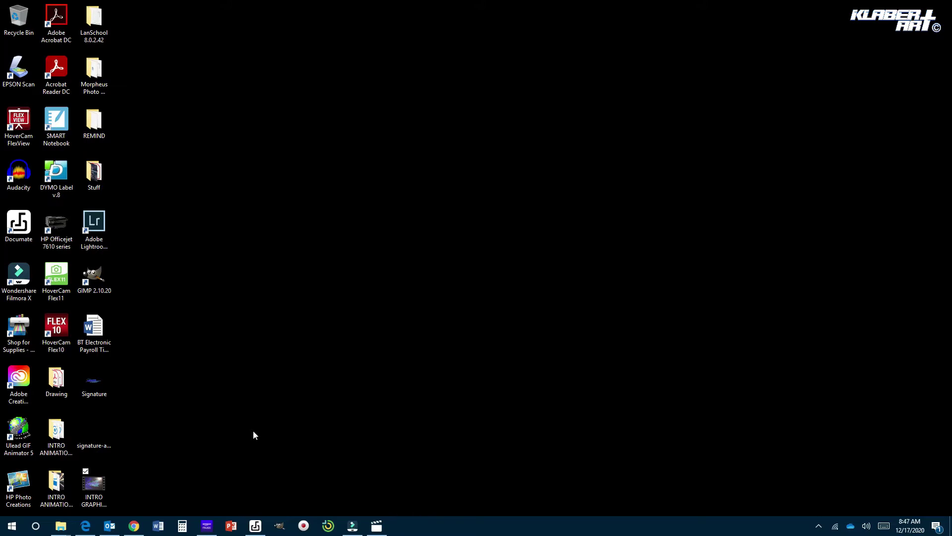
- Switch to Chrome and open the Royalty Free Music listing in the Storyblocks audio section
click(133, 525)
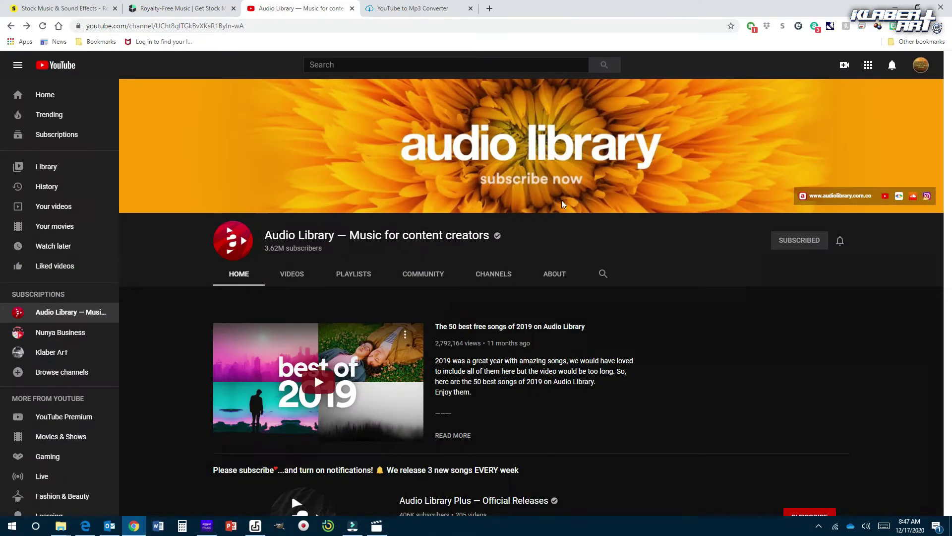
click(54, 9)
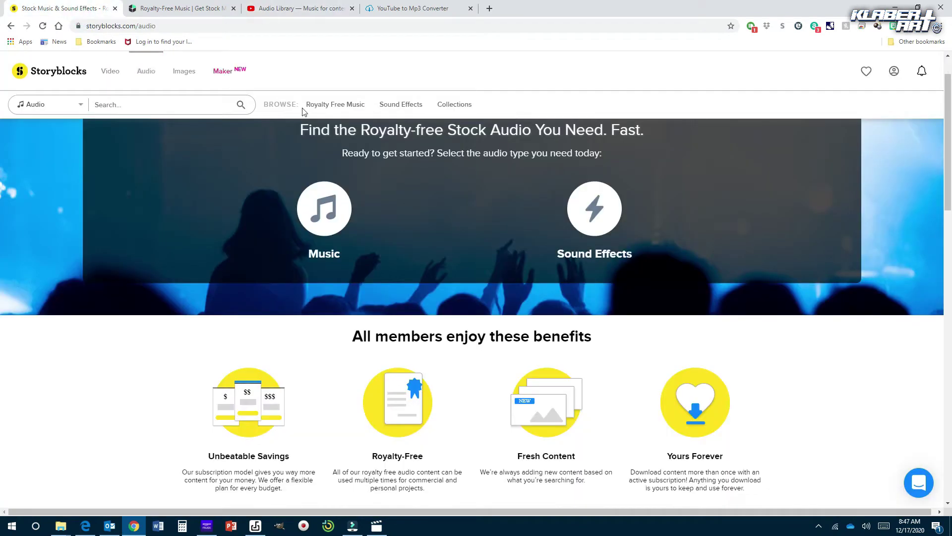
mouse_move(313, 99)
click(148, 73)
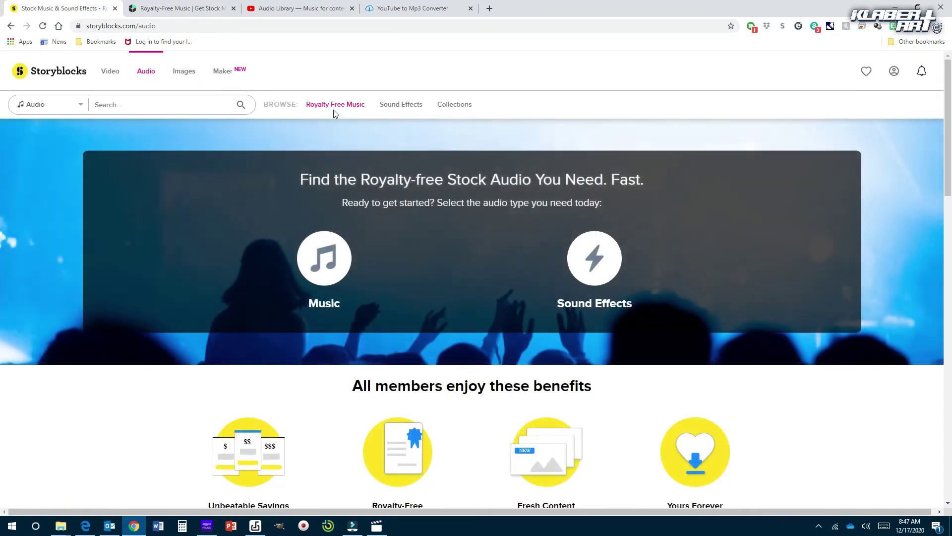
click(336, 109)
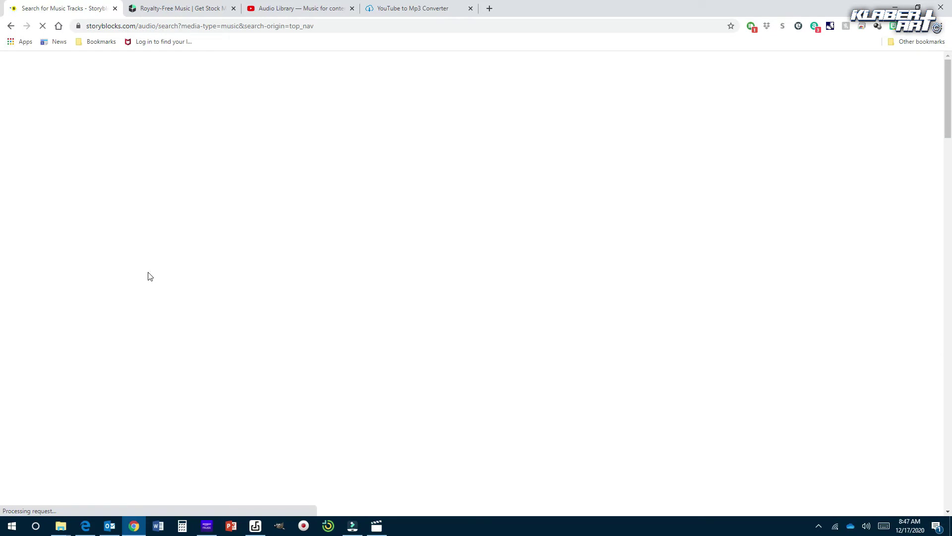
- Filter the music tracks to a duration of 0:00 to 0:20 and sort them by Duration: High-Low
scroll(77, 327, down, 5)
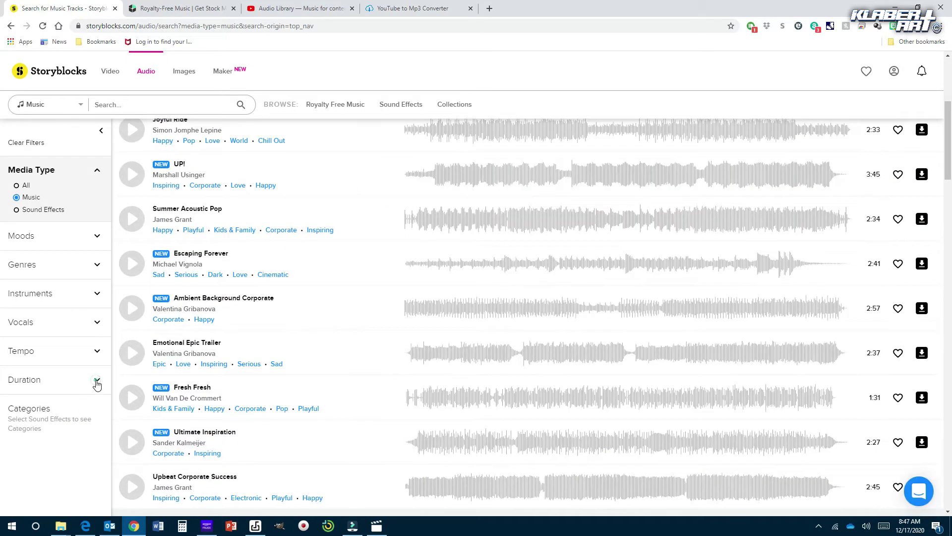
click(91, 380)
drag(100, 393, 23, 393)
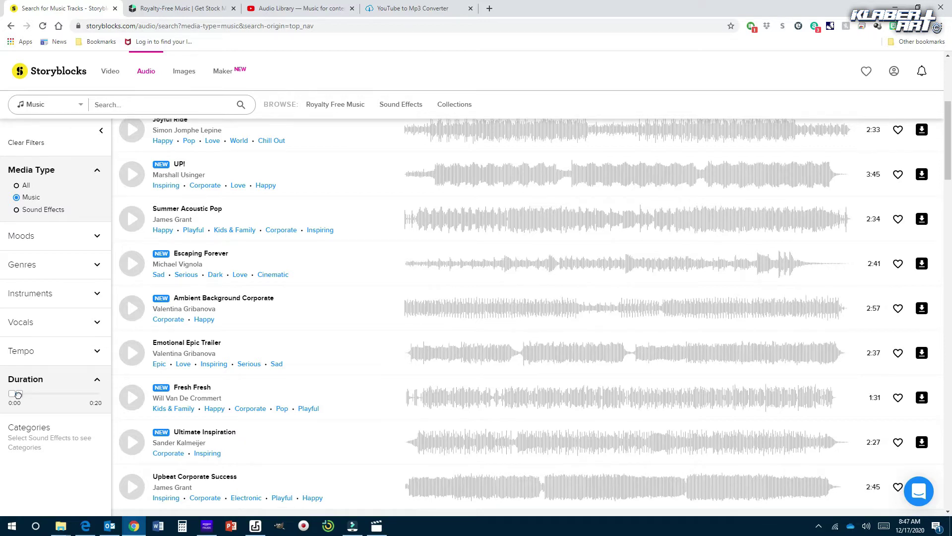
drag(18, 395, 18, 394)
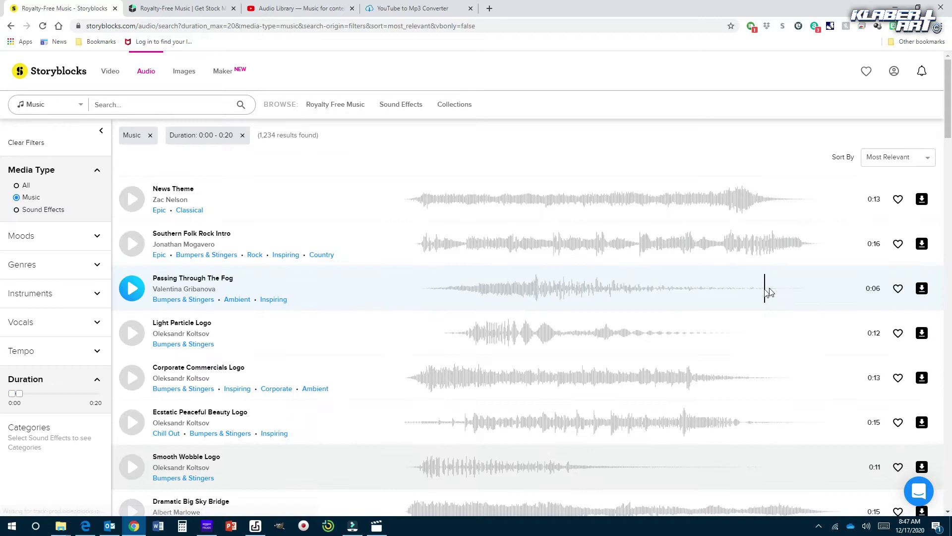
click(918, 161)
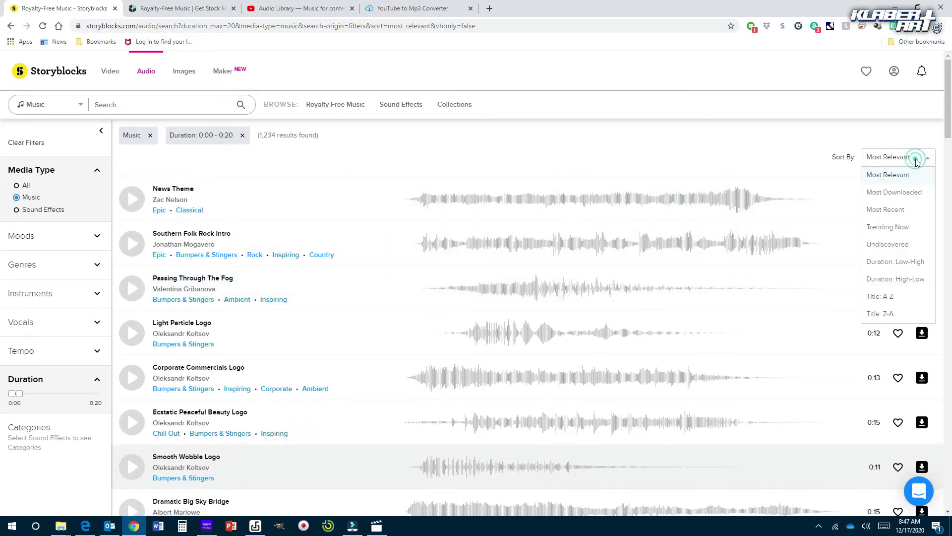
click(900, 280)
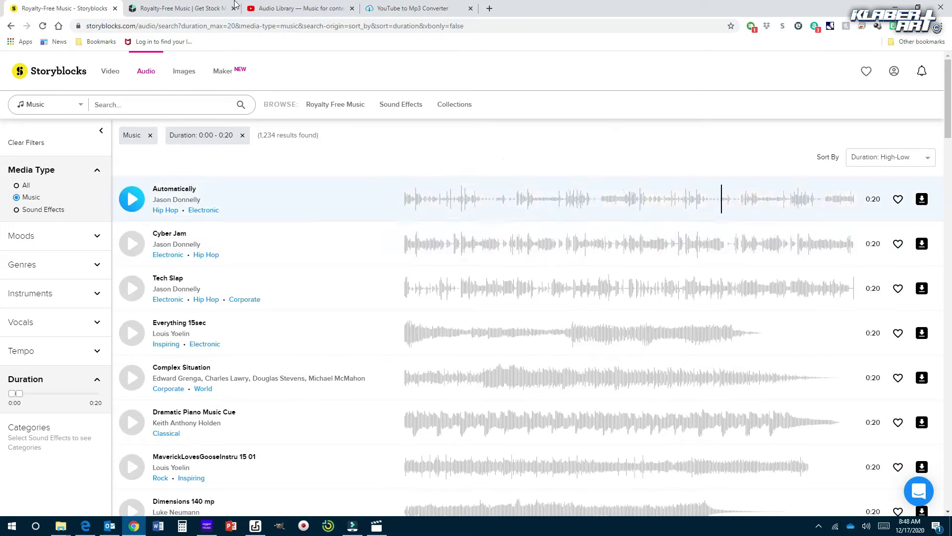
- View the royalty-free music page of Wondershare Filmstock in Chrome
click(895, 8)
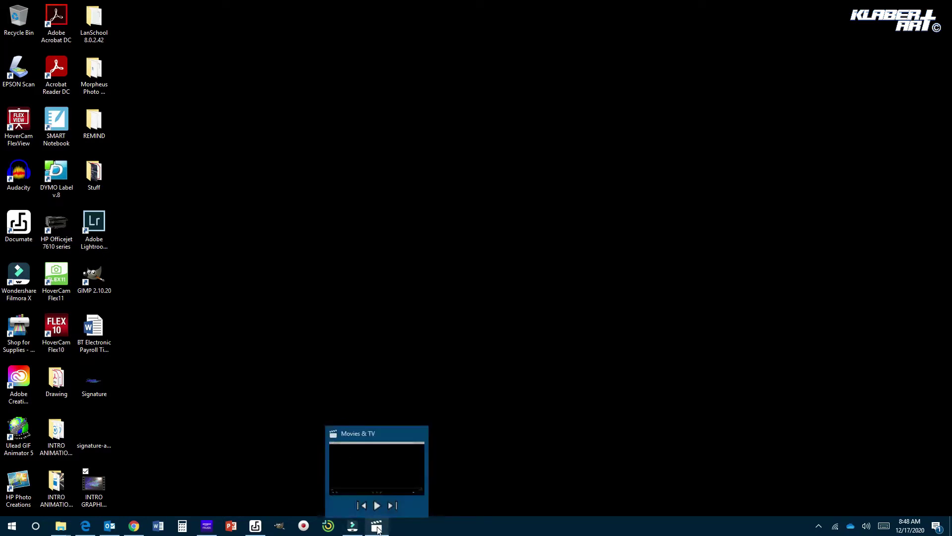
click(134, 525)
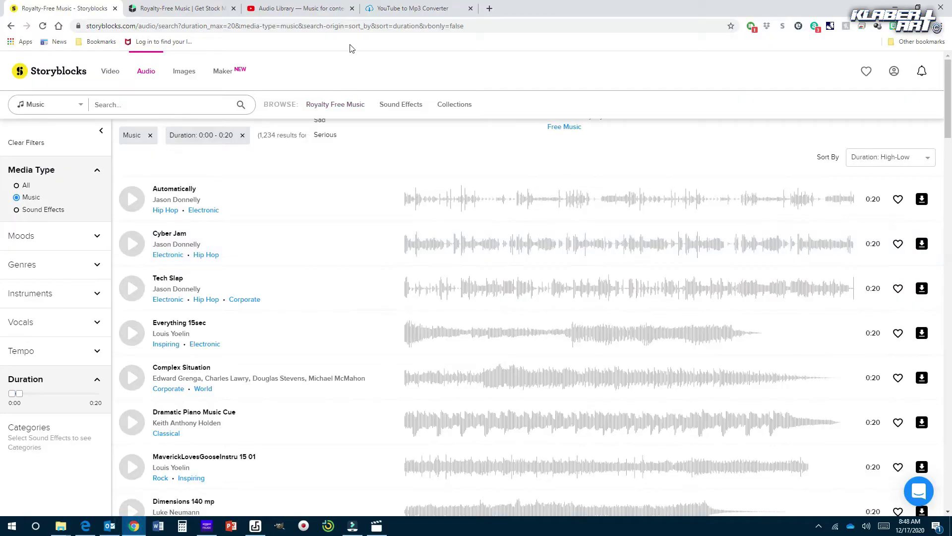
click(181, 9)
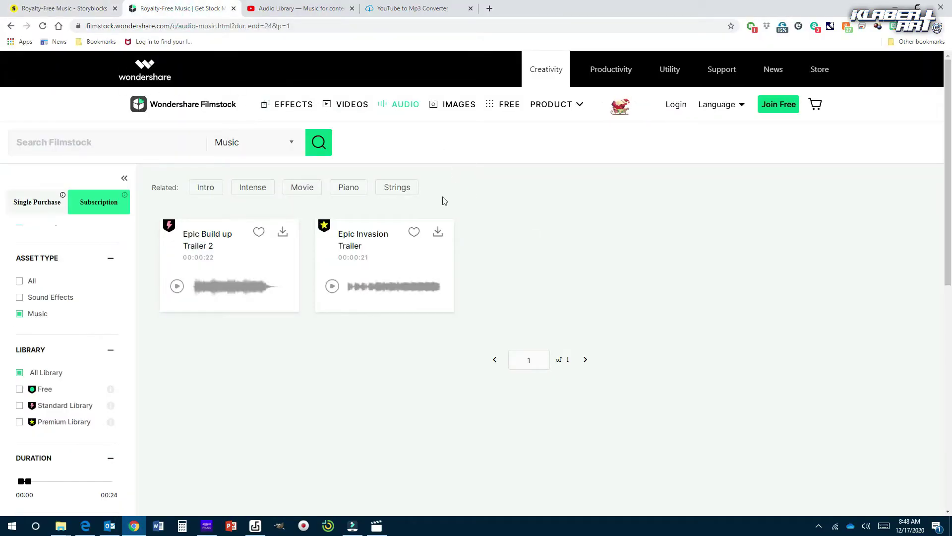
- Open the song video Last Night's Dream from the Audio Library YouTube channel's official music releases and pause its playback
click(281, 9)
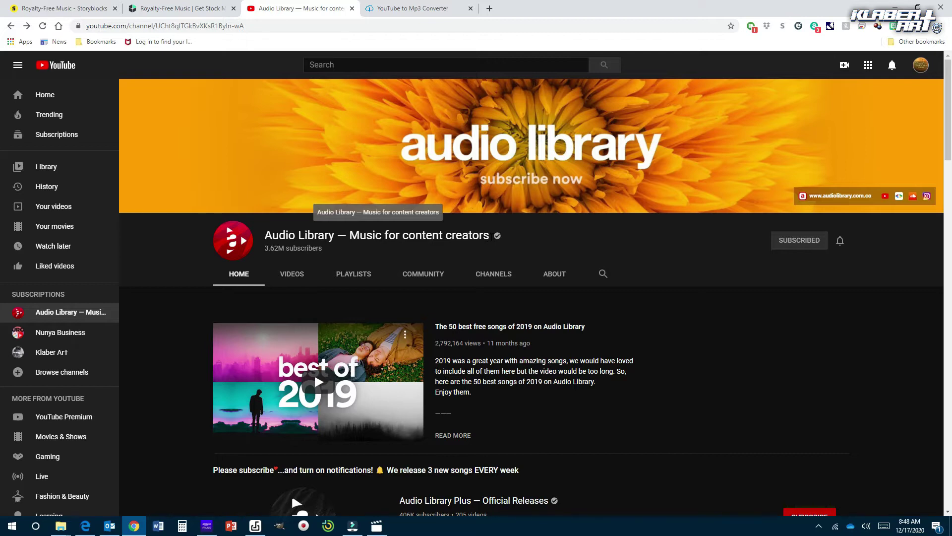
scroll(531, 298, down, 3)
scroll(531, 298, up, 3)
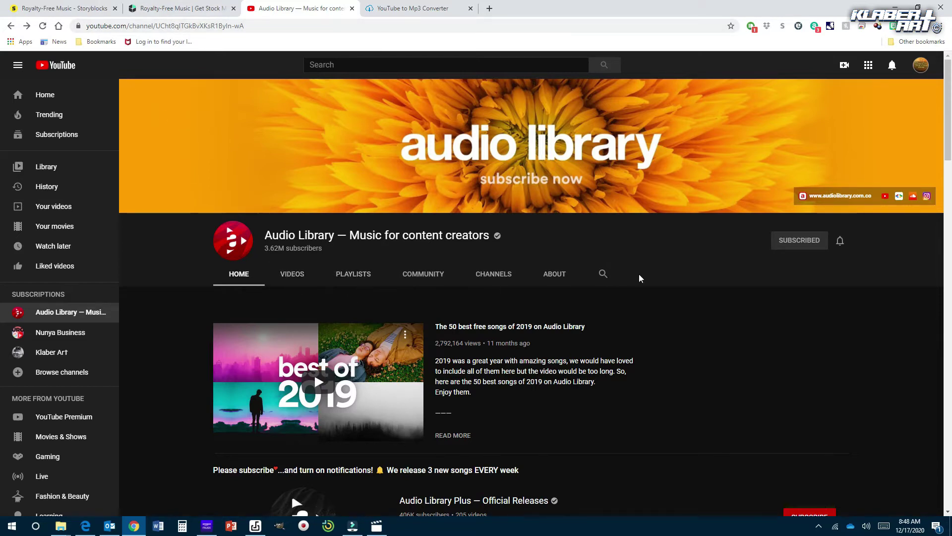
scroll(714, 283, down, 3)
scroll(714, 283, up, 3)
scroll(474, 209, down, 10)
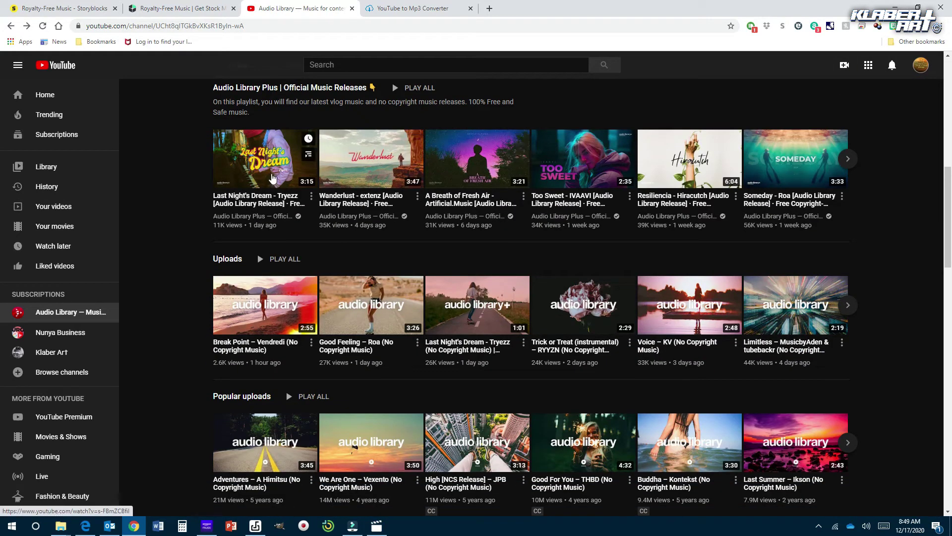
click(268, 164)
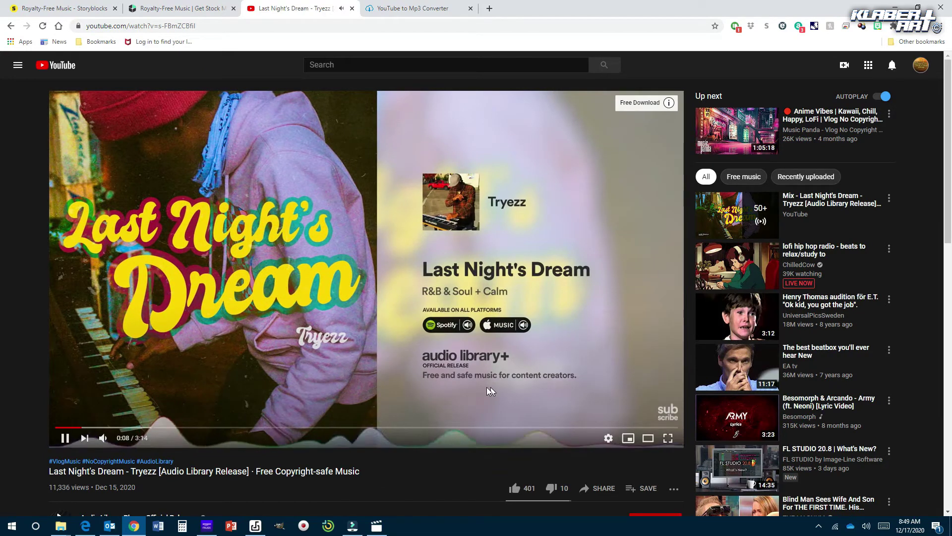
scroll(481, 387, down, 1)
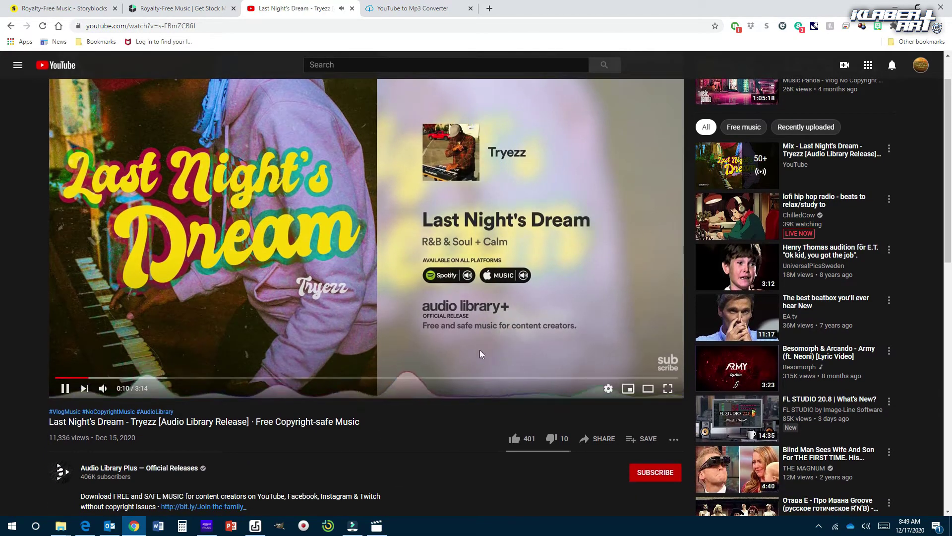
click(65, 389)
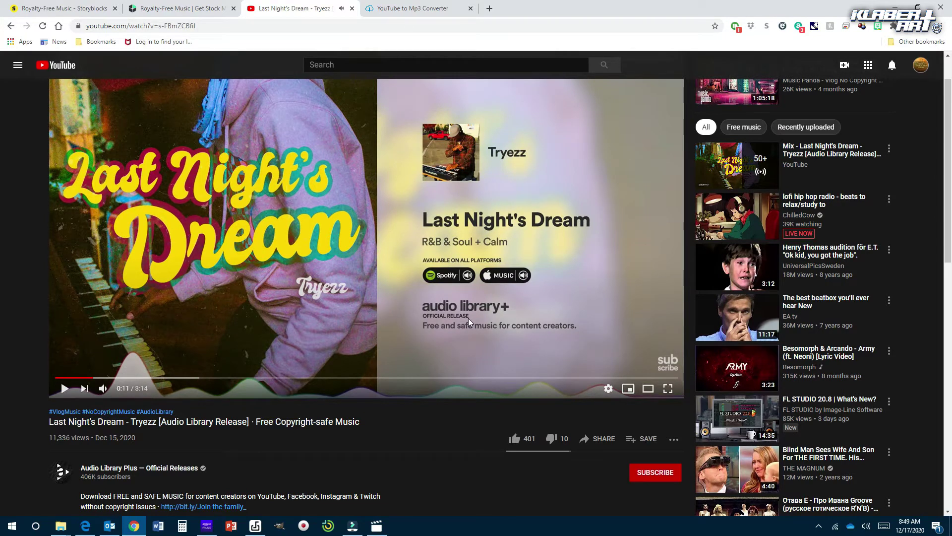
- Copy the share link of the Last Night's Dream video and close the sharing dialog
scroll(468, 318, down, 2)
click(602, 338)
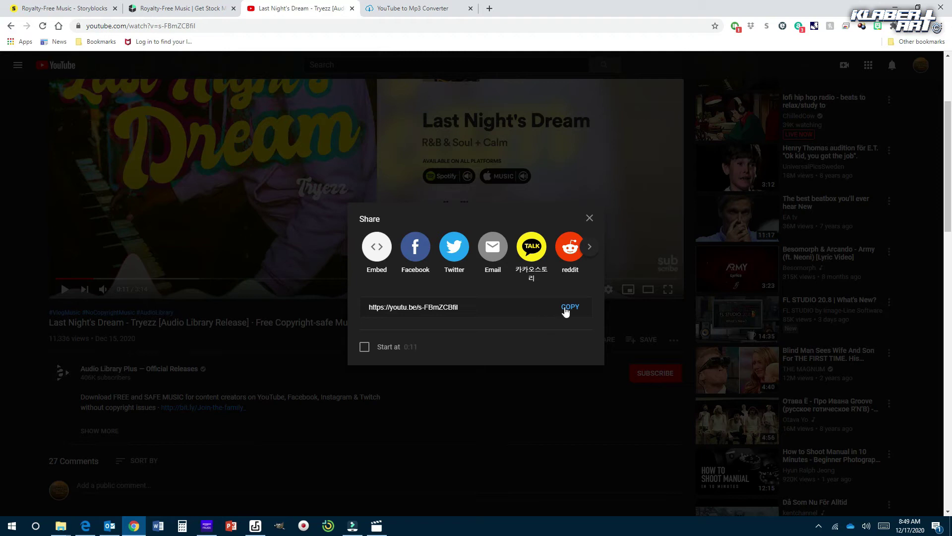
click(566, 308)
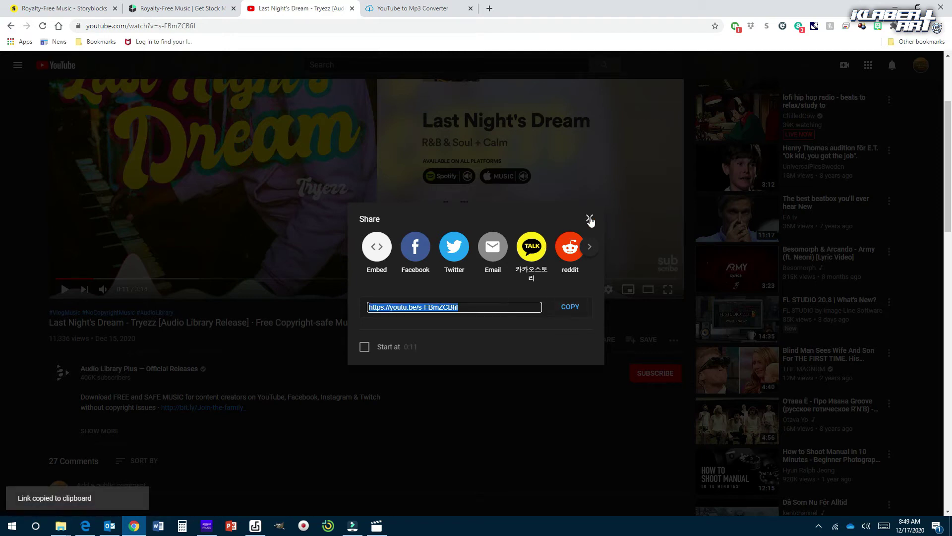
click(589, 219)
- Paste the copied video link into the YtMp3 converter and convert the video to mp3
click(412, 8)
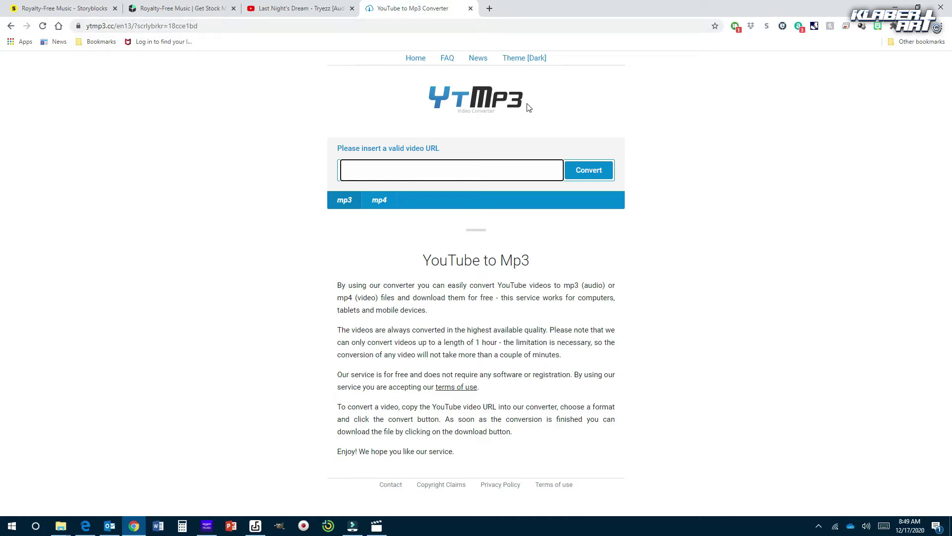
right_click(440, 168)
click(462, 228)
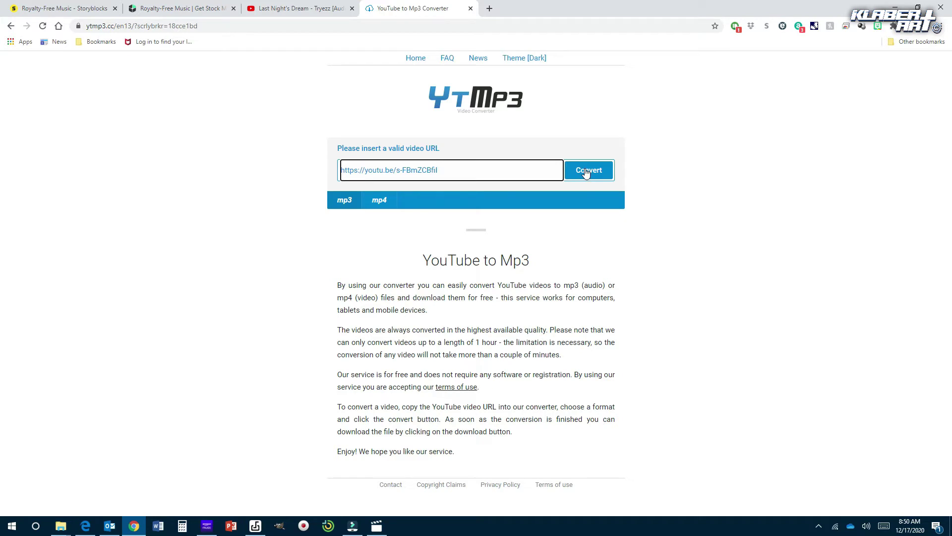
click(348, 204)
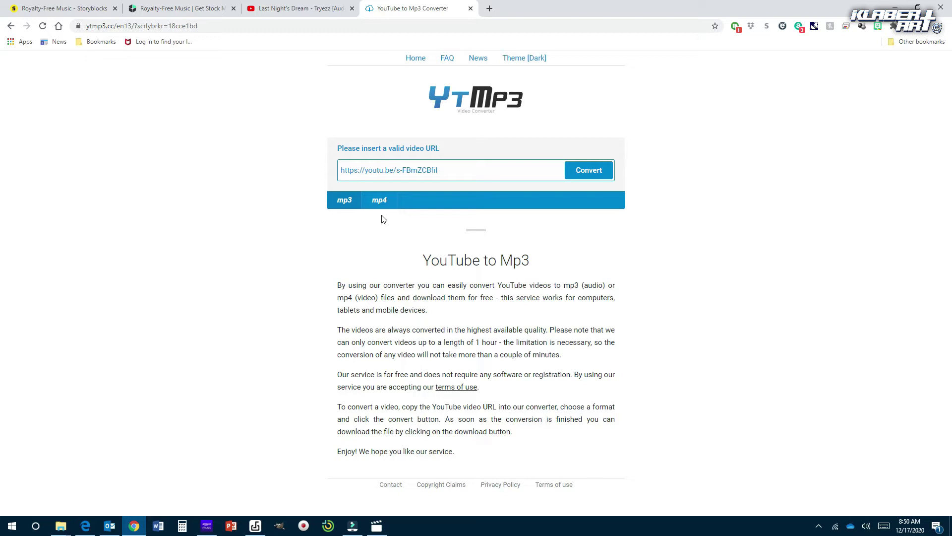
click(585, 172)
click(585, 172)
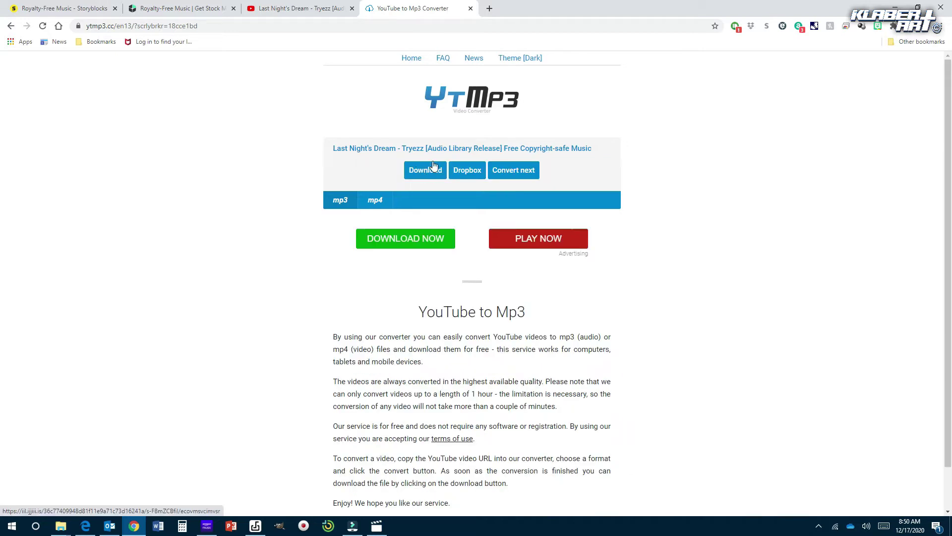
- Download the converted mp3, dismiss the advertising page, and show the options for the downloaded file
click(431, 171)
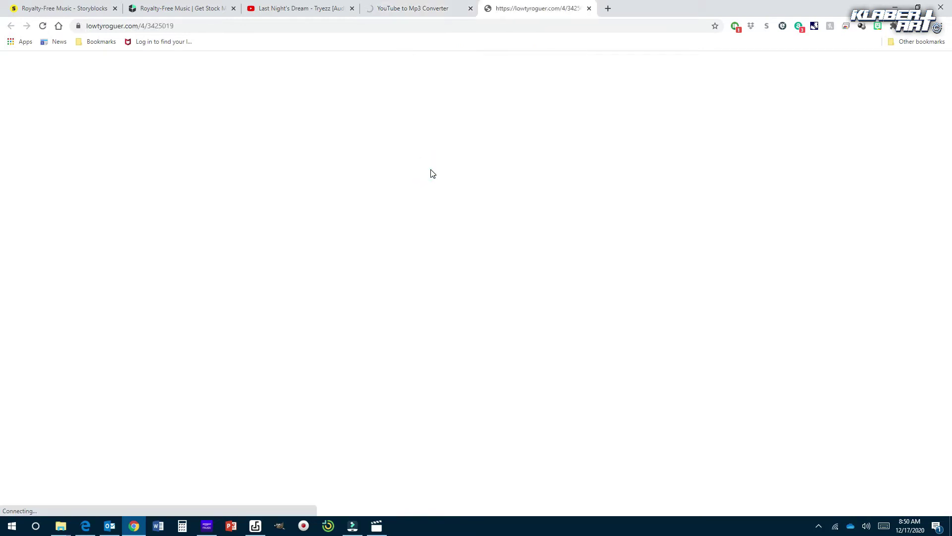
click(590, 9)
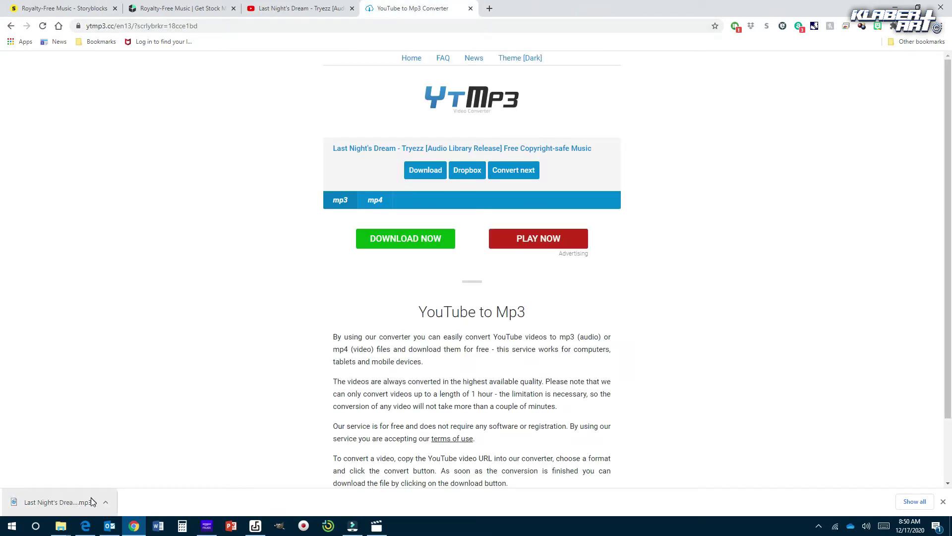
click(106, 502)
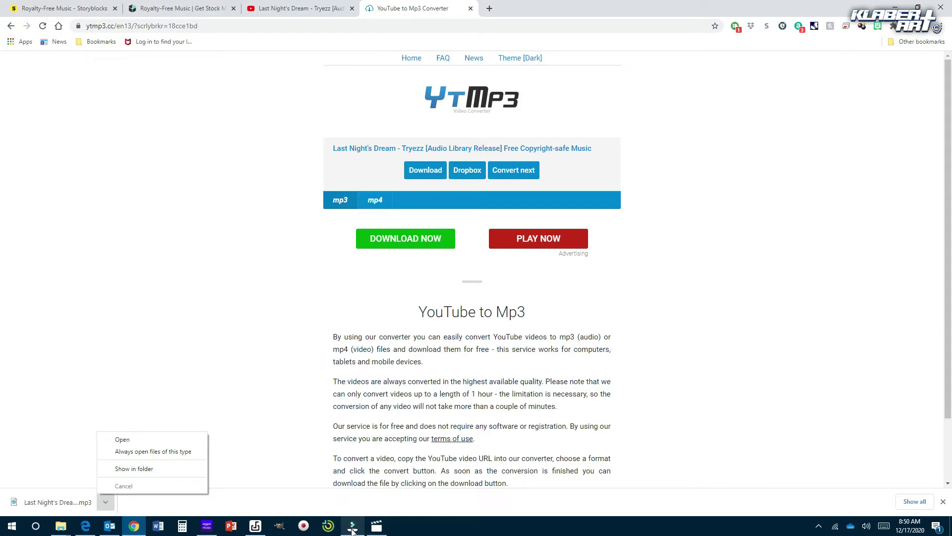
- Switch to Edge and open the instructions of the 3Q: Week 16 assignment in the Intro to Graphic Design class
click(87, 529)
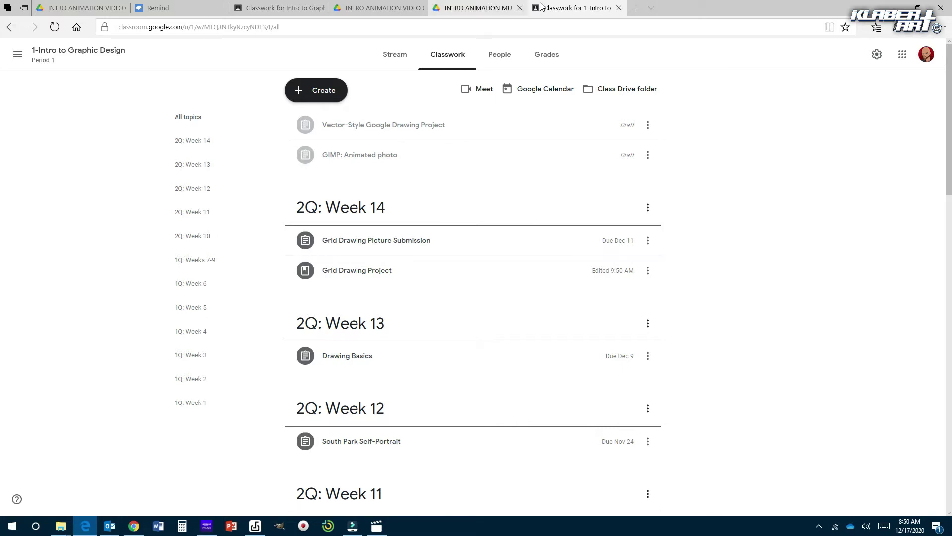
click(17, 53)
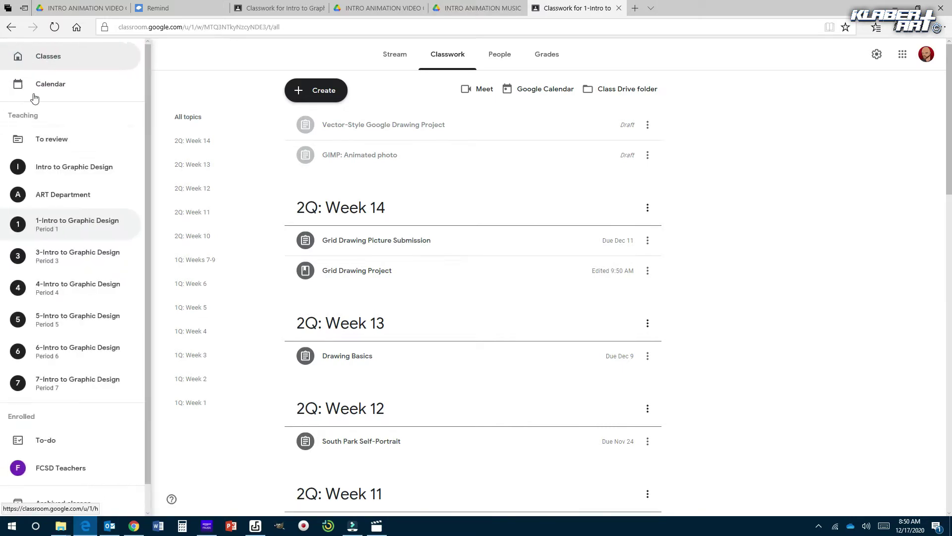
click(42, 165)
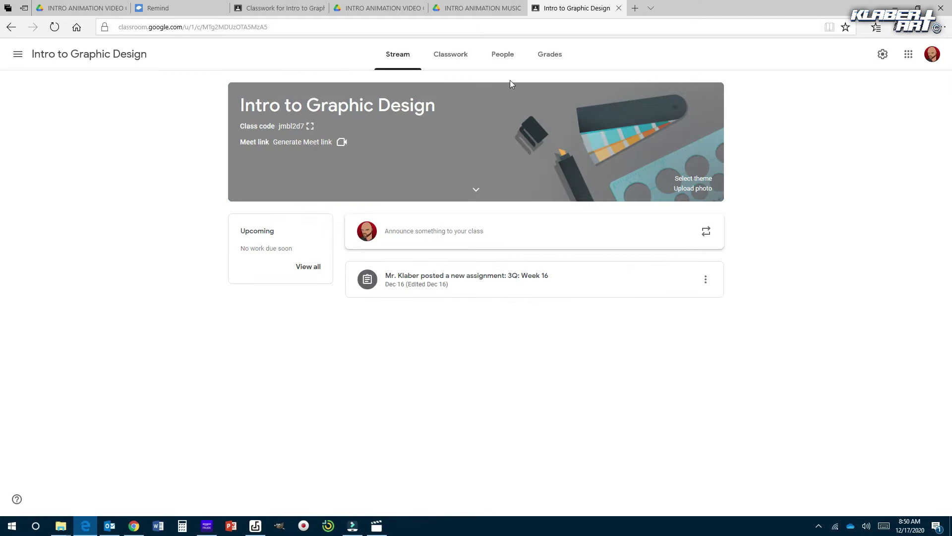
click(450, 277)
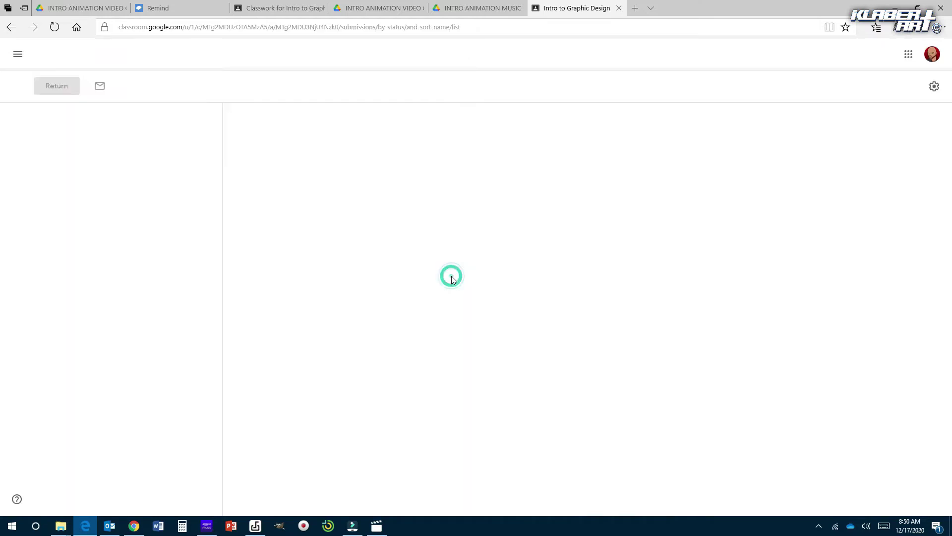
click(453, 50)
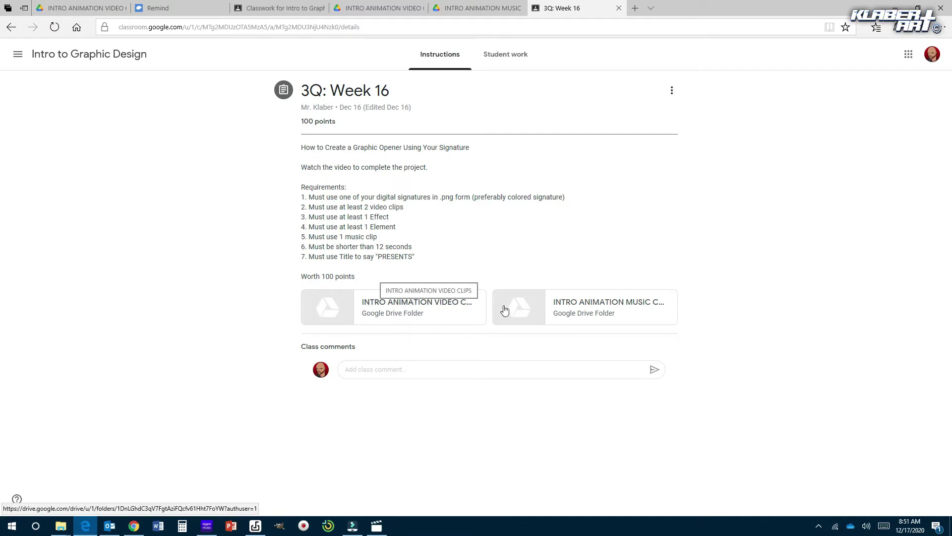
- Open the assignment's INTRO ANIMATION MUSIC CLIPS Drive folder, look through its files, and select the to-the-other-side clip
click(585, 305)
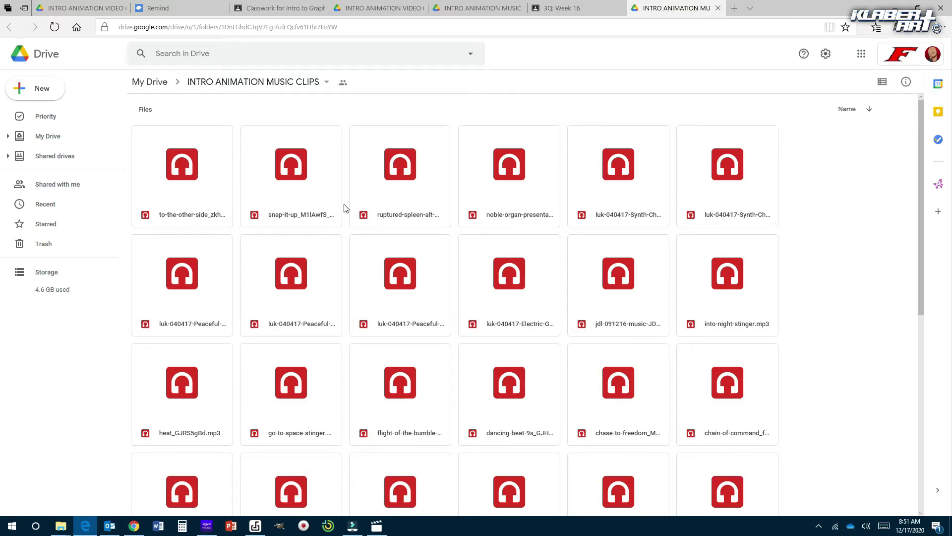
scroll(346, 208, down, 8)
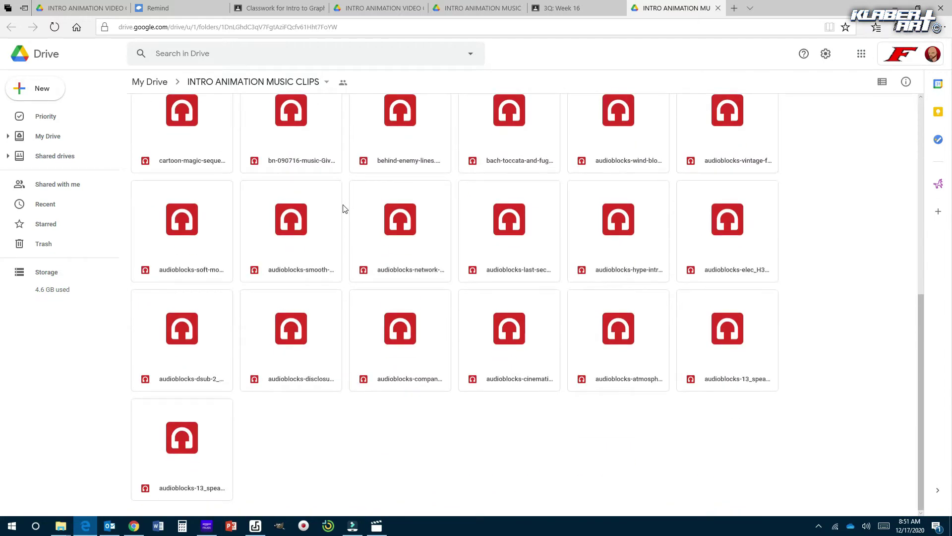
scroll(345, 208, up, 10)
click(181, 172)
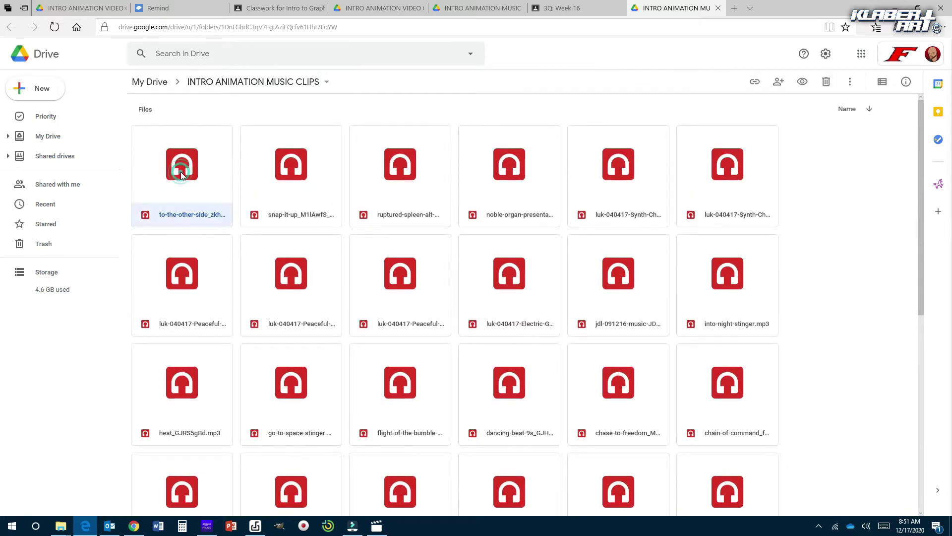
- Preview the to-the-other-side and snap-it-up music clips from the Drive folder
double_click(181, 171)
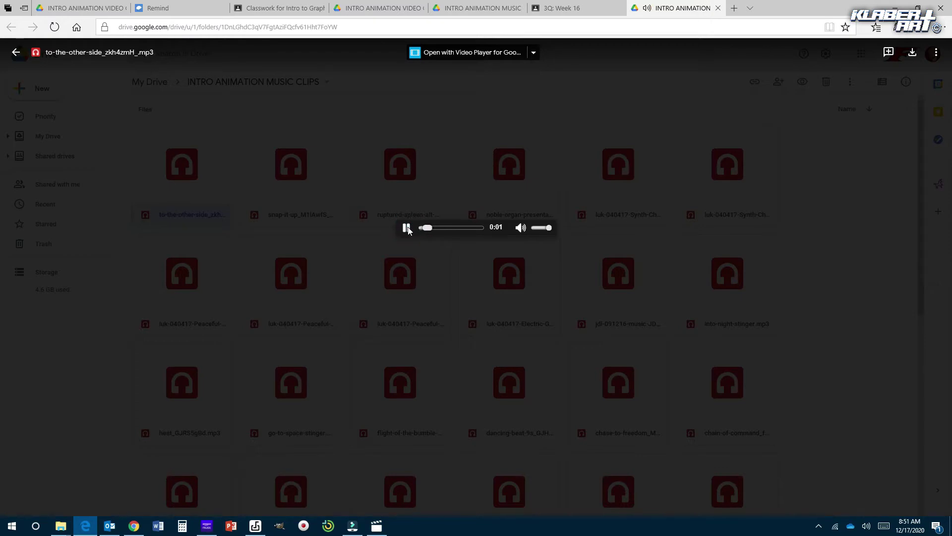
click(407, 228)
click(935, 278)
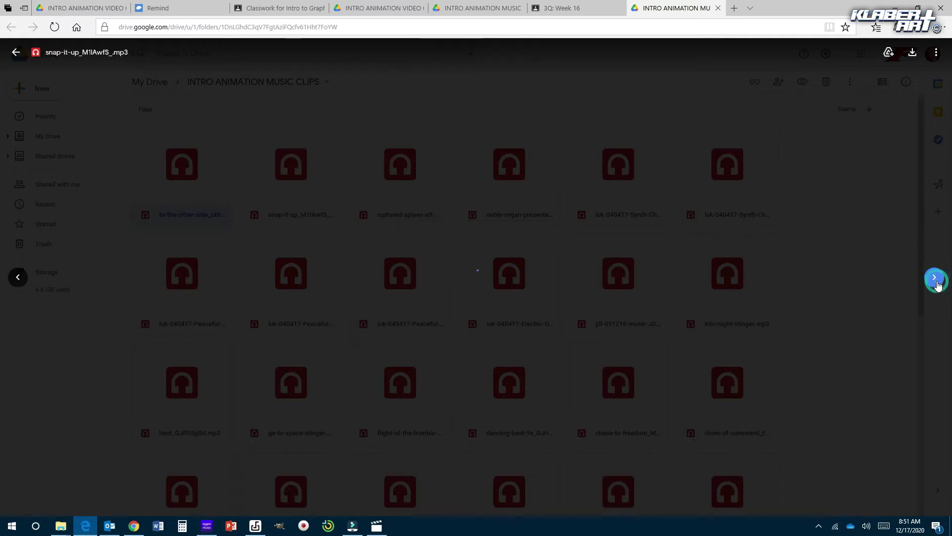
click(404, 228)
click(406, 228)
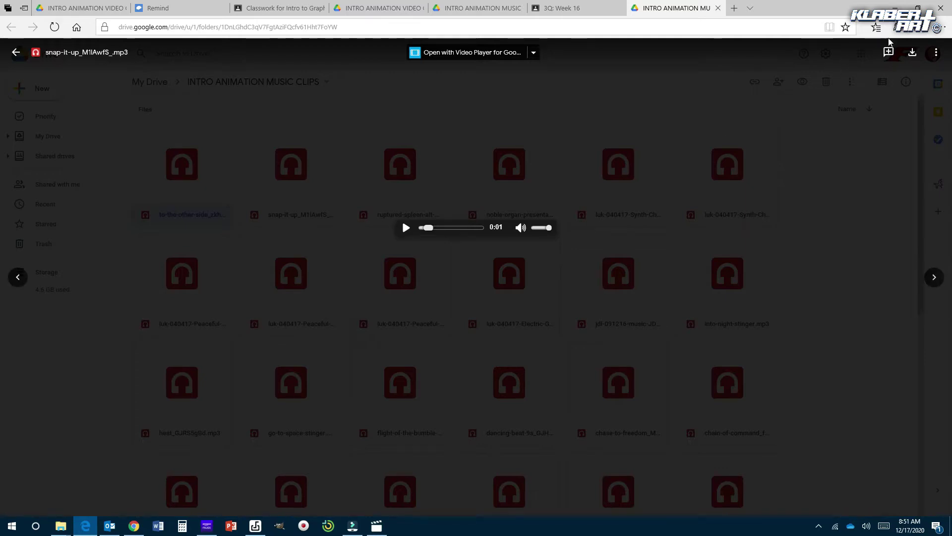
- Download snap-it-up_M1lAwfS_.mp3, check it in the Downloads folder, and put the folder window away
click(911, 53)
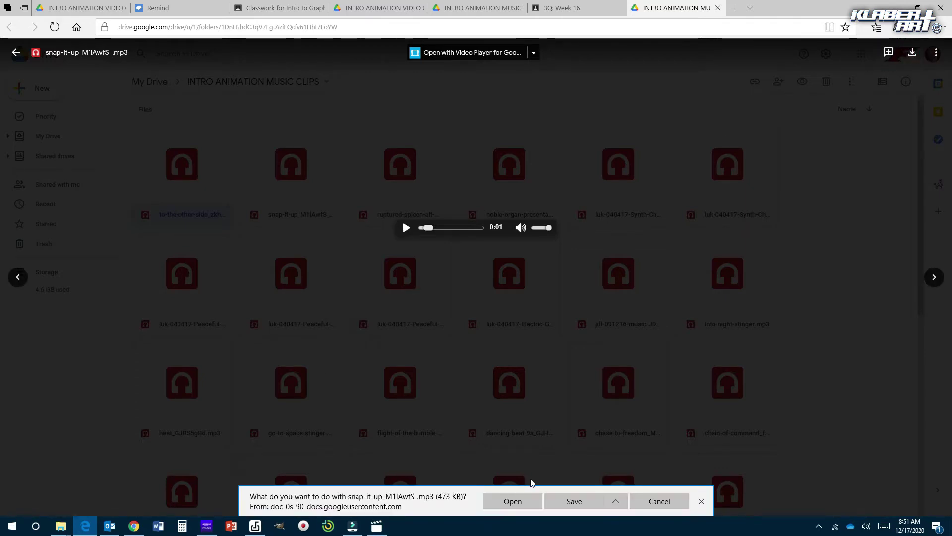
click(557, 502)
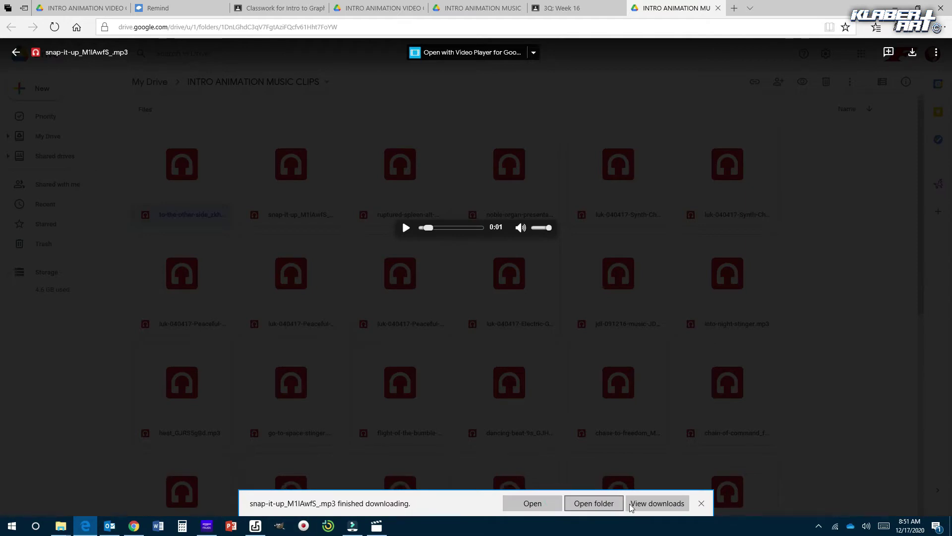
click(594, 502)
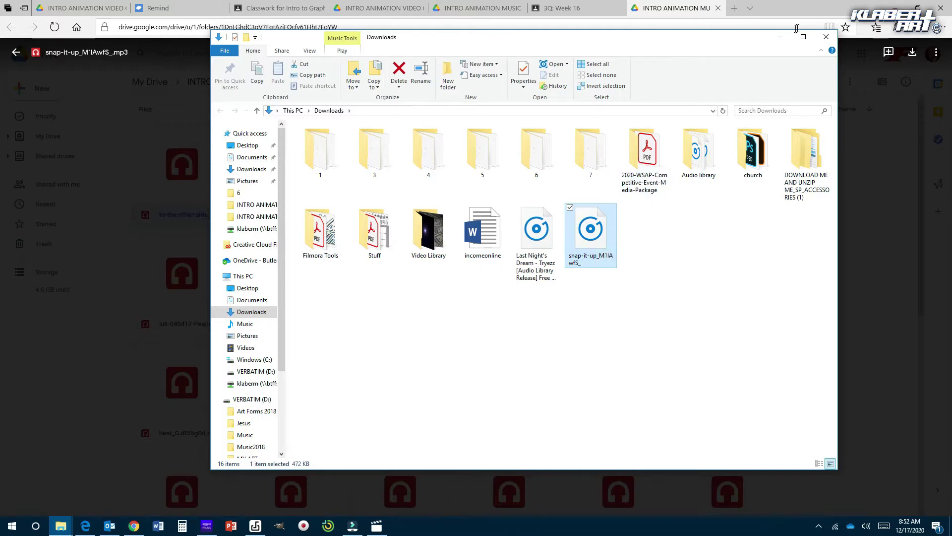
click(780, 37)
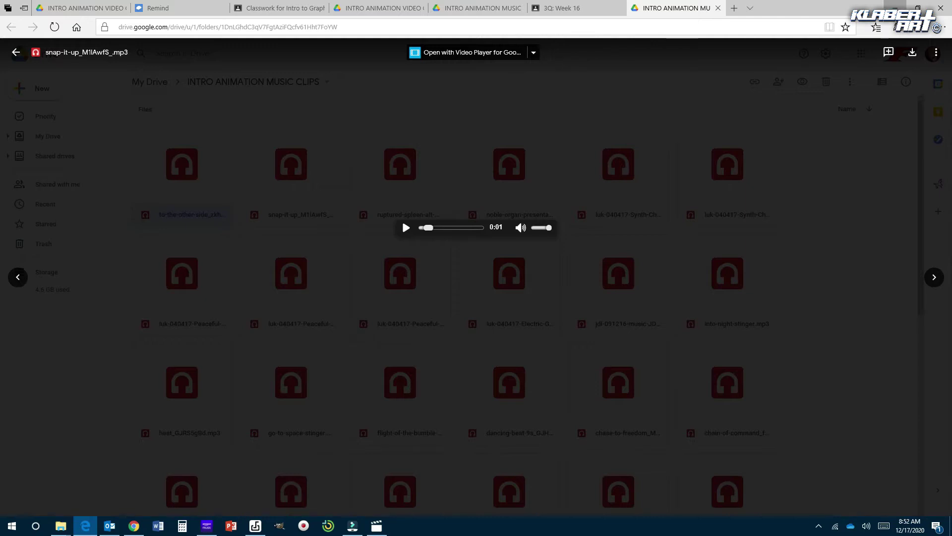
- Switch to Wondershare Filmora and create a new 16:9 (Widescreen) project
click(891, 6)
click(891, 6)
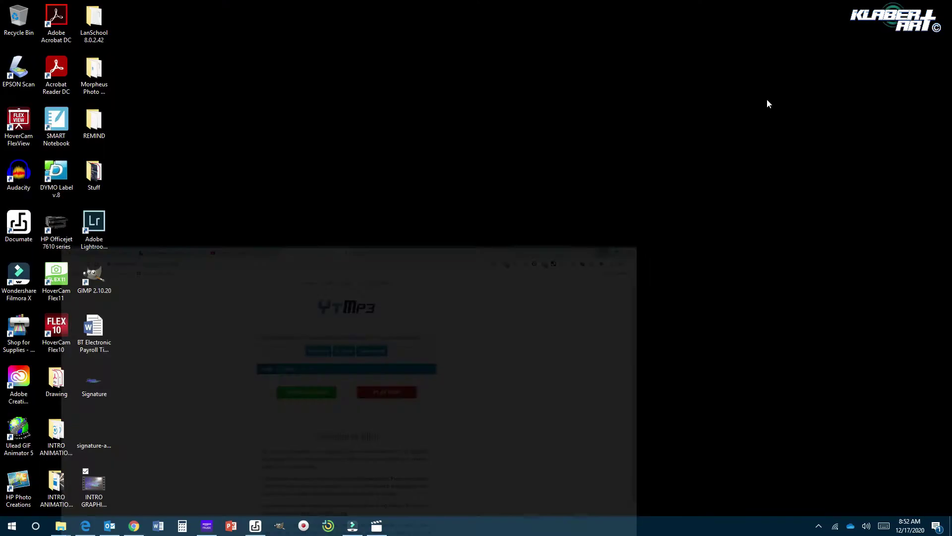
click(354, 524)
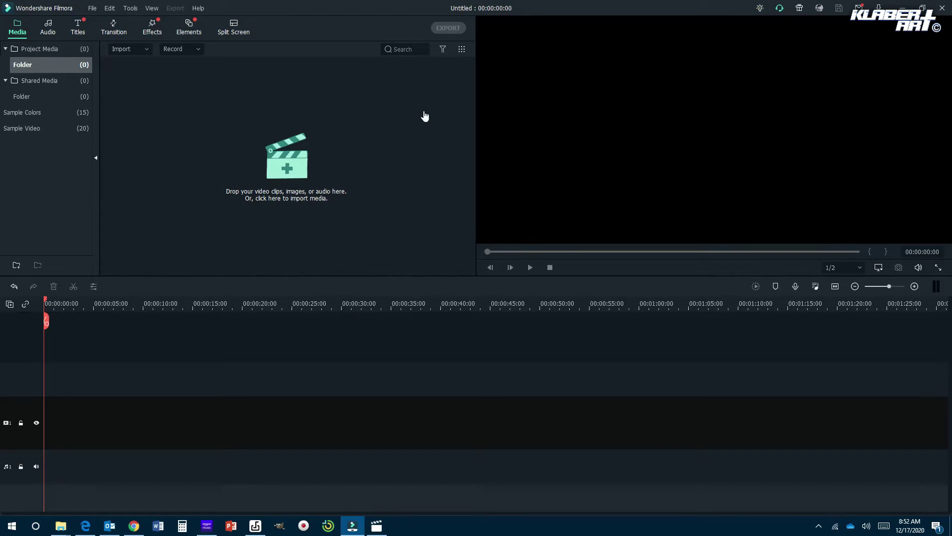
click(94, 8)
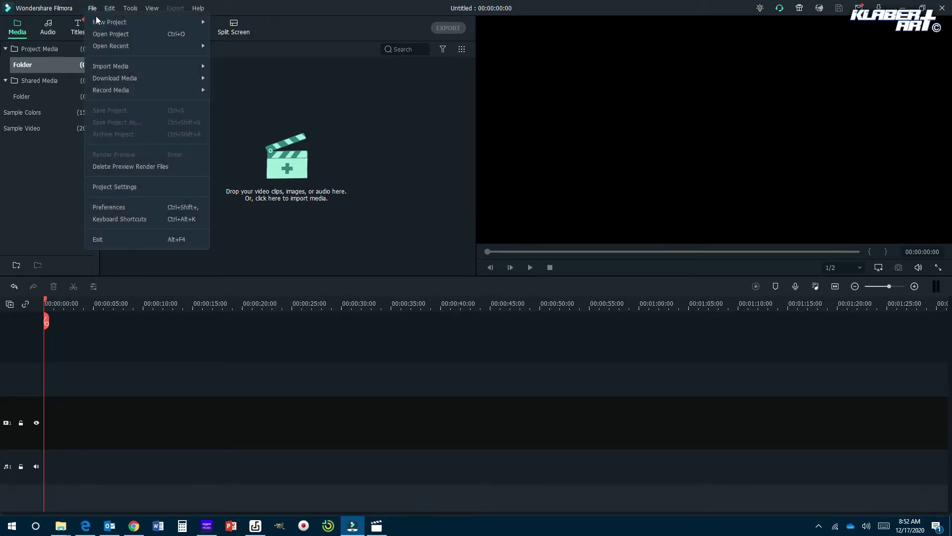
mouse_move(112, 22)
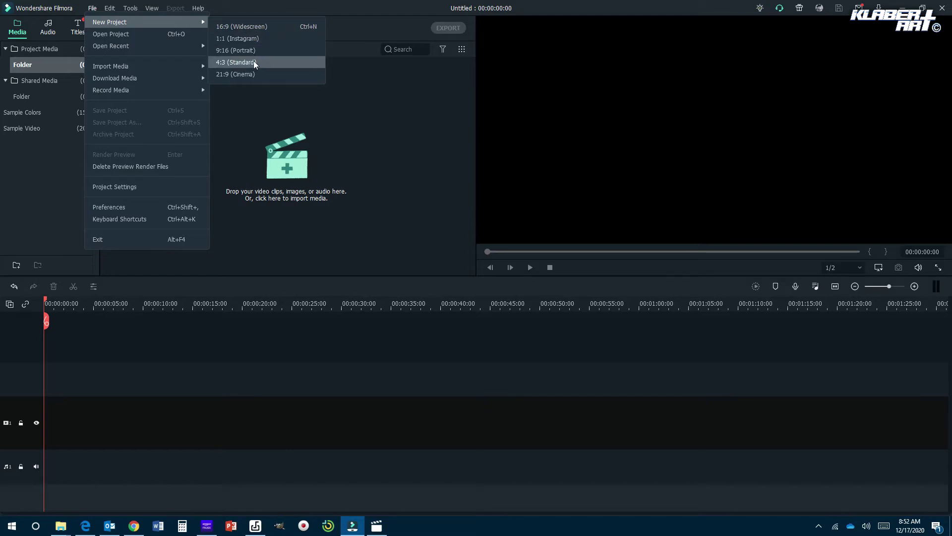
click(258, 30)
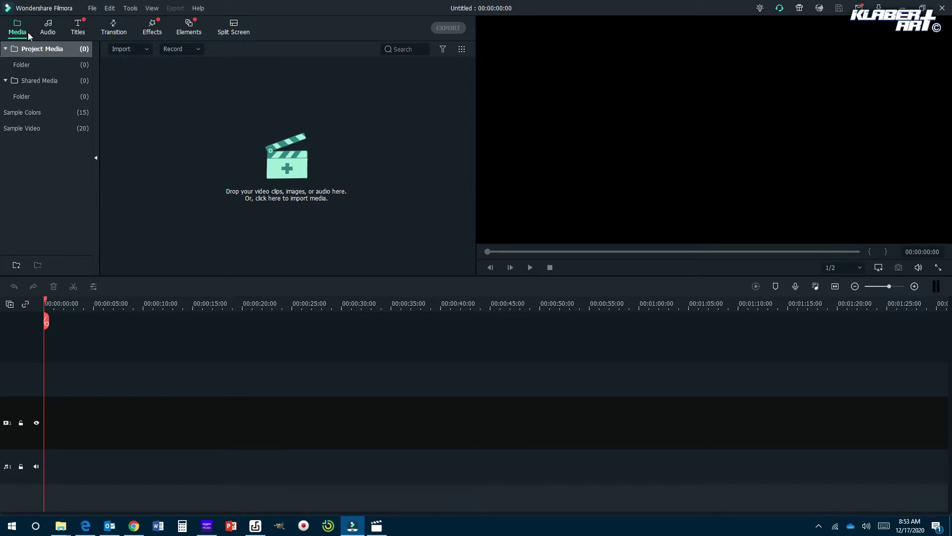
- Browse the included audio library and preview the Friends on the way track, skipping ahead to about 12 seconds
click(79, 26)
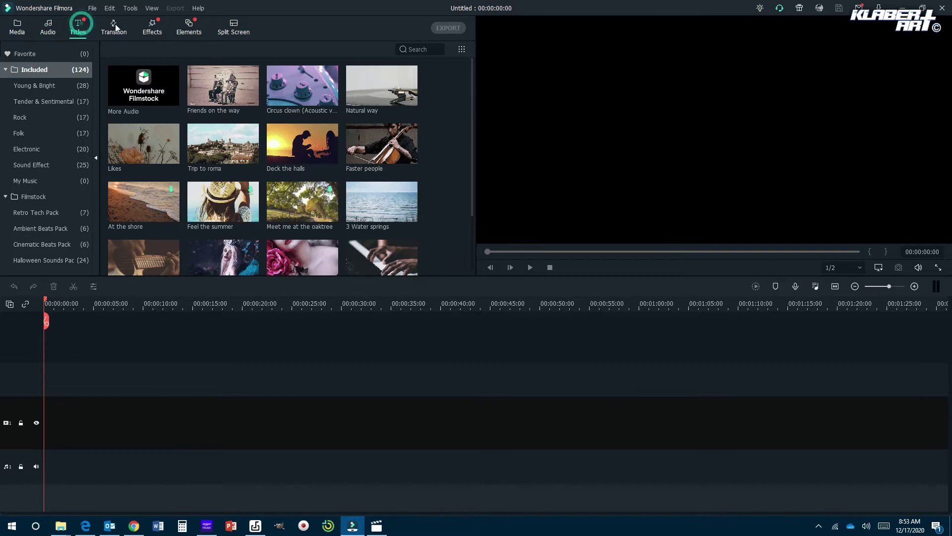
click(48, 28)
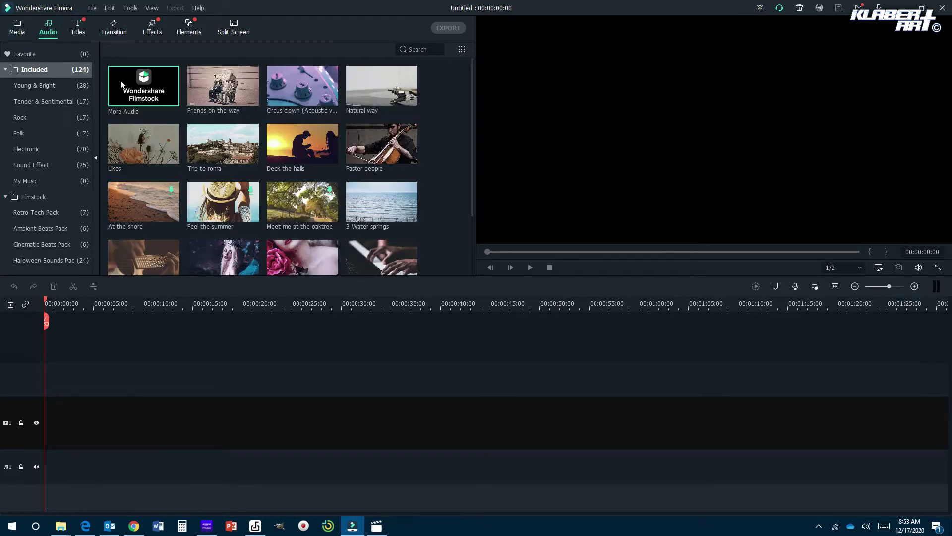
mouse_move(215, 103)
mouse_move(191, 91)
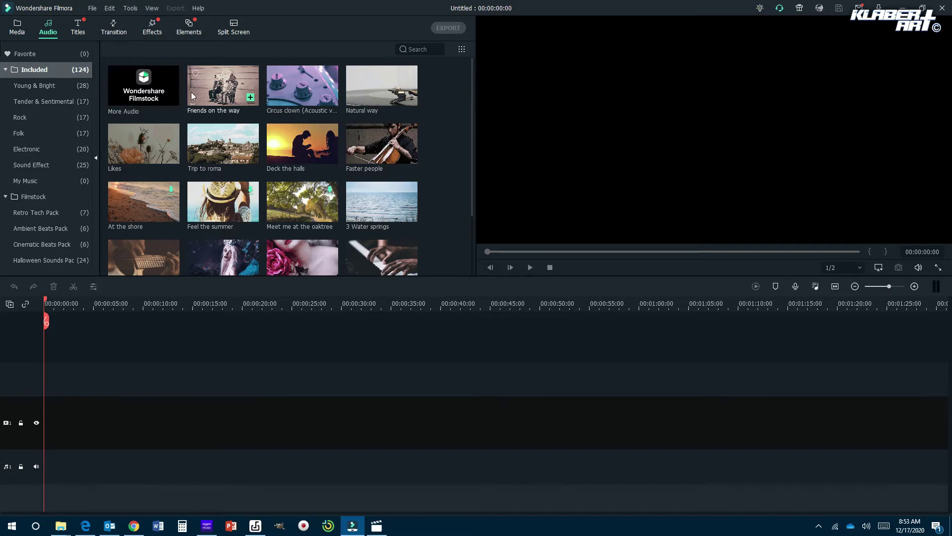
double_click(226, 100)
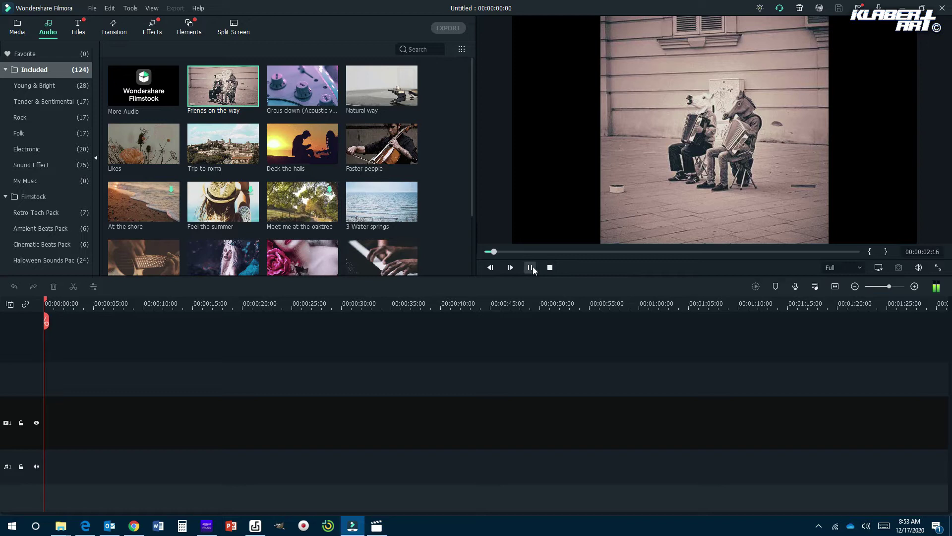
click(530, 267)
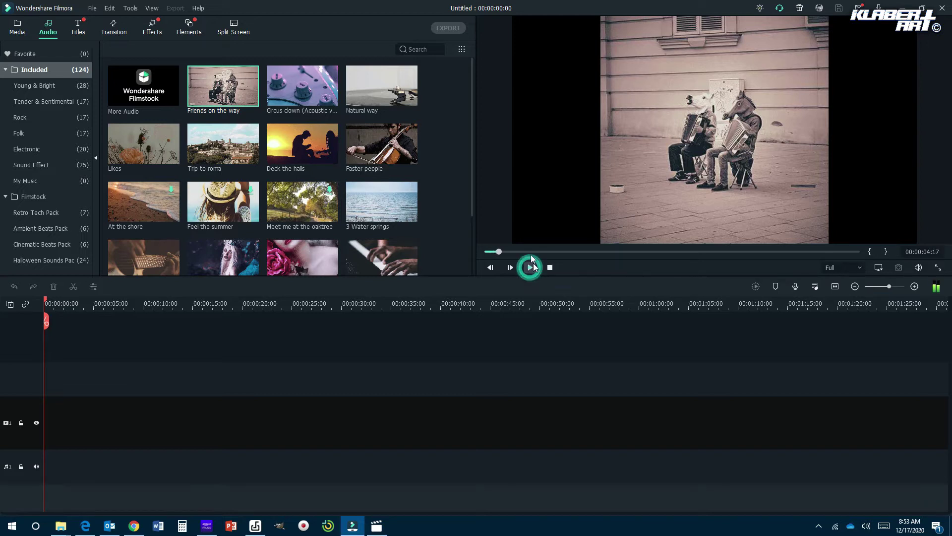
drag(499, 252, 519, 255)
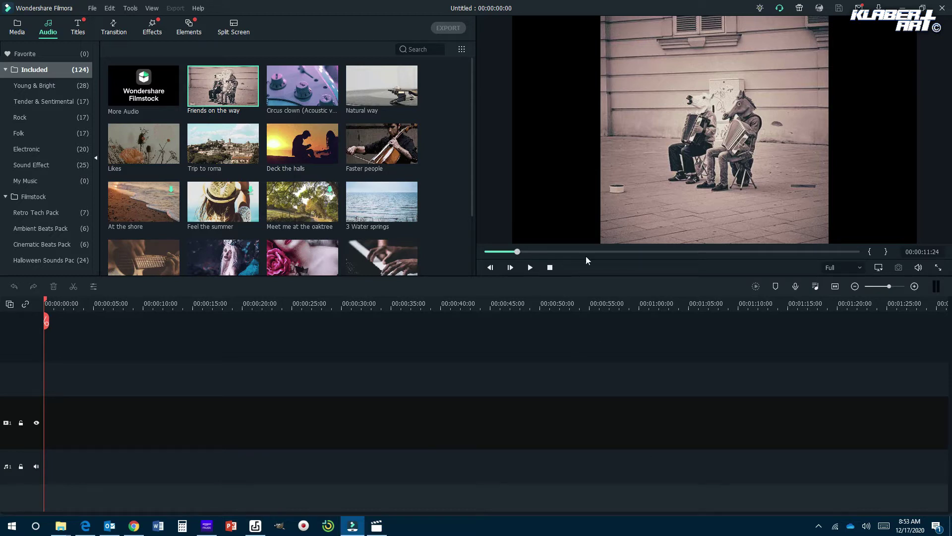
- Place Friends on the way at the start of the audio track, fit it to the timeline, and play its opening 13 seconds
drag(225, 96, 52, 461)
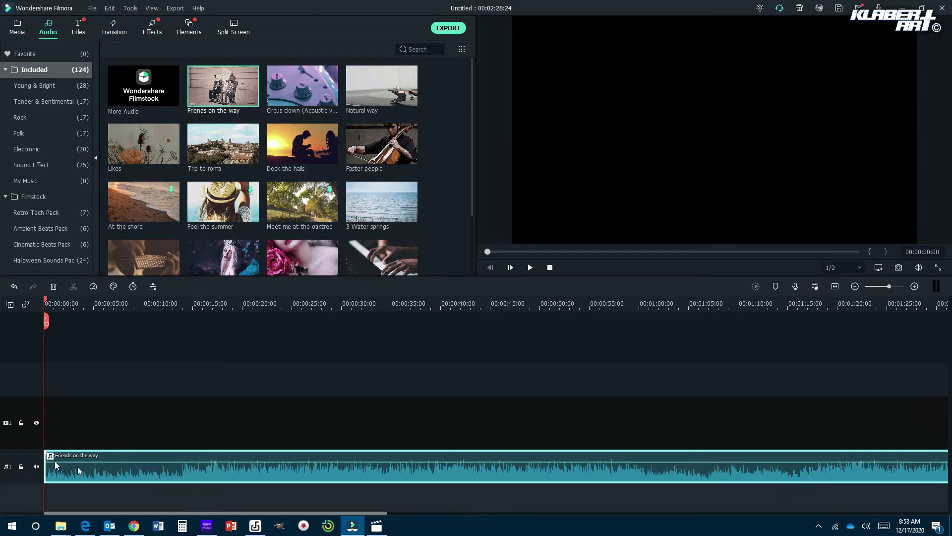
click(836, 287)
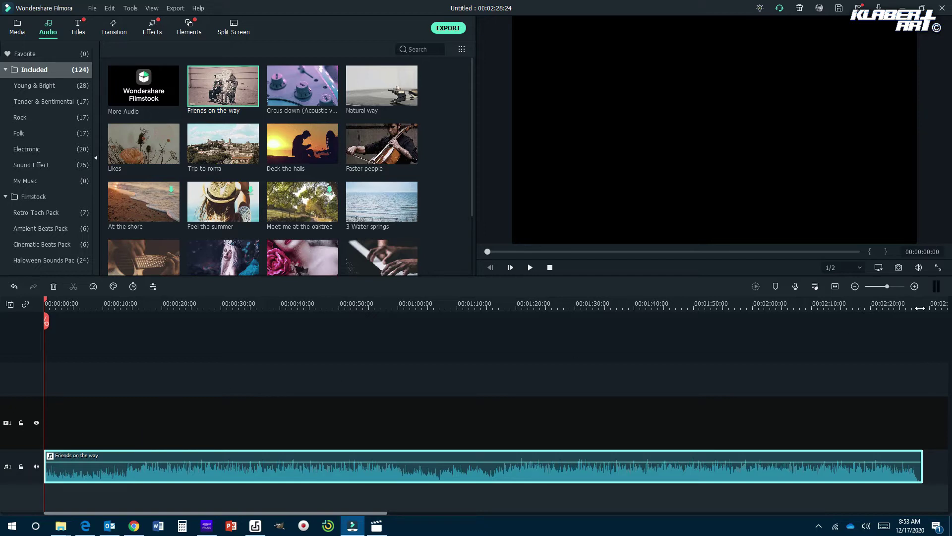
click(530, 268)
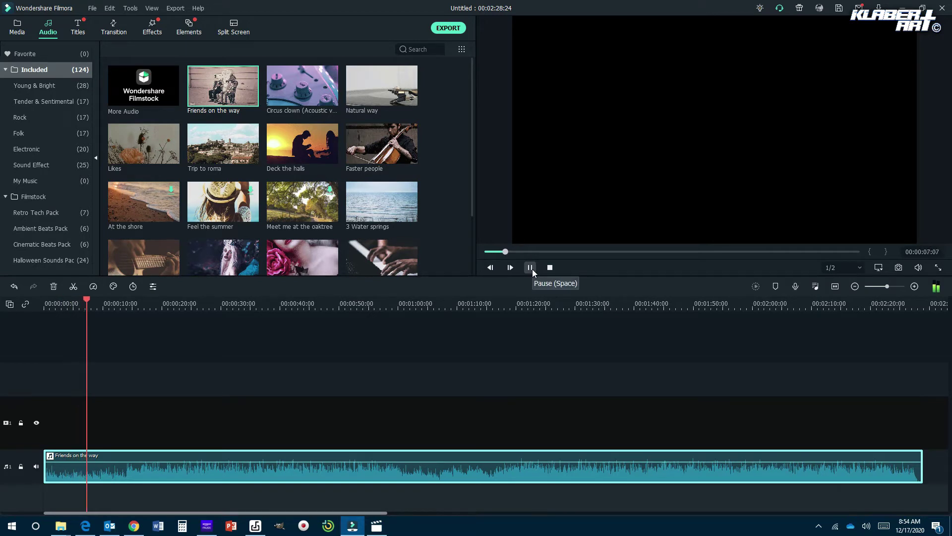
click(532, 268)
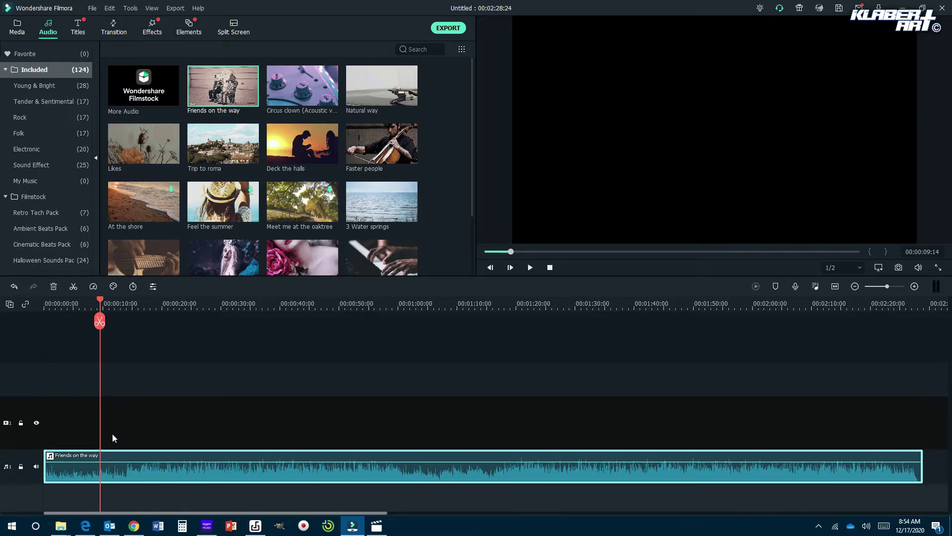
click(529, 268)
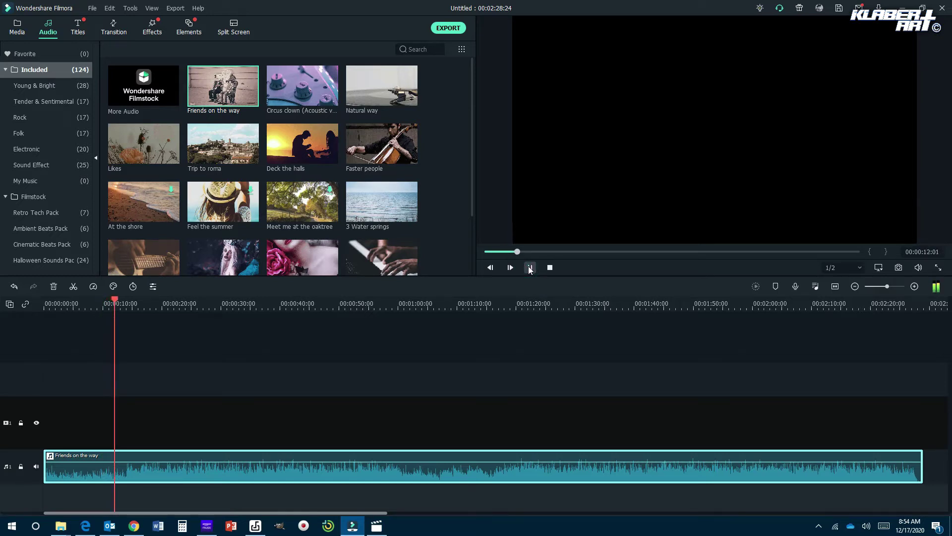
click(529, 267)
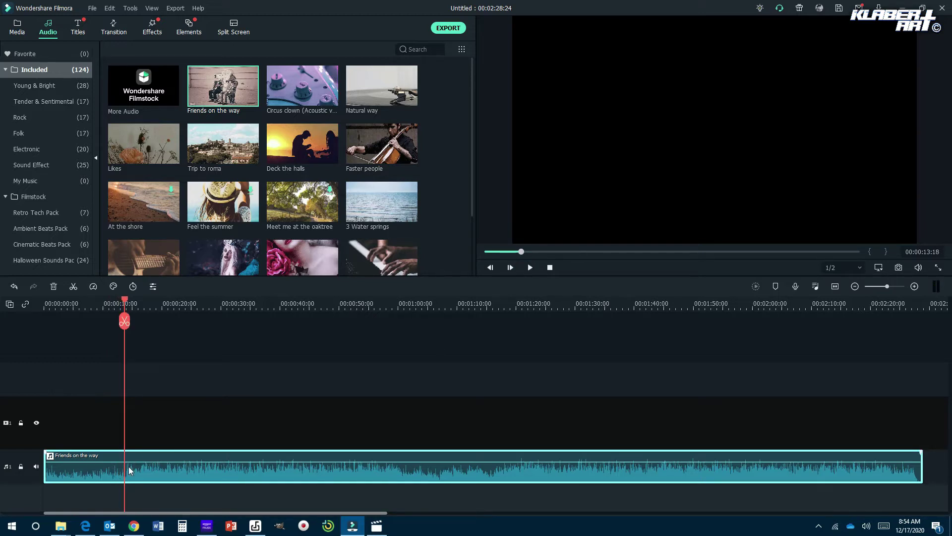
- Try raising and resetting the volume of the Friends on the way clip, and leave it lowered well below its original level
drag(129, 466, 143, 457)
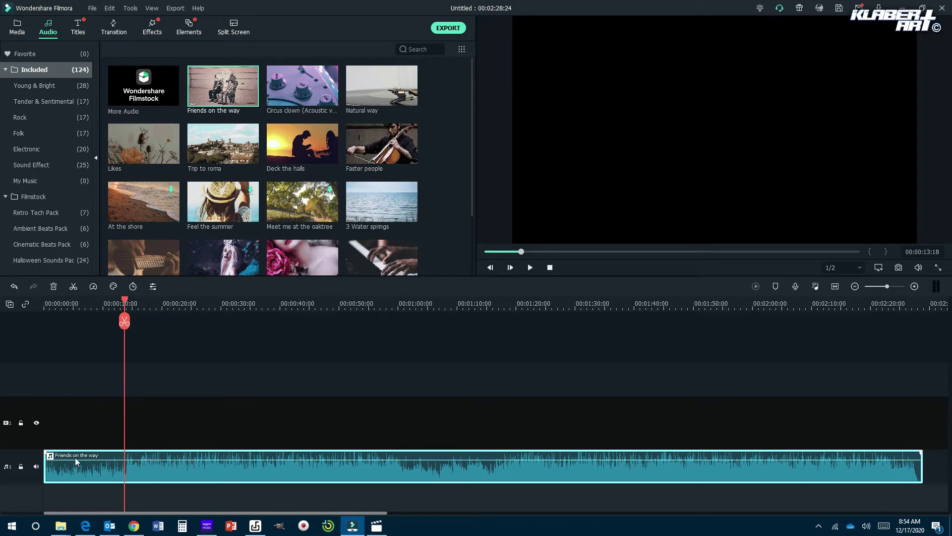
drag(320, 460, 320, 462)
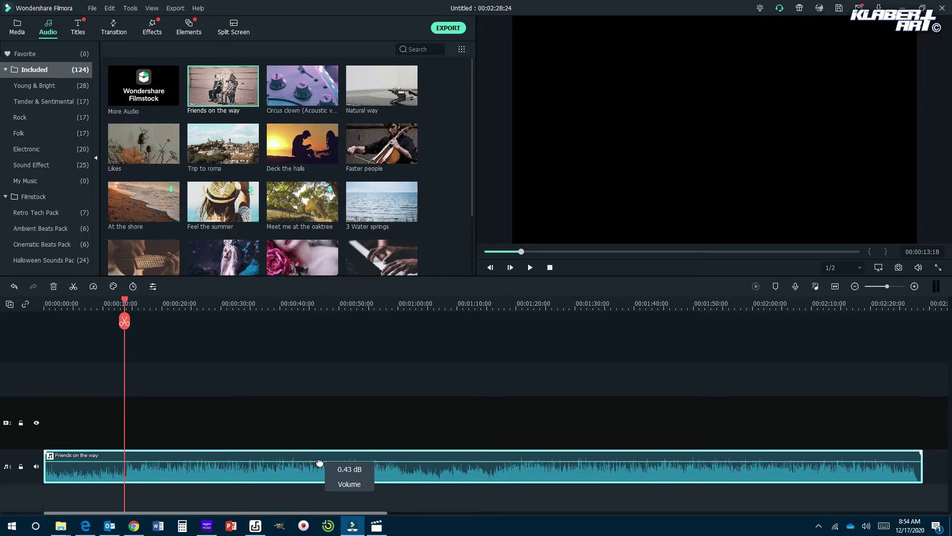
mouse_move(320, 463)
mouse_down()
mouse_move(319, 452)
mouse_move(319, 469)
mouse_up()
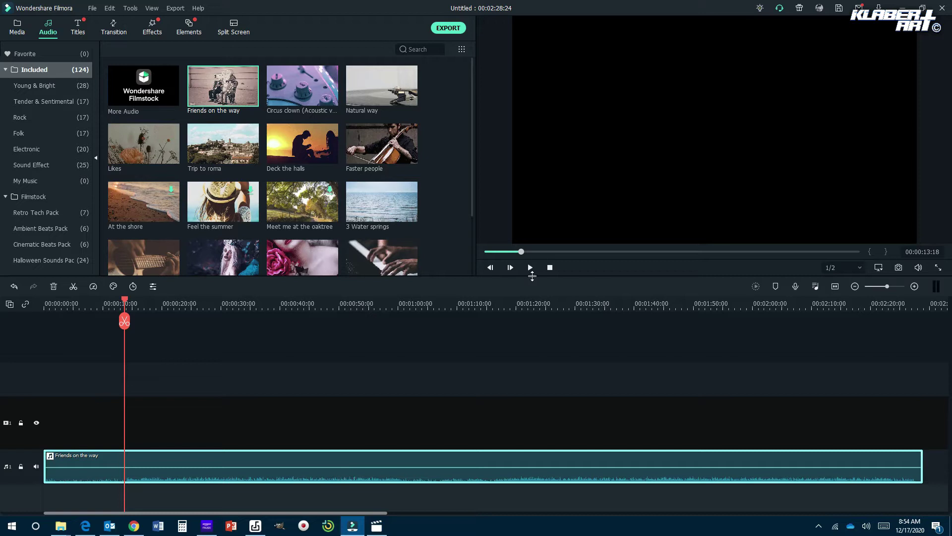
- Split the Friends on the way clip at 00:00:15:02 and delete the long section after the cut
click(530, 267)
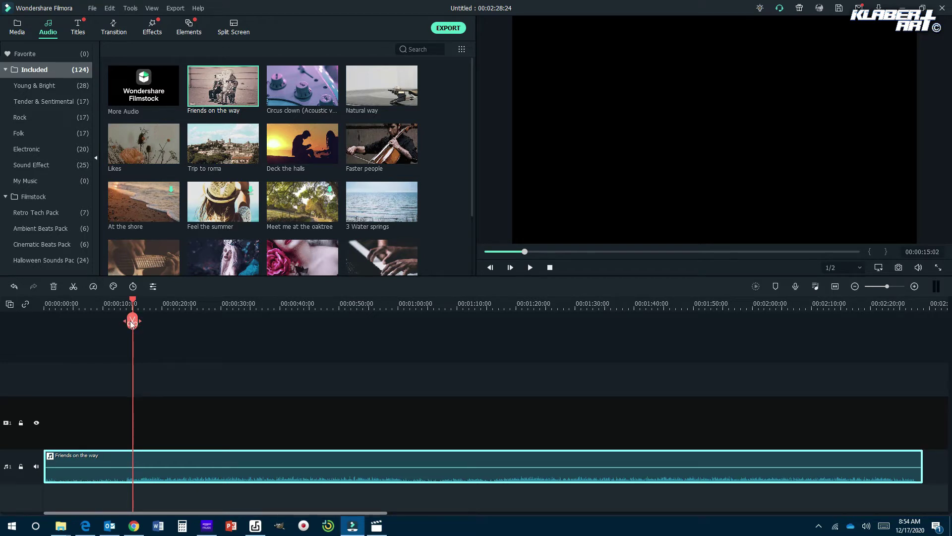
right_click(144, 463)
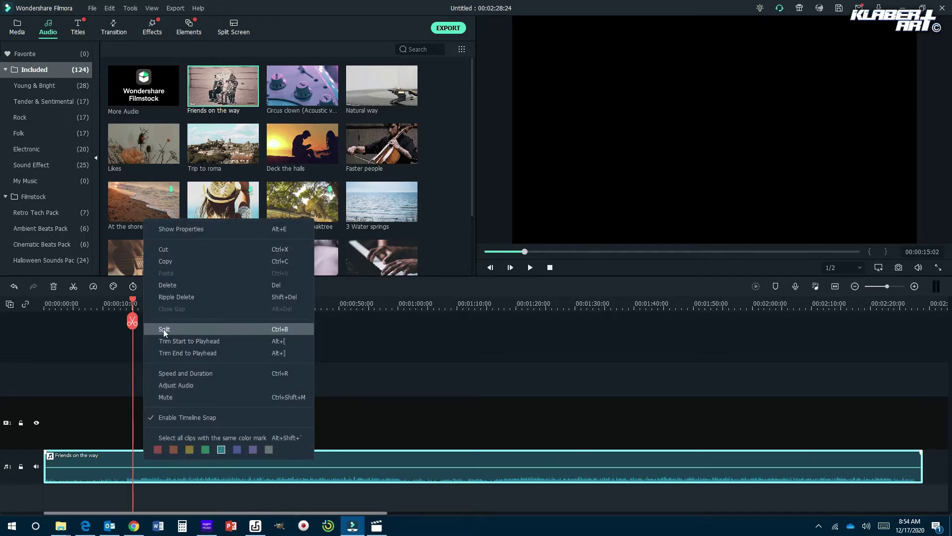
click(139, 460)
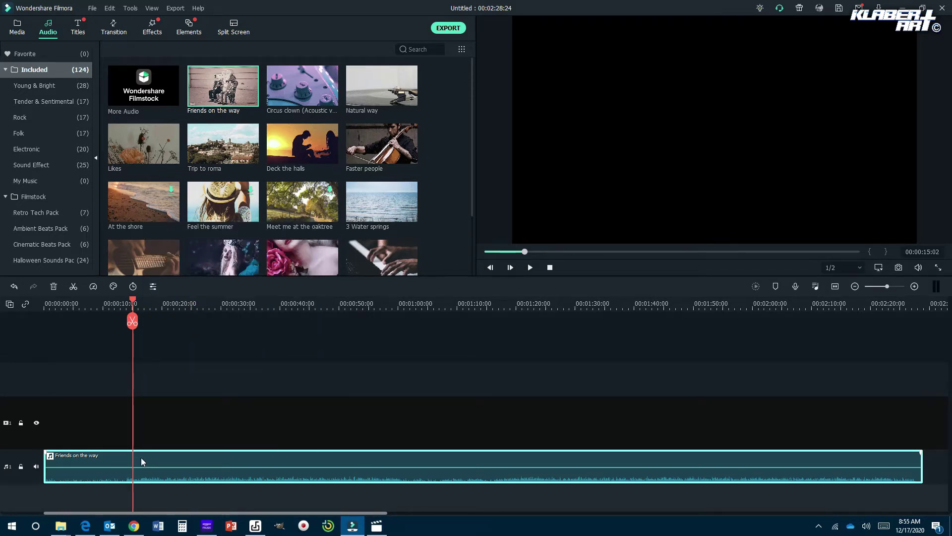
right_click(140, 458)
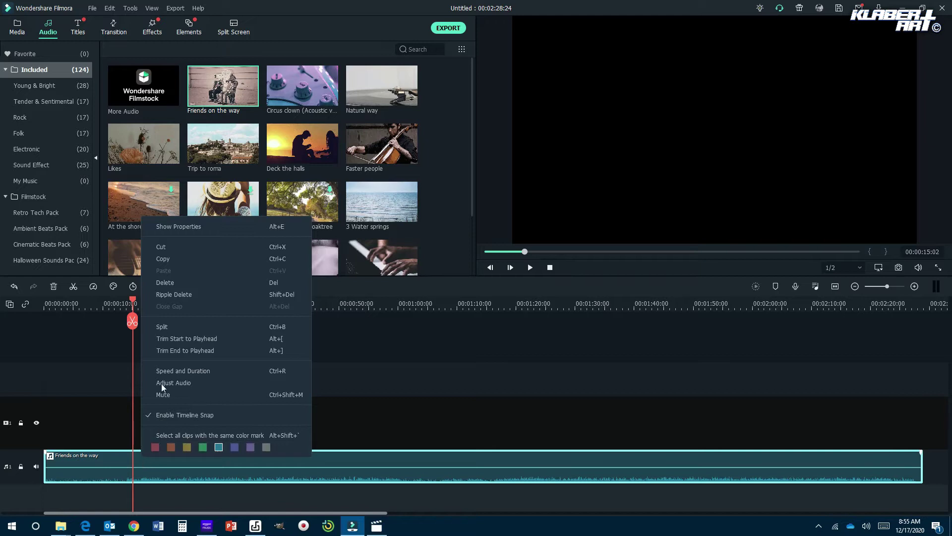
click(164, 327)
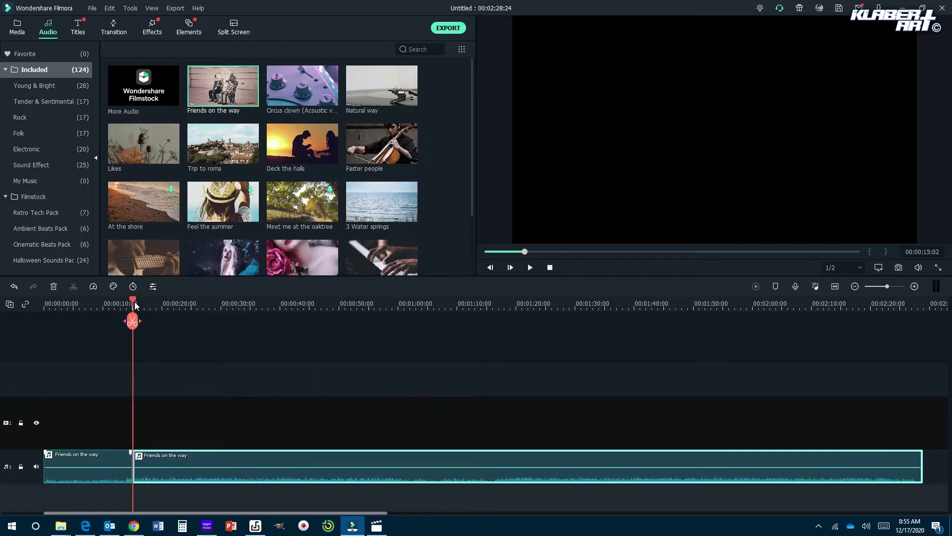
click(107, 301)
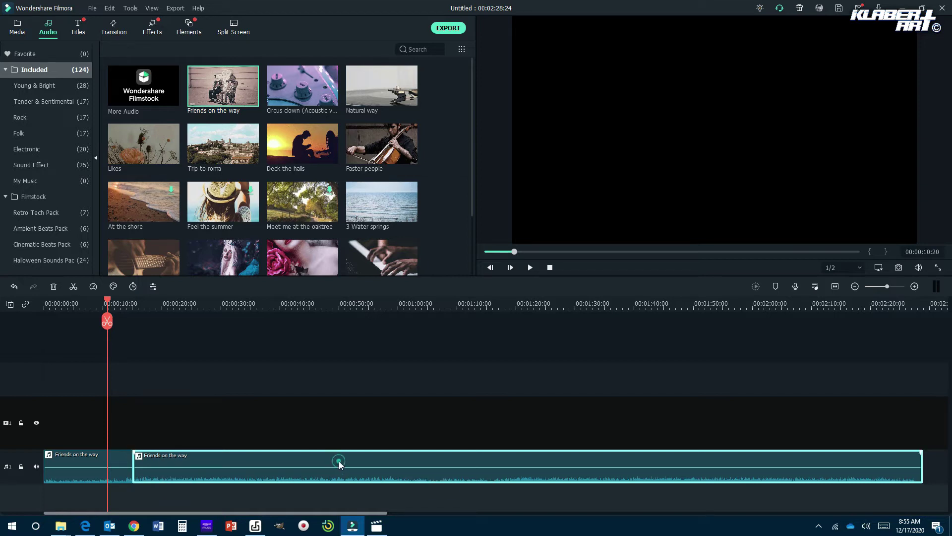
right_click(249, 460)
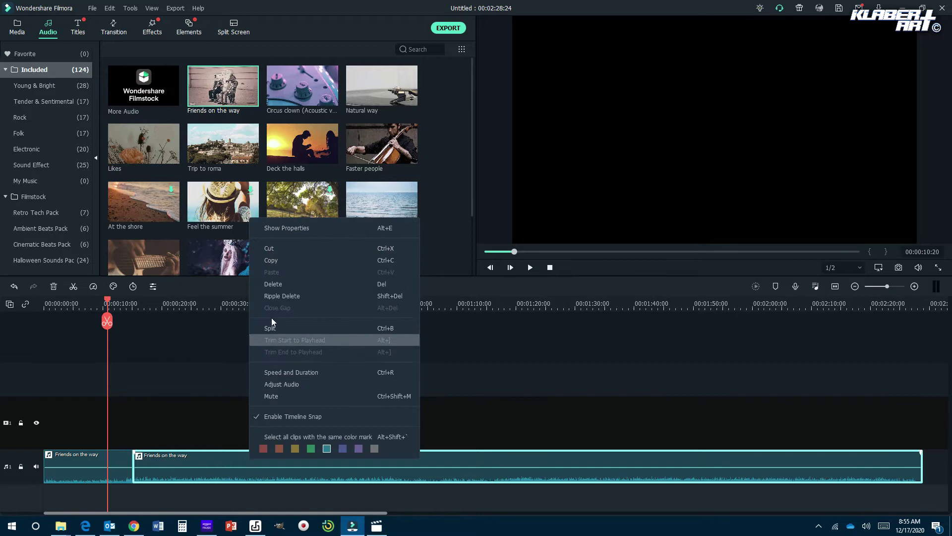
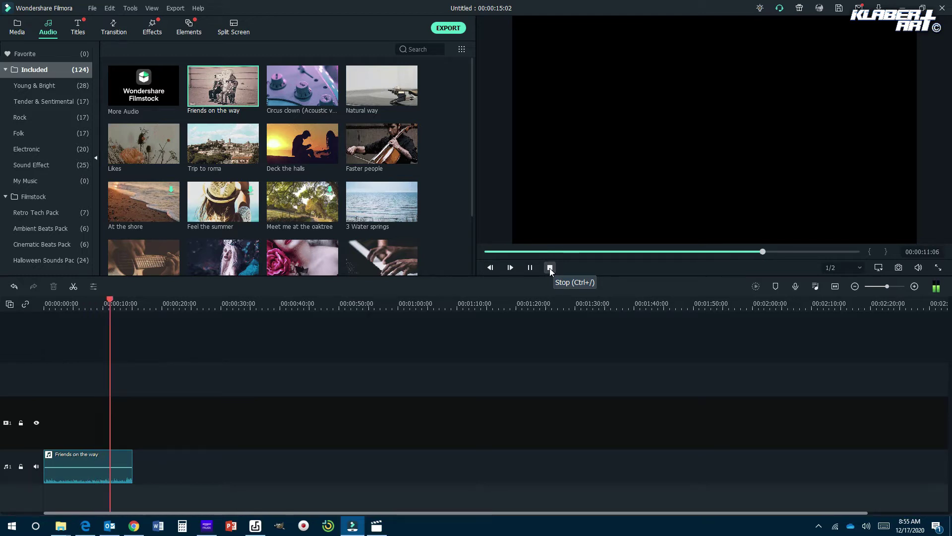
- Fit the Friends on the way clip to the timeline, fade it out from about 6 seconds to its end, and play it through
click(550, 268)
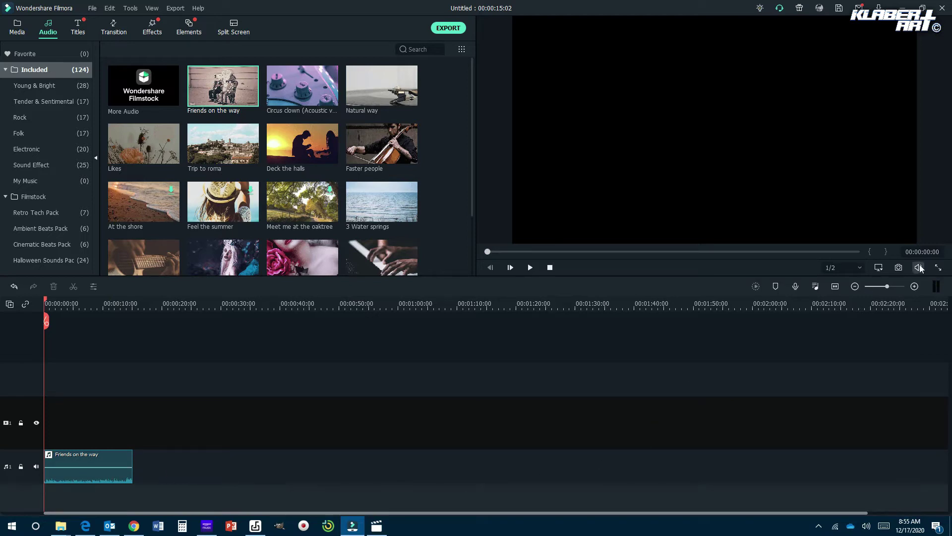
click(835, 286)
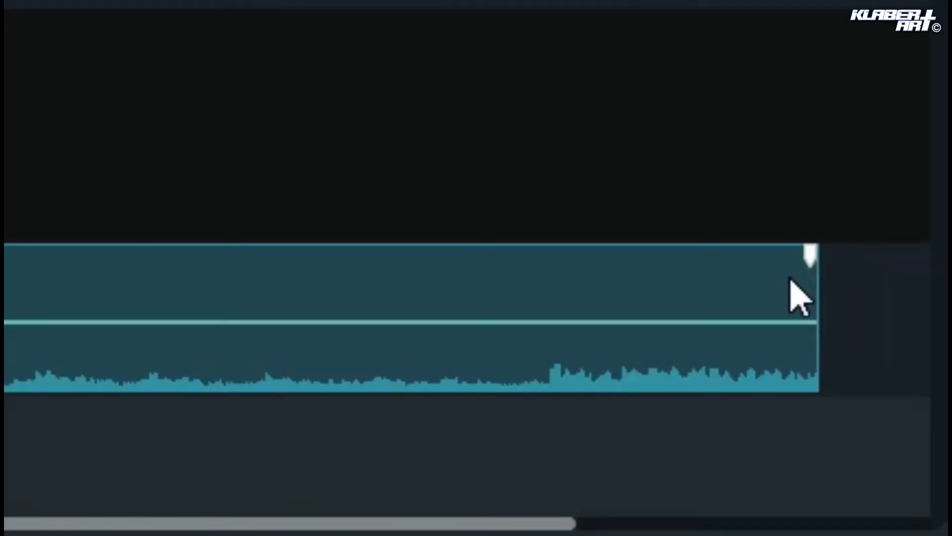
click(808, 260)
drag(808, 260, 48, 257)
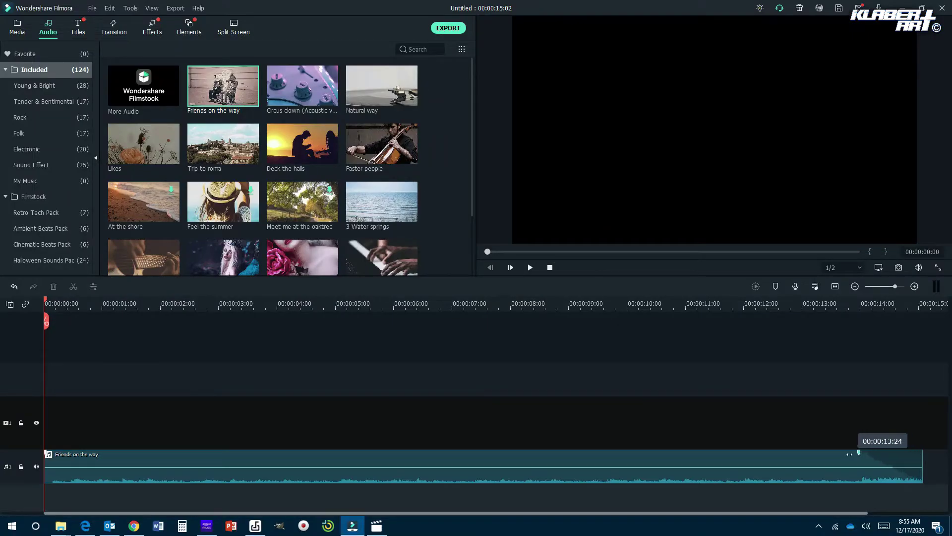
drag(751, 452, 414, 451)
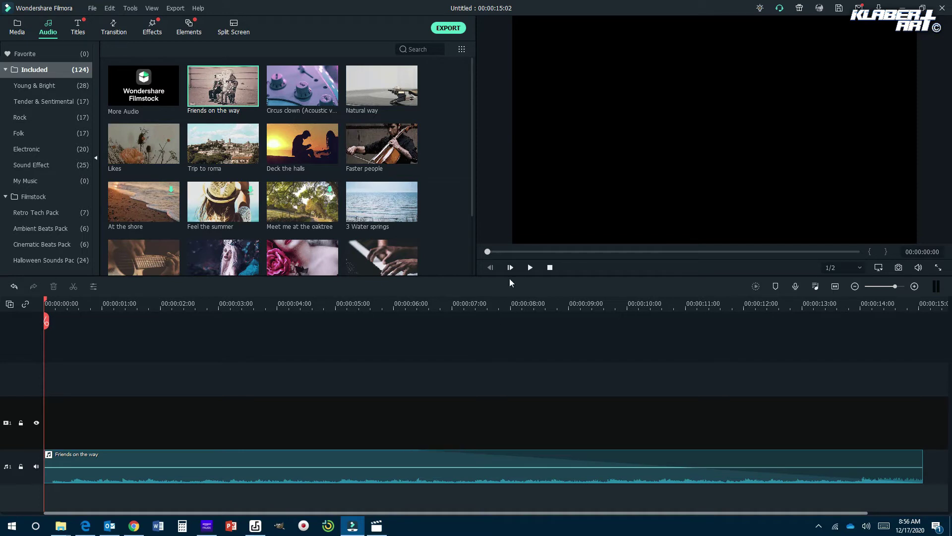
click(531, 268)
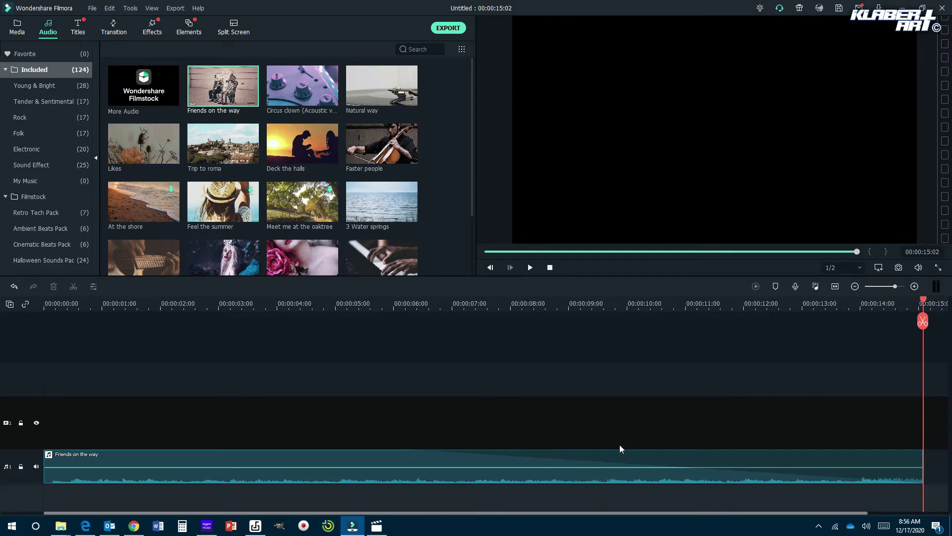
- Browse the included audio library down through its tracks and back to the beginning
scroll(269, 193, down, 5)
scroll(270, 204, down, 5)
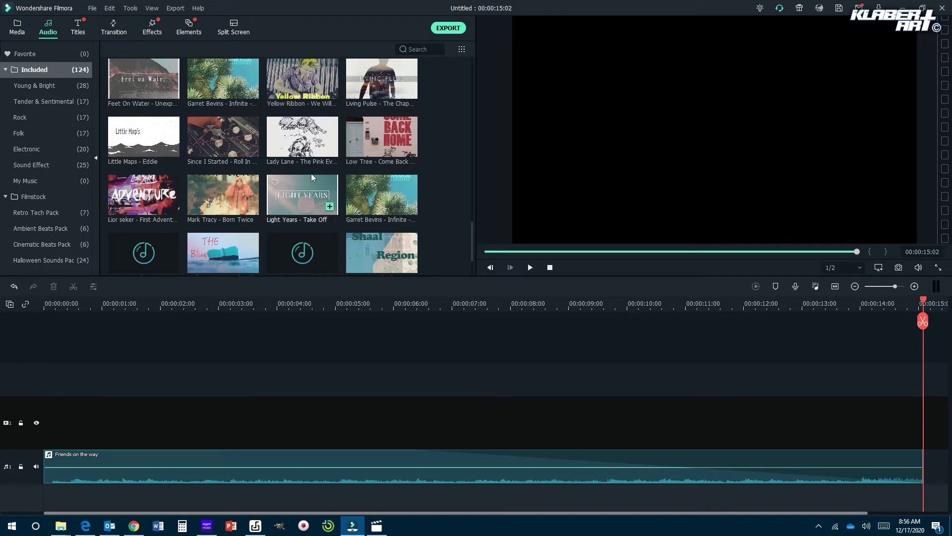
scroll(302, 184, down, 5)
scroll(269, 204, up, 15)
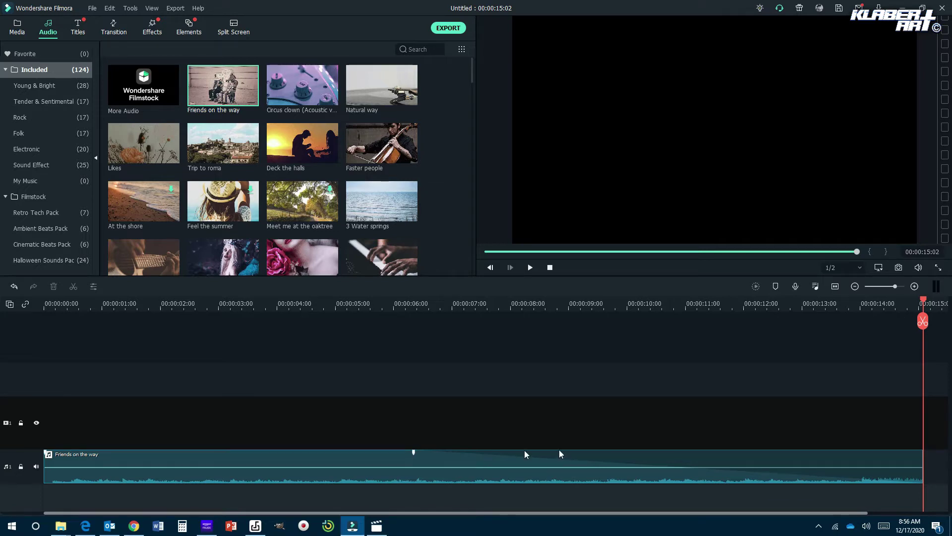
- Delete the Friends on the way clip from the audio track
right_click(338, 461)
click(306, 457)
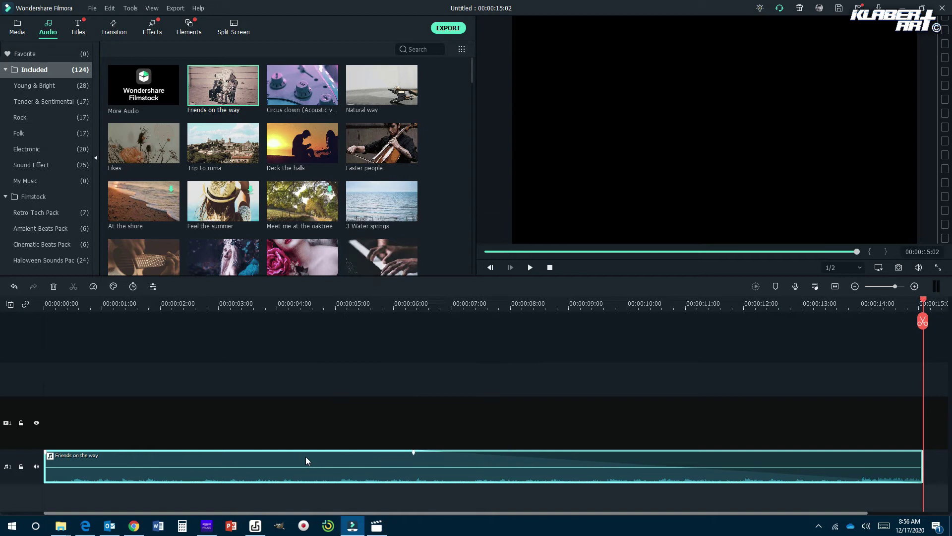
right_click(305, 460)
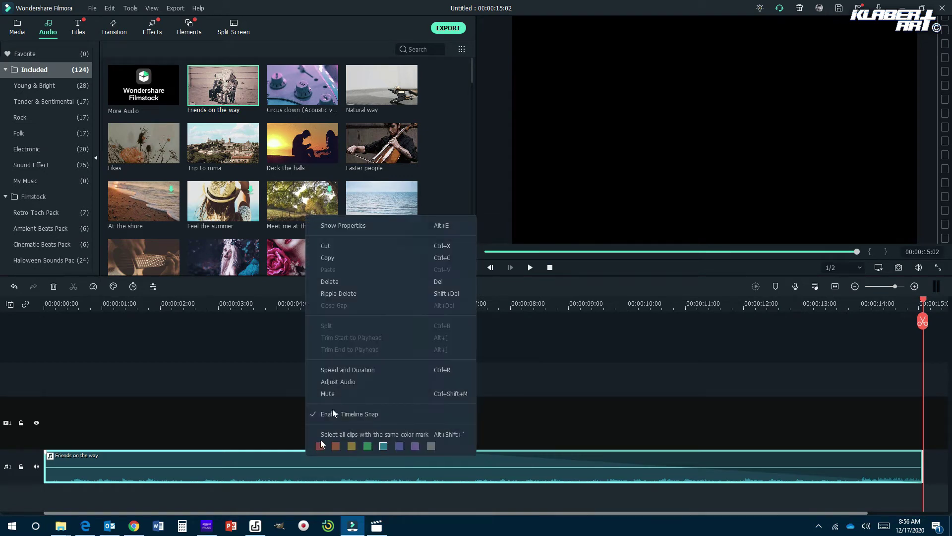
click(339, 281)
- Look through the project media, audio, titles, transitions, effects and elements libraries
click(18, 26)
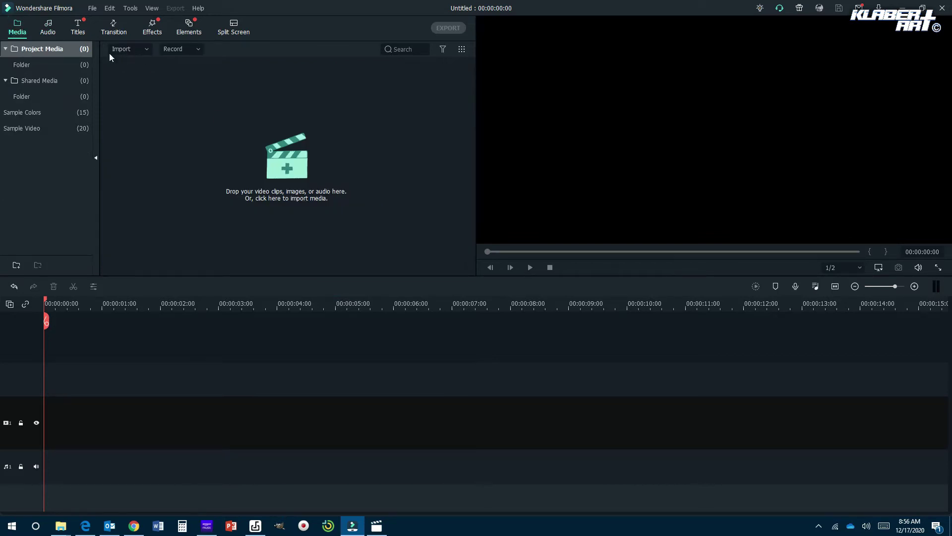
click(48, 27)
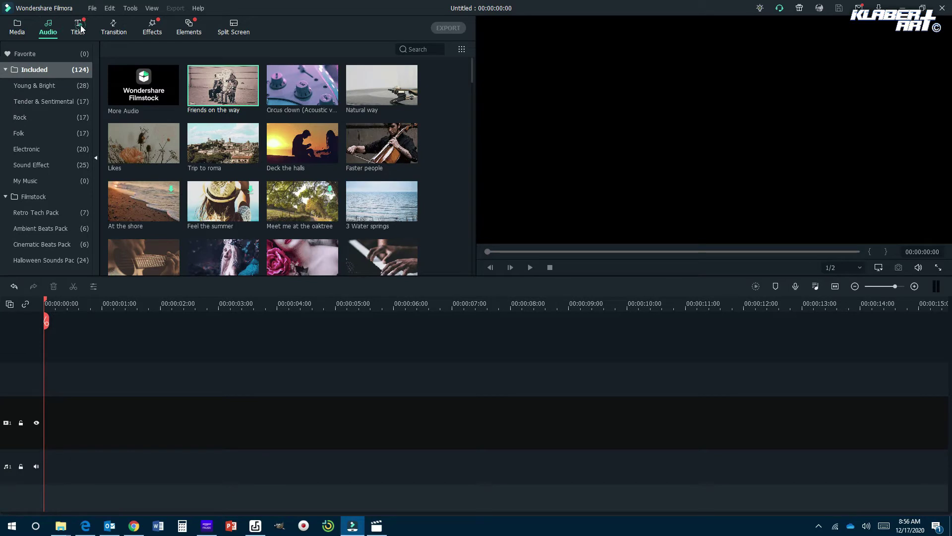
click(80, 28)
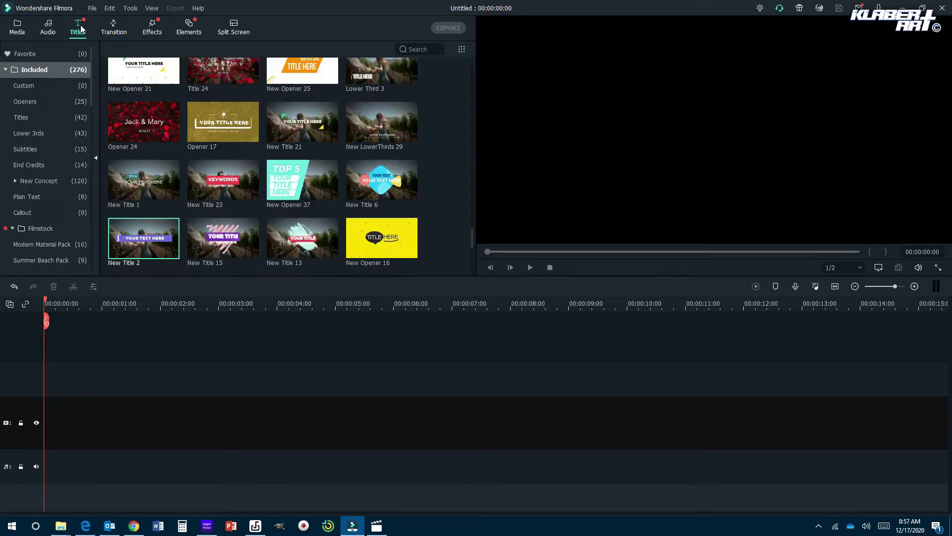
click(113, 28)
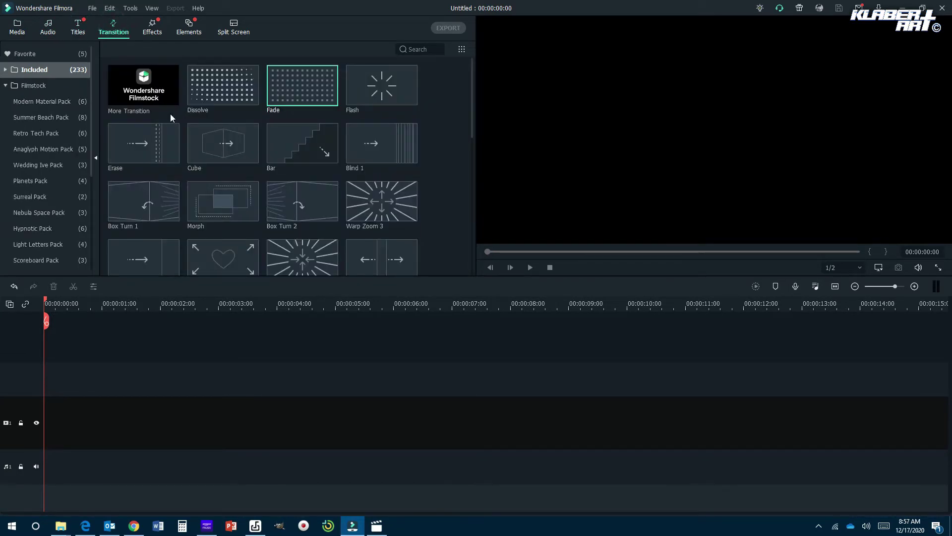
click(152, 28)
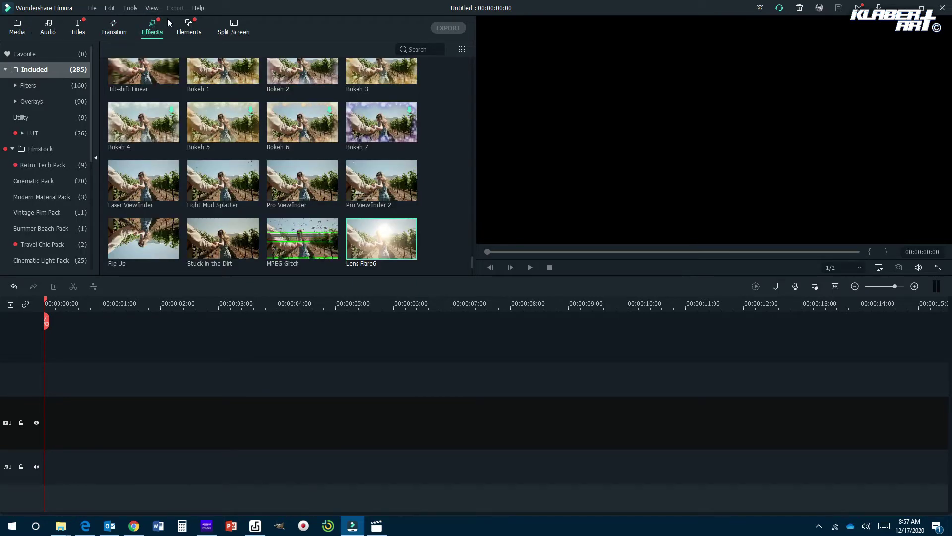
click(190, 30)
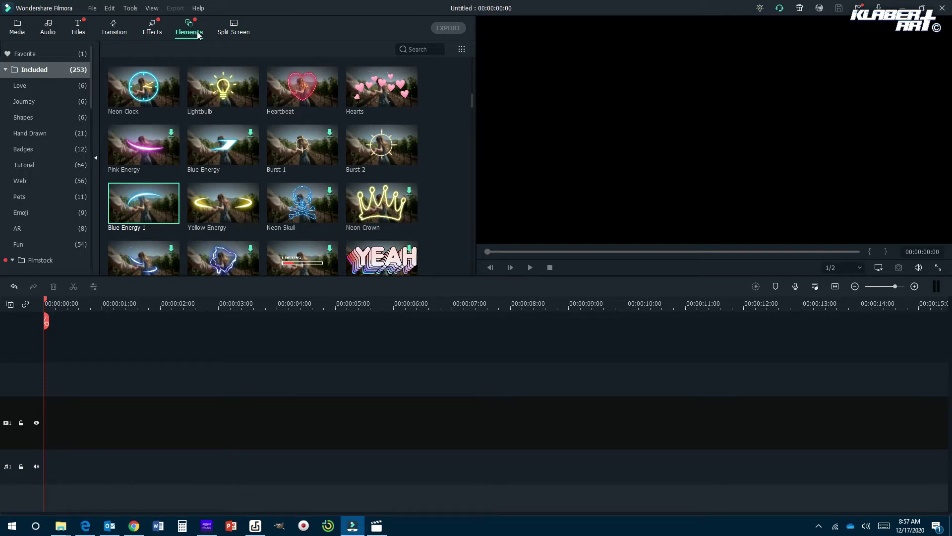
- Import the audio file audioblocks-wind-blow_rf1CQw_P8 from the INTRO ANIMATION MUSIC CLIPS folder into the project media
click(17, 29)
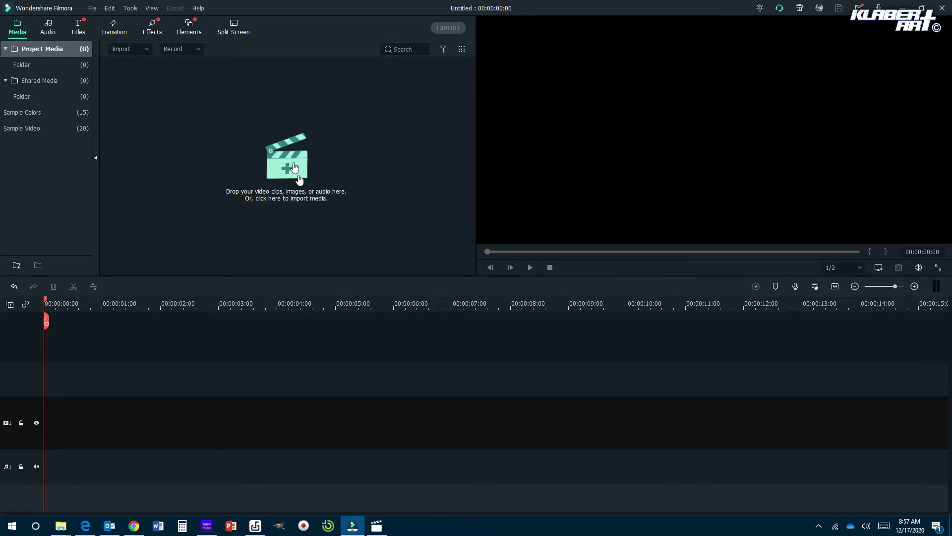
click(146, 49)
click(145, 65)
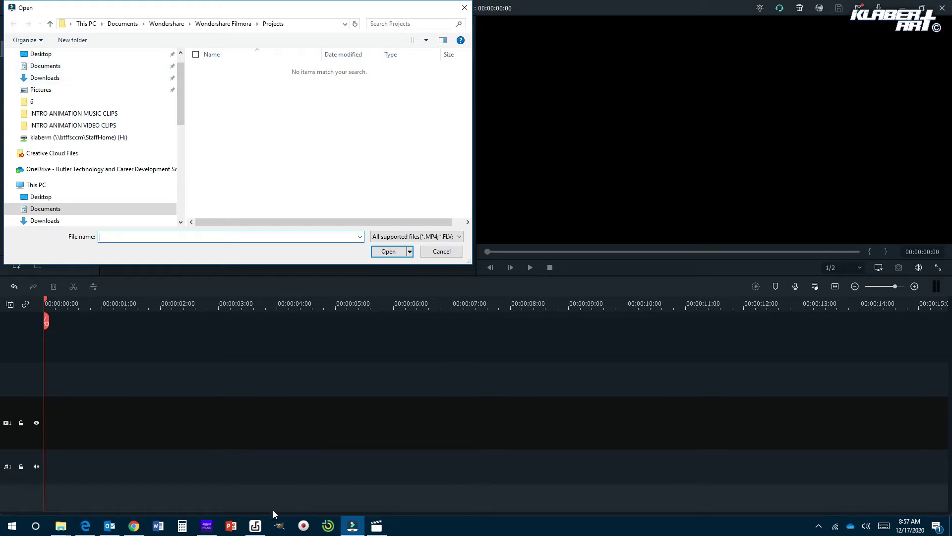
click(45, 78)
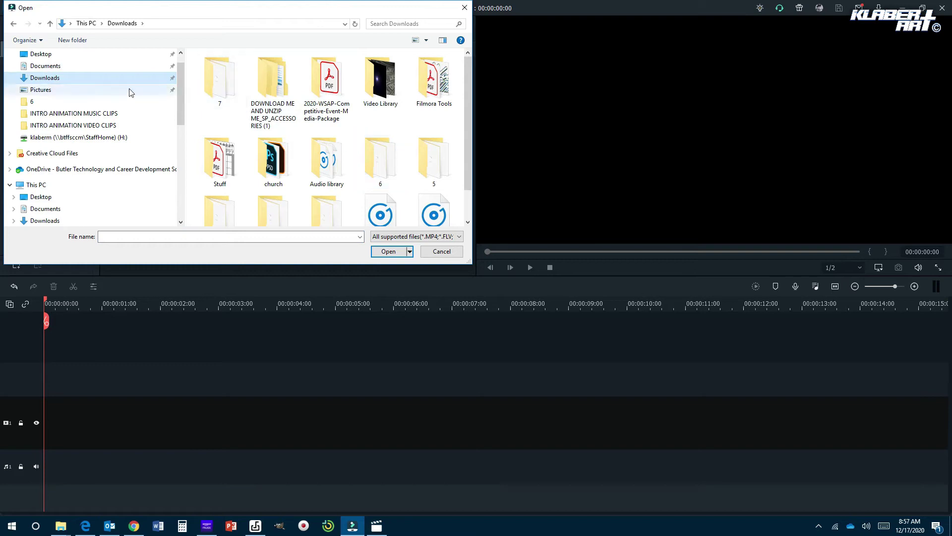
scroll(53, 66, up, 1)
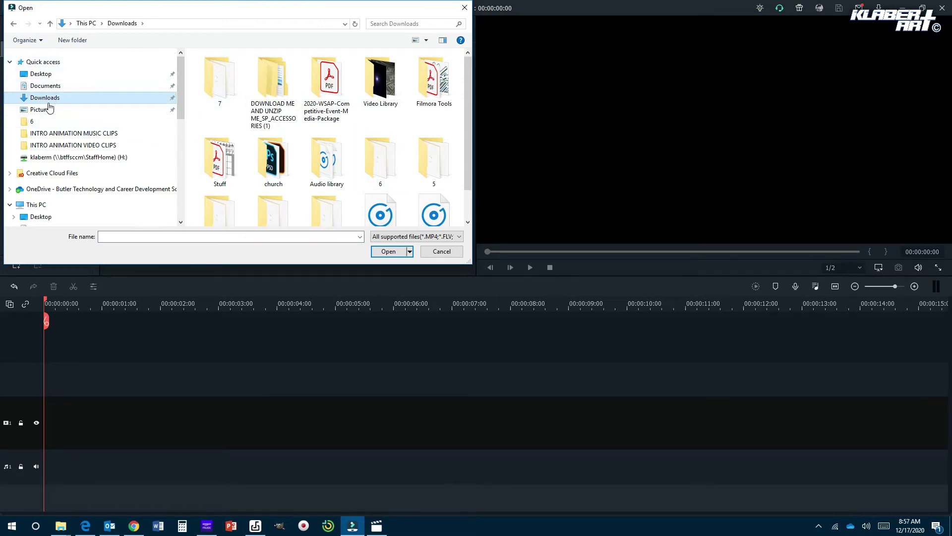
click(87, 134)
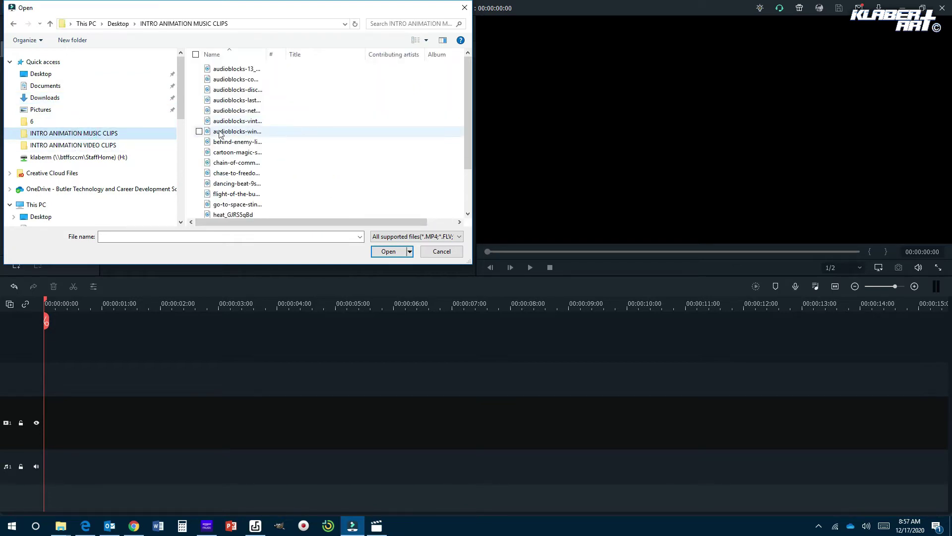
click(231, 132)
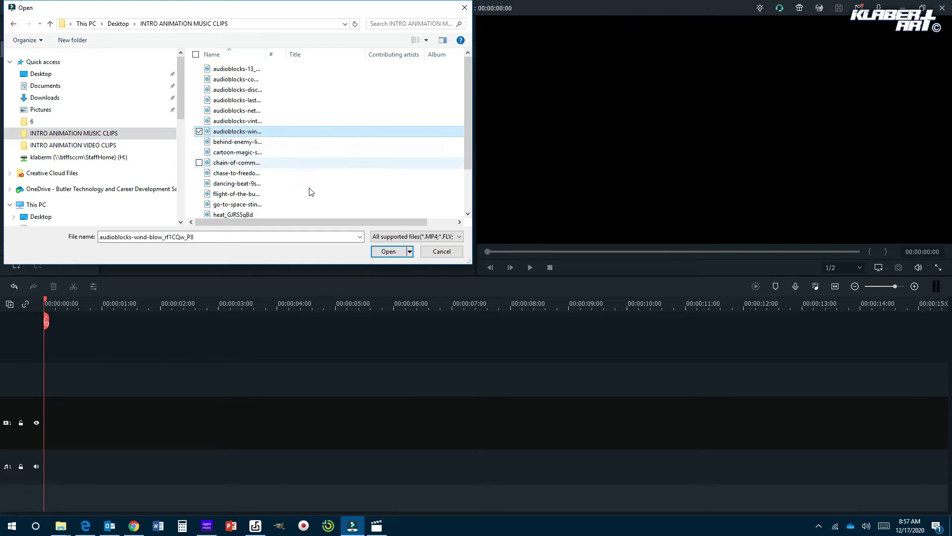
click(385, 253)
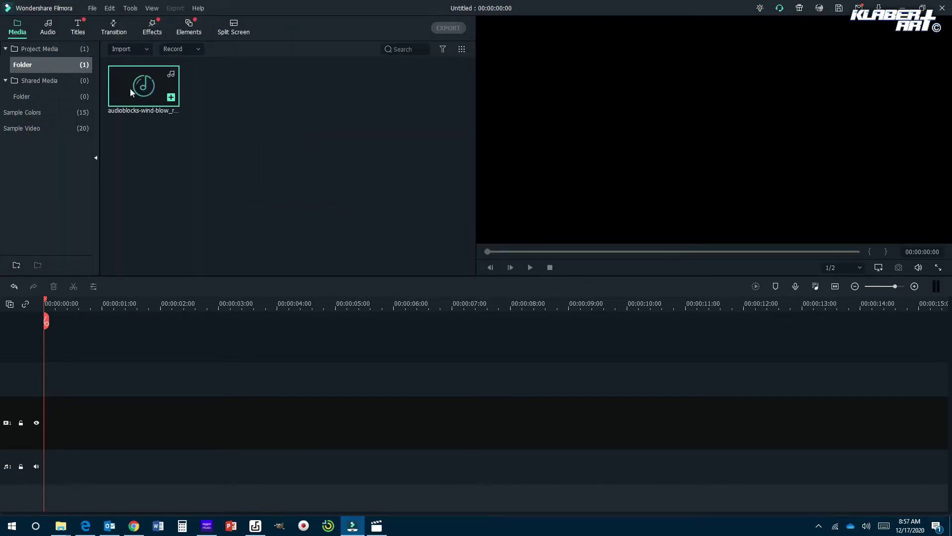
- Open the imported wind-blow audio in the preview, add it at the start of the audio track and fit it to the timeline
double_click(130, 89)
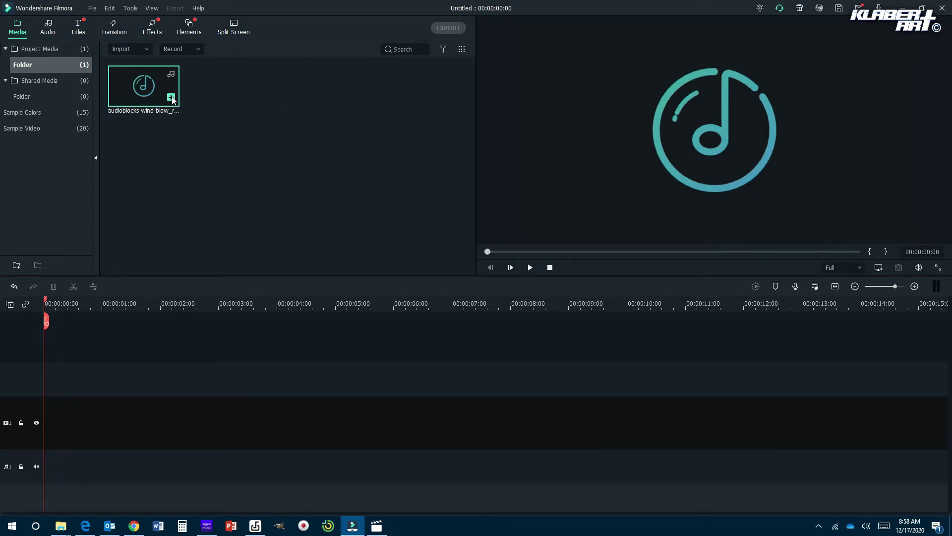
click(171, 98)
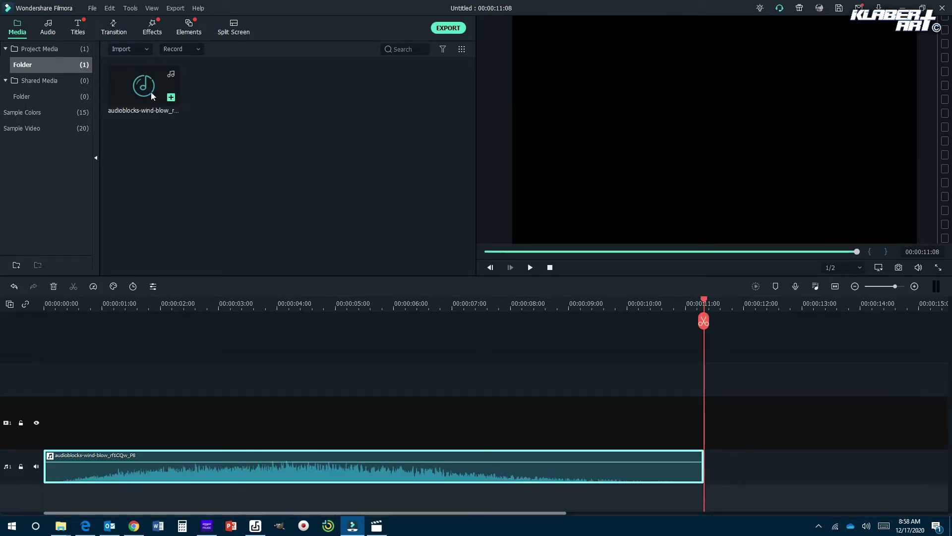
click(837, 285)
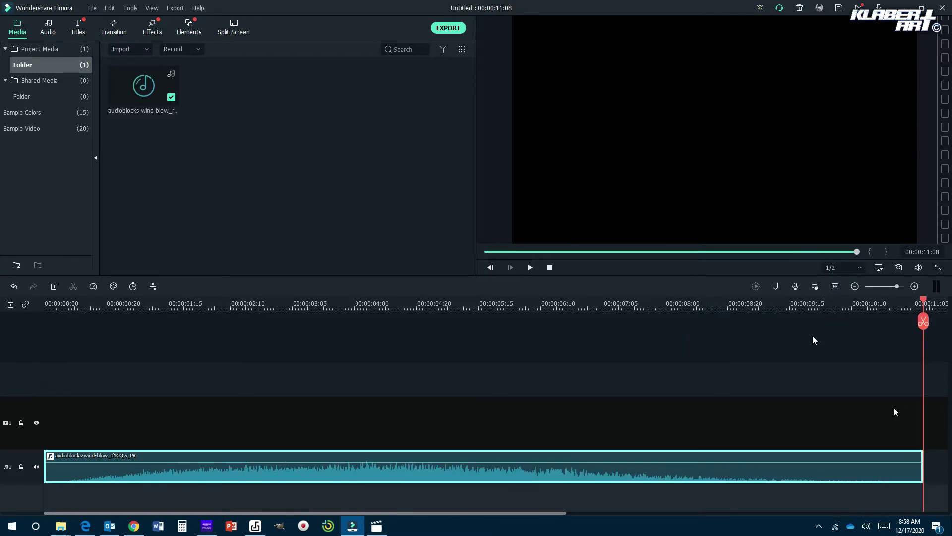
- Play the first two seconds or so of the wind-blow clip twice and return the playhead to the start
click(550, 268)
click(531, 266)
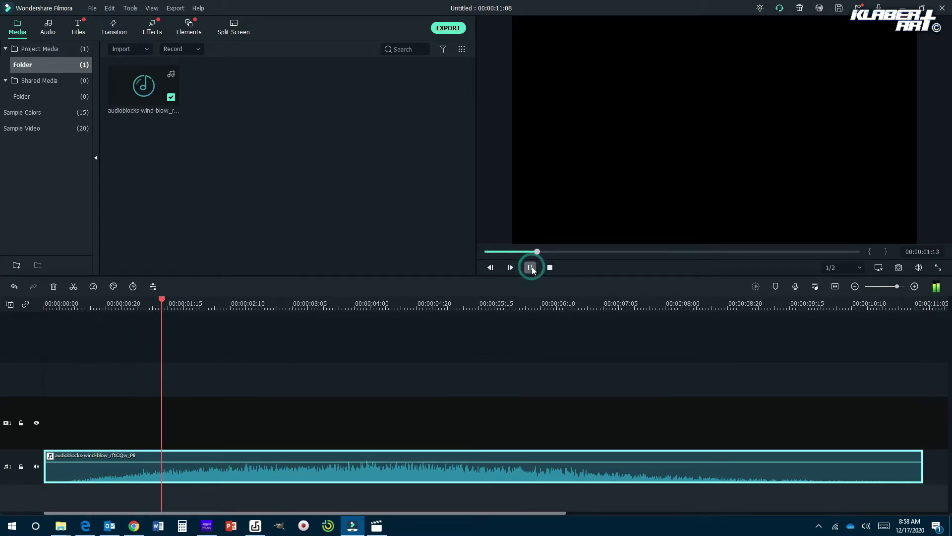
click(531, 266)
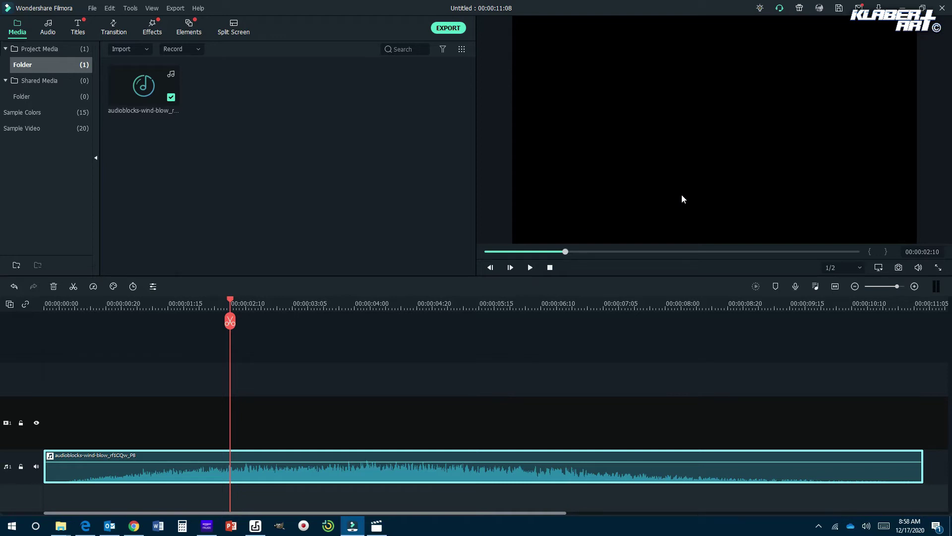
click(549, 270)
click(533, 269)
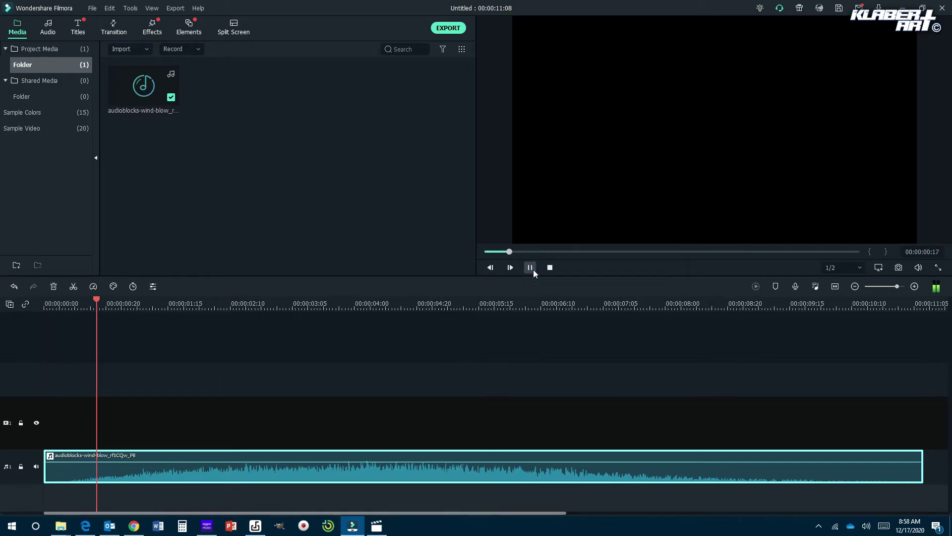
click(534, 269)
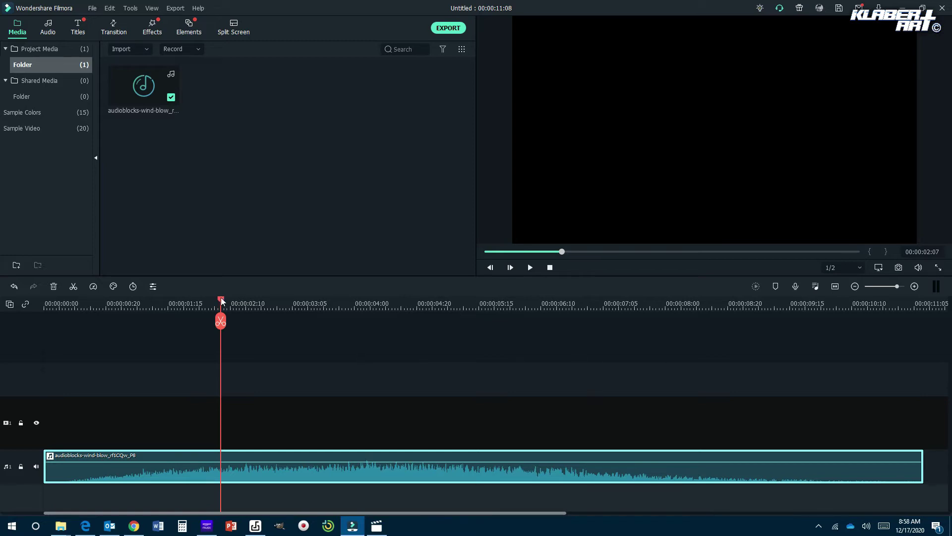
drag(222, 300, 48, 342)
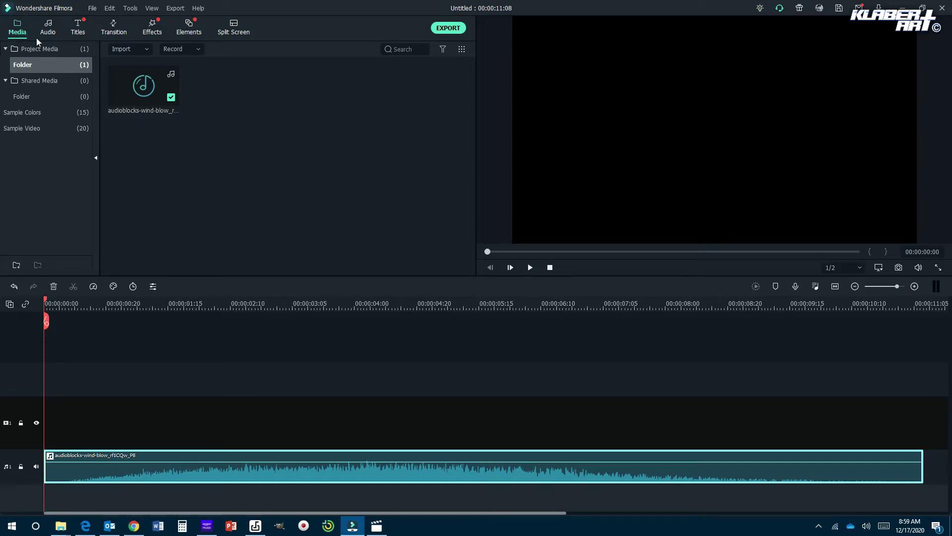
- Import the Signature image from the Desktop into the project media
click(127, 49)
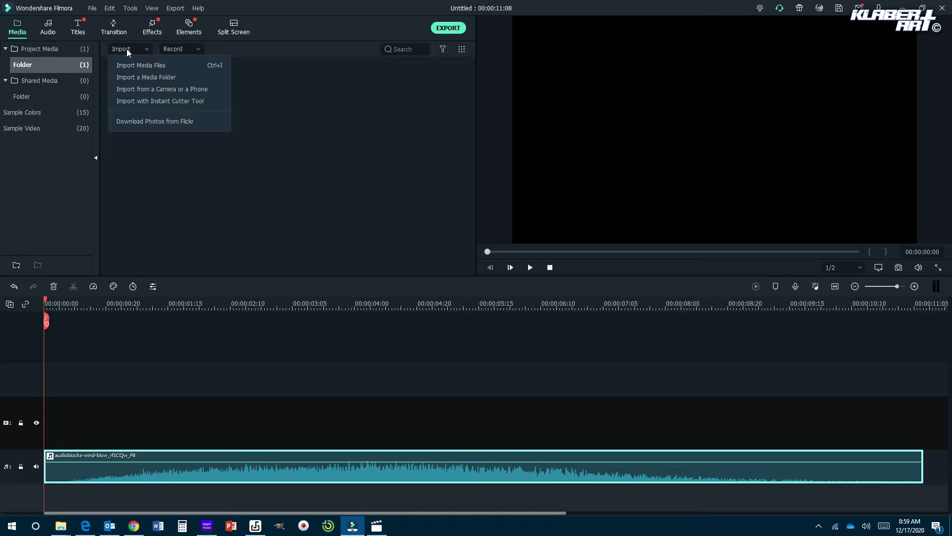
click(135, 65)
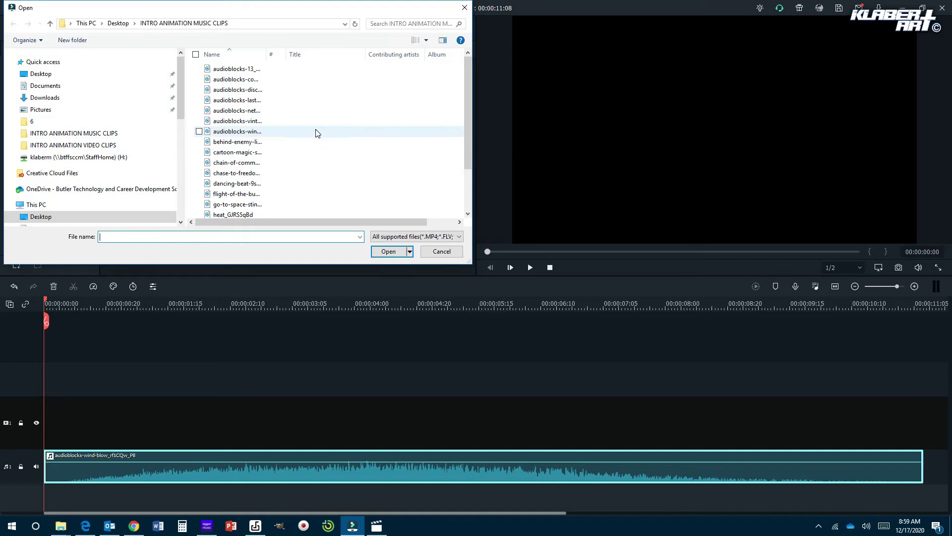
drag(466, 96, 465, 156)
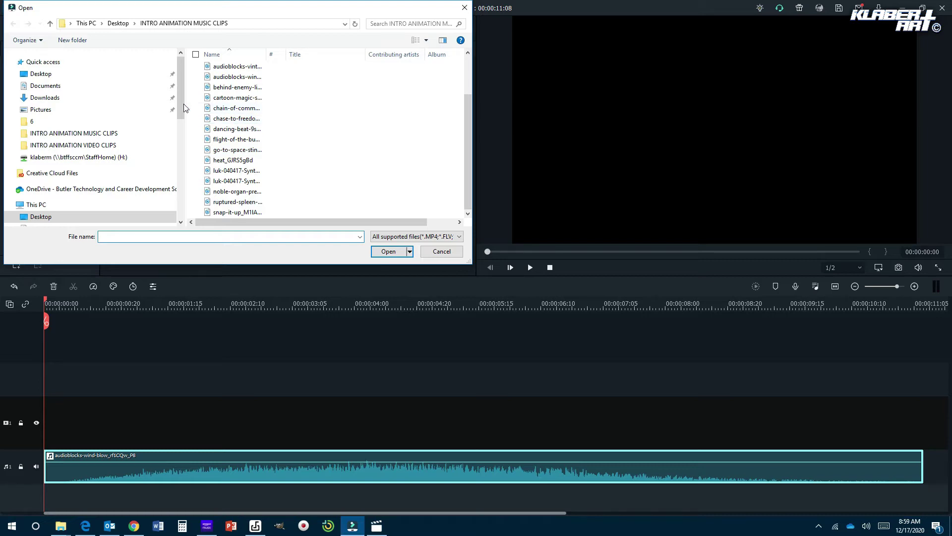
mouse_move(182, 103)
mouse_down()
mouse_move(183, 142)
mouse_move(179, 103)
mouse_up()
click(54, 73)
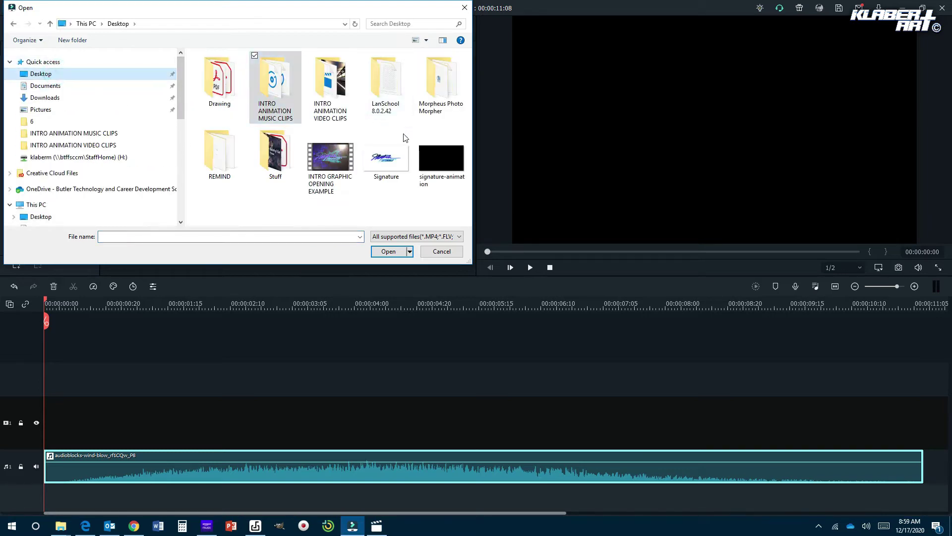
click(376, 158)
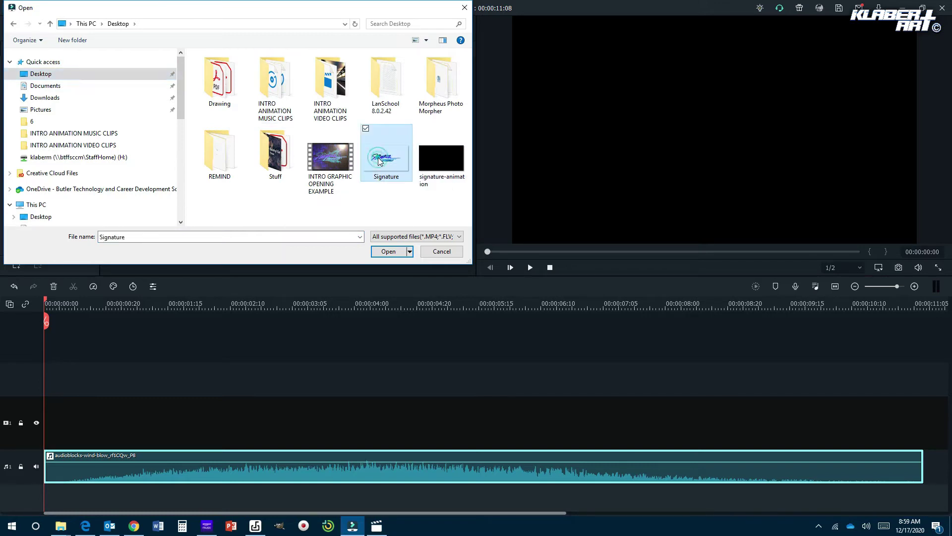
click(403, 251)
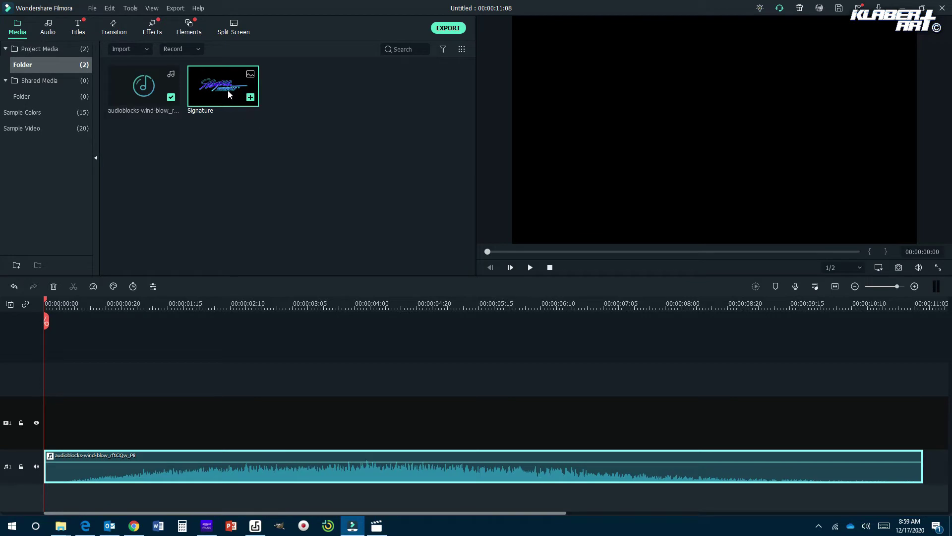
- Place the Signature image on the second video track above the audio and play the timeline through the clip
mouse_move(231, 88)
mouse_down()
mouse_move(229, 123)
mouse_move(151, 349)
mouse_move(147, 396)
mouse_up()
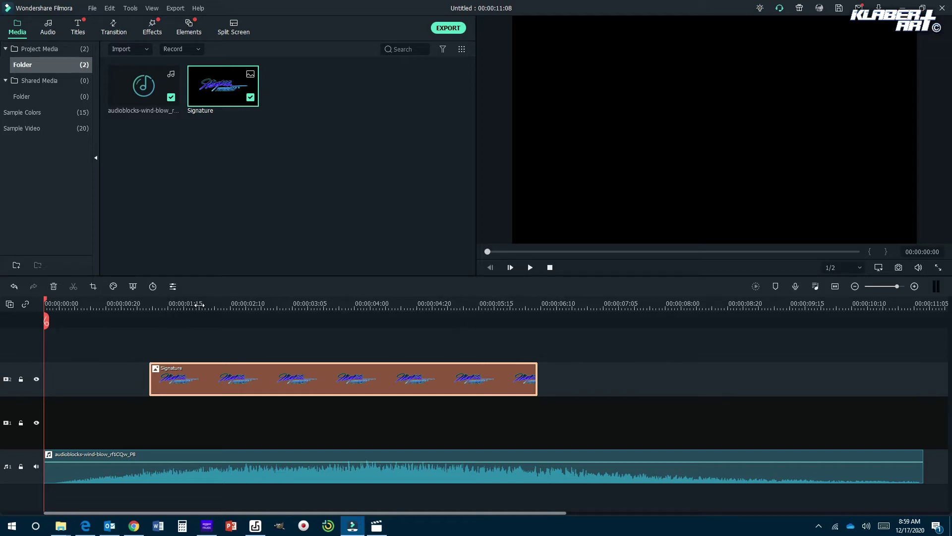
click(530, 267)
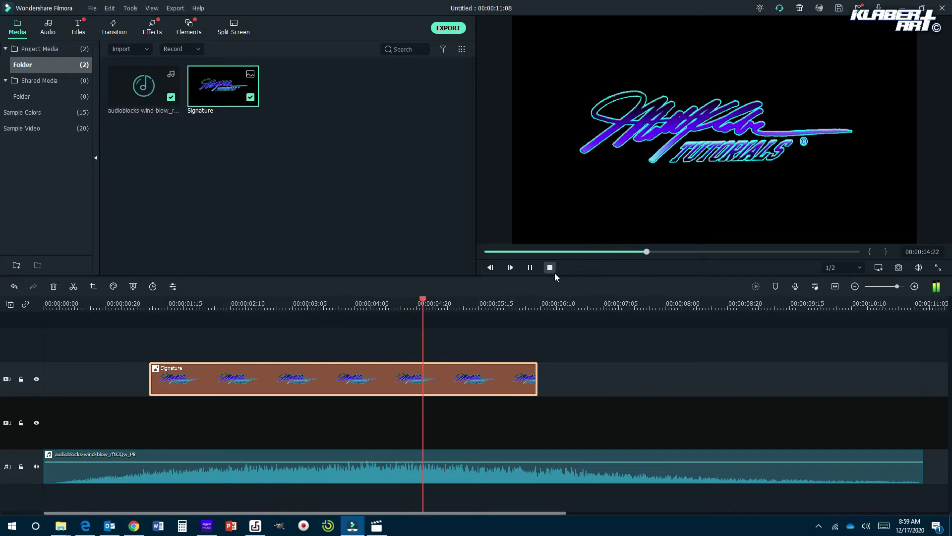
click(530, 267)
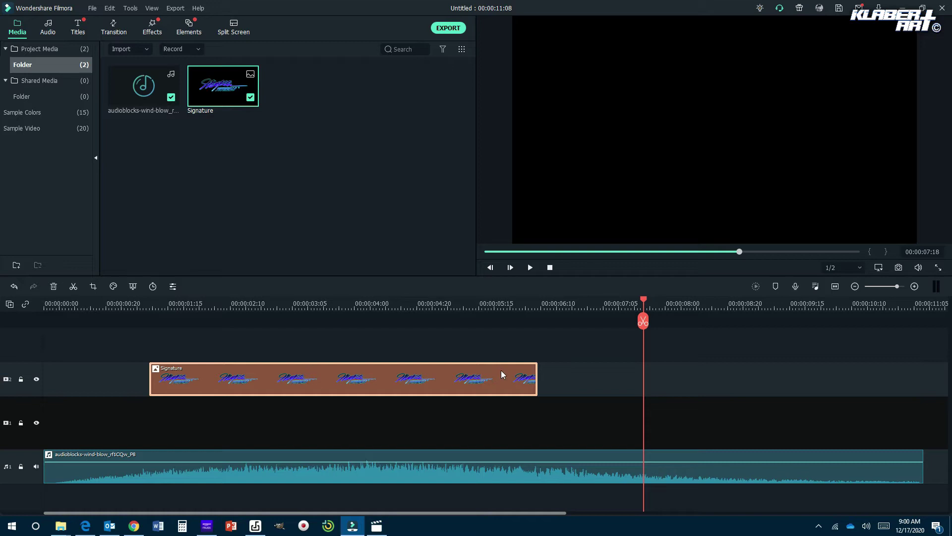
- Move the Signature clip to the start of its track and extend its end to match the end of the audio
drag(498, 371, 395, 371)
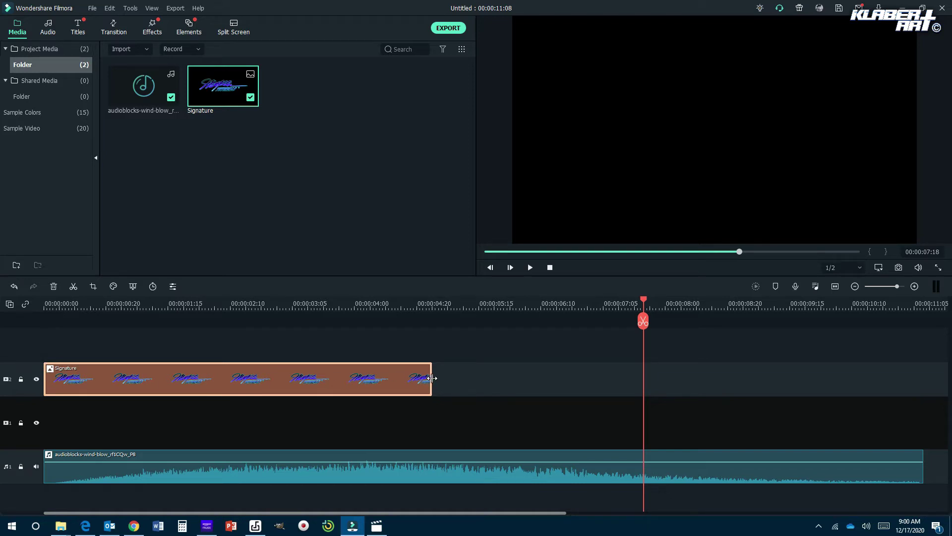
drag(431, 378, 921, 402)
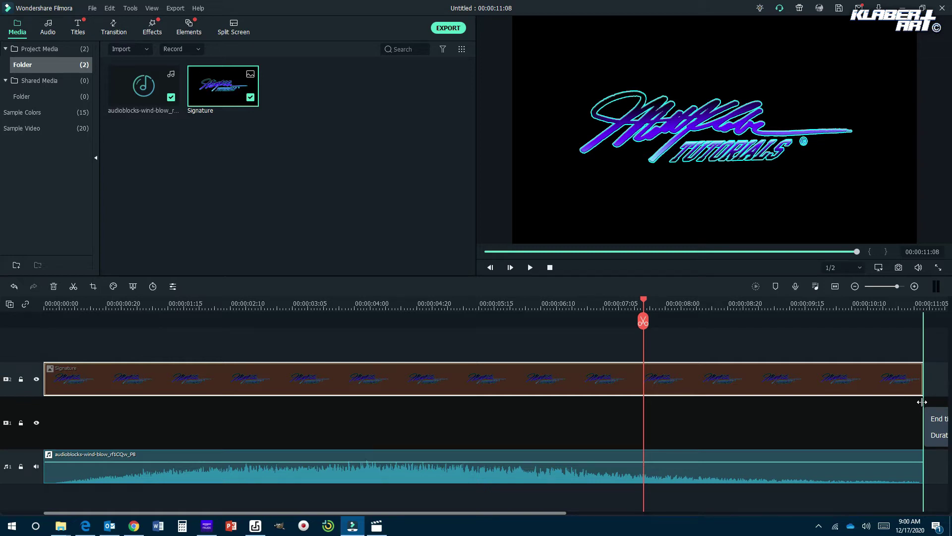
drag(921, 401, 922, 402)
- Play the timeline from the beginning and return the playhead to the start
click(551, 268)
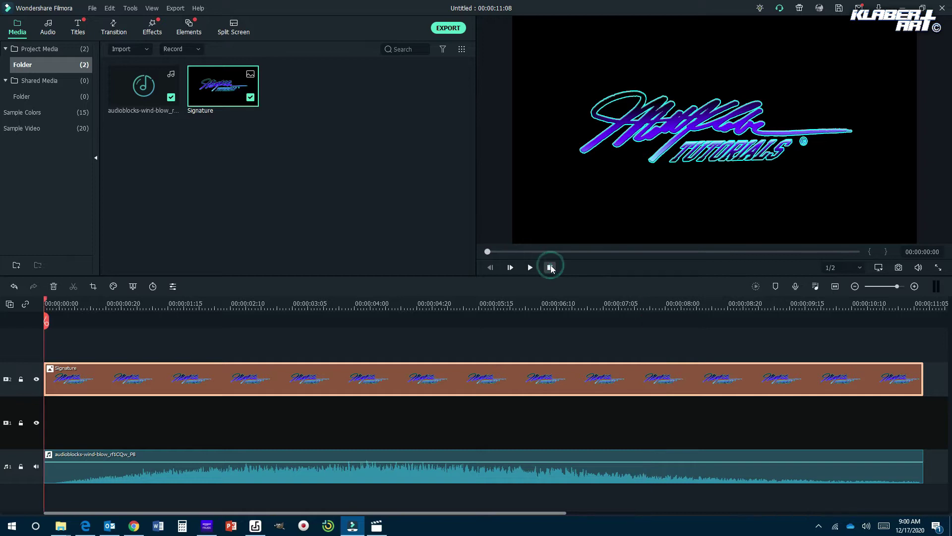
click(531, 268)
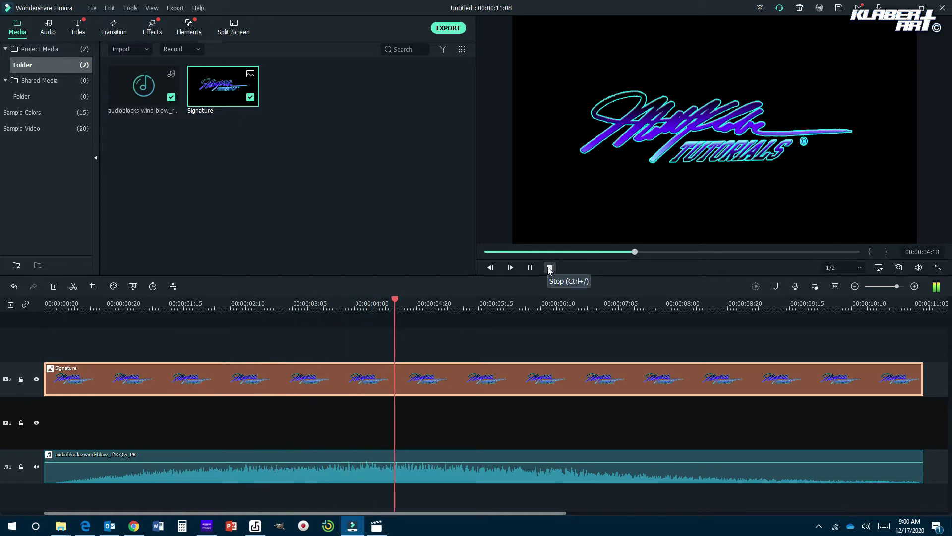
click(549, 268)
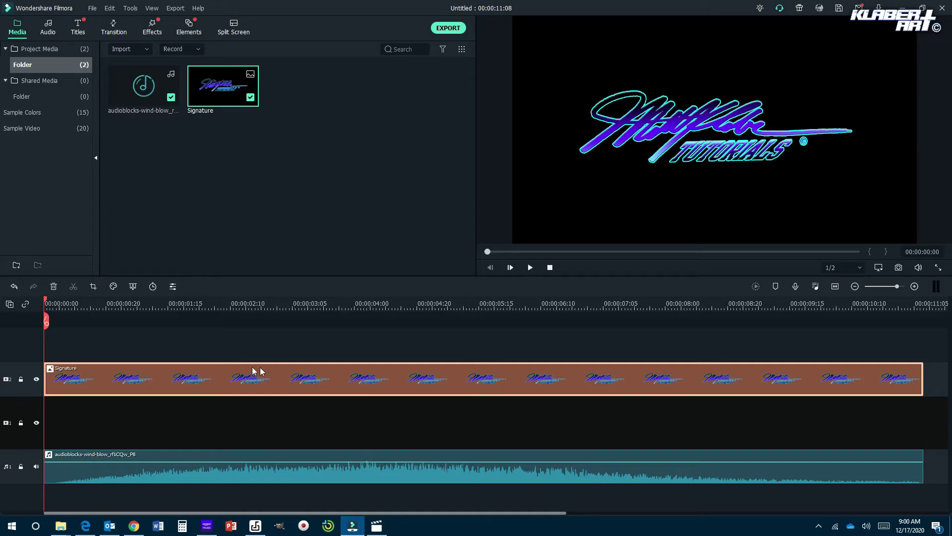
- Open the preset animations for the Signature clip
right_click(148, 377)
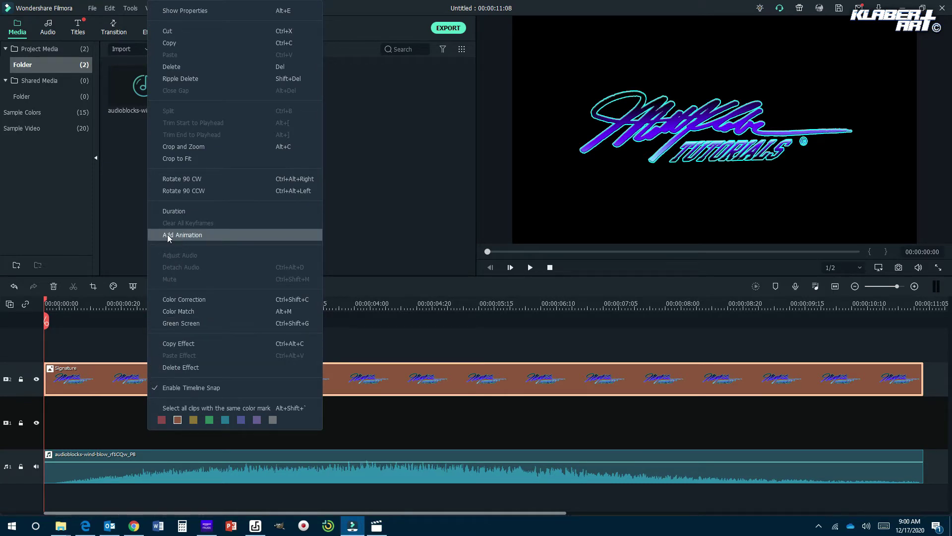
click(184, 234)
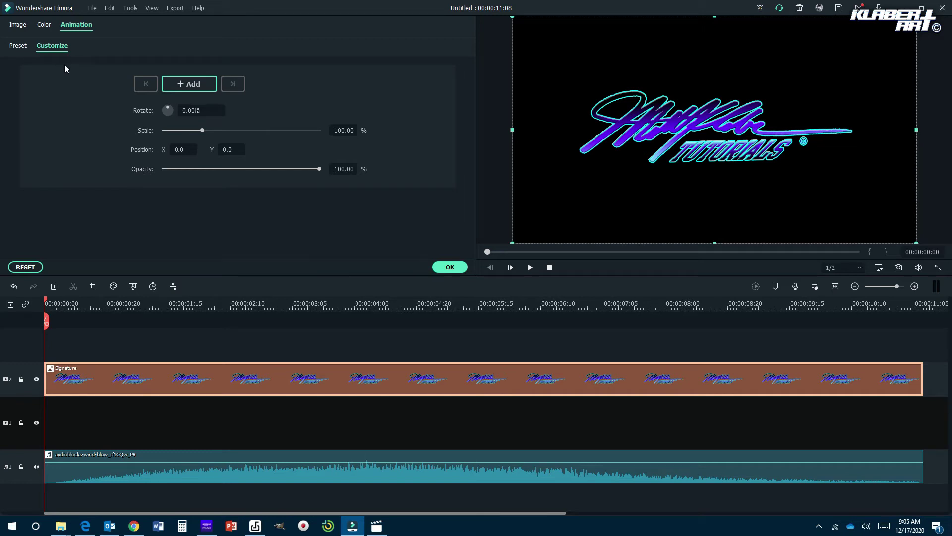
click(19, 45)
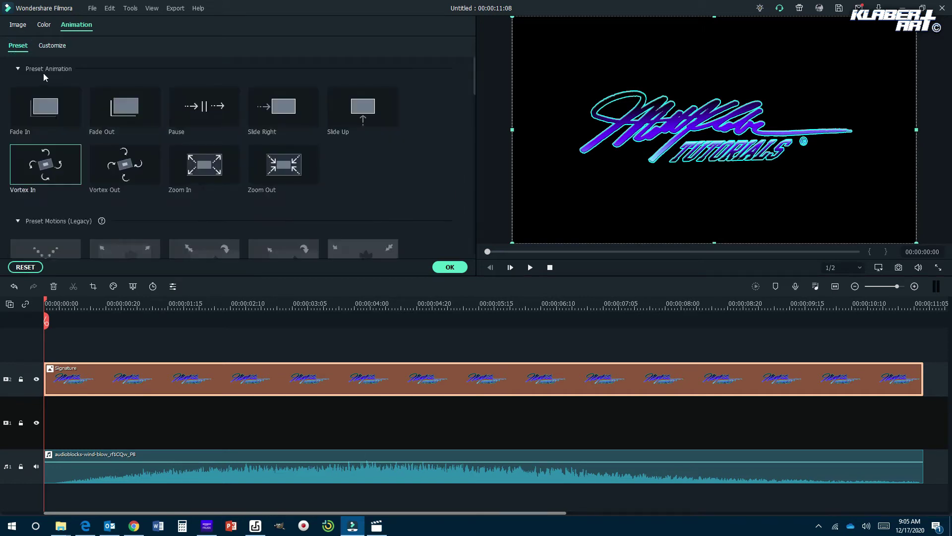
- Try the Fade In preset animation on the Signature clip and undo it
double_click(61, 109)
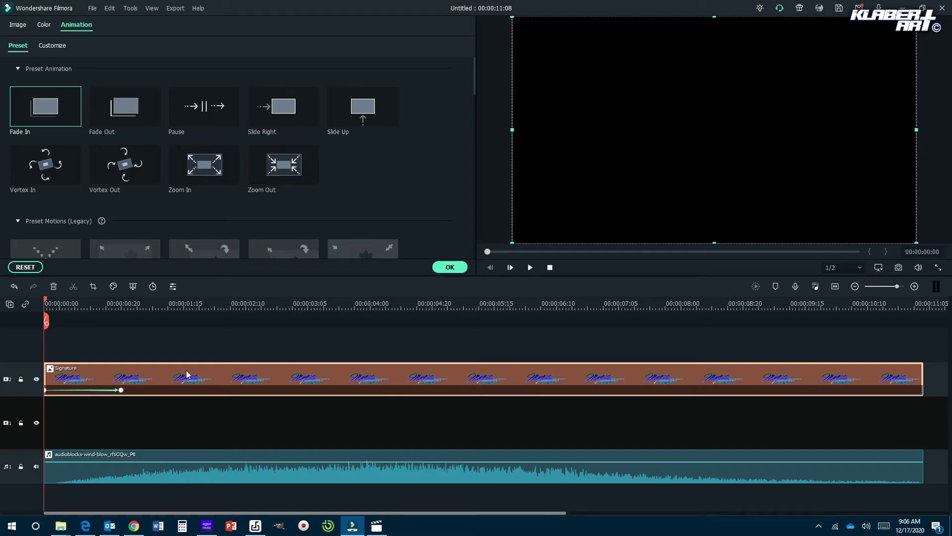
click(109, 8)
click(117, 21)
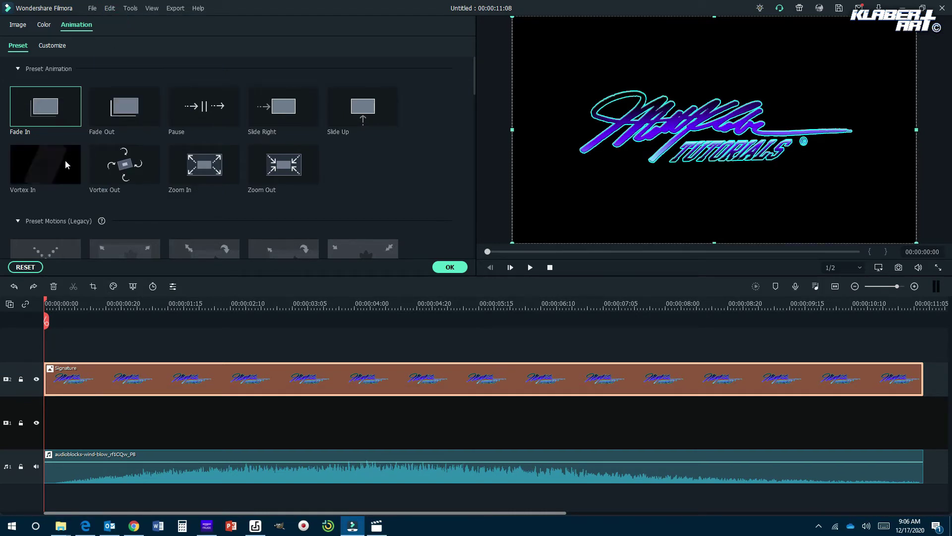
- Try the Fade Out preset animation on the Signature clip, preview its playback and undo it
double_click(117, 117)
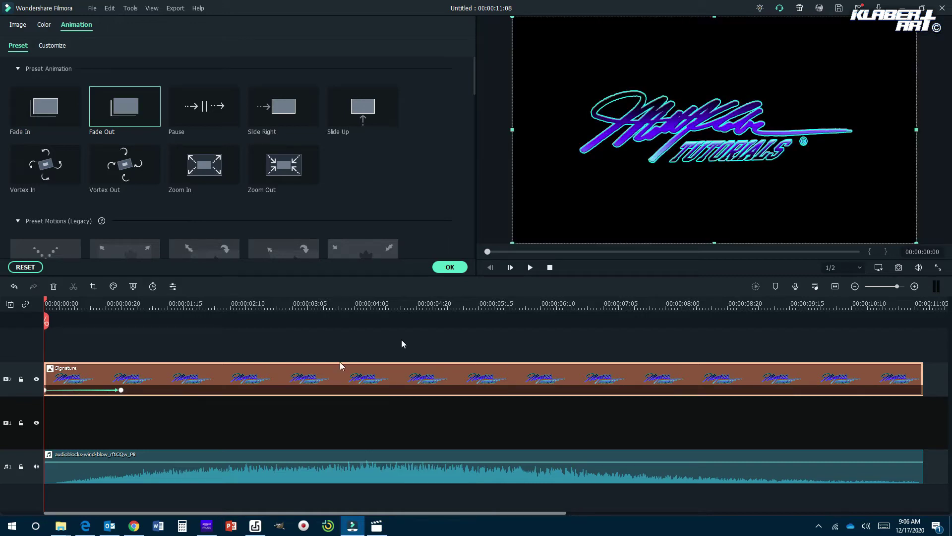
click(549, 267)
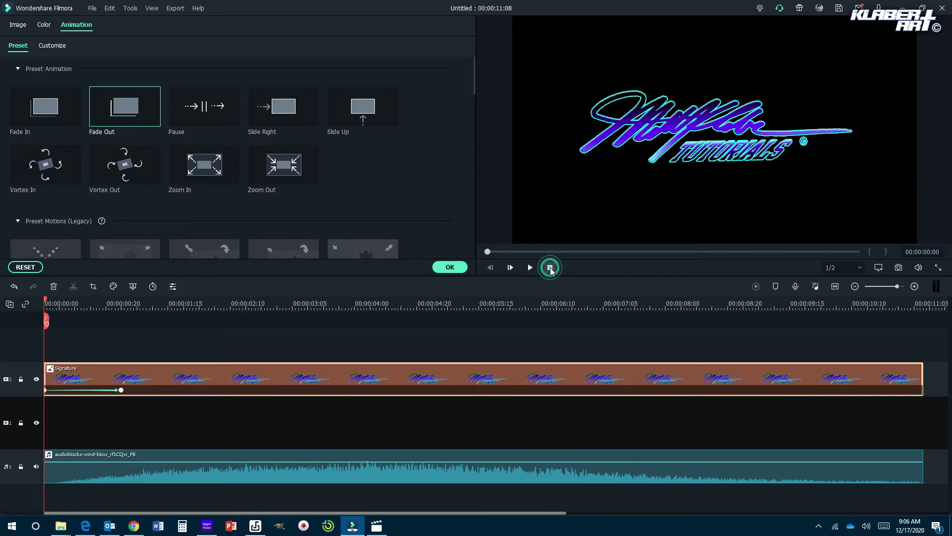
click(530, 267)
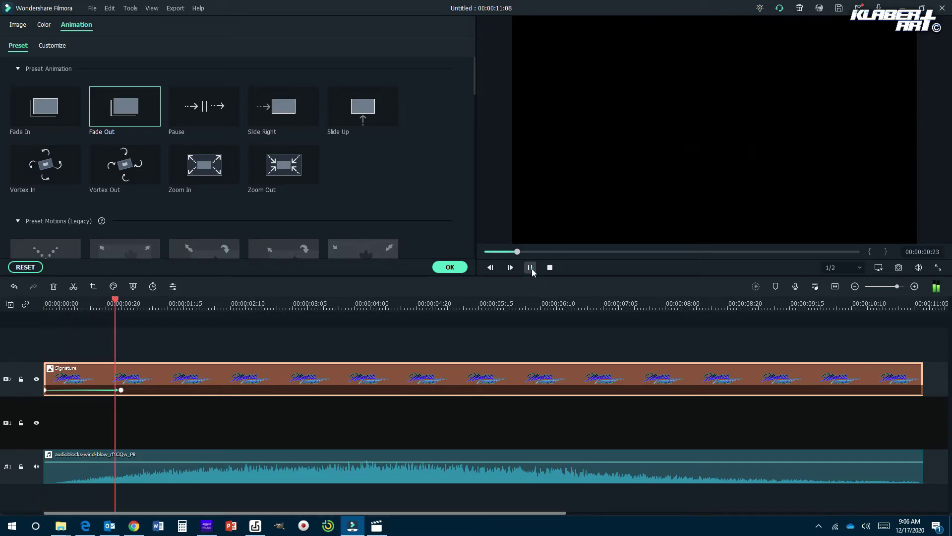
click(552, 271)
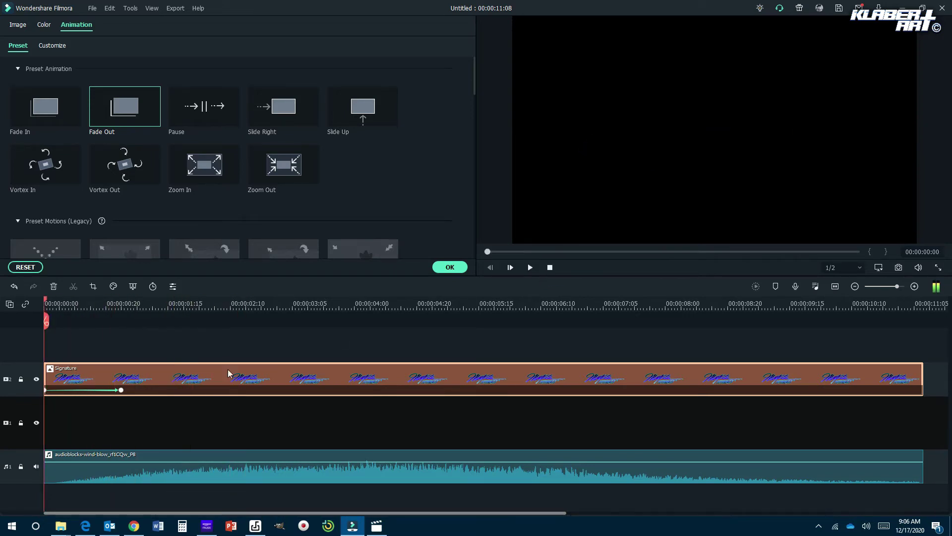
click(110, 9)
click(117, 23)
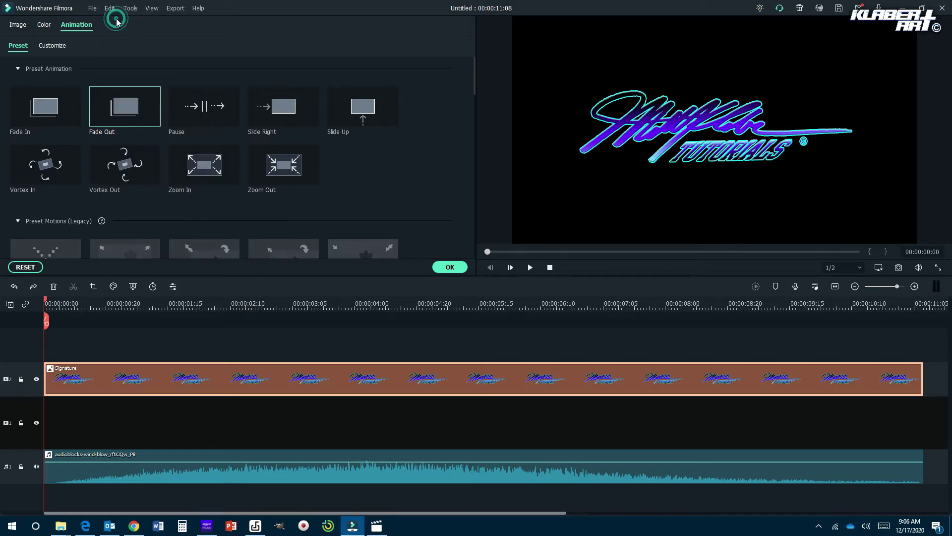
- Apply the Vortex In preset animation to the Signature clip and preview it from the start
double_click(58, 166)
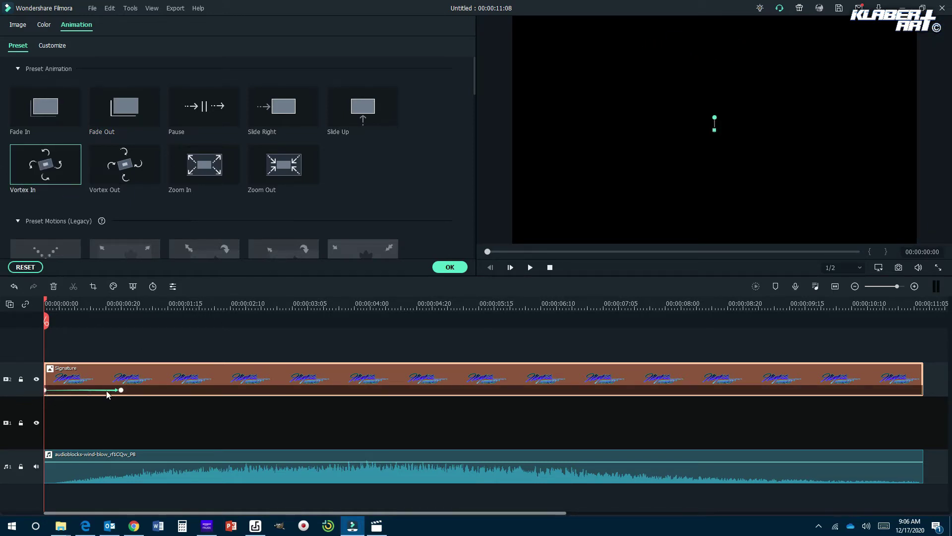
click(531, 268)
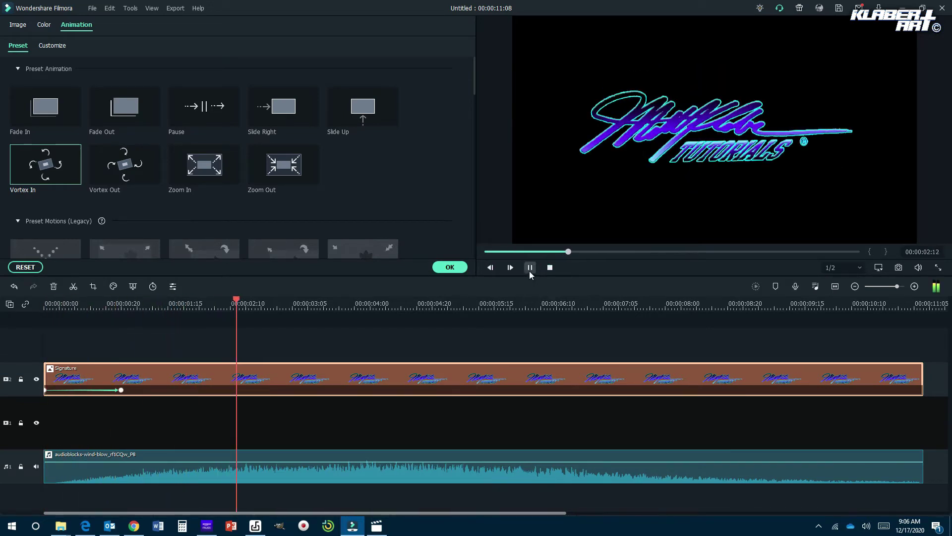
click(530, 268)
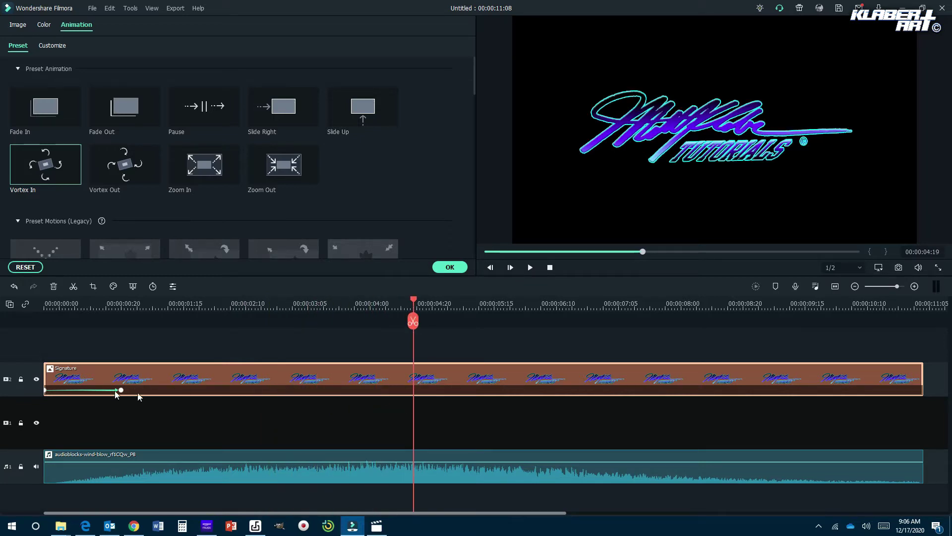
- Move the playhead back to about two seconds and replay the timeline from there, pausing after four seconds
drag(414, 304, 284, 311)
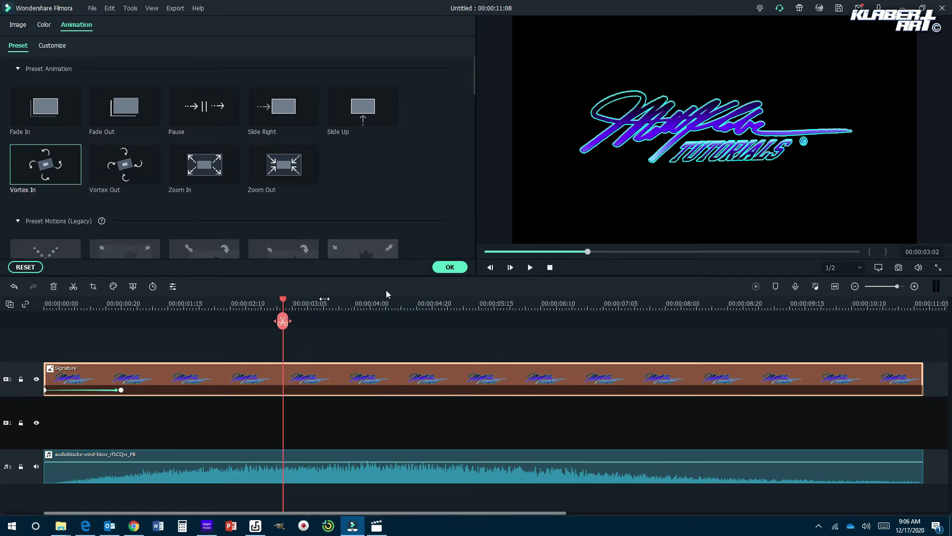
drag(282, 299, 183, 299)
click(531, 268)
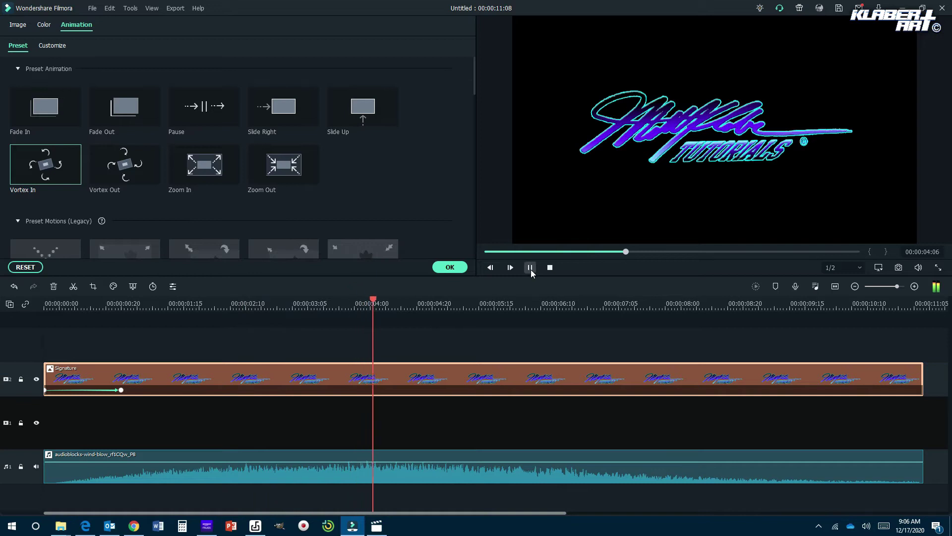
click(529, 268)
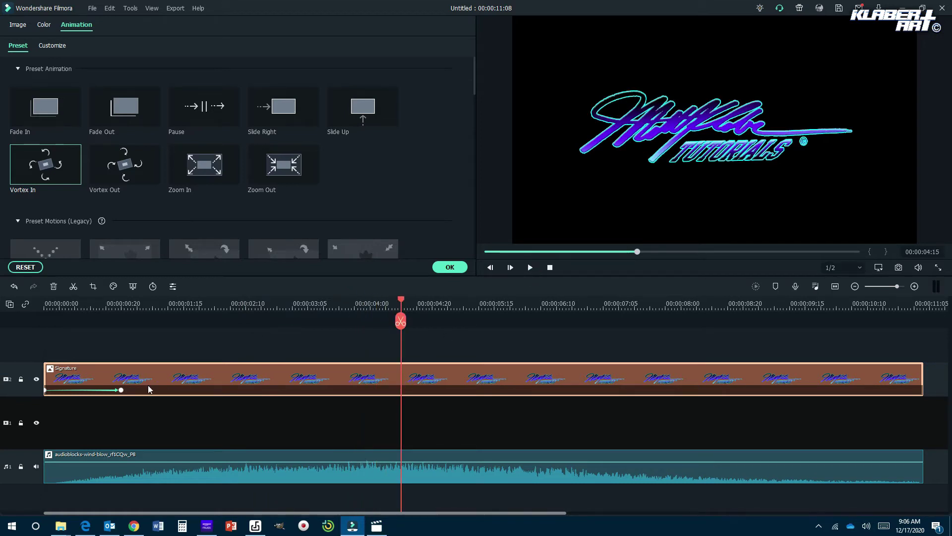
- Lengthen the Vortex In animation by moving its end keyframe to about four seconds and confirm the animation settings
click(122, 392)
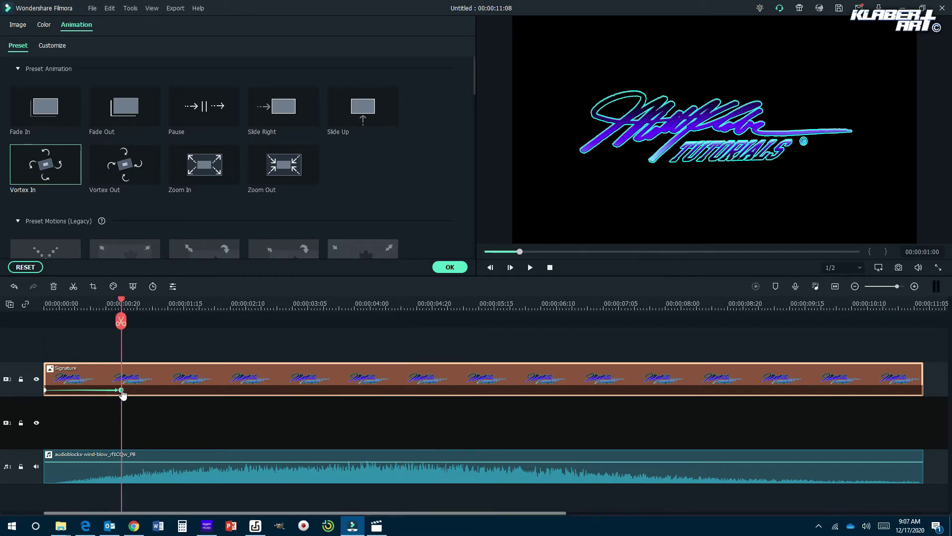
drag(173, 392, 367, 390)
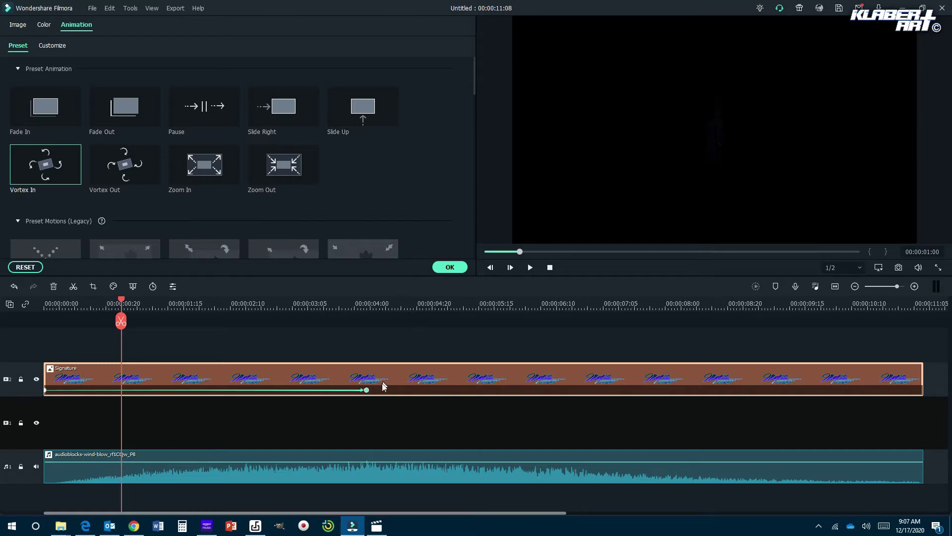
click(450, 267)
- Play the lengthened Vortex In animation from the start of the timeline and pause after five seconds
click(549, 267)
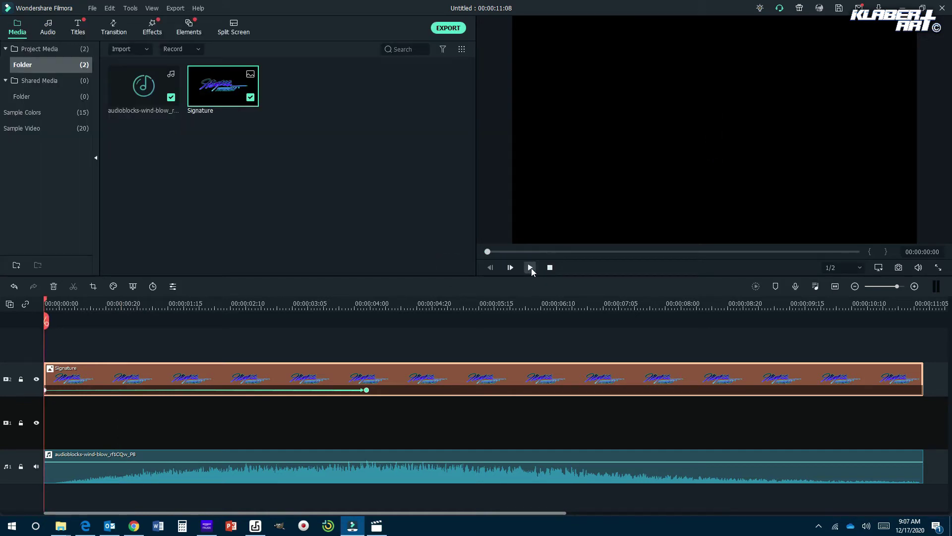
click(530, 267)
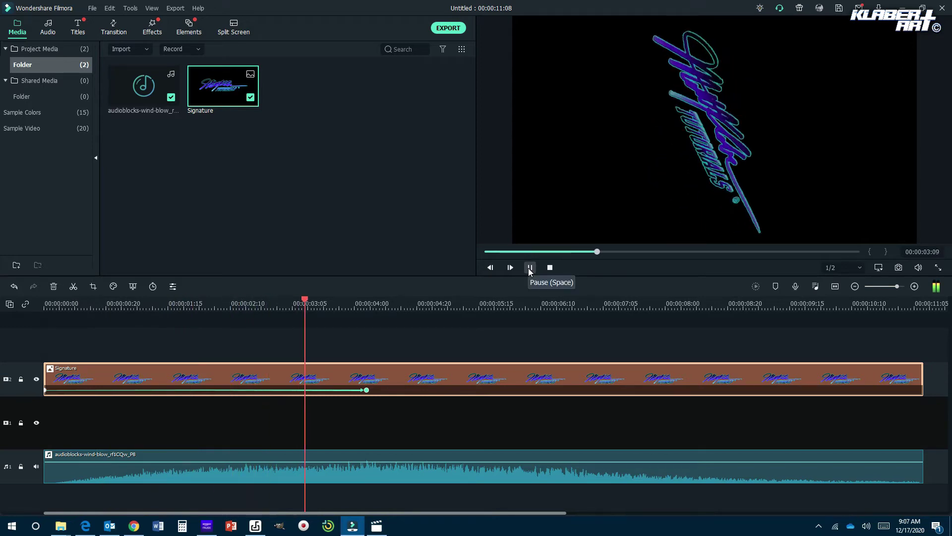
click(530, 268)
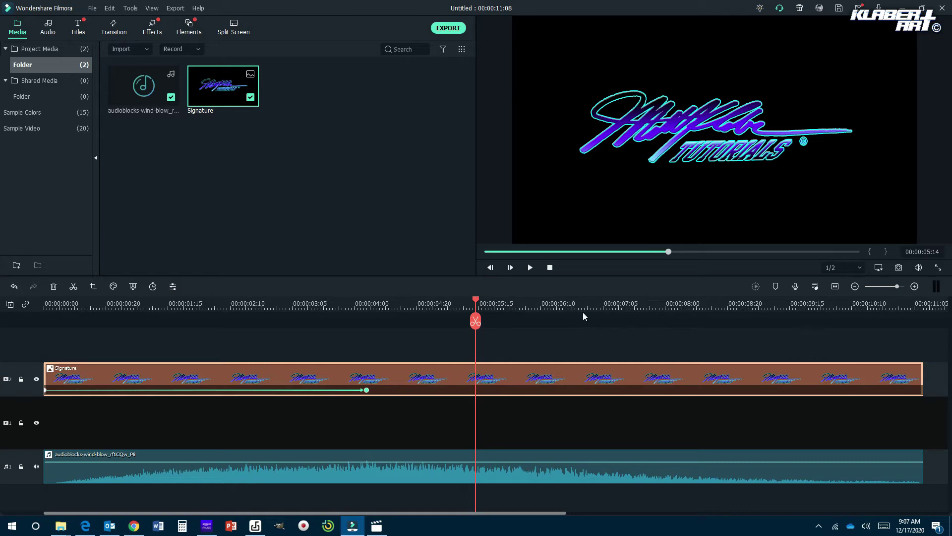
- Play the Vortex In signature animation with its wind audio from the start and stop playback
click(549, 268)
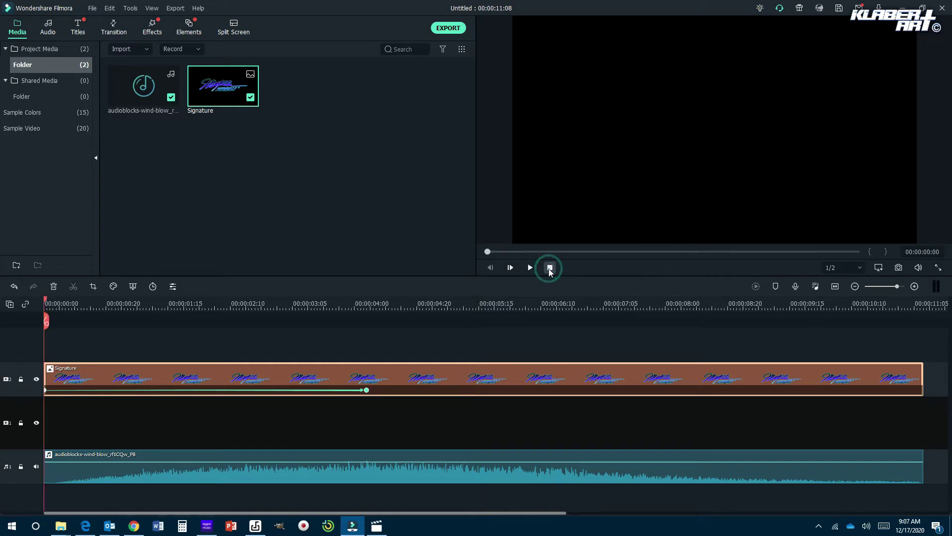
click(530, 267)
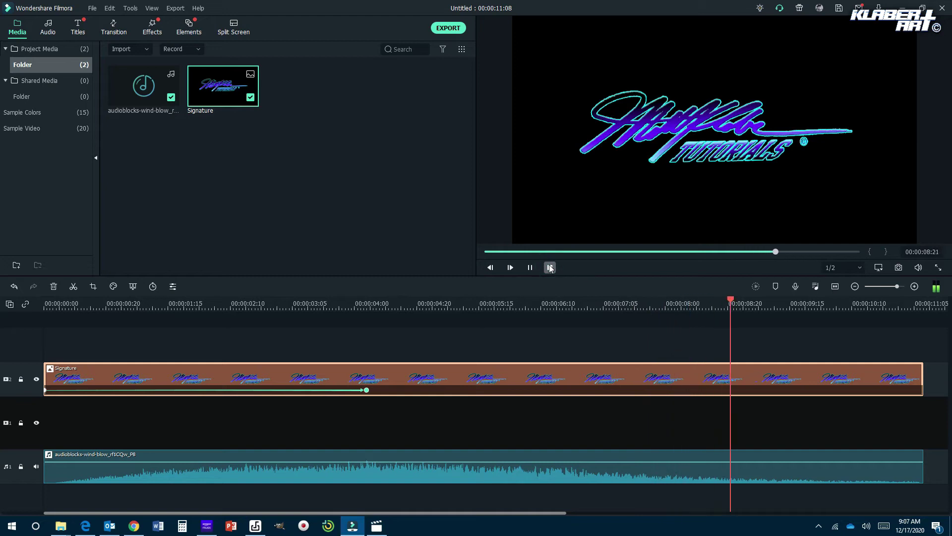
click(550, 268)
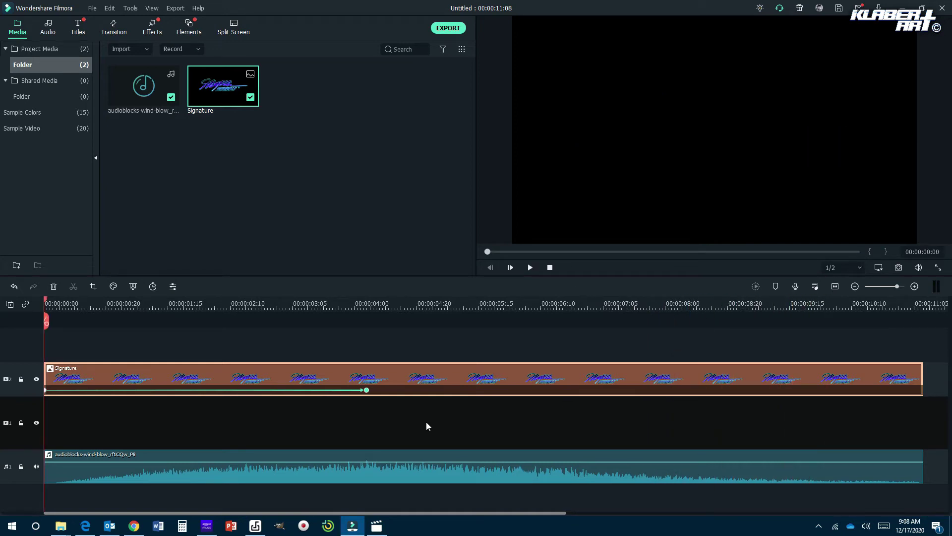
- Switch to Edge and review the 3Q: Week 16 assignment requirements in Google Classroom
mouse_move(85, 524)
click(99, 486)
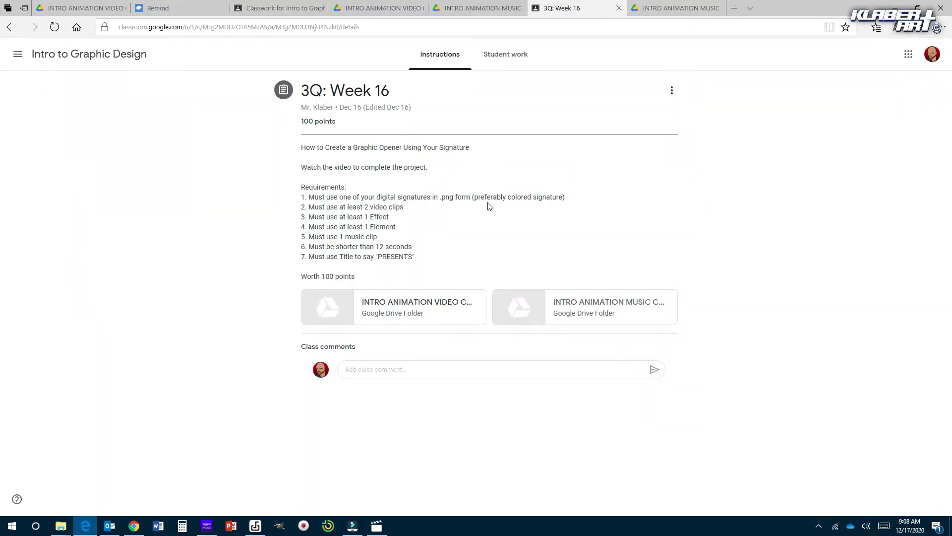
click(561, 8)
- Switch to Chrome and browse the Animated Backgrounds in Storyblocks' video library
click(136, 526)
click(73, 9)
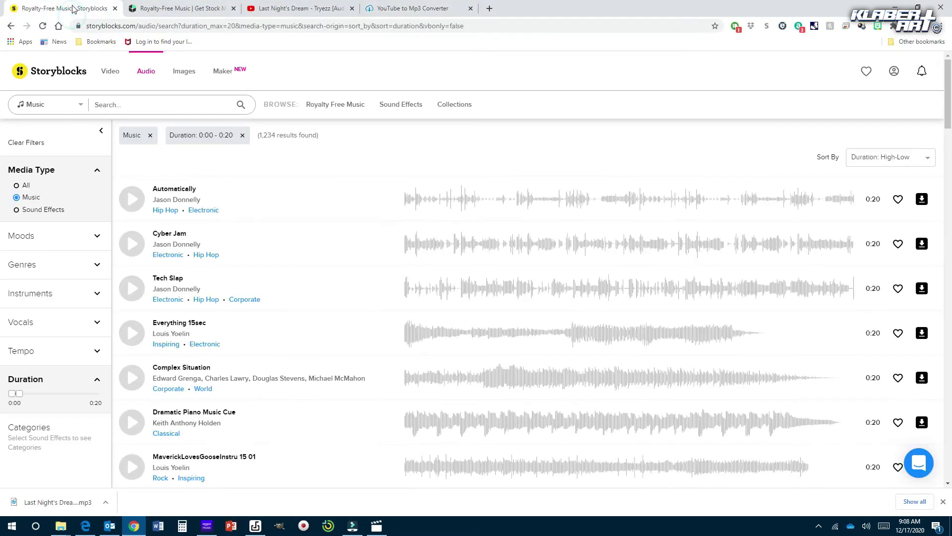
click(110, 73)
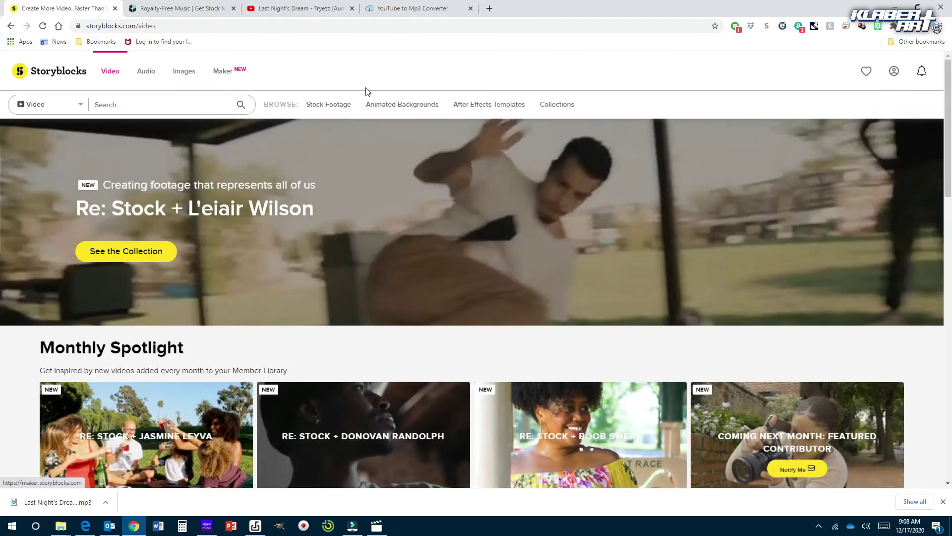
click(415, 106)
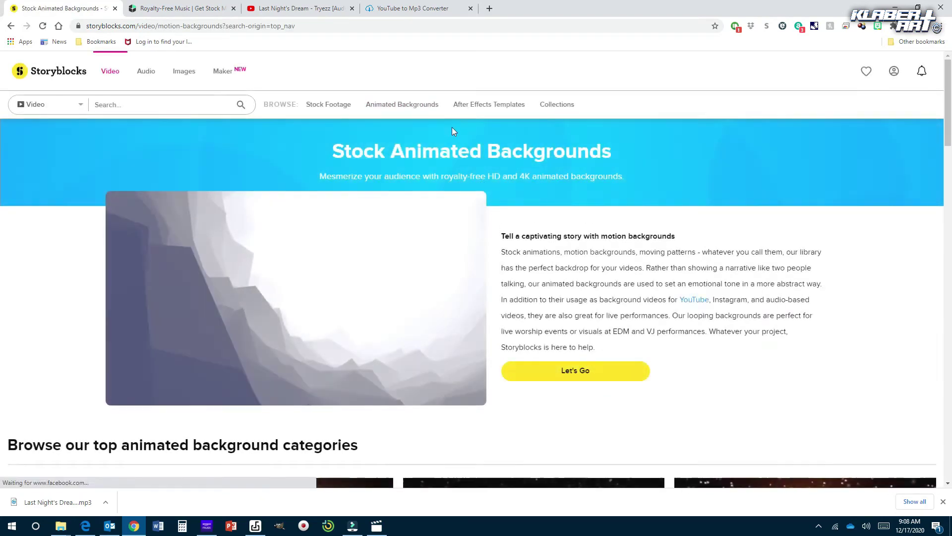
scroll(504, 331, down, 9)
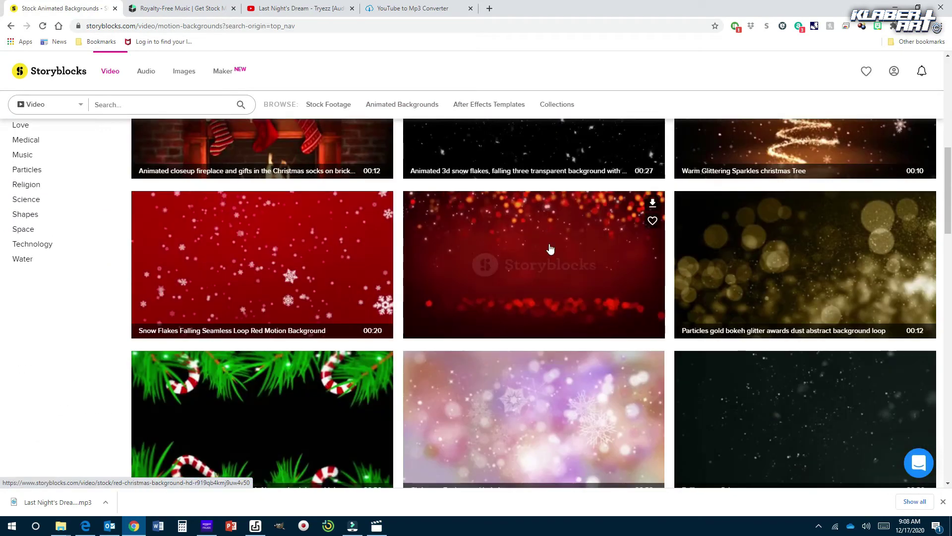
scroll(741, 383, down, 3)
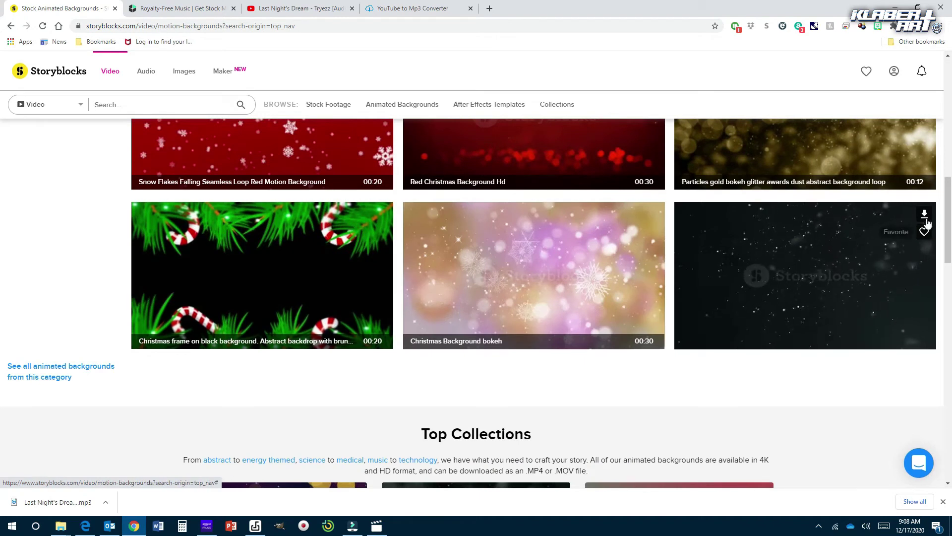
scroll(389, 178, up, 5)
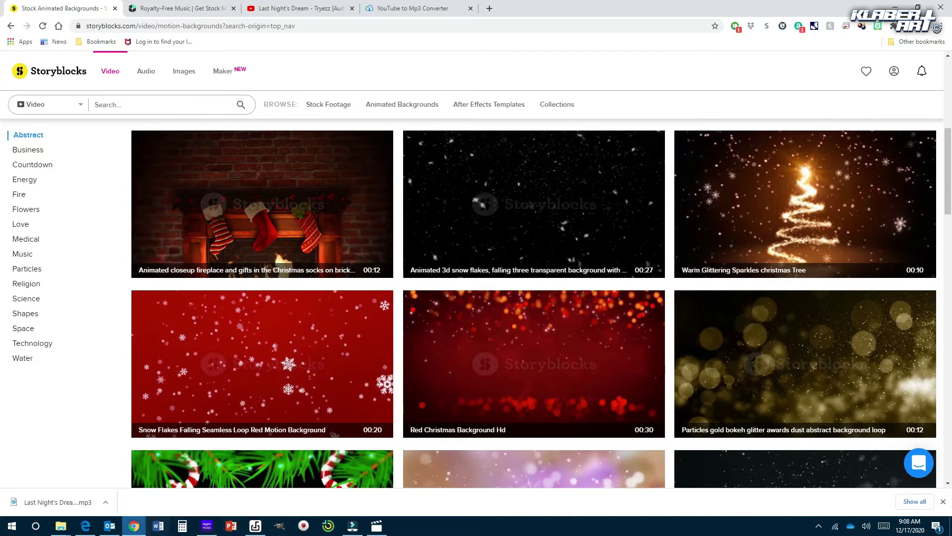
- Open the assignment's INTRO ANIMATION VIDEO CLIPS folder in Edge and preview the wolves-howling and wall-of-light searchlight clips
click(86, 525)
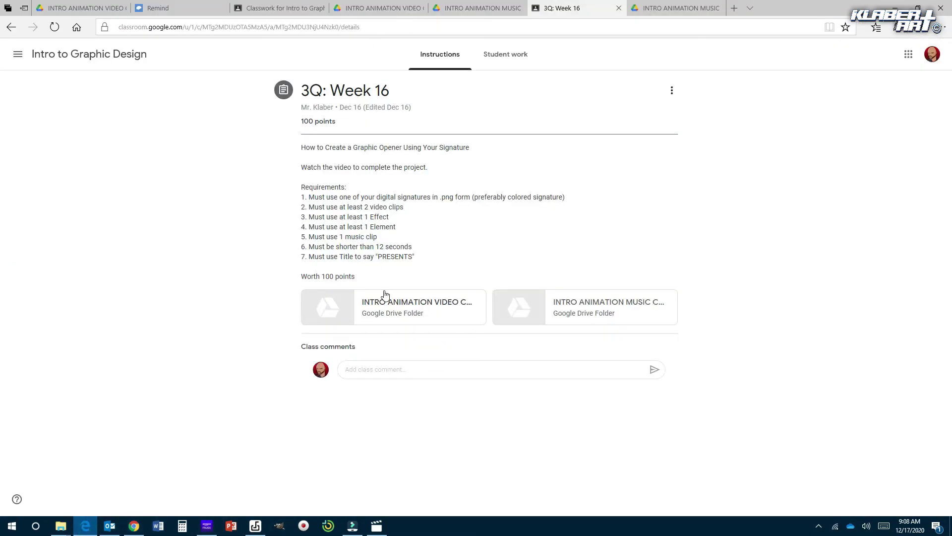
click(406, 308)
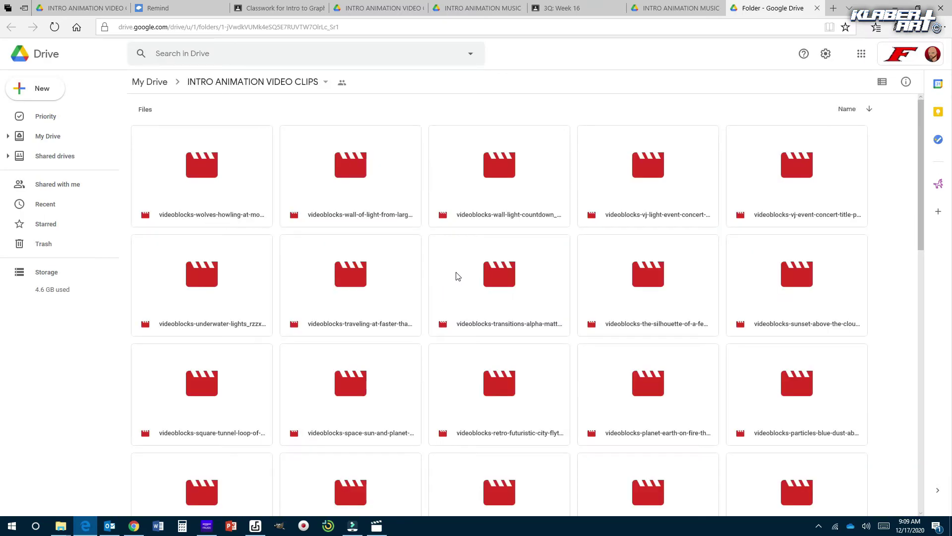
double_click(207, 176)
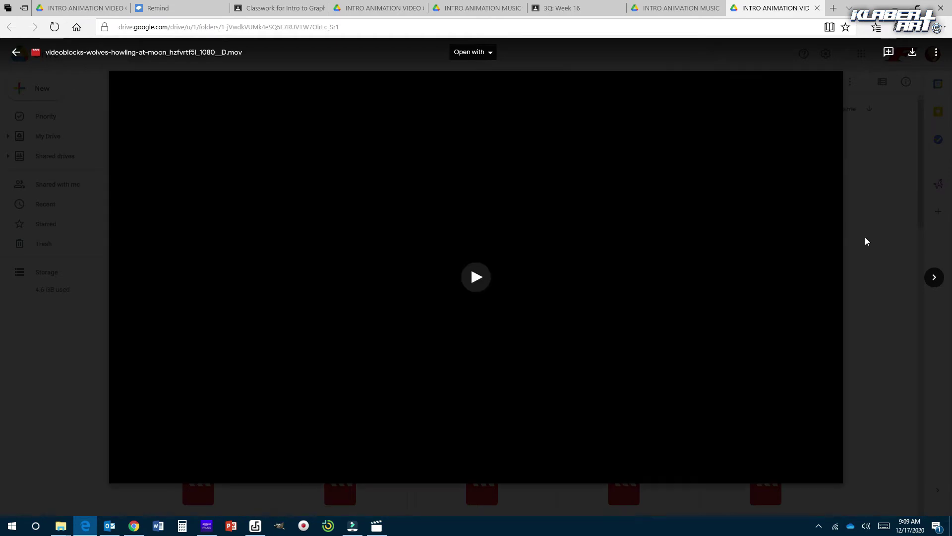
click(477, 278)
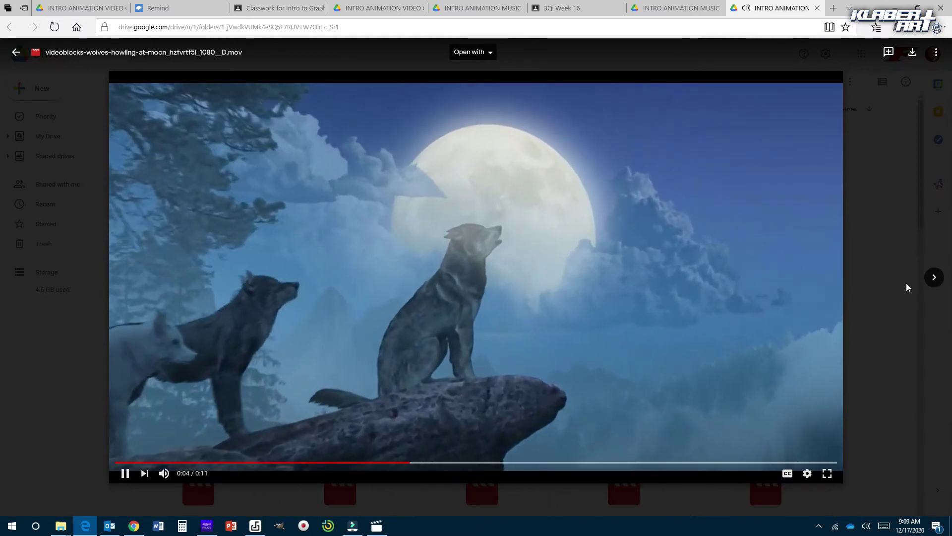
click(934, 277)
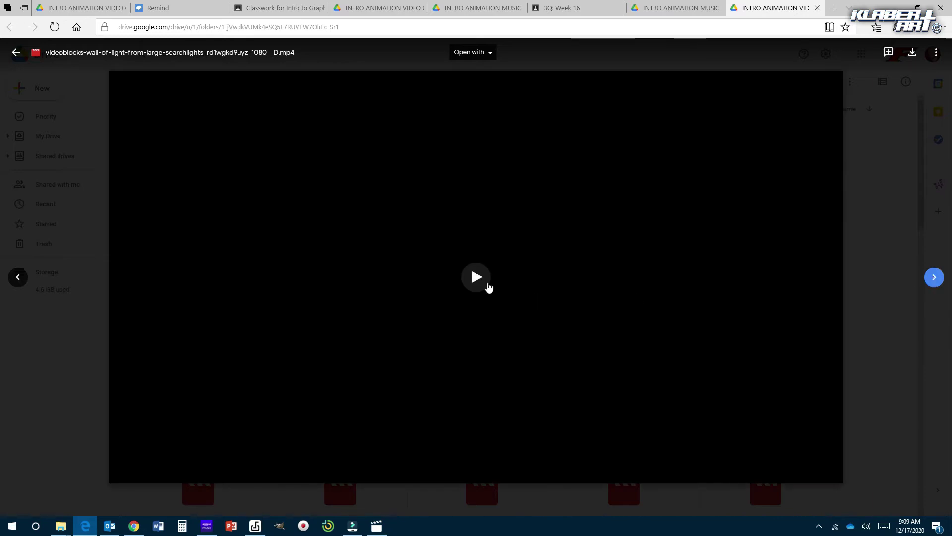
click(479, 282)
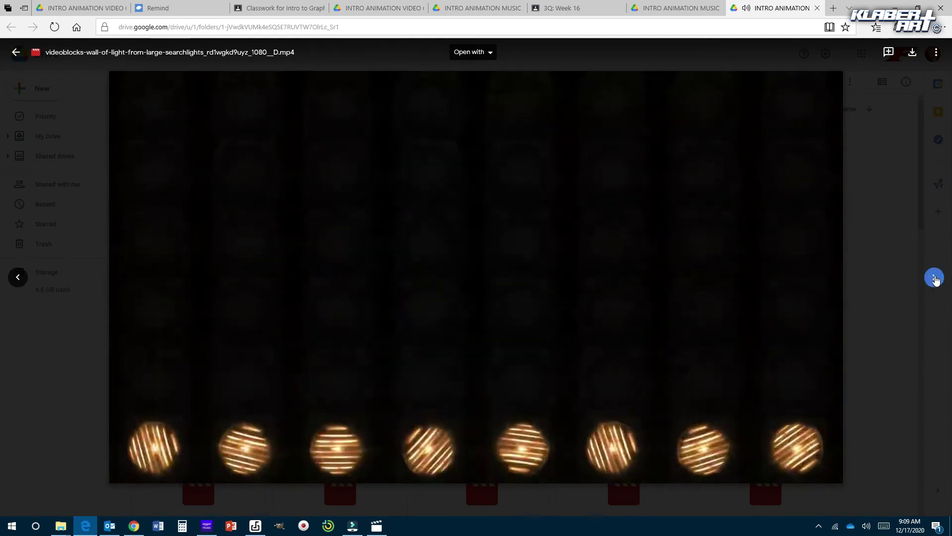
- Preview the wall-light countdown clip, pause it, and request its download before cancelling the save
click(935, 278)
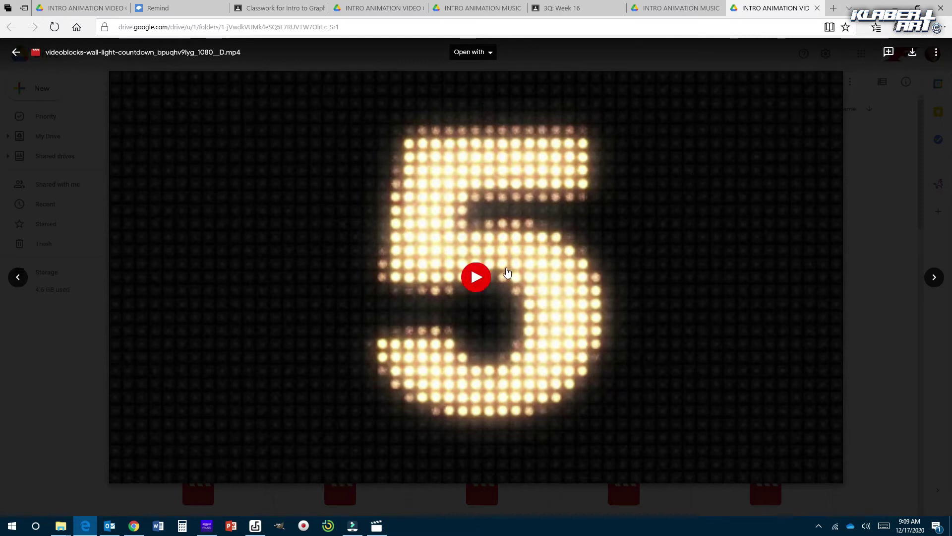
click(477, 276)
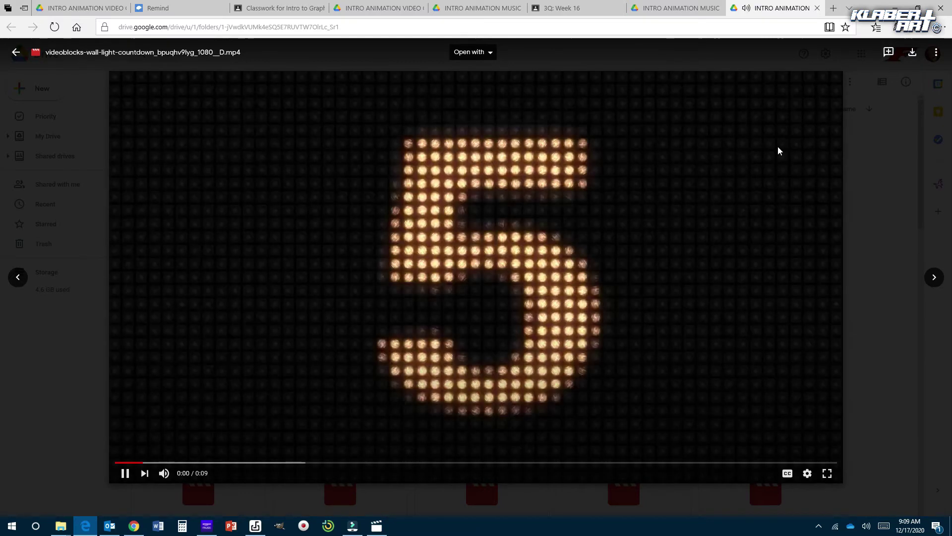
click(124, 472)
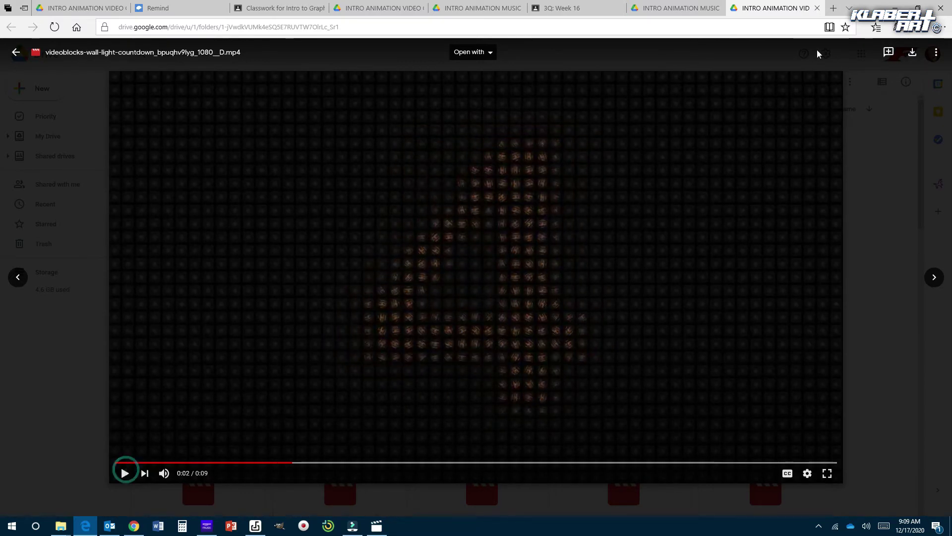
click(913, 53)
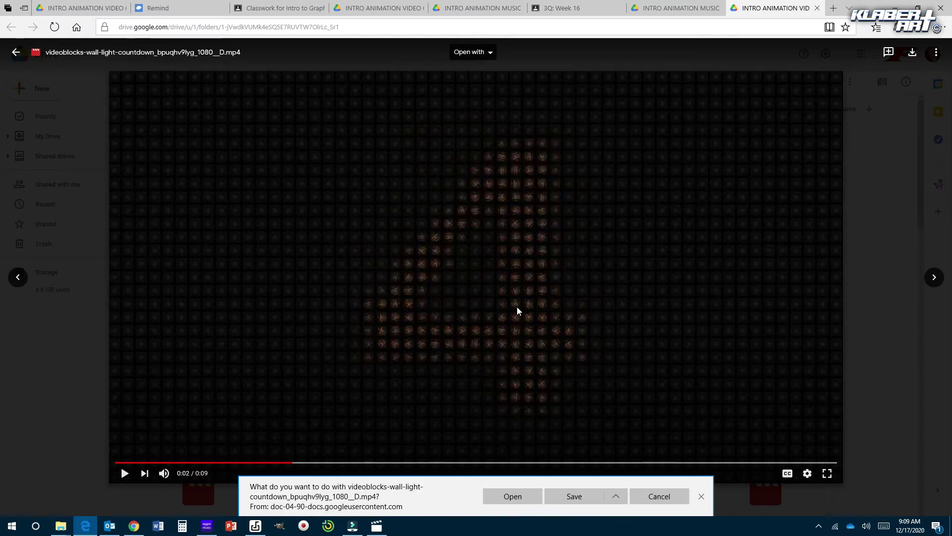
click(666, 498)
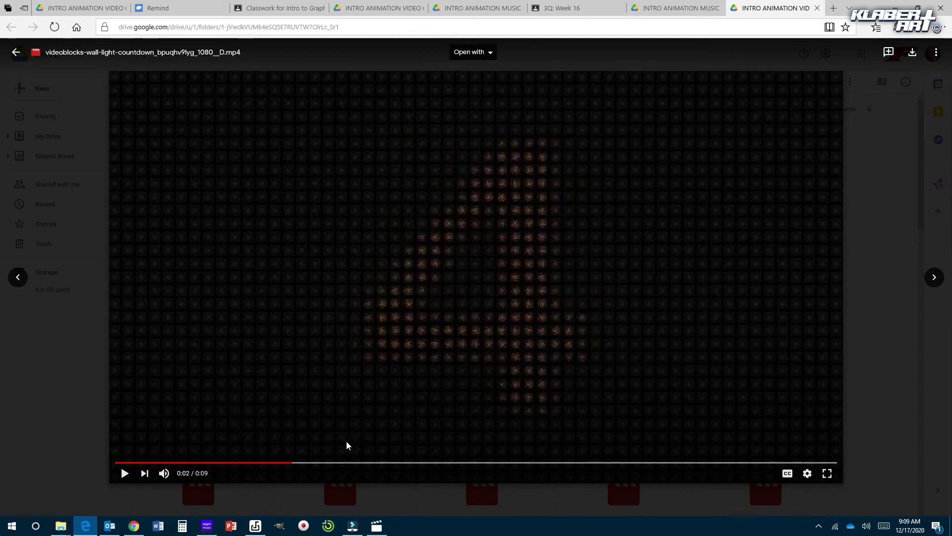
- Switch to Chrome and search YouTube for "stock animated backgrounds"
mouse_move(137, 527)
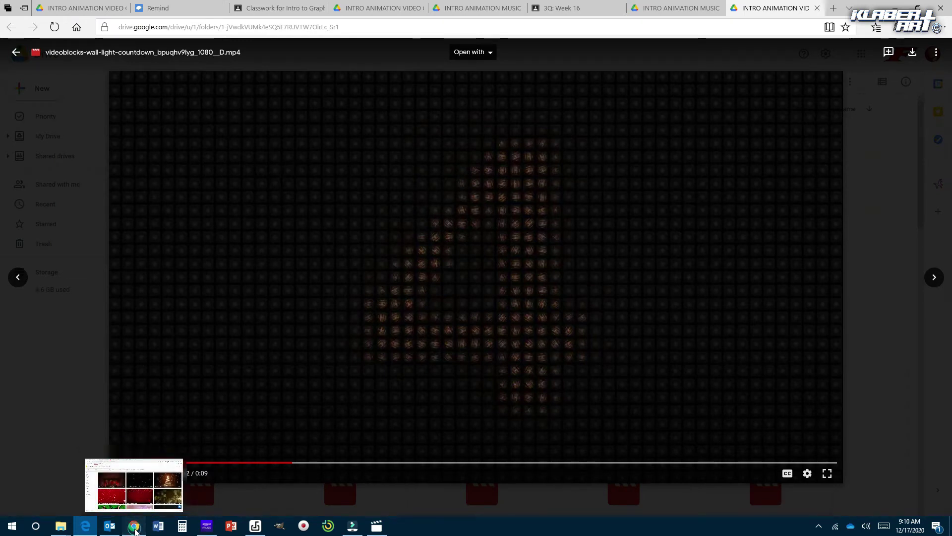
click(136, 529)
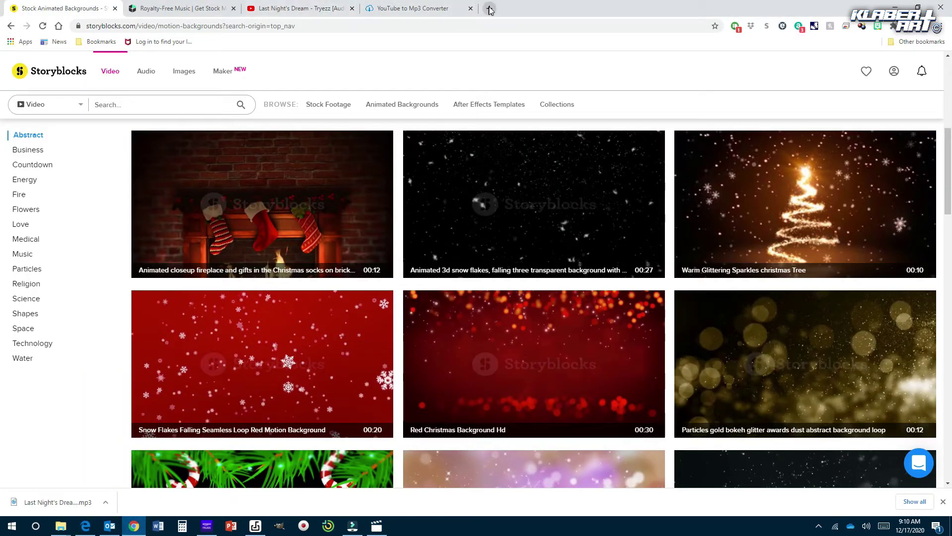
click(278, 4)
click(358, 64)
text(stoc)
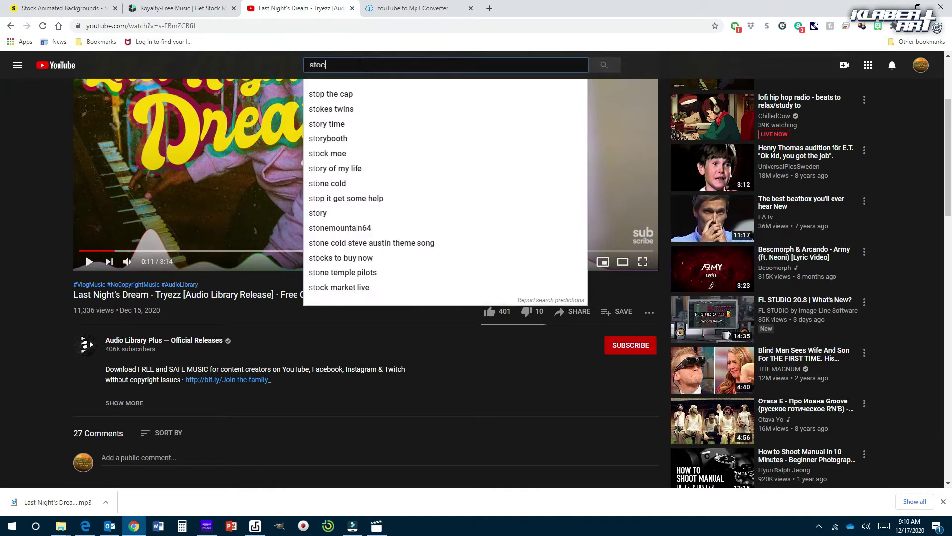
text(k animated ba)
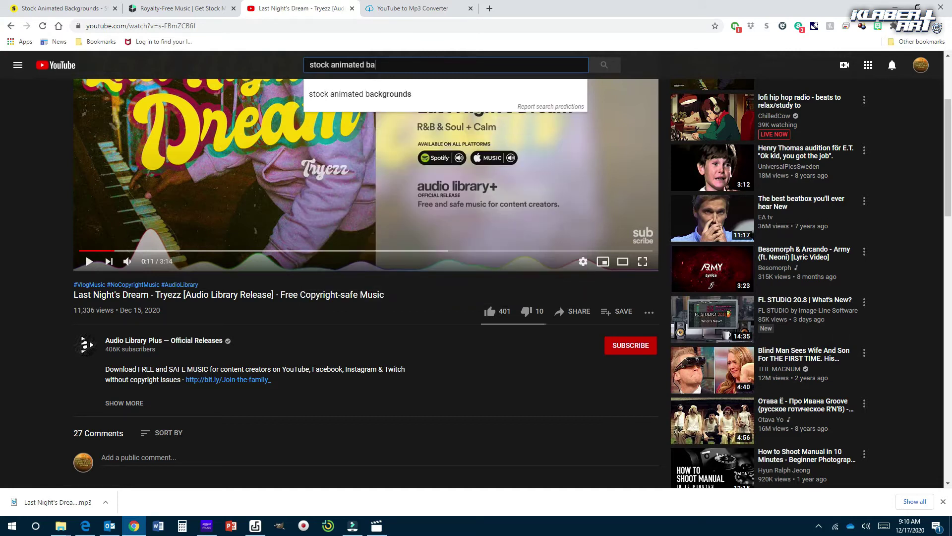
click(376, 94)
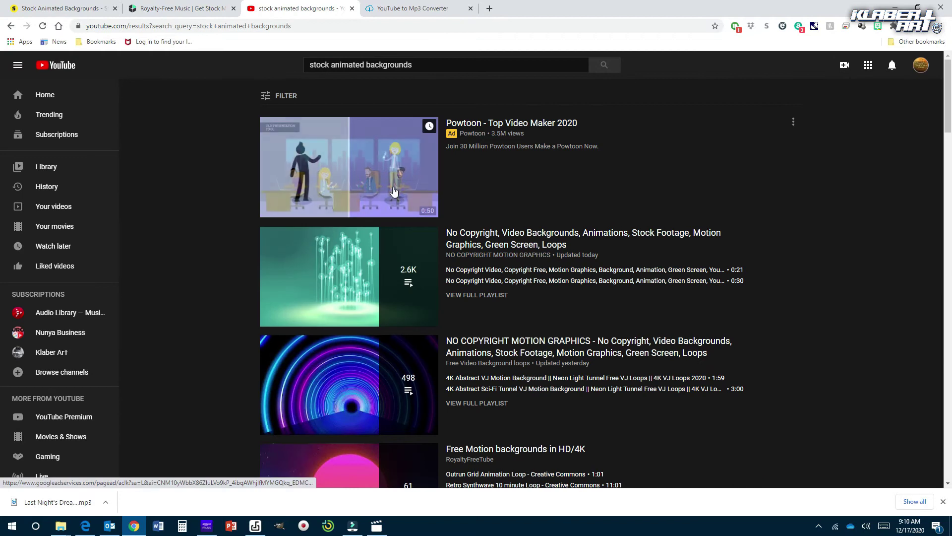
- Play the NO COPYRIGHT MOTION GRAPHICS playlist of video backgrounds from the results and pause its first video
scroll(395, 191, down, 1)
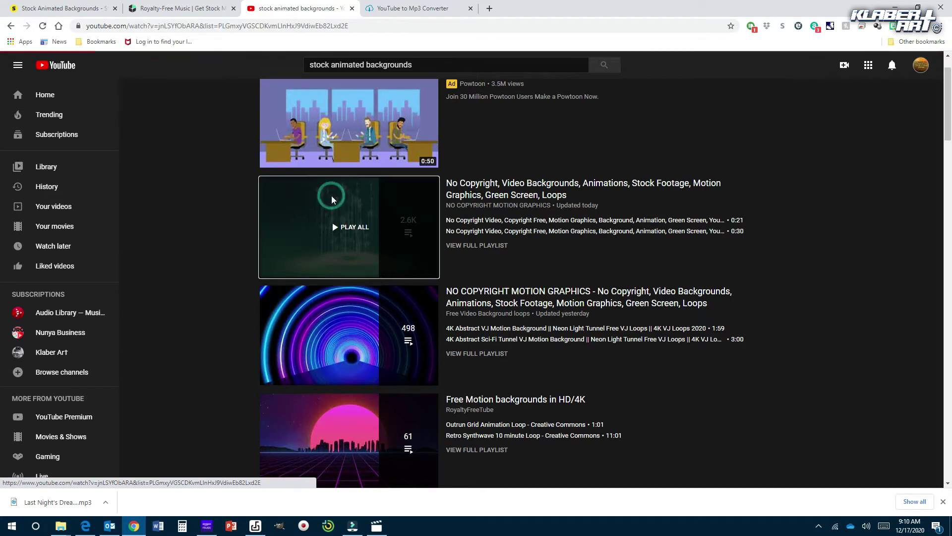
click(333, 200)
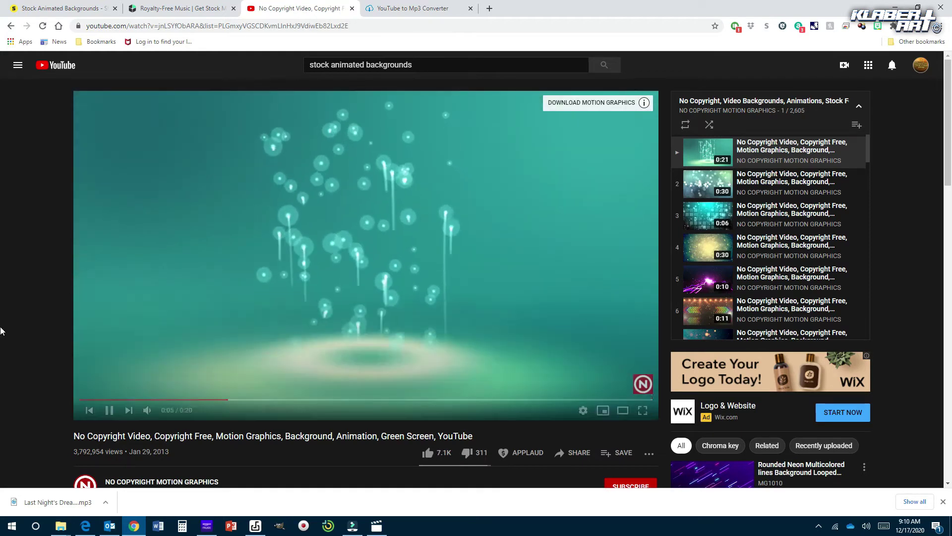
click(109, 412)
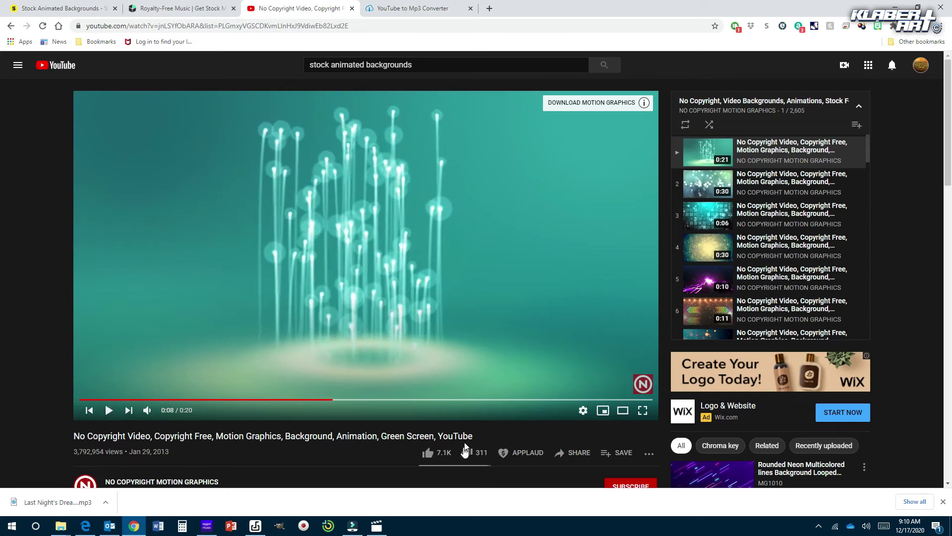
- Check Filmora's recording options, and move the screen recorder panel upward over the YouTube page before minimizing it
click(352, 527)
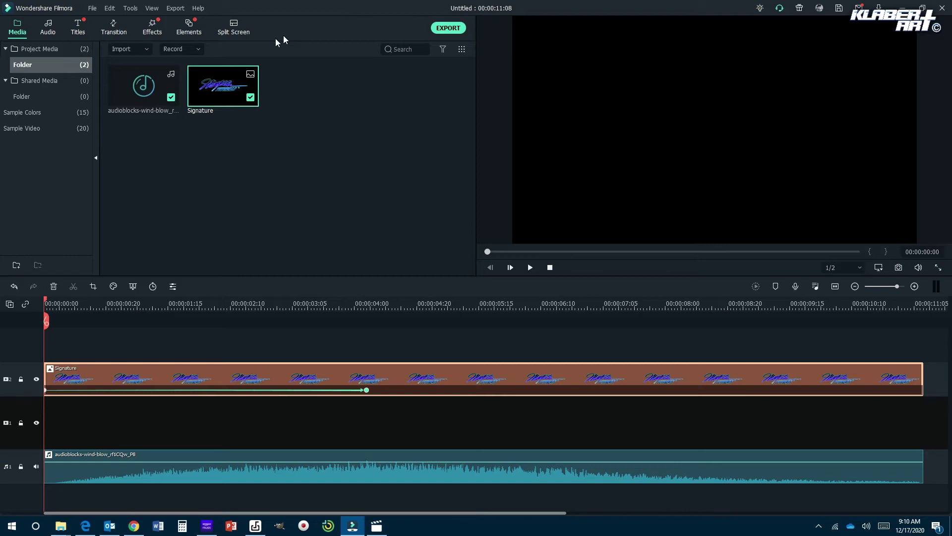
click(181, 48)
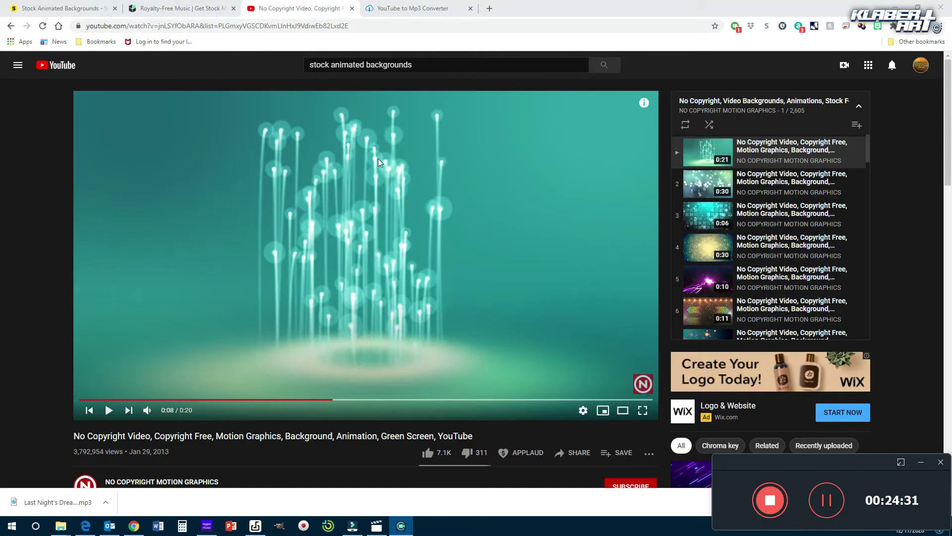
drag(836, 465, 788, 296)
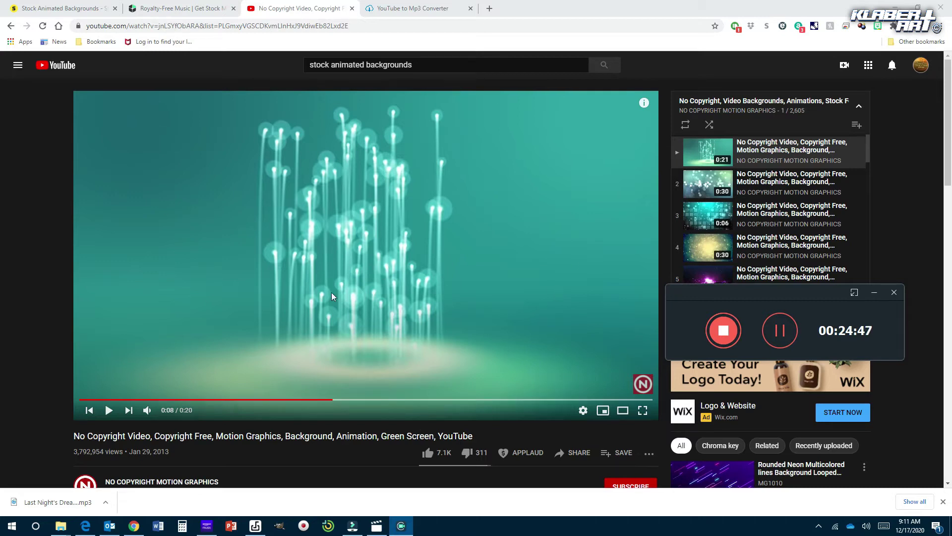
click(874, 294)
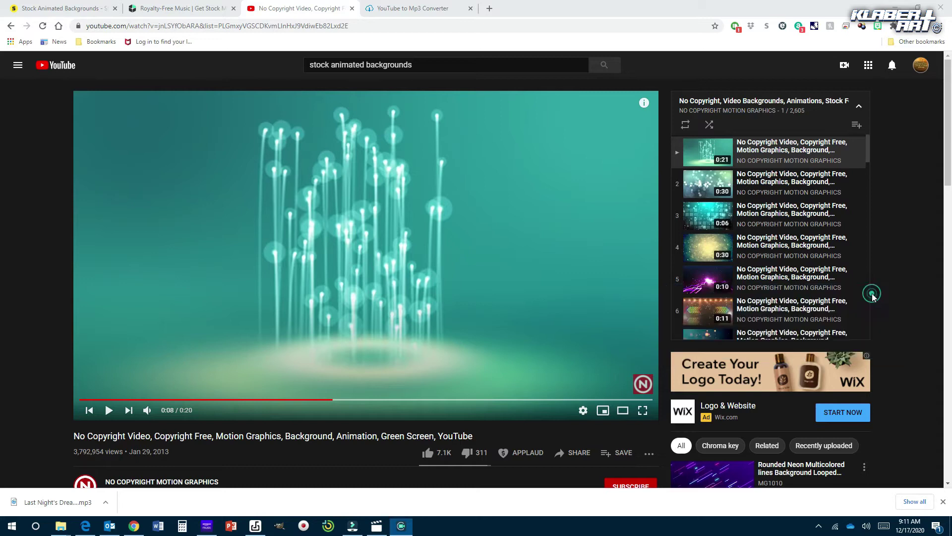
- Switch to Filmora and import the fractal-bobrok-loop and particles-blue-dust-abstract clips from the INTRO ANIMATION VIDEO CLIPS folder on the Desktop
click(352, 525)
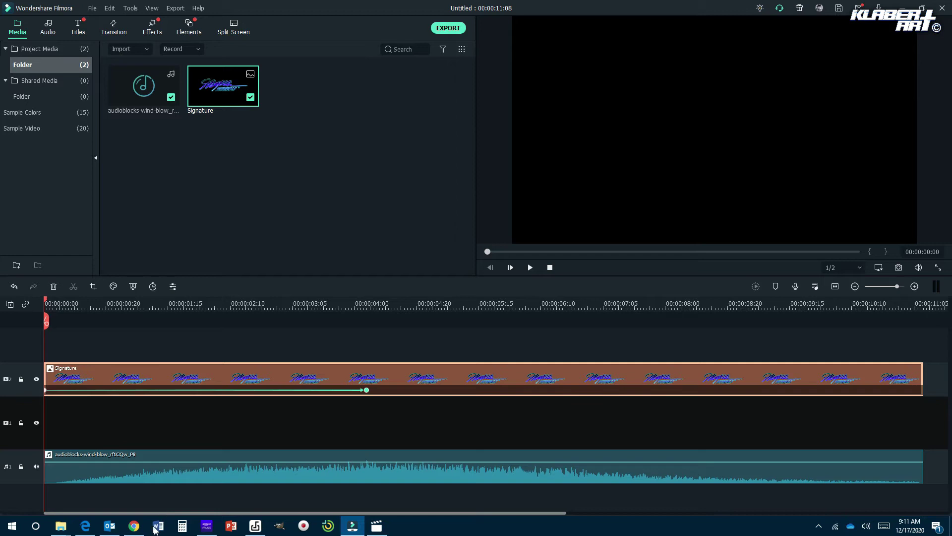
mouse_move(133, 531)
click(117, 50)
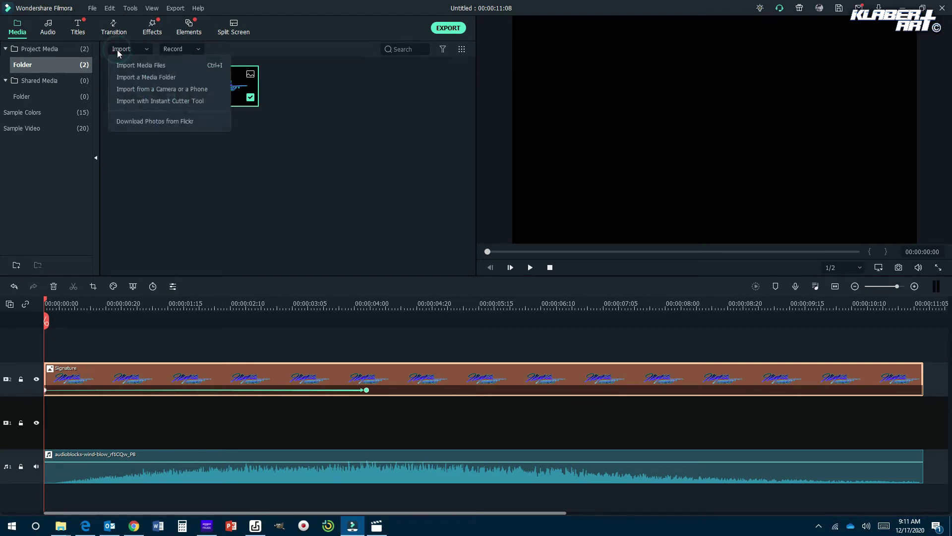
click(138, 65)
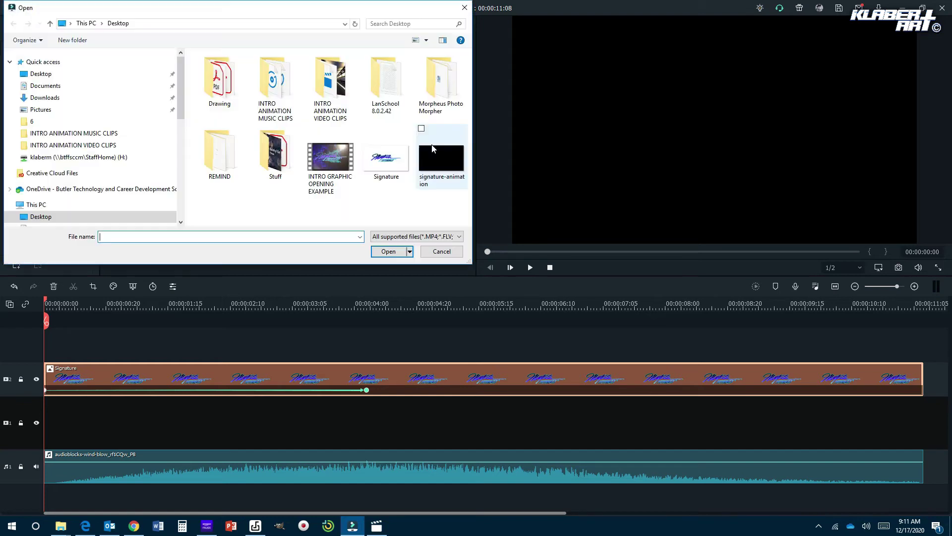
double_click(330, 74)
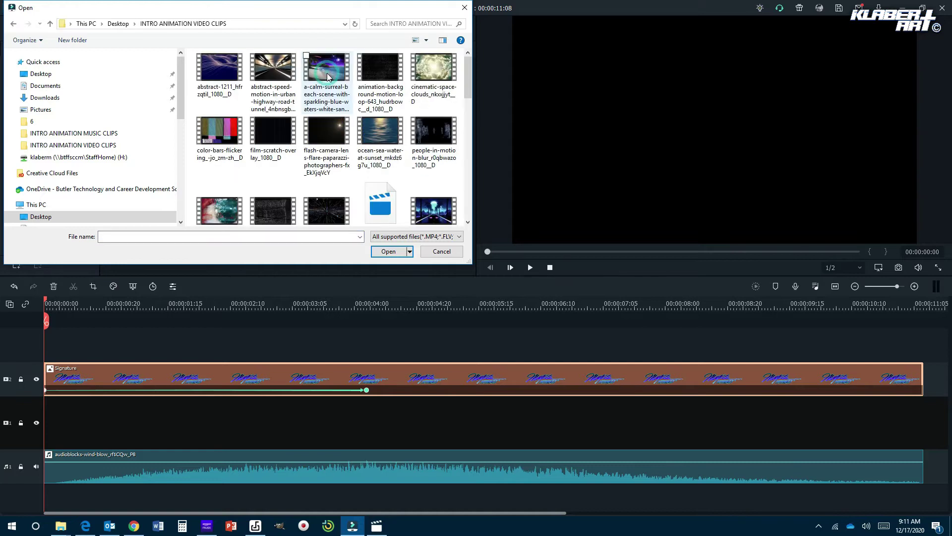
drag(470, 261, 761, 367)
click(558, 237)
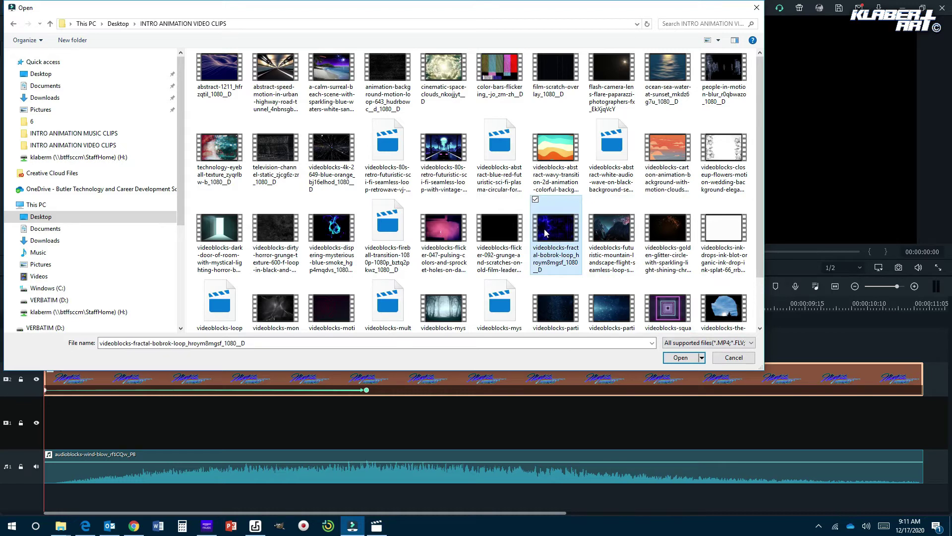
scroll(618, 293, down, 2)
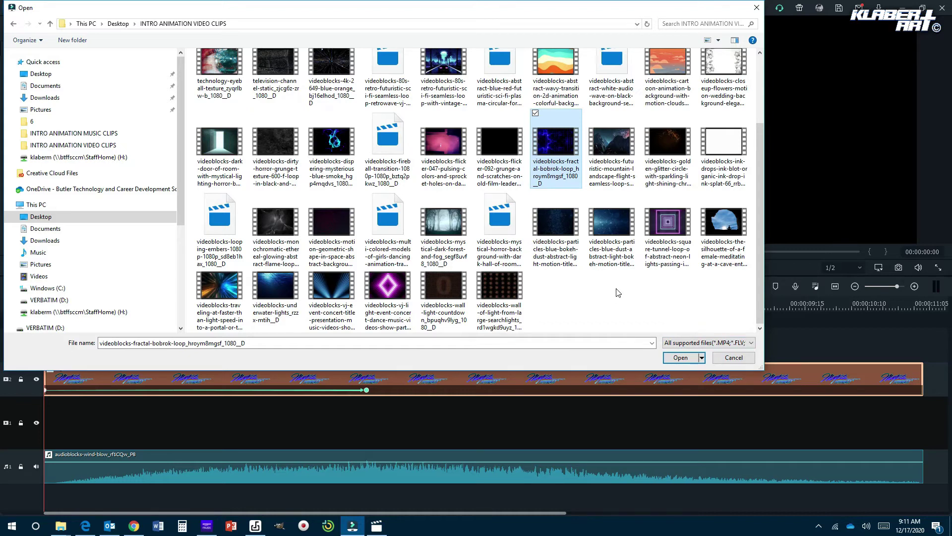
ctrl+click(609, 226)
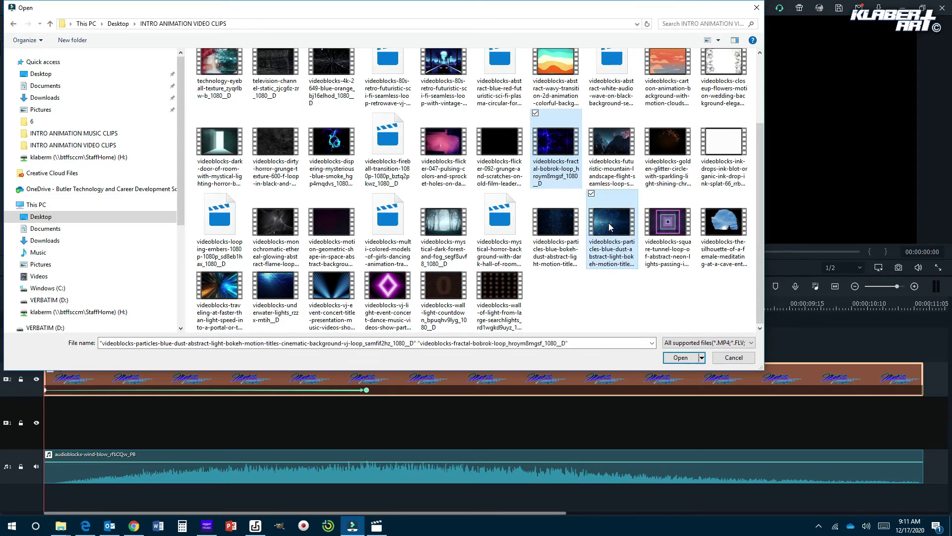
click(680, 357)
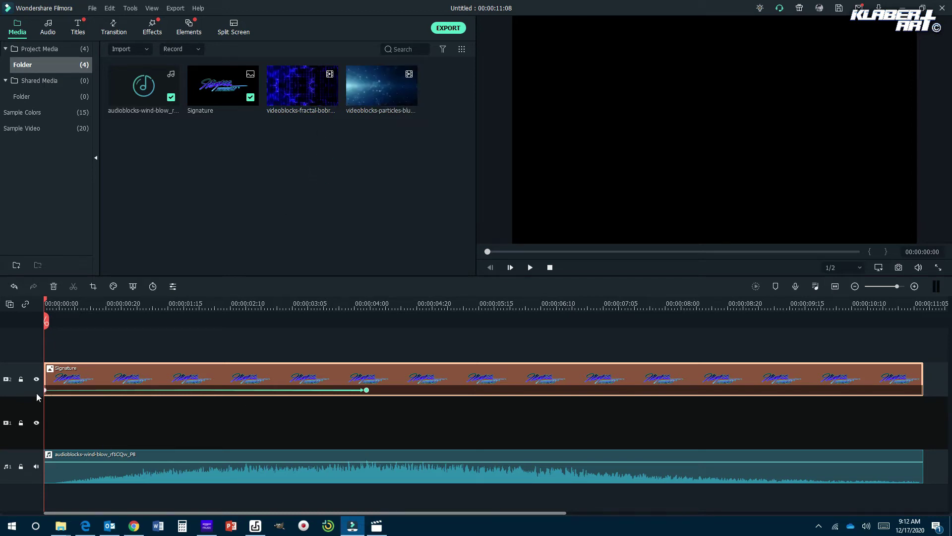
- Move the Signature clip up to video track 3 and place the fractal clip at the start of track 2, keeping the 1920 x 1080 25fps project settings
mouse_move(79, 370)
mouse_down()
mouse_move(75, 416)
mouse_move(77, 387)
mouse_move(122, 400)
mouse_move(113, 357)
mouse_up()
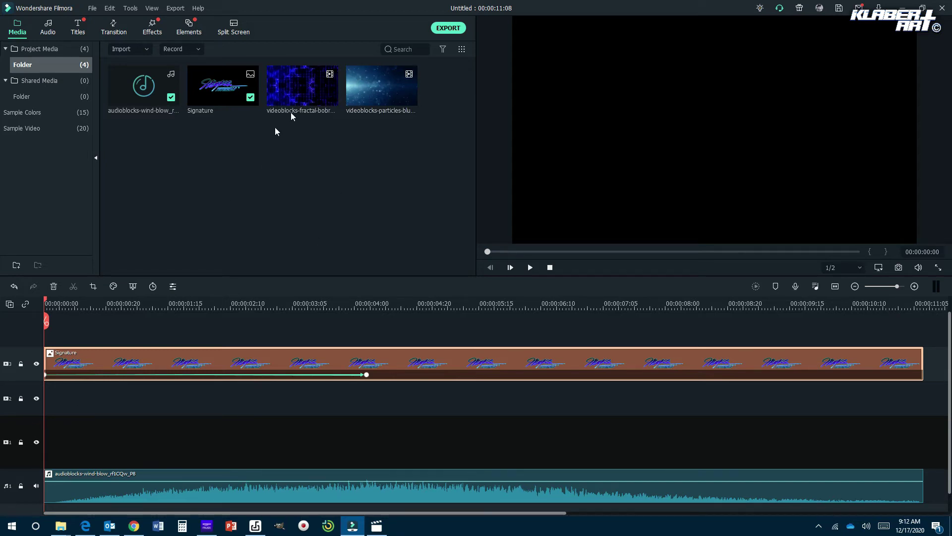
mouse_move(306, 92)
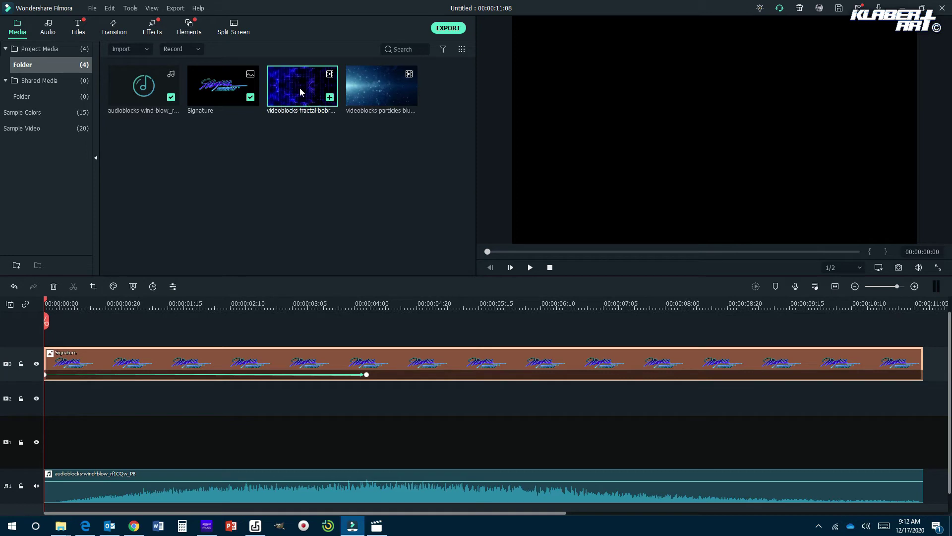
mouse_move(299, 99)
mouse_down()
mouse_move(227, 410)
mouse_move(52, 413)
mouse_up()
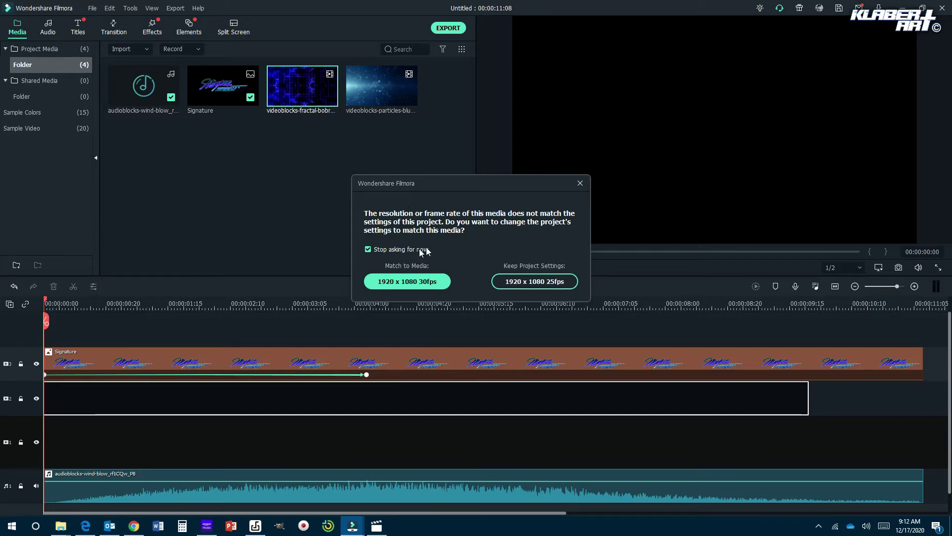
click(536, 281)
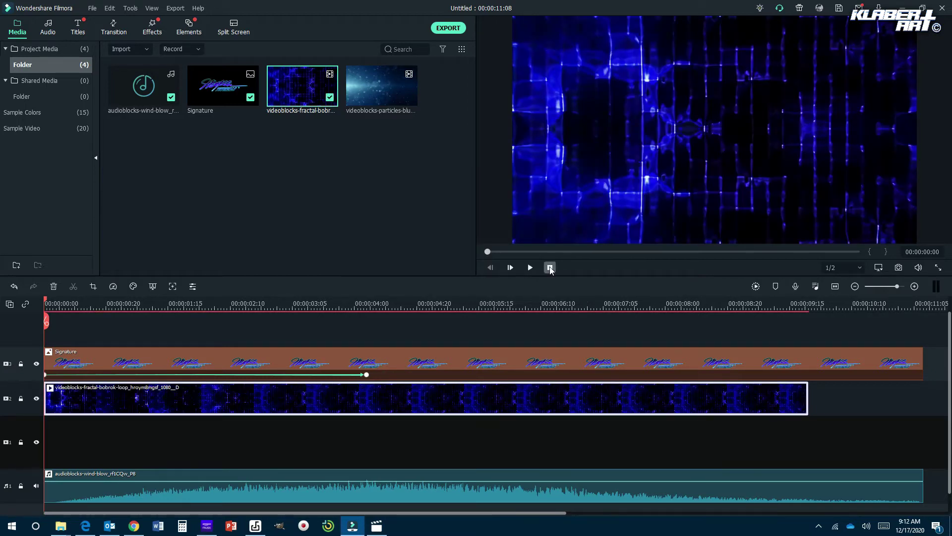
- Preview the signature over the fractal clip, and add the blue particles clip at the start of video track 1
click(531, 267)
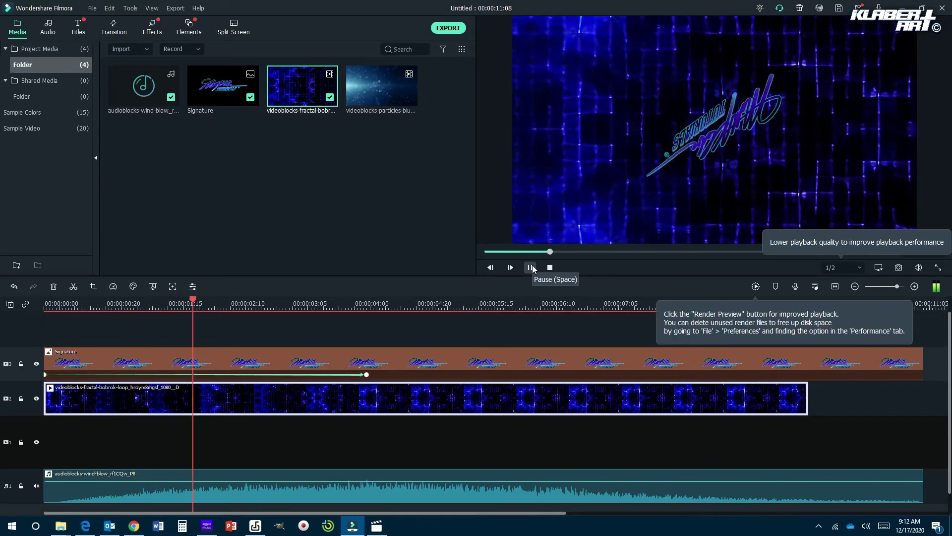
click(734, 290)
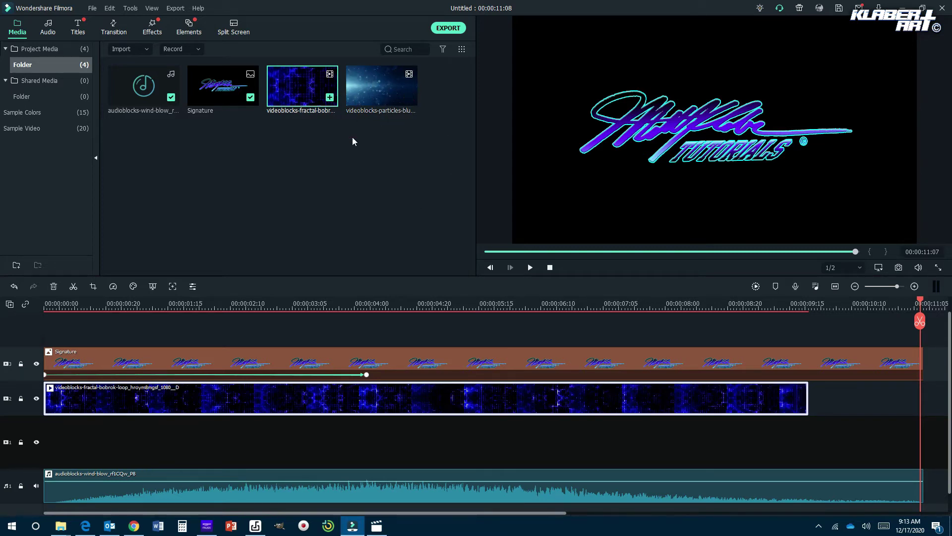
mouse_move(368, 92)
mouse_down()
mouse_move(399, 242)
mouse_move(378, 434)
mouse_move(49, 421)
mouse_up()
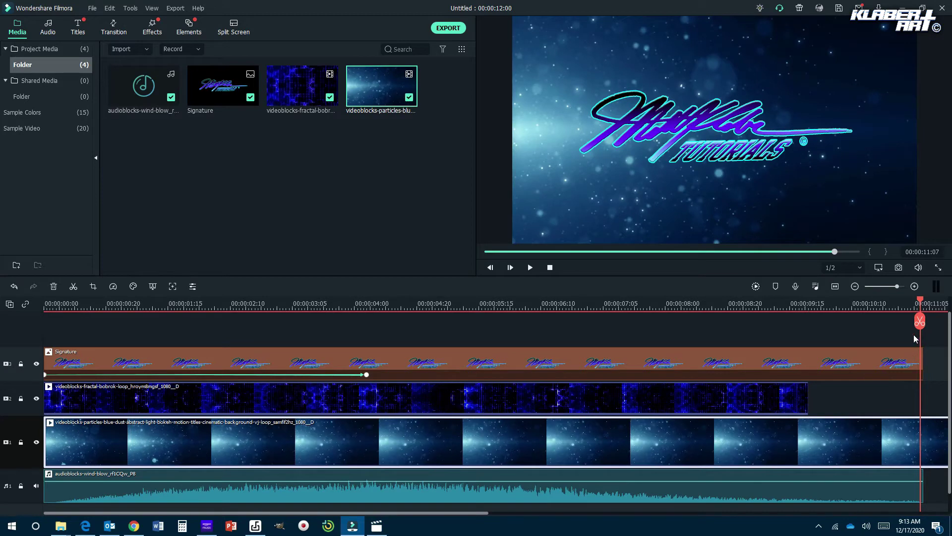
click(833, 286)
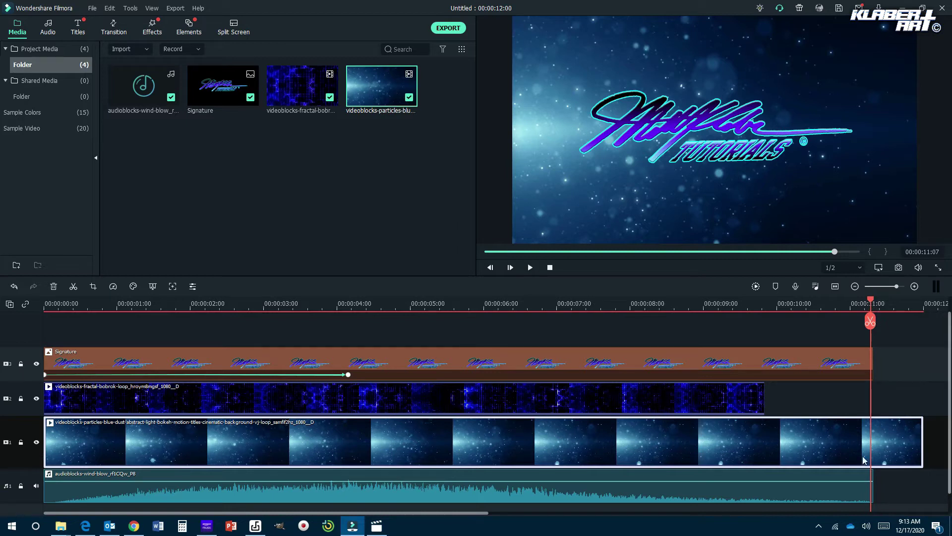
- Split the blue particles clip at 00:00:11:08, where the signature and audio end, and delete the excess piece
click(868, 301)
mouse_move(888, 305)
mouse_down()
mouse_move(915, 305)
mouse_move(874, 312)
mouse_up()
click(875, 310)
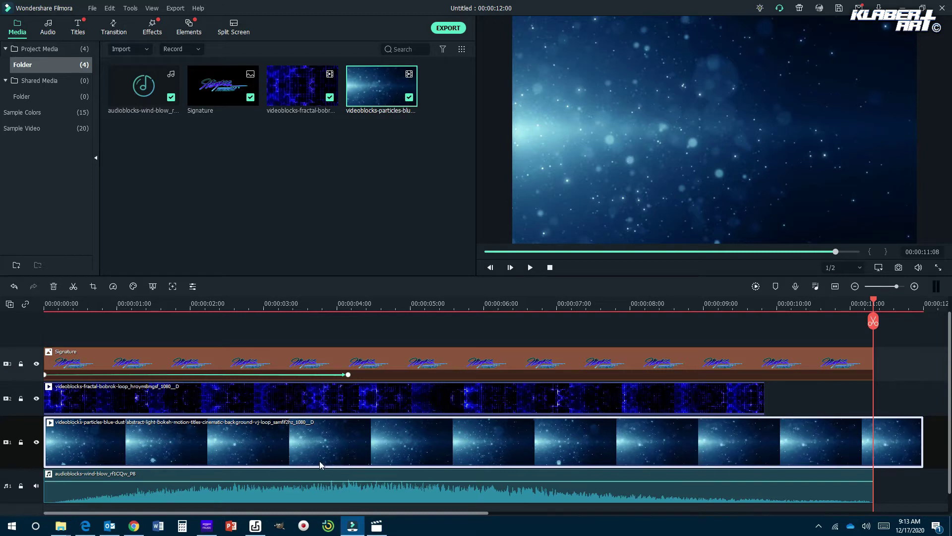
right_click(894, 449)
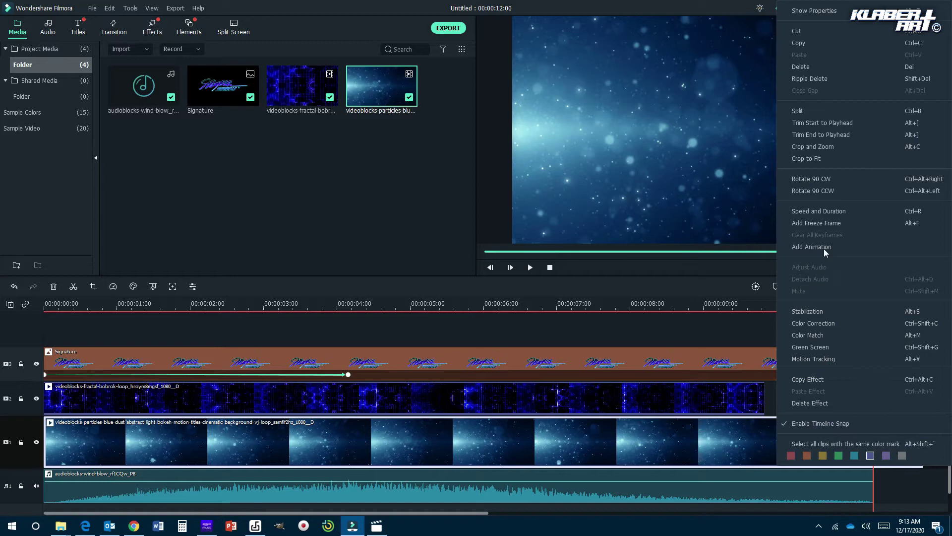
click(818, 111)
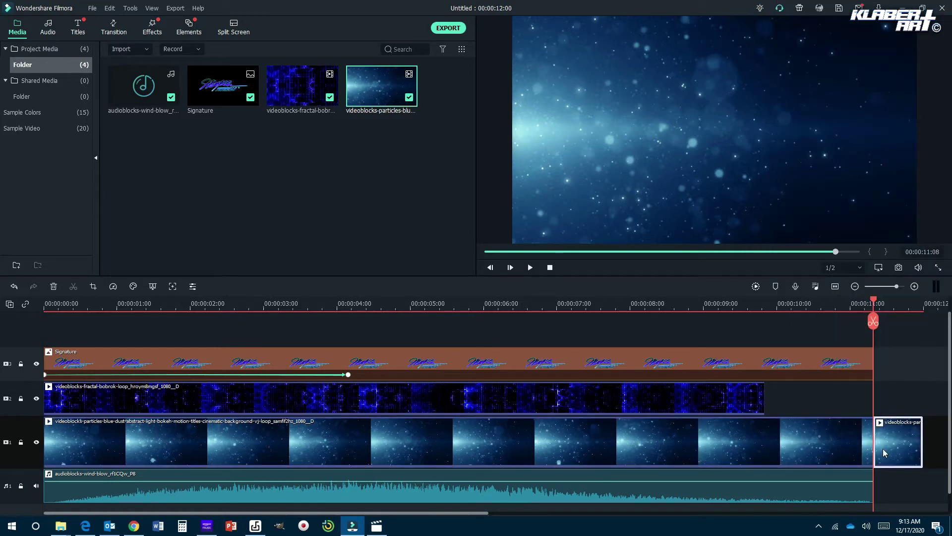
scroll(902, 438, down, 1)
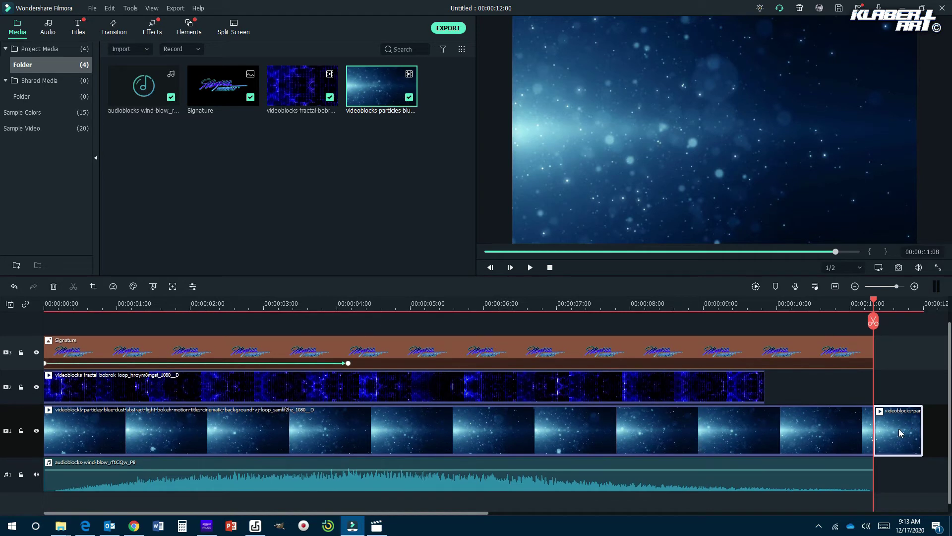
right_click(899, 429)
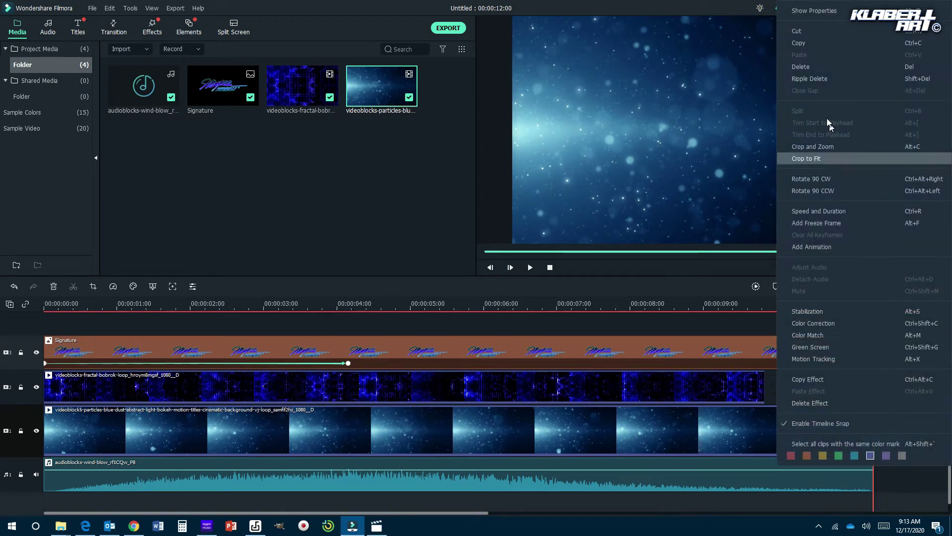
click(814, 66)
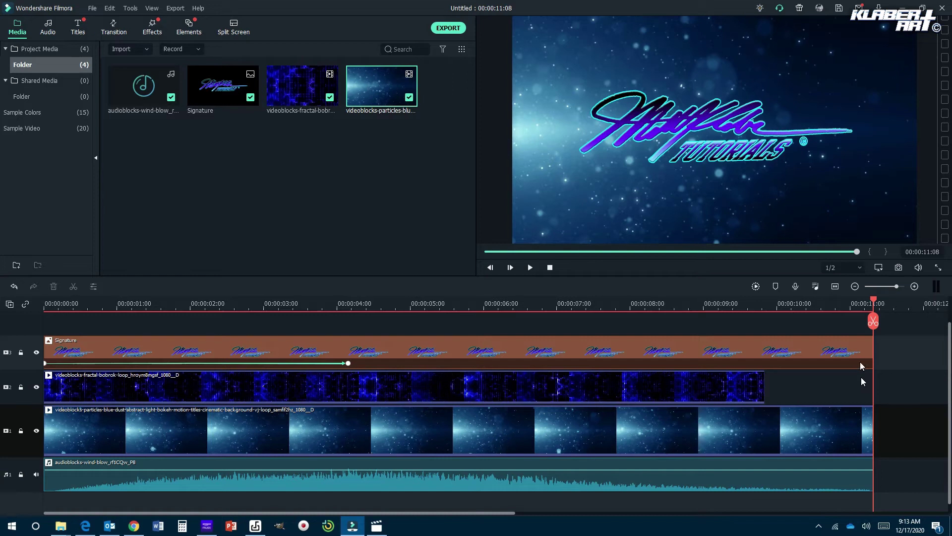
- Play the timeline from the beginning to review the layered backgrounds behind the signature, and pause near the end
click(551, 268)
click(531, 267)
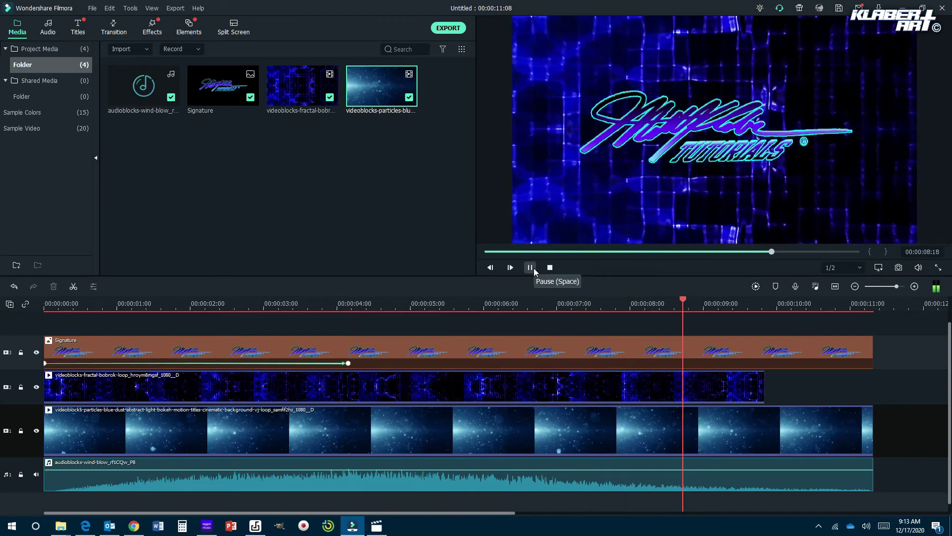
click(530, 268)
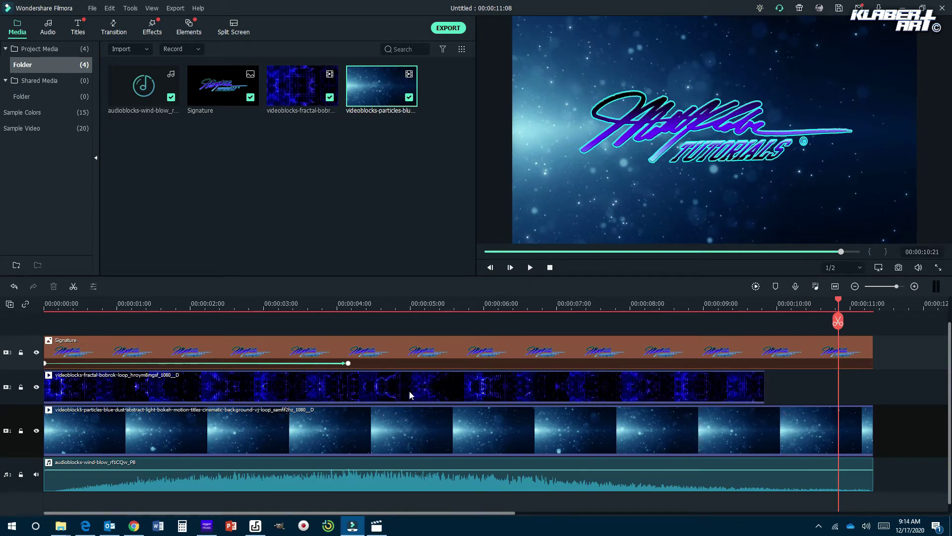
- Show the fractal clip's compositing properties, with the playhead at 00:00:05:05 for the preview
drag(839, 301, 425, 317)
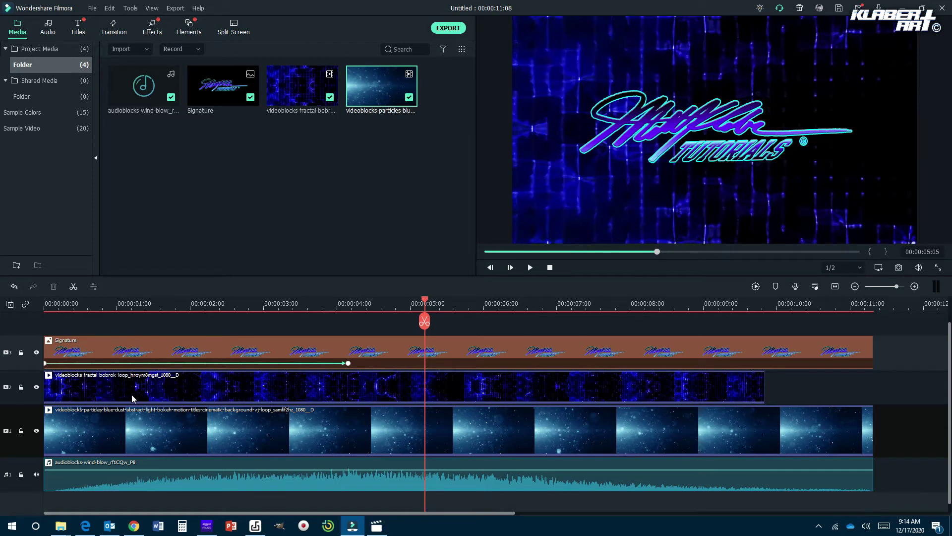
click(119, 387)
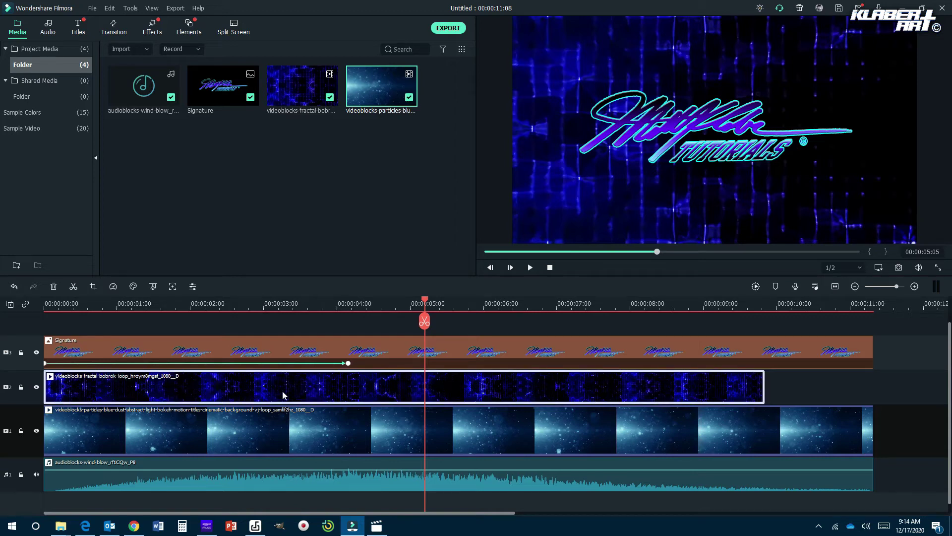
right_click(403, 385)
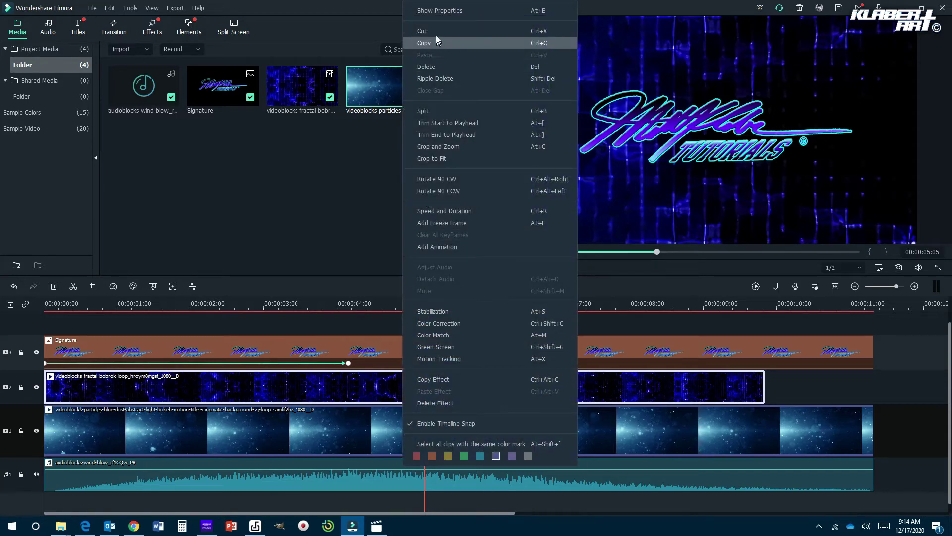
click(439, 11)
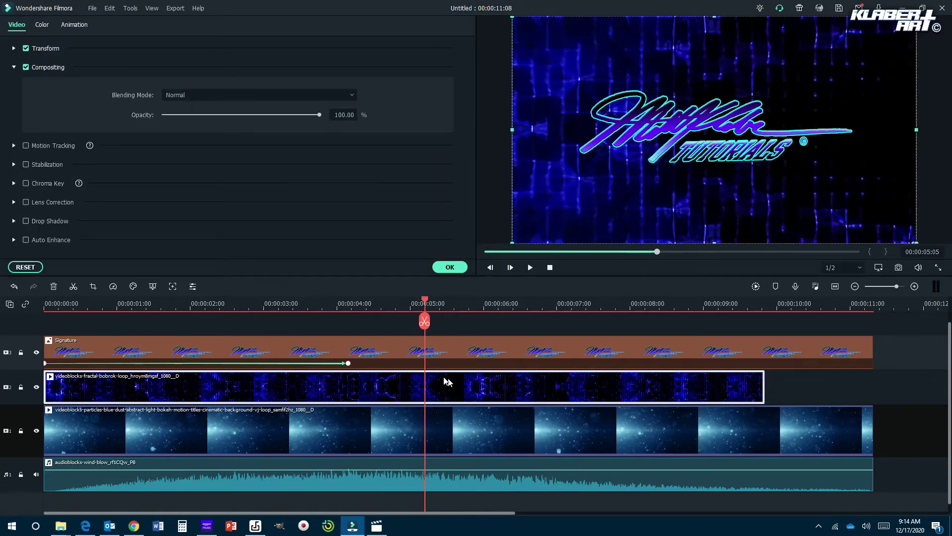
click(50, 69)
click(31, 67)
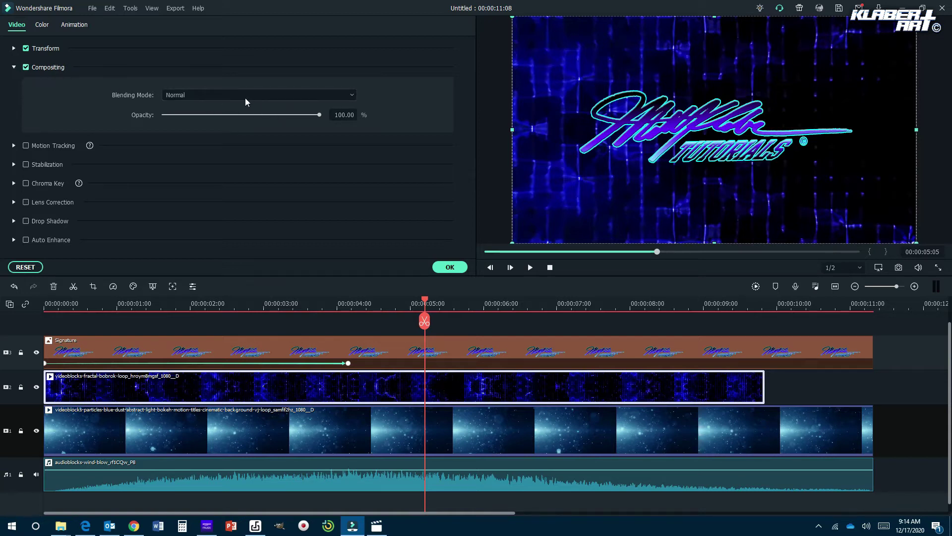
- Try the Darken, Multiply and Lighten blending modes on the fractal clip
click(351, 98)
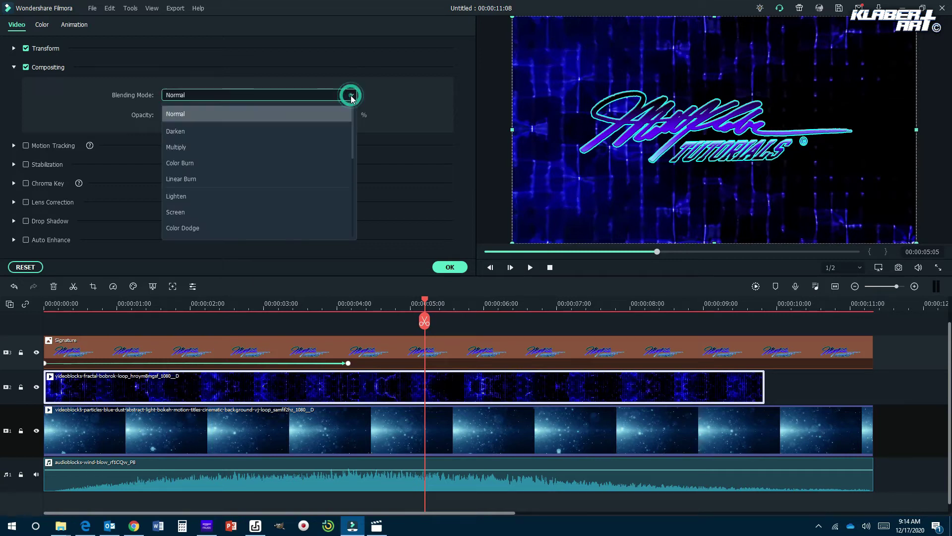
click(335, 131)
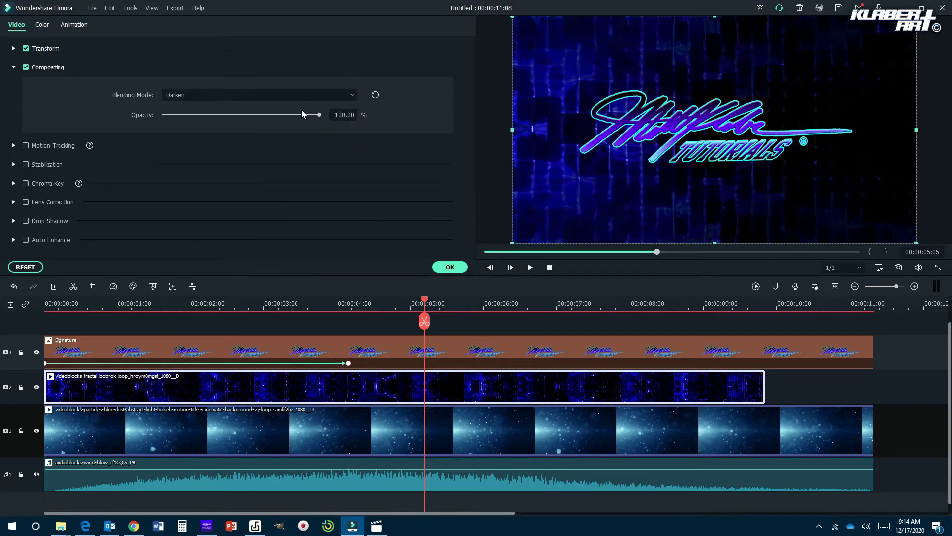
click(351, 96)
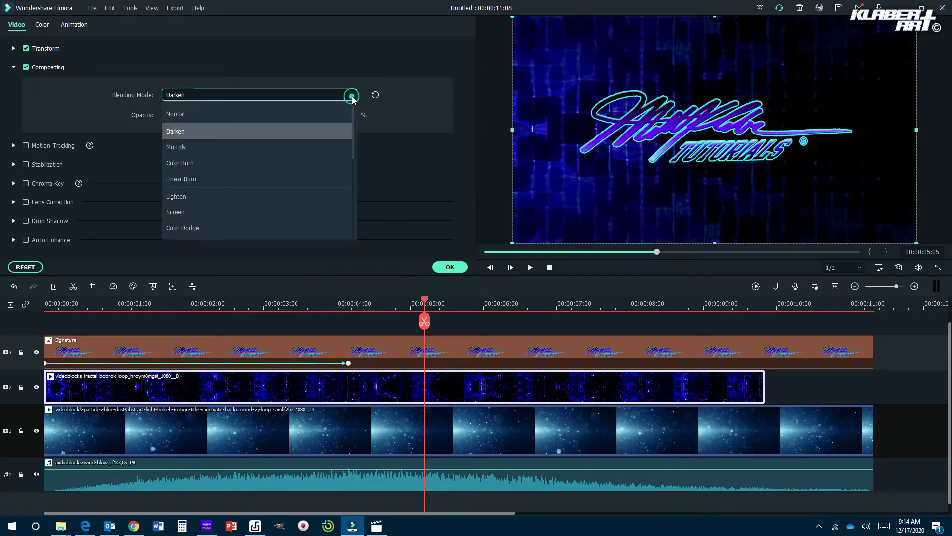
click(329, 141)
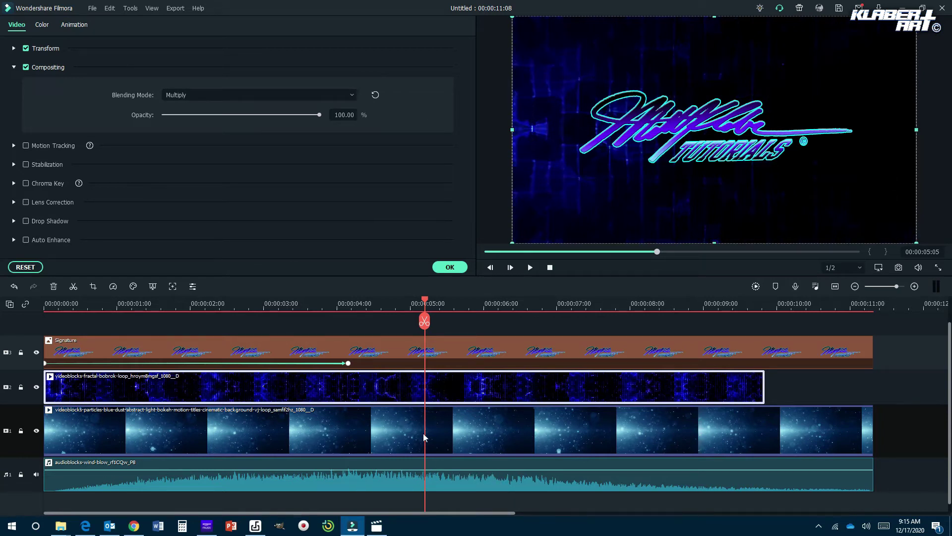
click(351, 95)
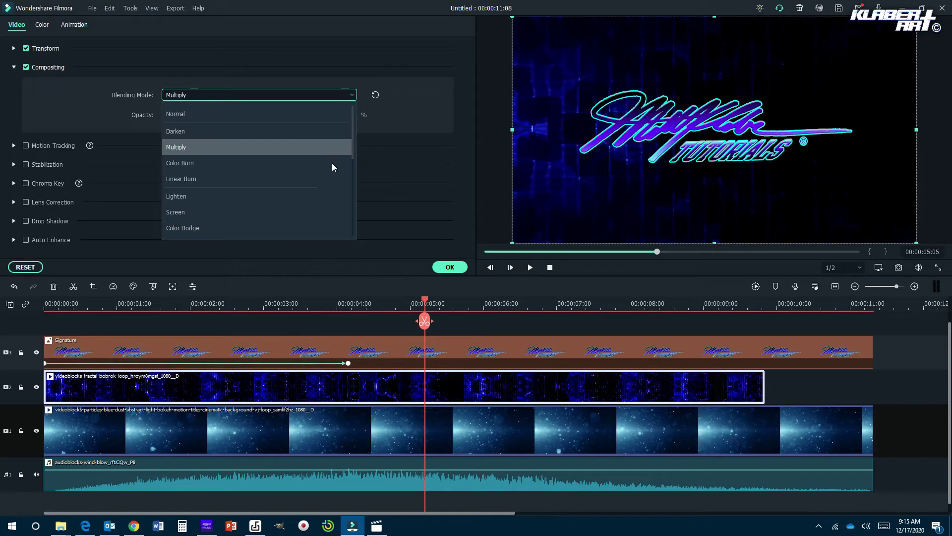
scroll(320, 180, down, 1)
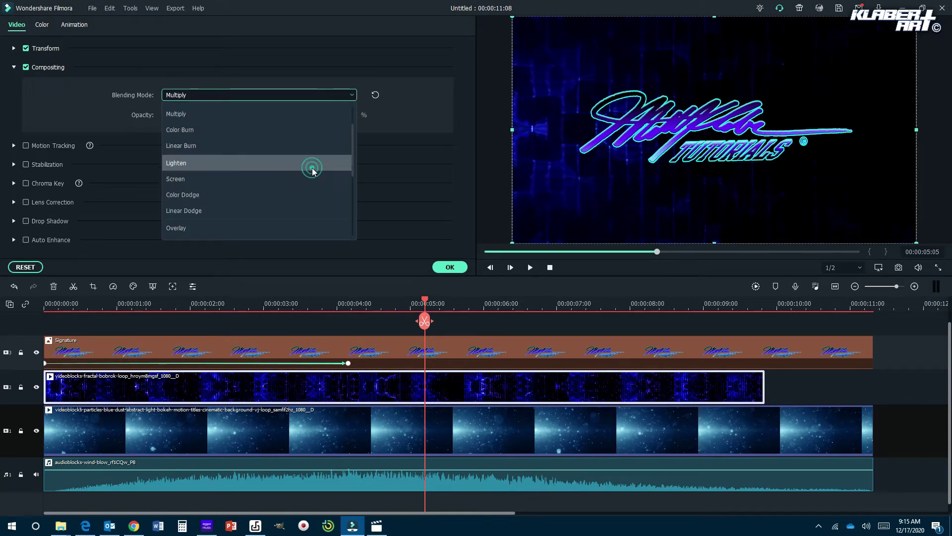
click(318, 165)
- Set the fractal clip's blending mode to Screen and preview the blended backgrounds from the beginning
click(351, 96)
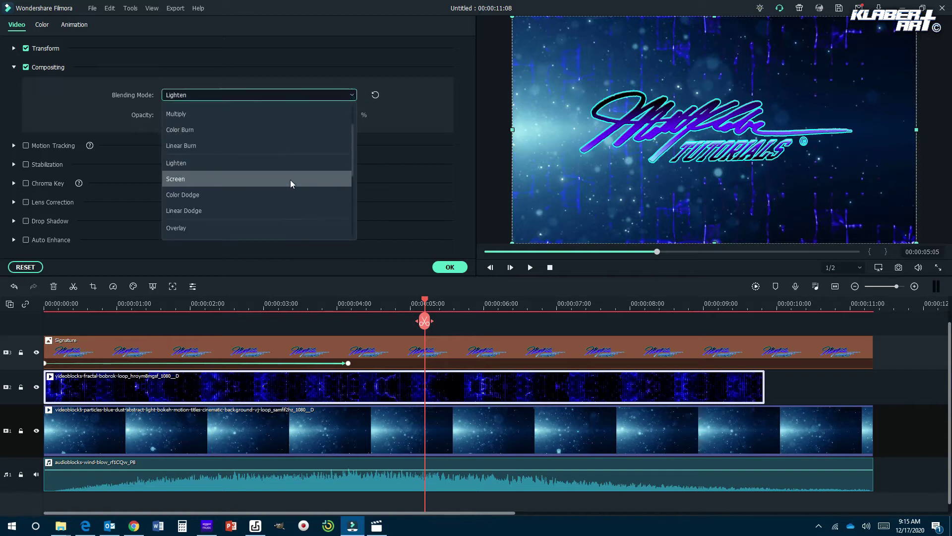
click(289, 180)
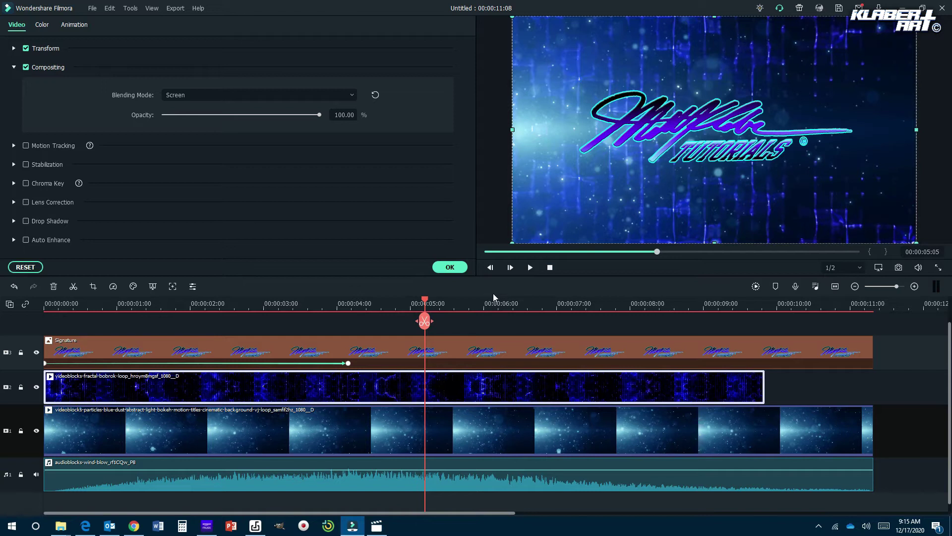
click(549, 267)
click(529, 268)
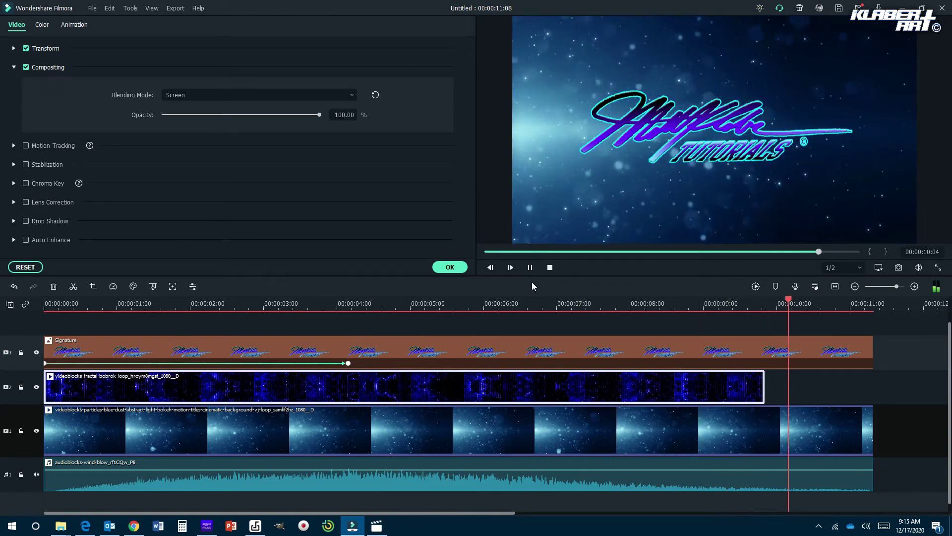
click(530, 268)
click(530, 267)
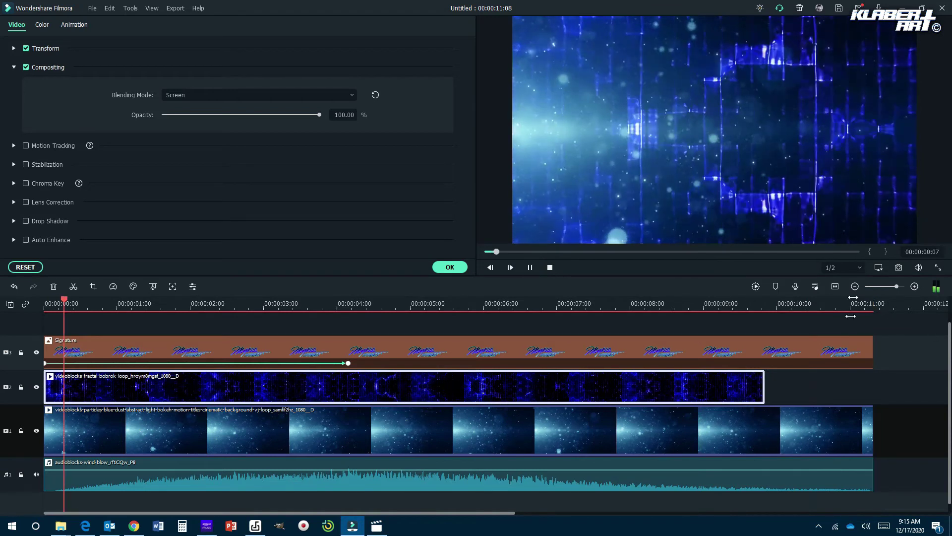
click(530, 268)
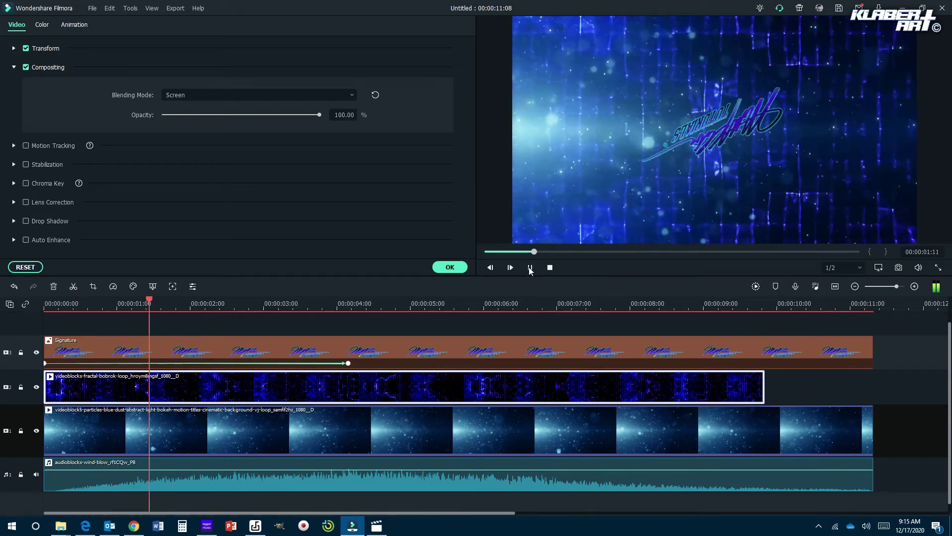
- Render the timeline preview and play the rendered animation from the beginning
click(756, 287)
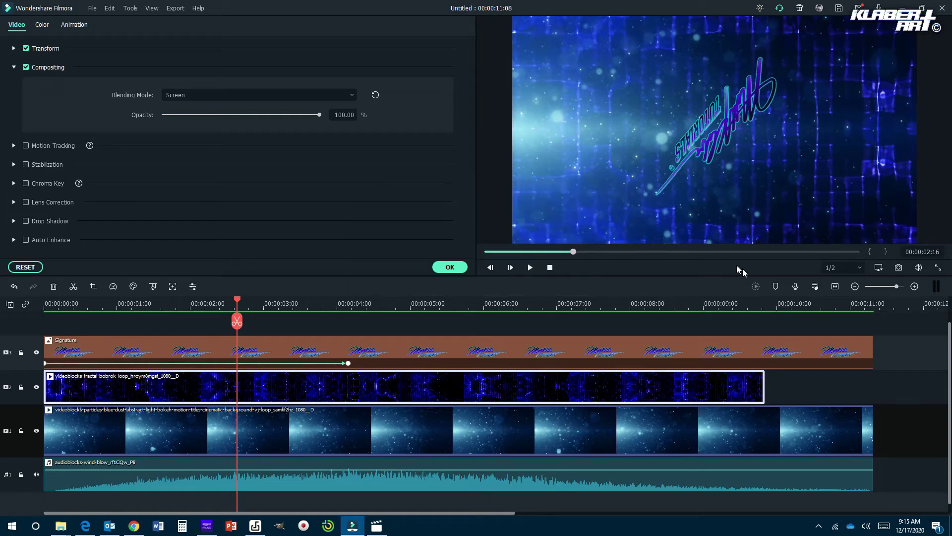
click(550, 268)
click(530, 268)
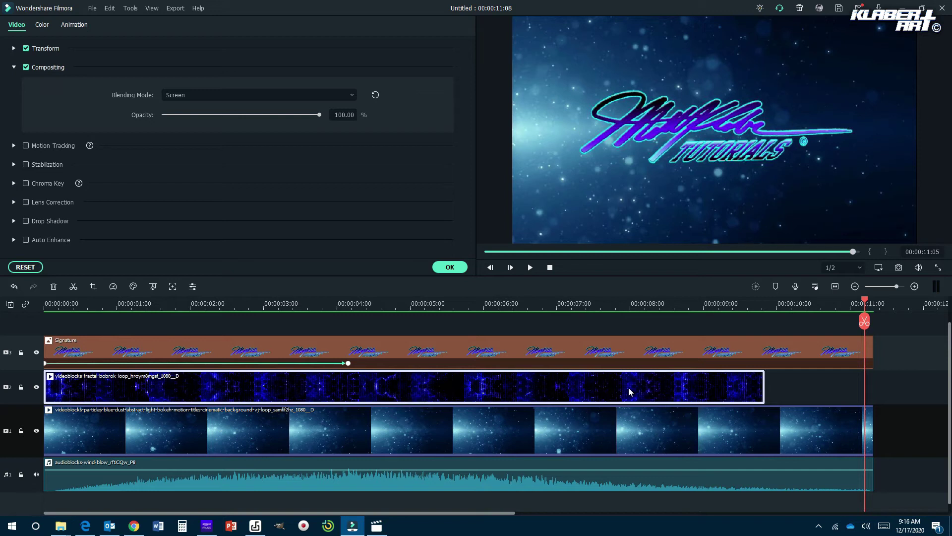
- Lengthen the fractal clip's duration to about 00:00:11:15, past the end of the signature, slowing it to 0.85x speed
right_click(485, 389)
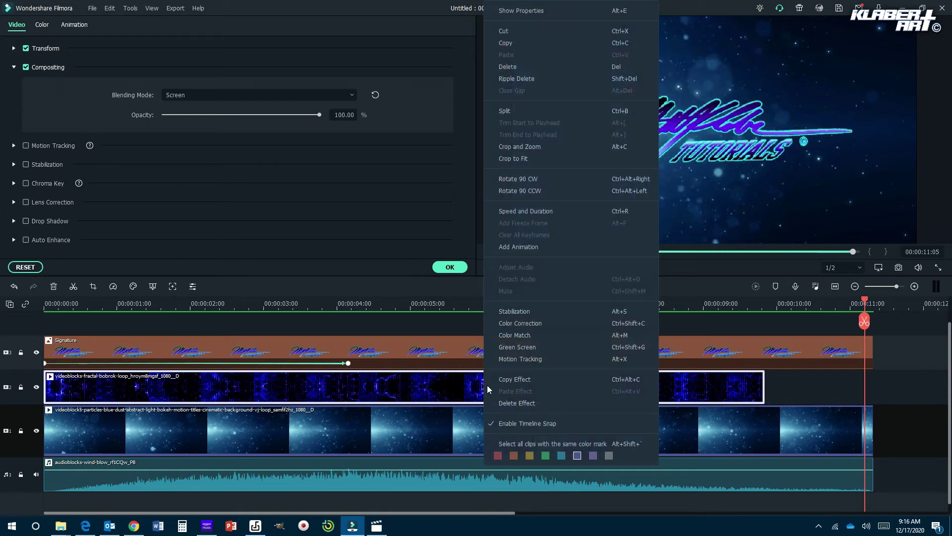
click(507, 210)
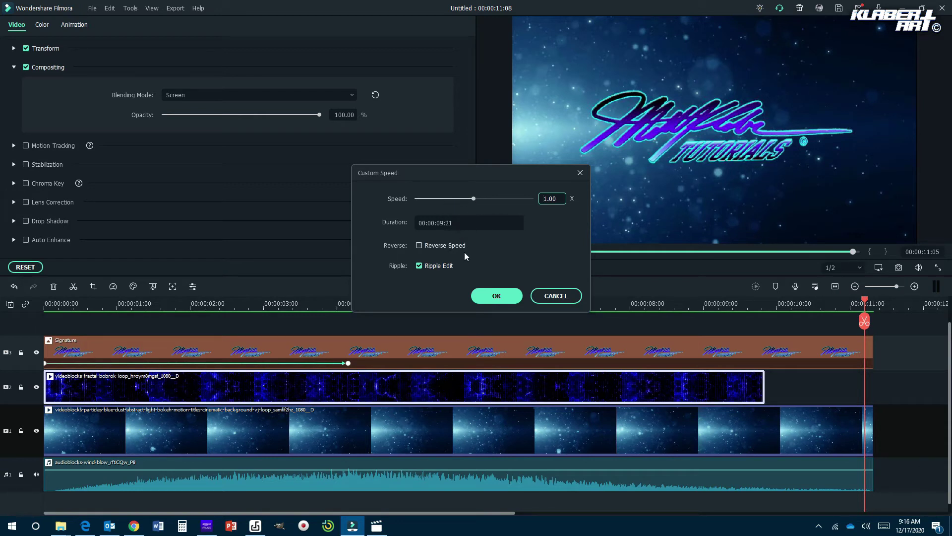
click(446, 222)
key(Left)
key(Left)
key(Left)
key(Right)
key(Right)
key(Right)
click(493, 298)
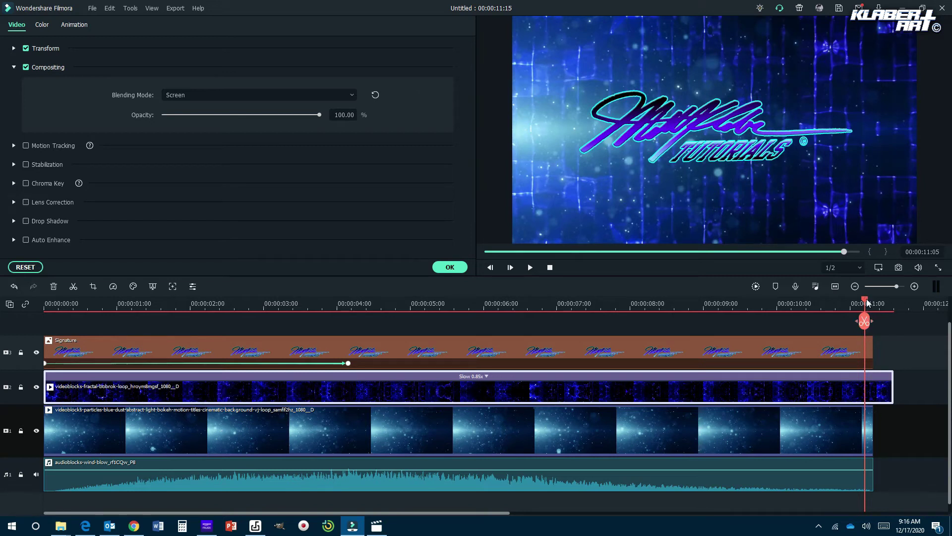
- Split the slowed fractal clip at 00:00:11:08, where the signature ends, and delete the excess piece
drag(867, 303, 876, 301)
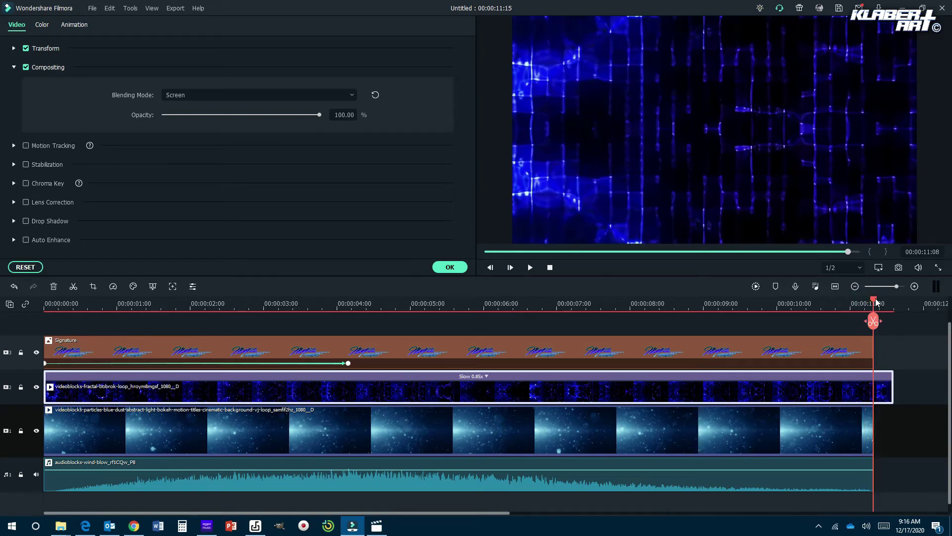
click(885, 393)
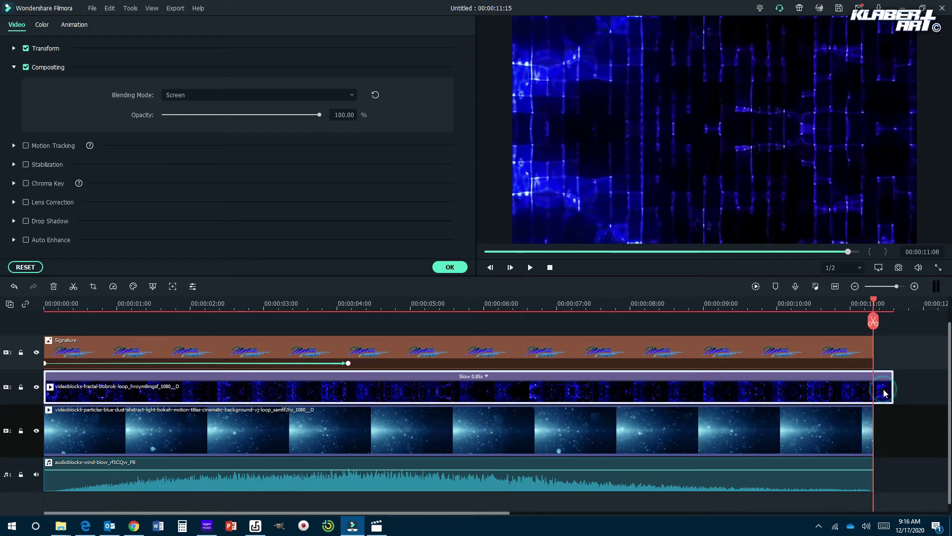
right_click(884, 392)
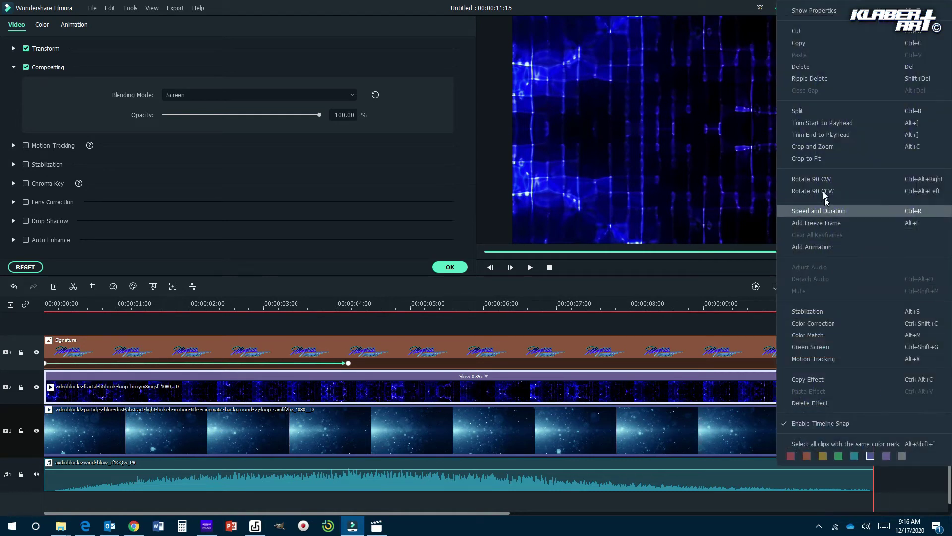
click(810, 112)
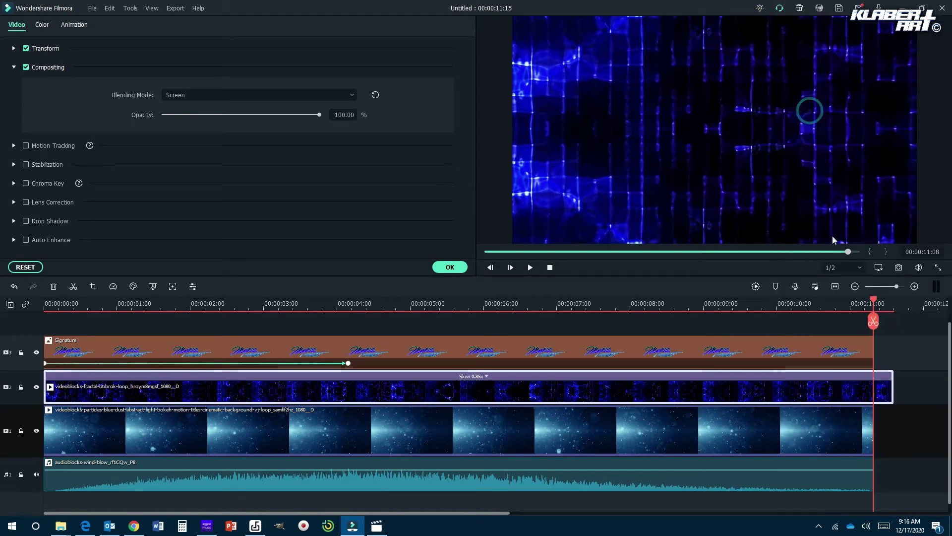
right_click(882, 380)
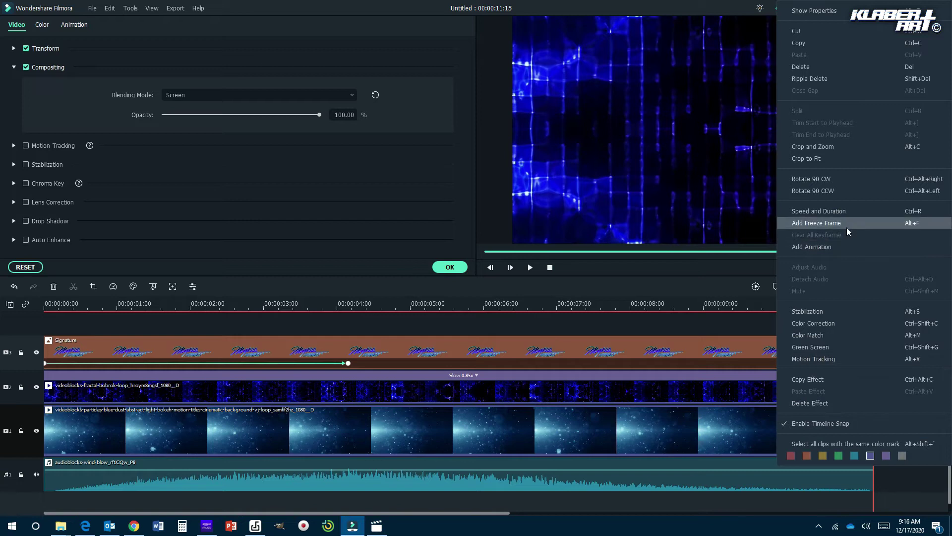
click(807, 68)
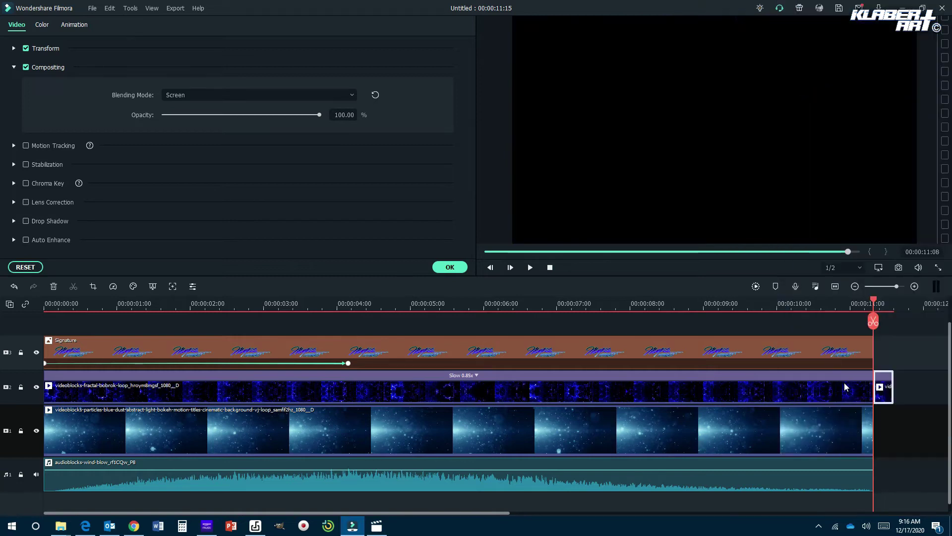
key(Delete)
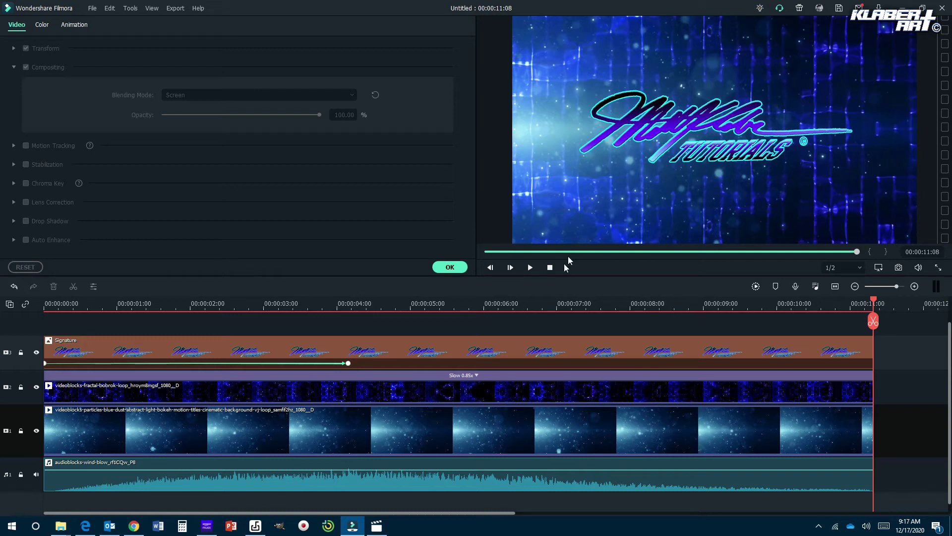
- Play the timeline from the beginning to review the slowed fractal background, and pause at 00:00:08:17
click(550, 268)
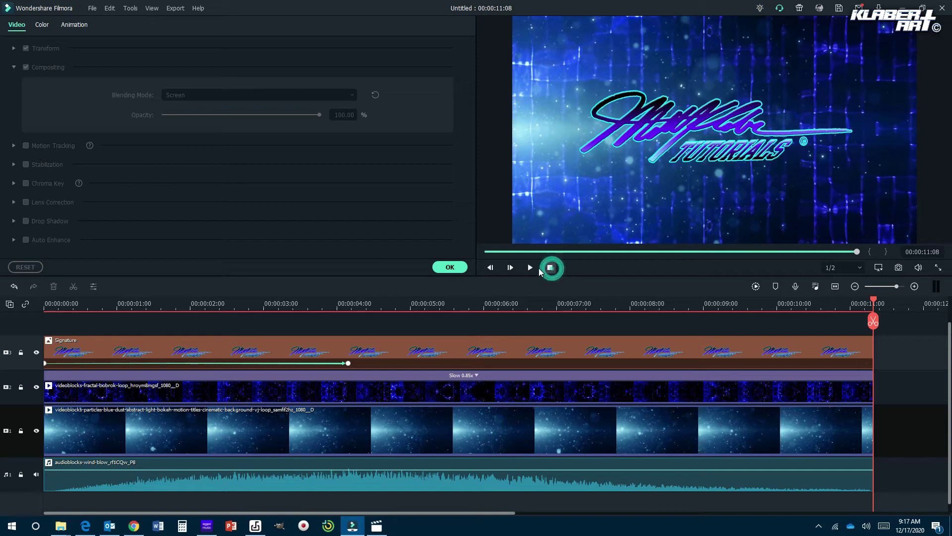
click(531, 267)
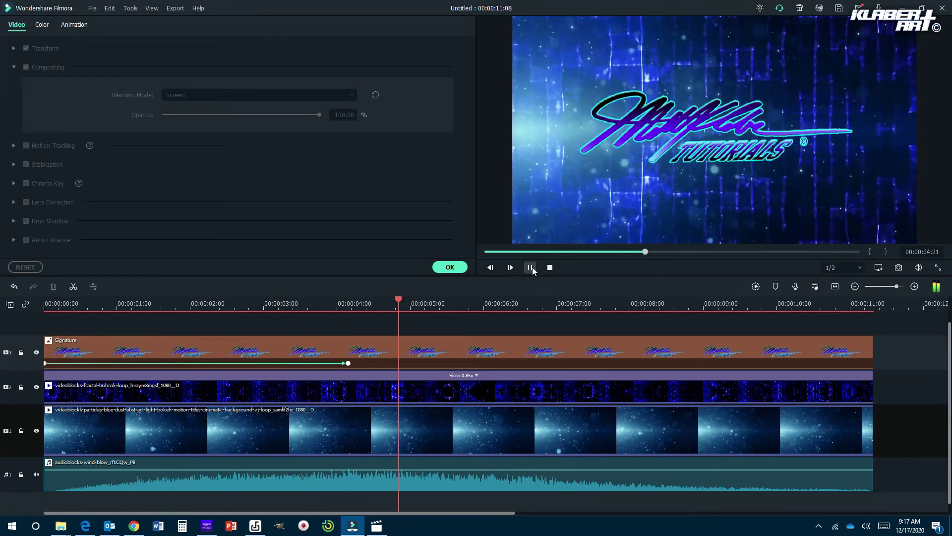
click(530, 266)
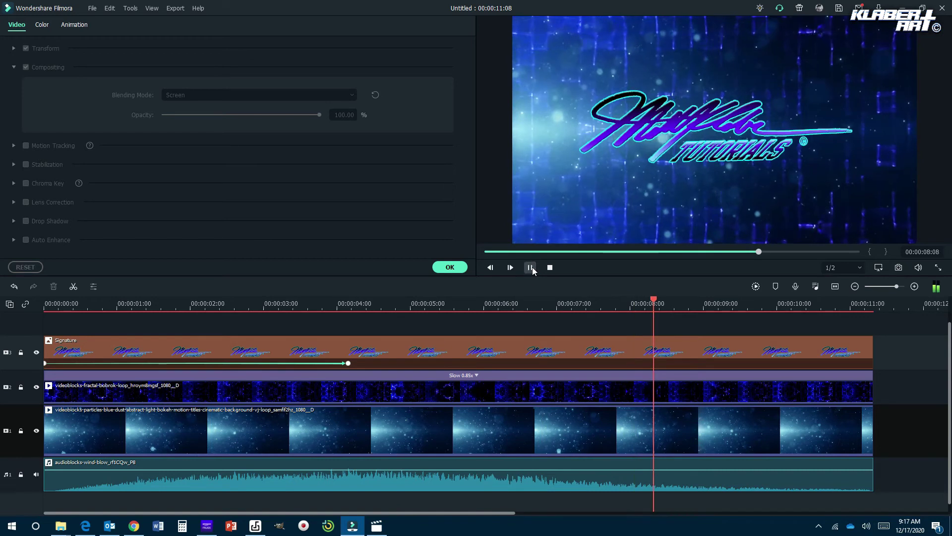
- Undo the excess deletion, the split and the speed change on the fractal clip
click(109, 9)
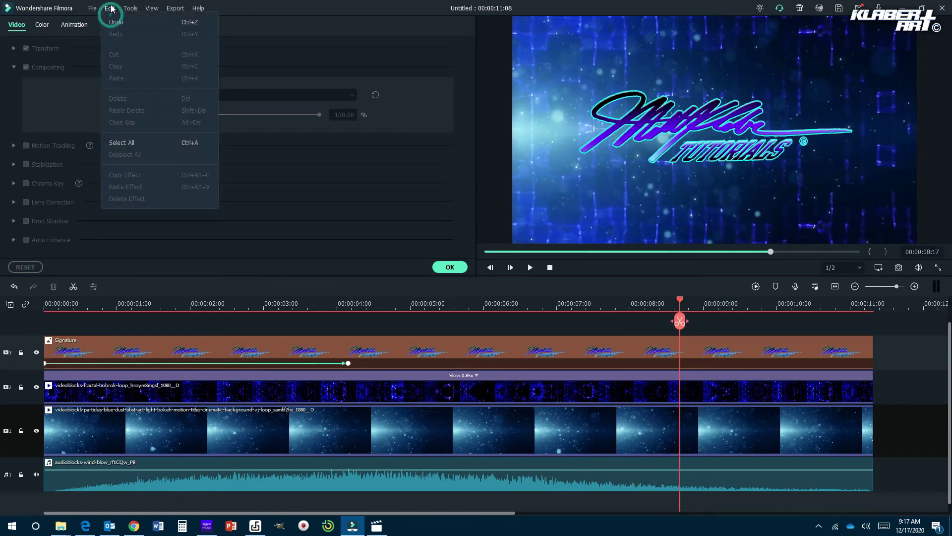
click(113, 18)
click(110, 9)
click(115, 20)
click(110, 9)
click(115, 21)
click(111, 9)
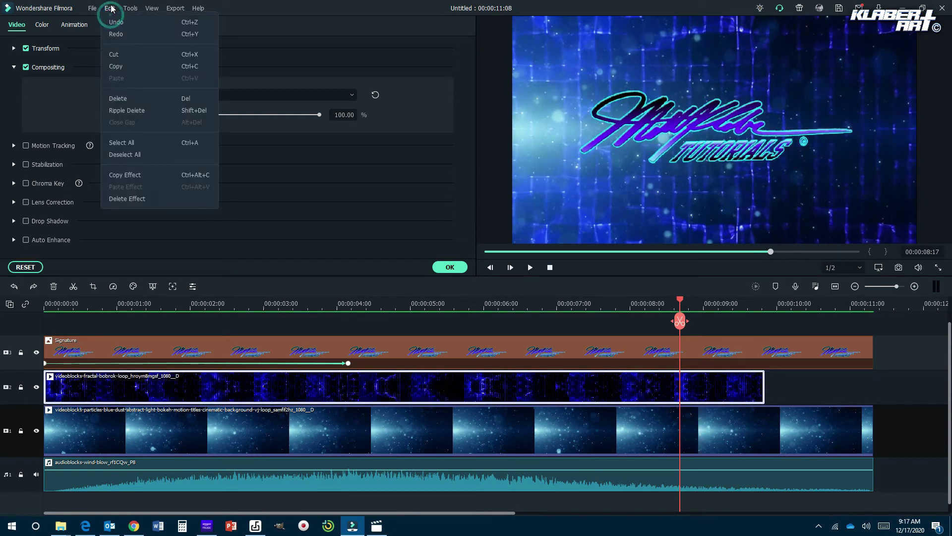
mouse_move(131, 8)
- Move the playhead to 00:00:08:24, check the 3Q: Week 16 project requirements in the Edge browser, and return to Filmora
click(676, 299)
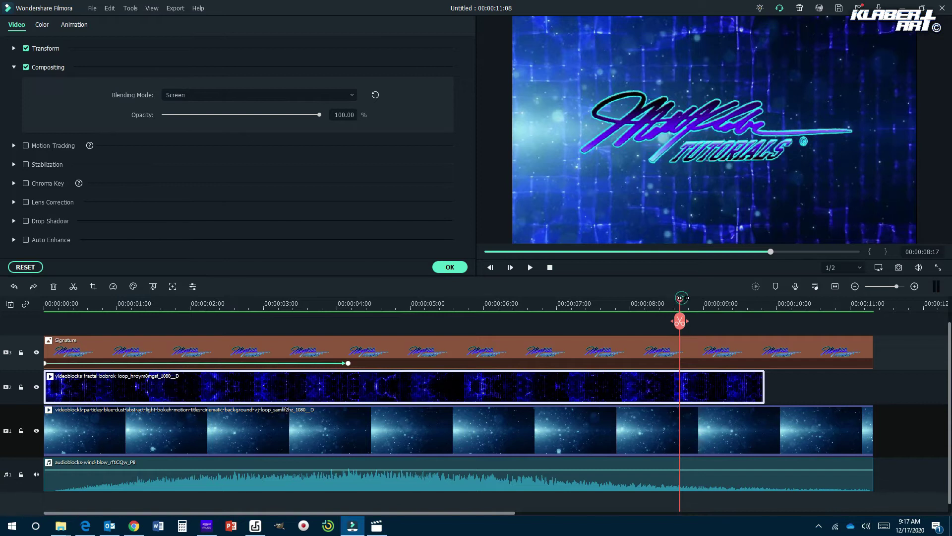
drag(681, 301, 700, 322)
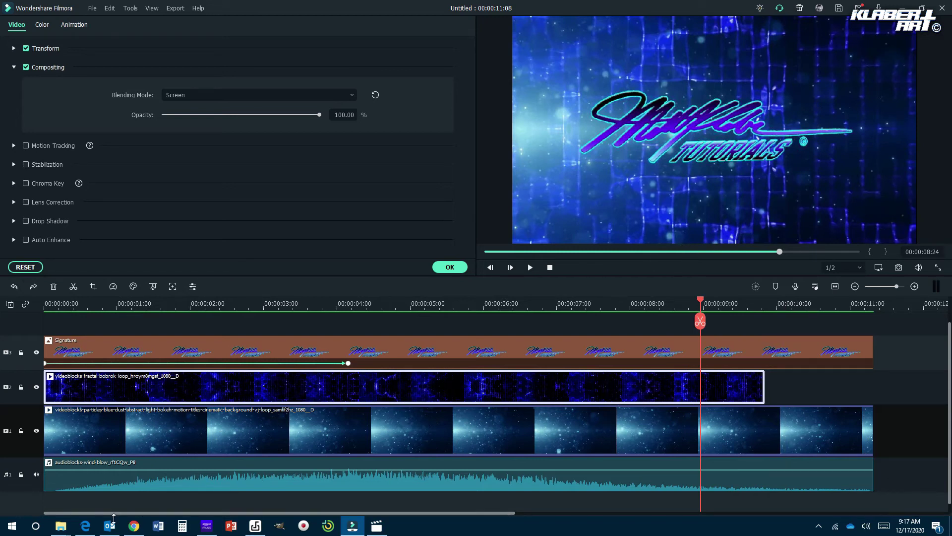
click(85, 526)
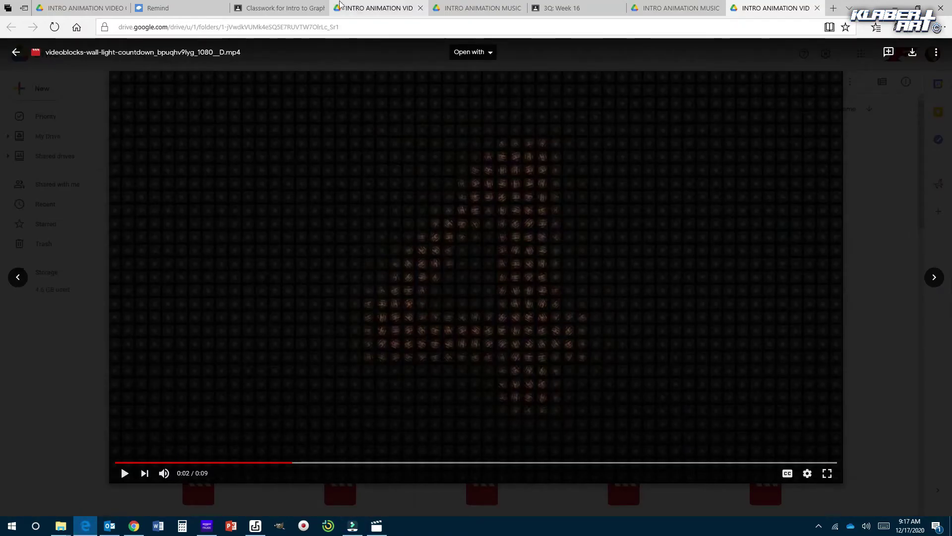
click(591, 11)
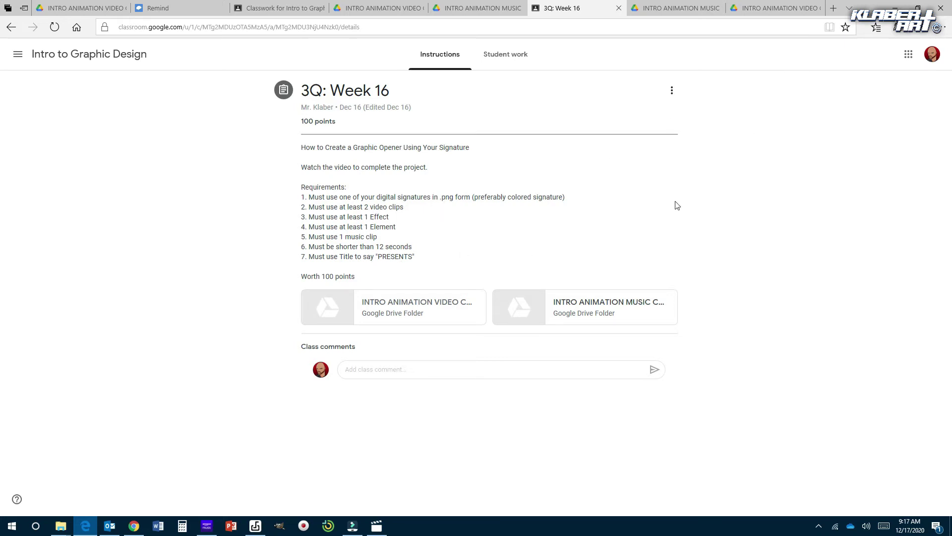
click(352, 526)
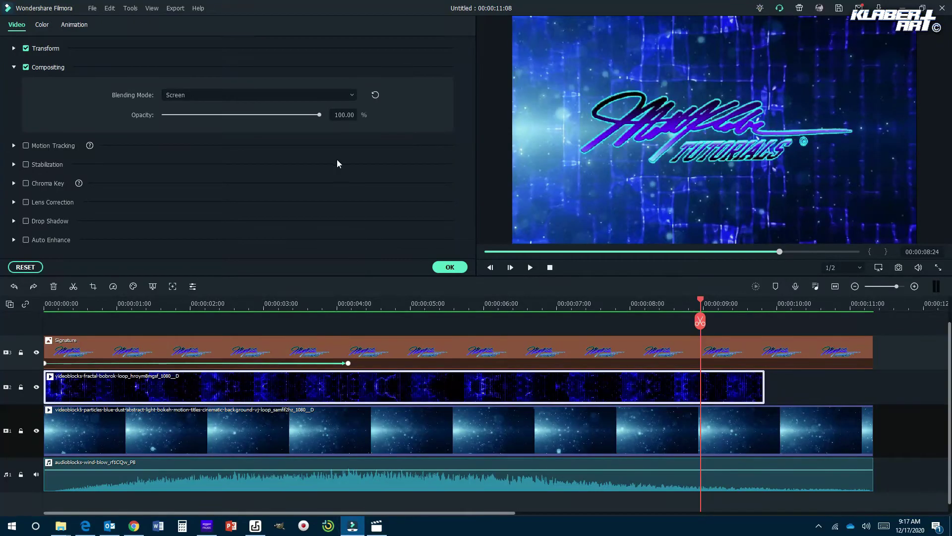
- Close the fractal clip's settings and add a Dissolve transition to the end of that clip
click(449, 267)
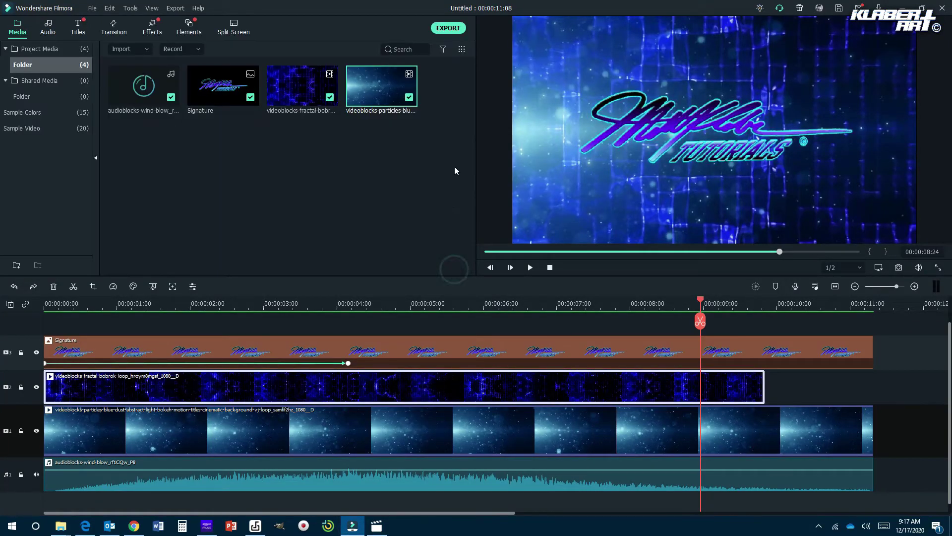
click(113, 27)
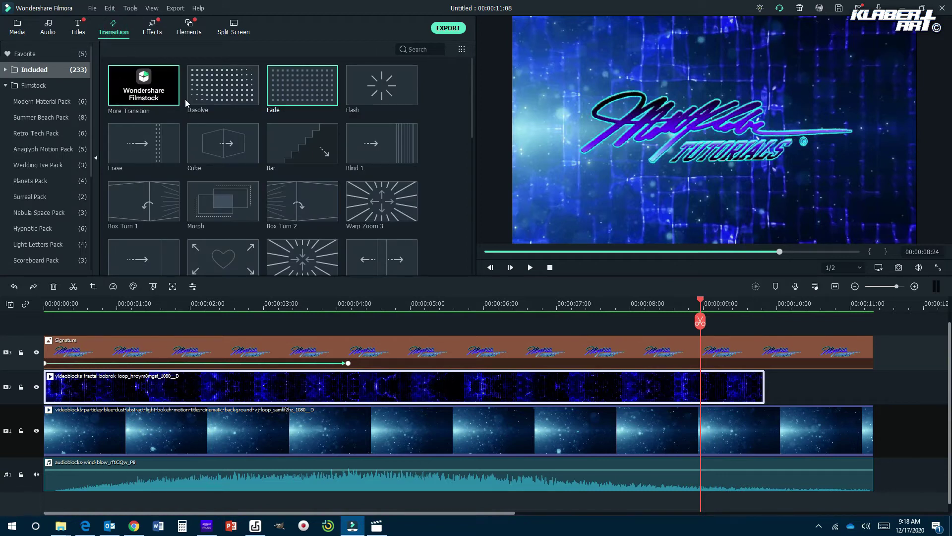
scroll(296, 206, down, 4)
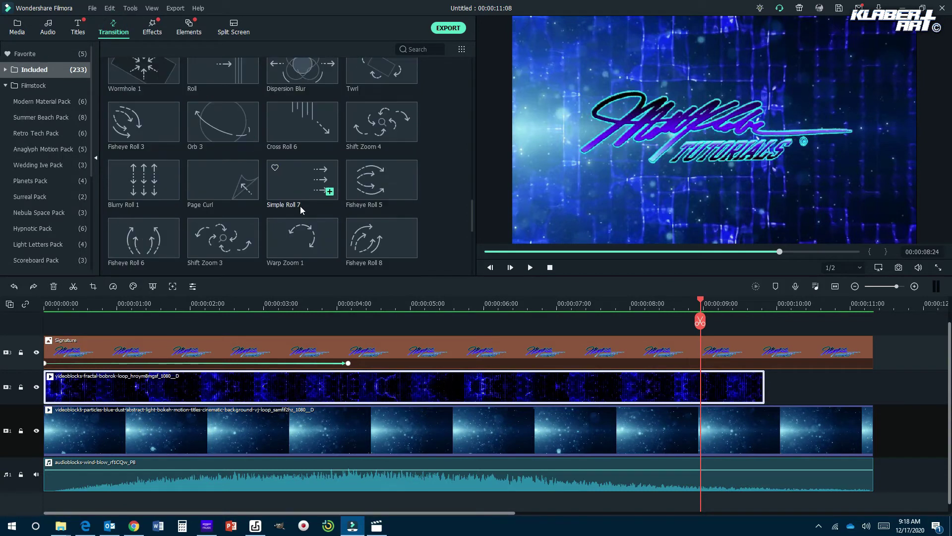
scroll(302, 206, up, 5)
mouse_move(330, 200)
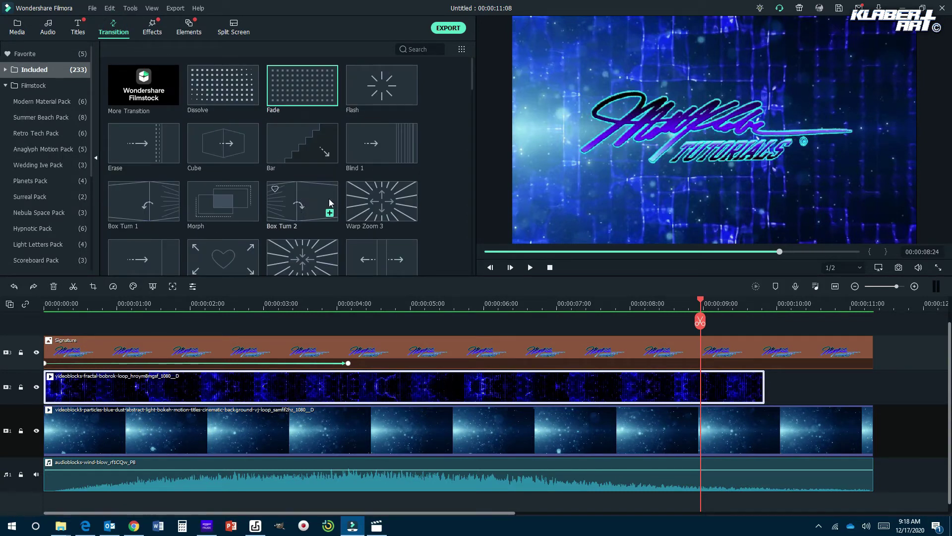
click(224, 94)
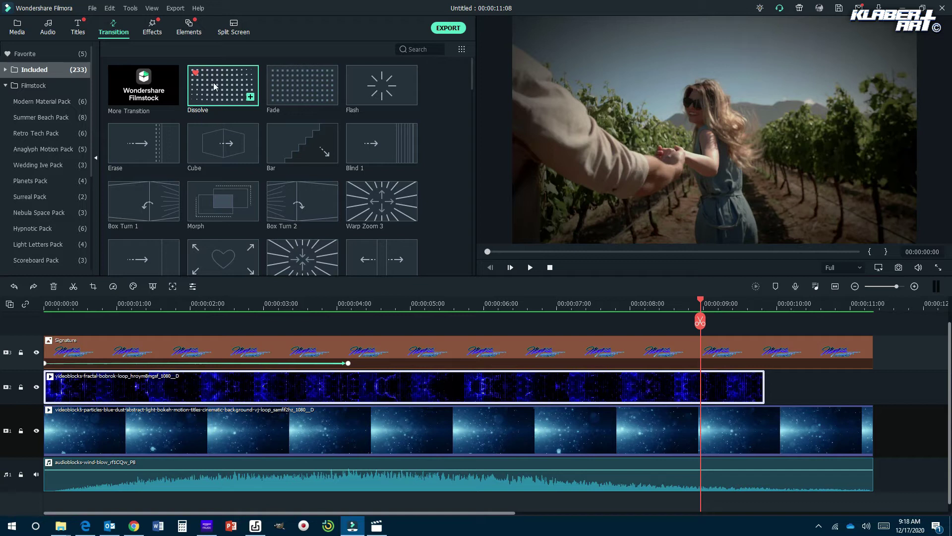
mouse_move(223, 76)
mouse_down()
mouse_move(232, 136)
mouse_move(291, 253)
mouse_move(392, 358)
mouse_move(650, 397)
mouse_move(654, 389)
mouse_up()
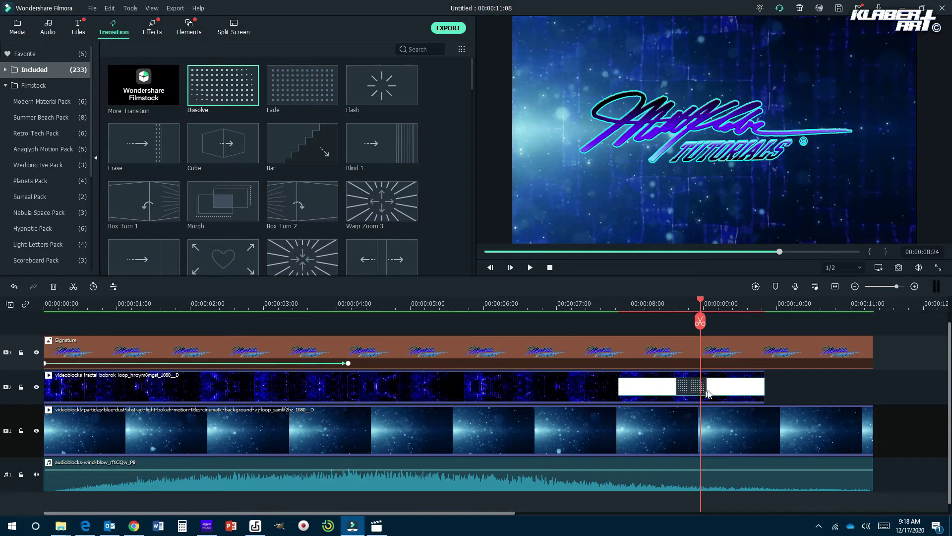
- Play the timeline to review the fractal clip's dissolve, replay it from the beginning, and pause at 00:00:02:18
click(551, 268)
click(532, 268)
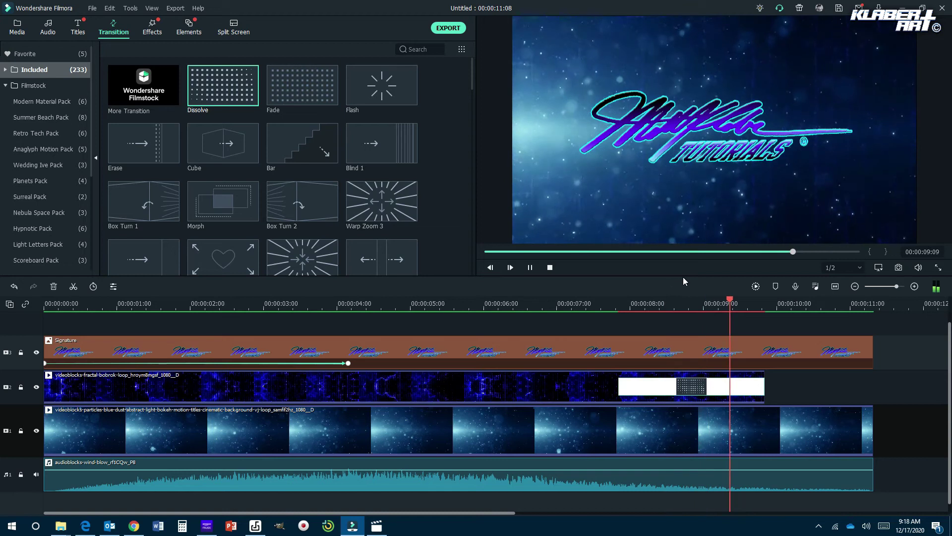
click(530, 268)
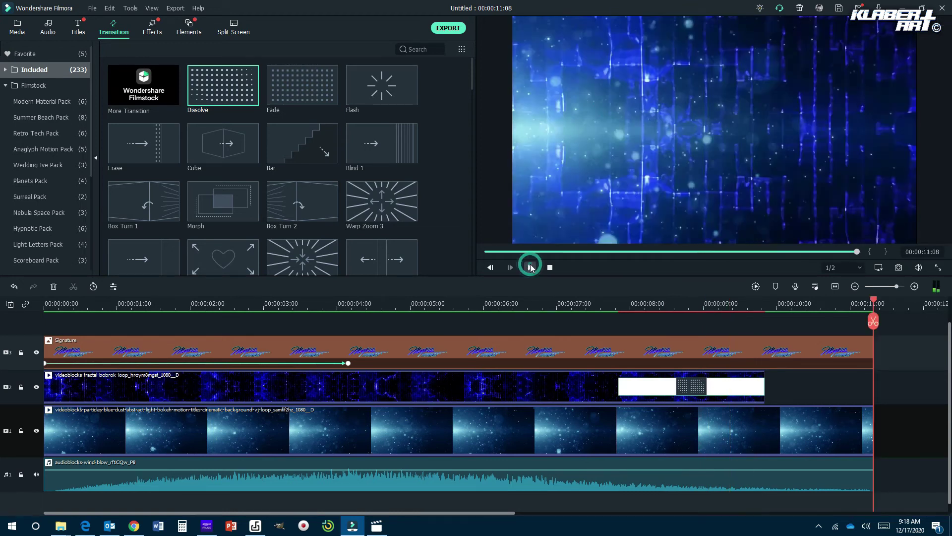
key(space)
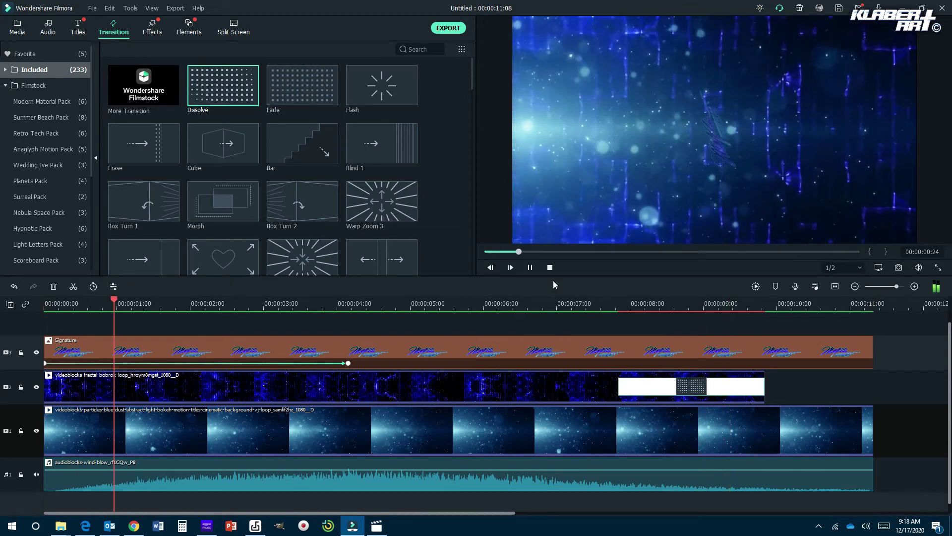
click(531, 268)
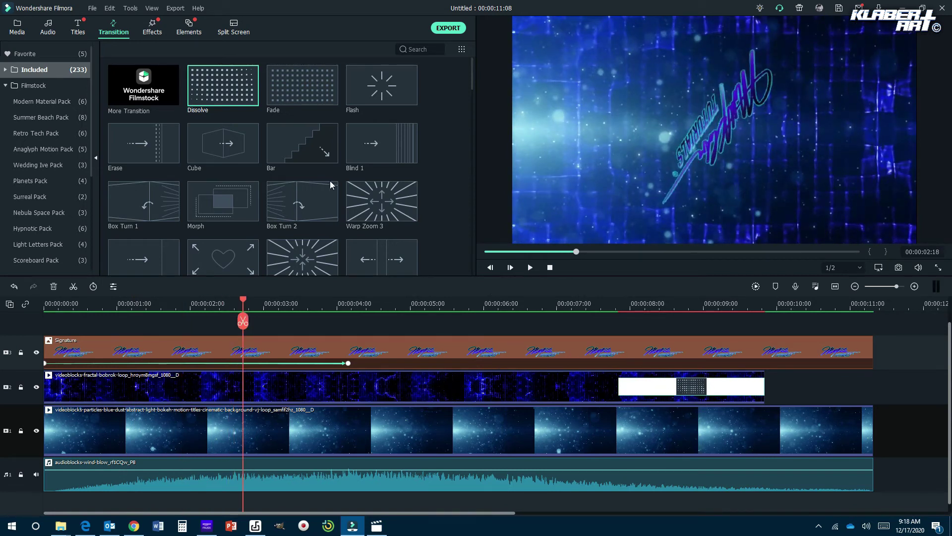
- Preview the Wormhole 3, Blind, Wormhole 6 and Wormhole 2 transitions, and apply Wormhole 2 to the end of the Signature clip
mouse_move(271, 128)
scroll(371, 195, down, 3)
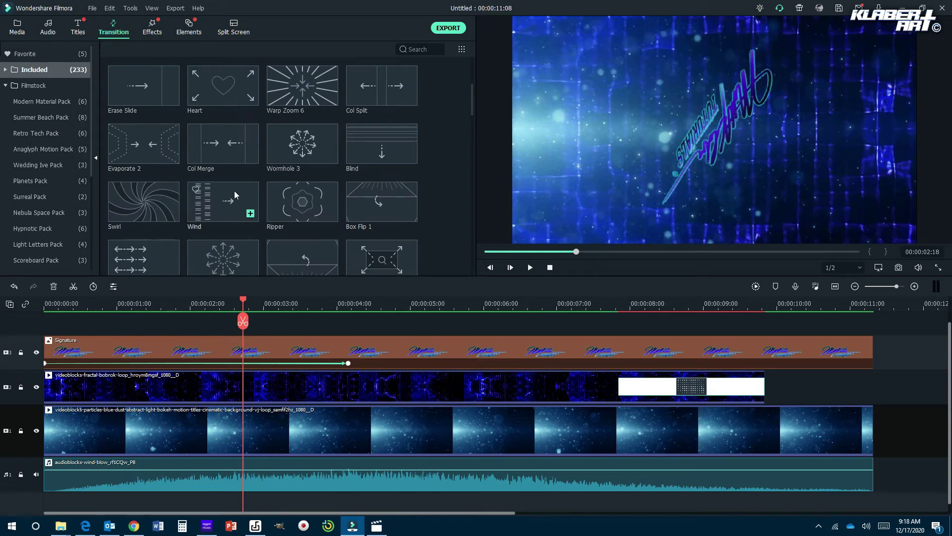
click(305, 144)
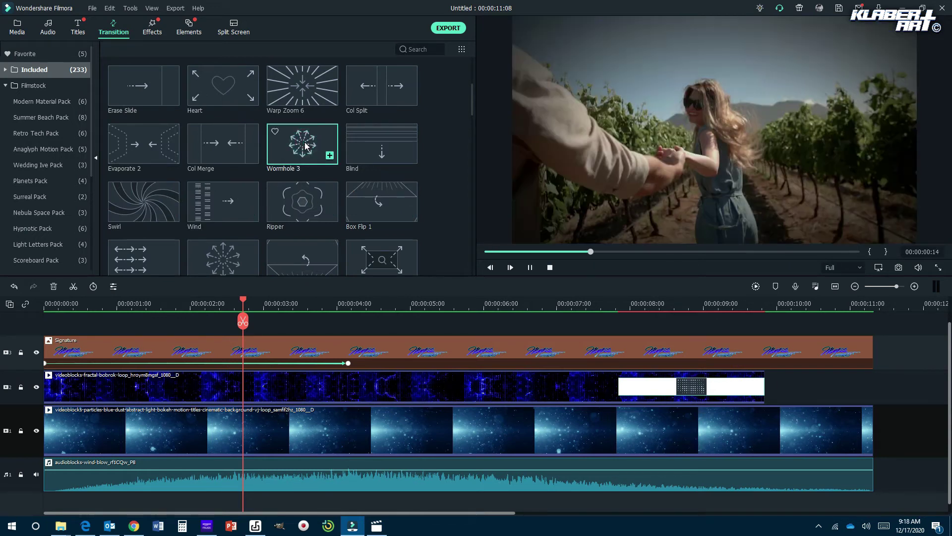
click(365, 145)
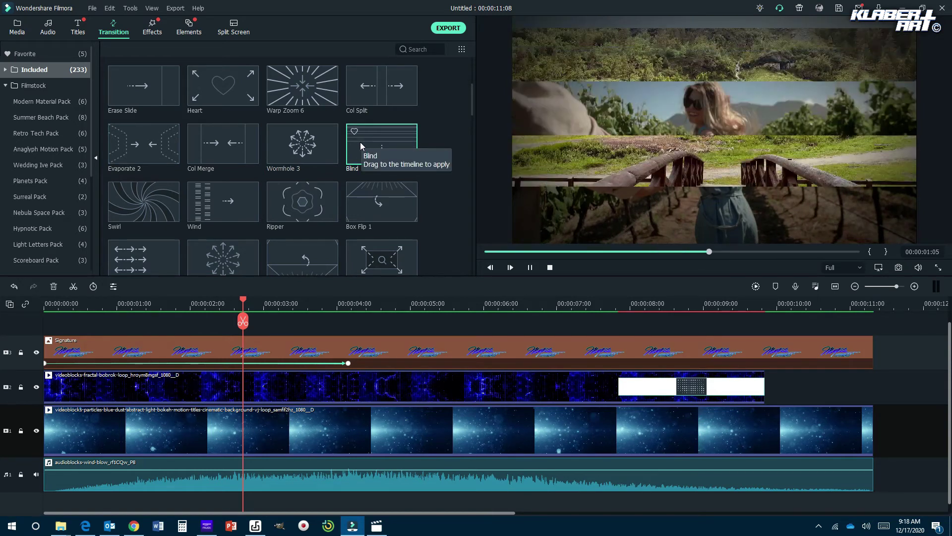
scroll(345, 164, down, 5)
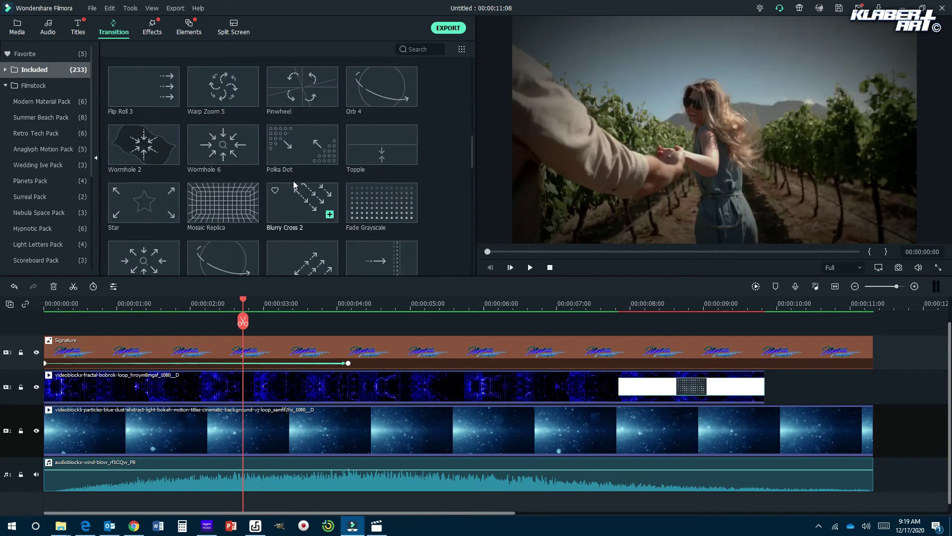
click(234, 148)
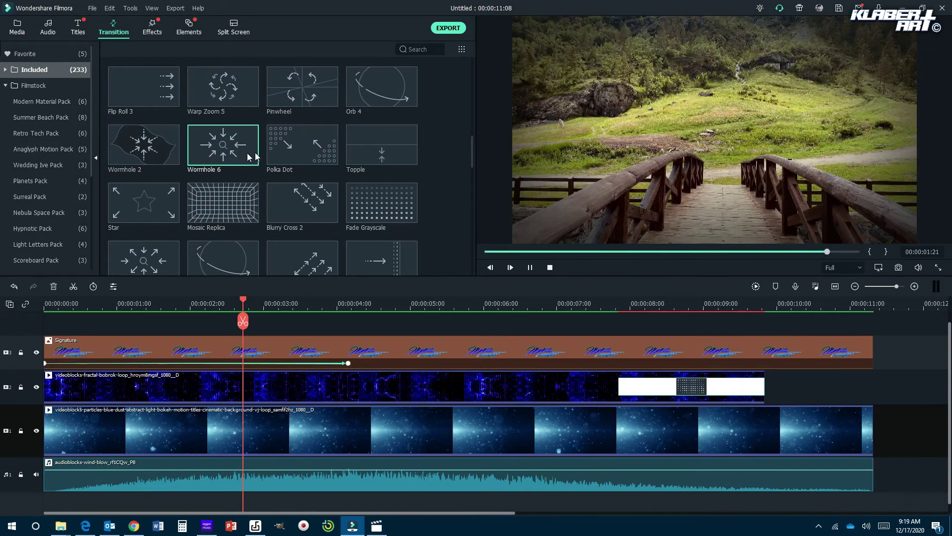
click(168, 146)
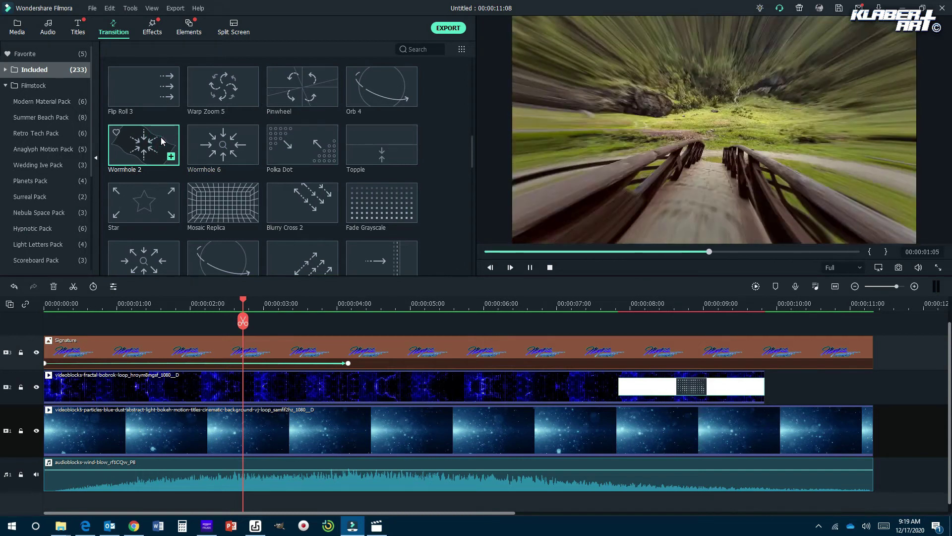
mouse_move(160, 137)
mouse_down()
mouse_move(692, 353)
mouse_move(724, 356)
mouse_up()
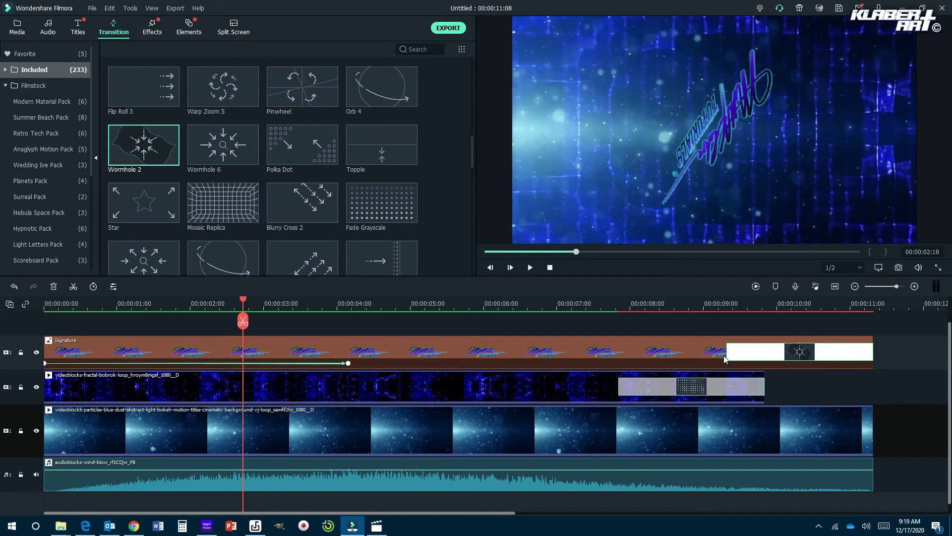
- Move the playhead to 00:00:07:07, ahead of both ending transitions, to review them
click(575, 304)
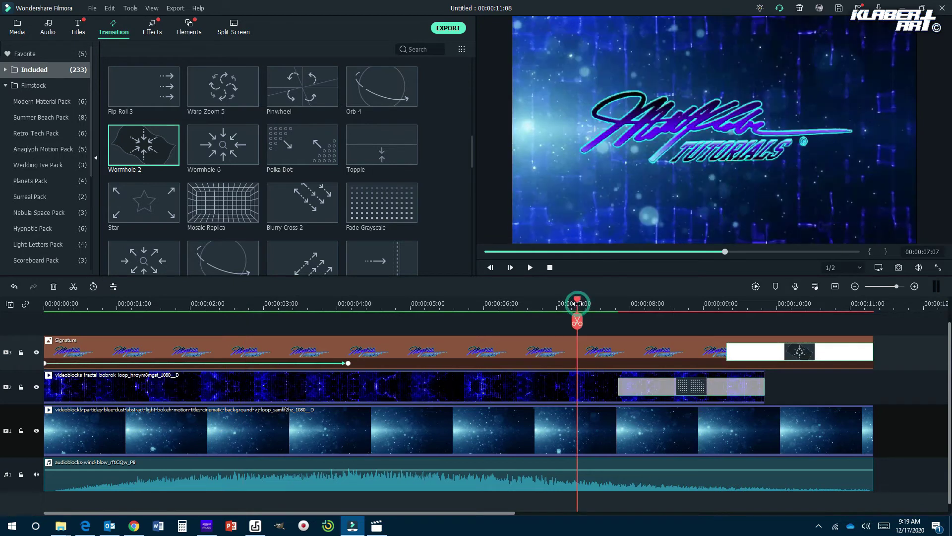
- Play the logo's ending and delete the Wormhole 2 transition from the end of the Signature clip
click(530, 268)
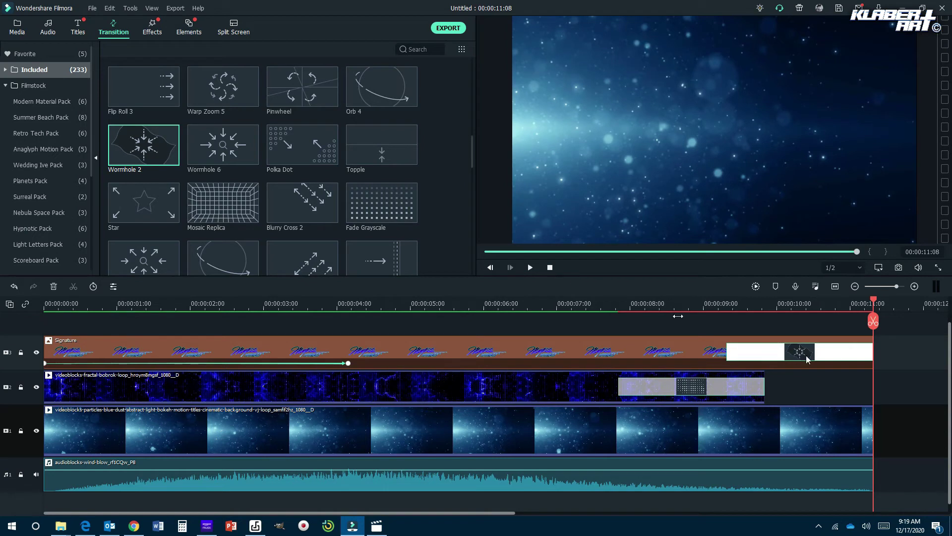
right_click(845, 355)
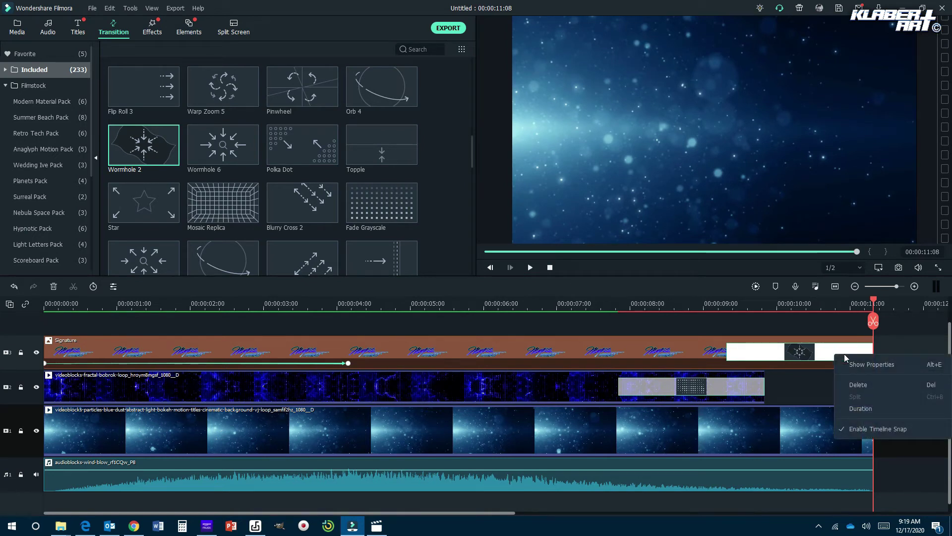
click(863, 385)
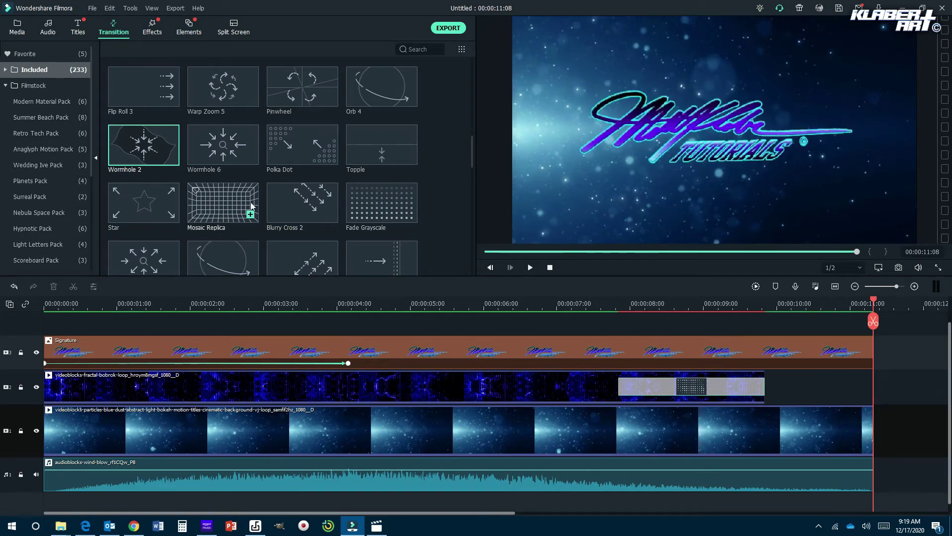
- Try a Warp Zoom 3 transition on the end of the Signature clip, extended back to about 6.8 s, and preview it
scroll(227, 156, up, 5)
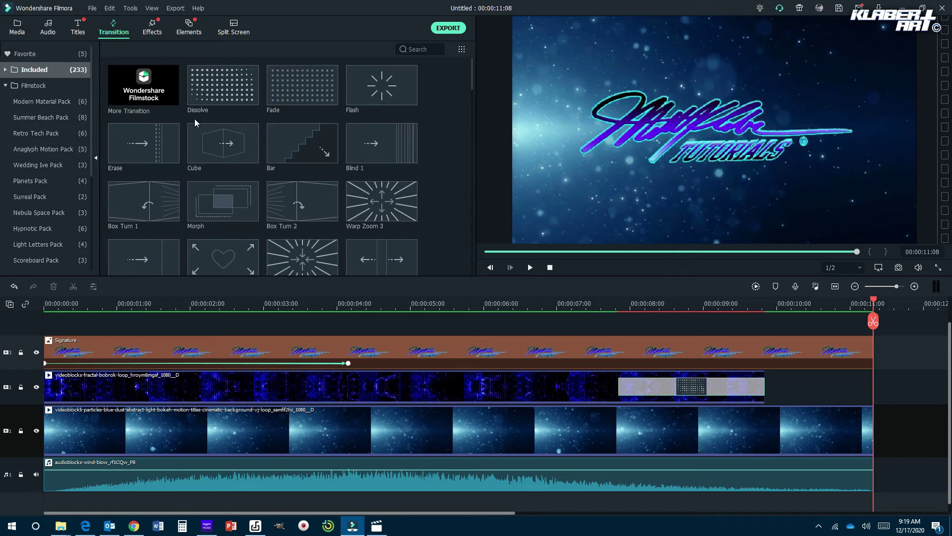
scroll(296, 173, down, 3)
scroll(296, 173, up, 3)
drag(399, 202, 807, 340)
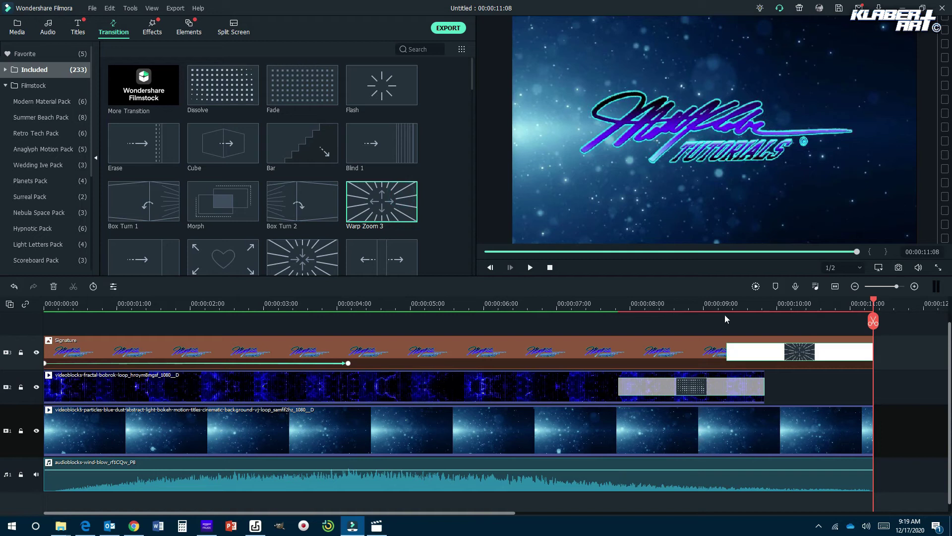
mouse_move(726, 351)
mouse_down()
mouse_move(506, 352)
mouse_move(554, 353)
mouse_move(544, 353)
mouse_up()
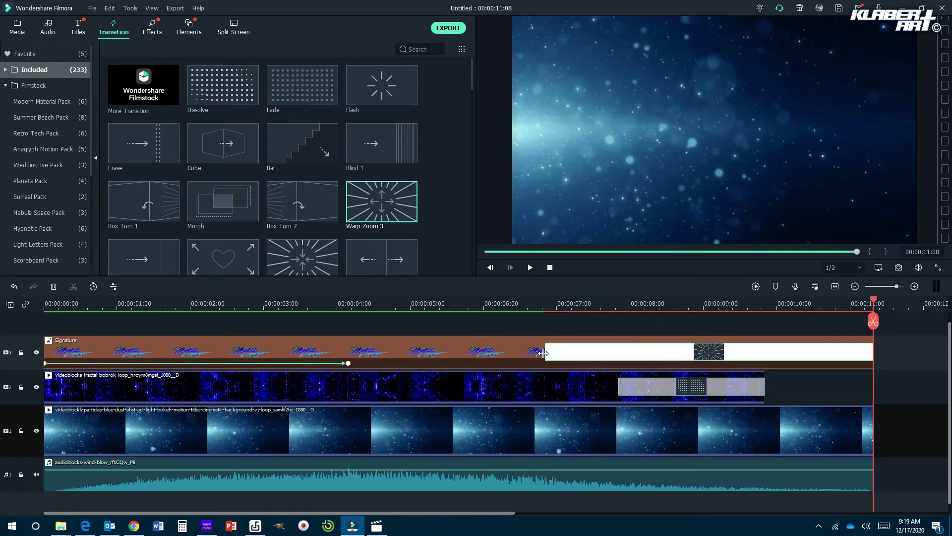
click(467, 303)
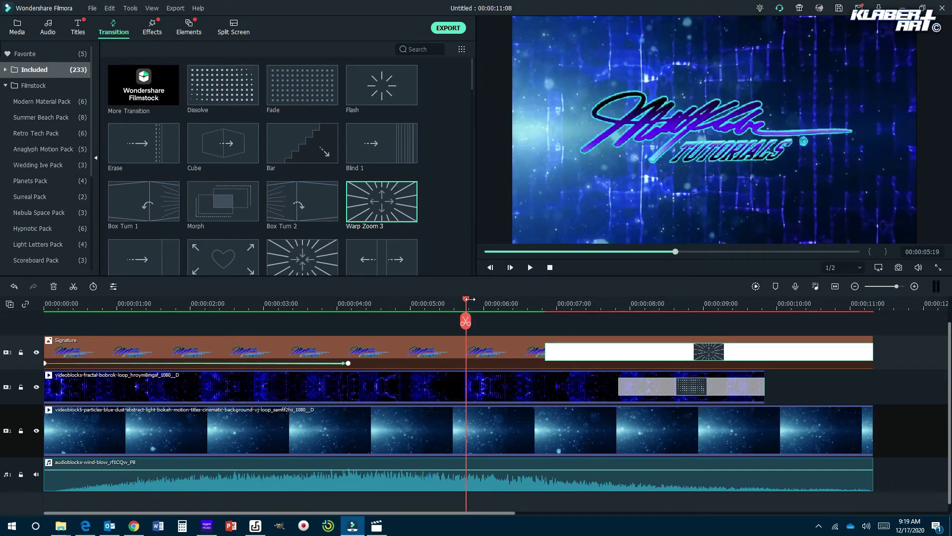
click(530, 267)
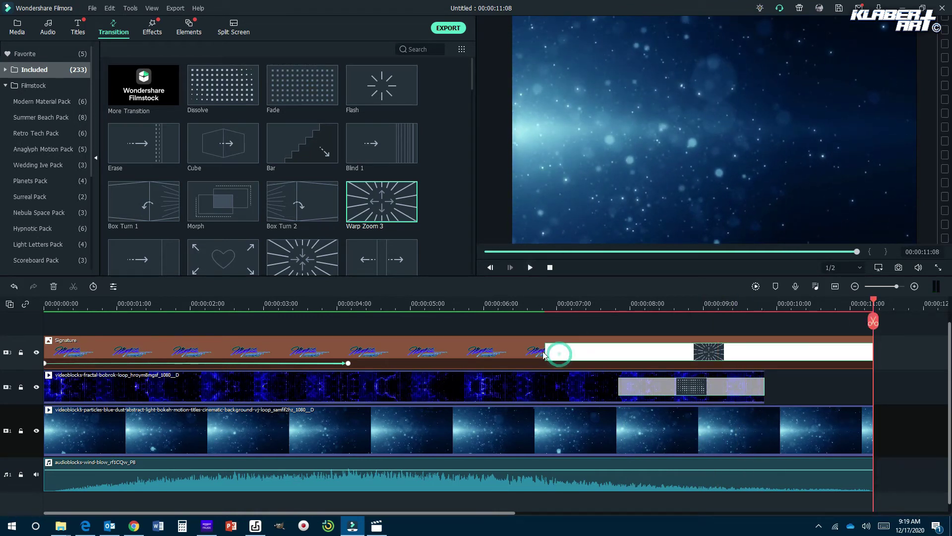
- Shorten the Warp Zoom 3 transition to start at about 8.5 s, then delete it from the Signature clip
drag(673, 351, 672, 352)
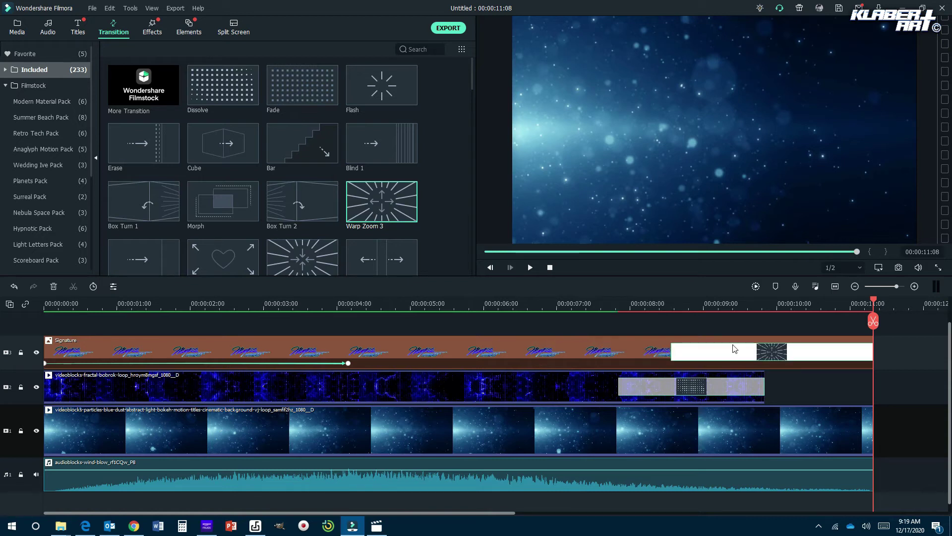
right_click(797, 353)
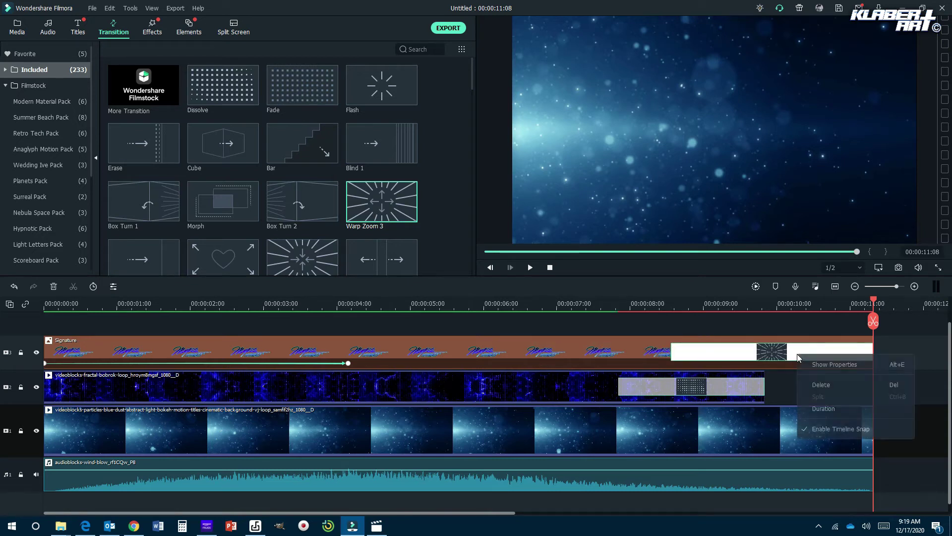
click(824, 384)
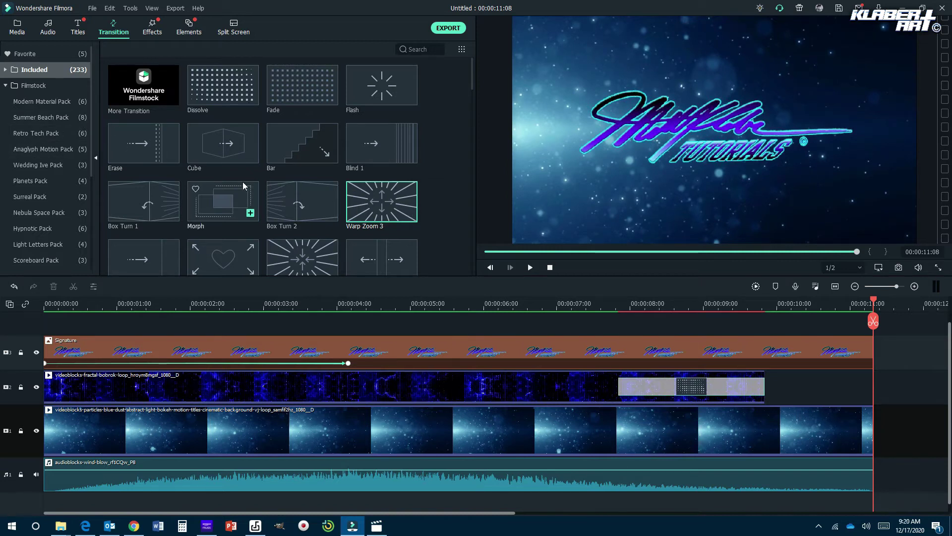
- Browse the transition library and preview the Warp 7 sample
scroll(243, 182, down, 3)
scroll(241, 188, down, 3)
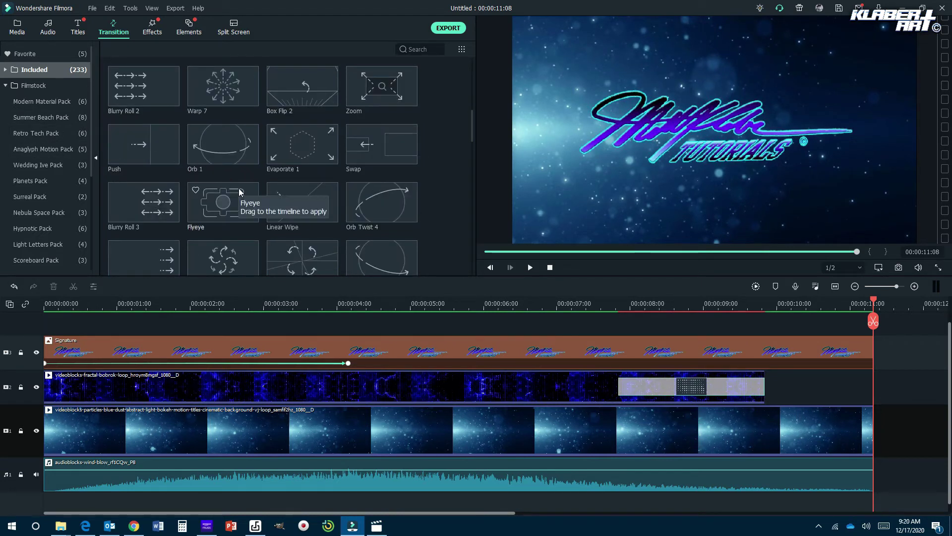
click(230, 93)
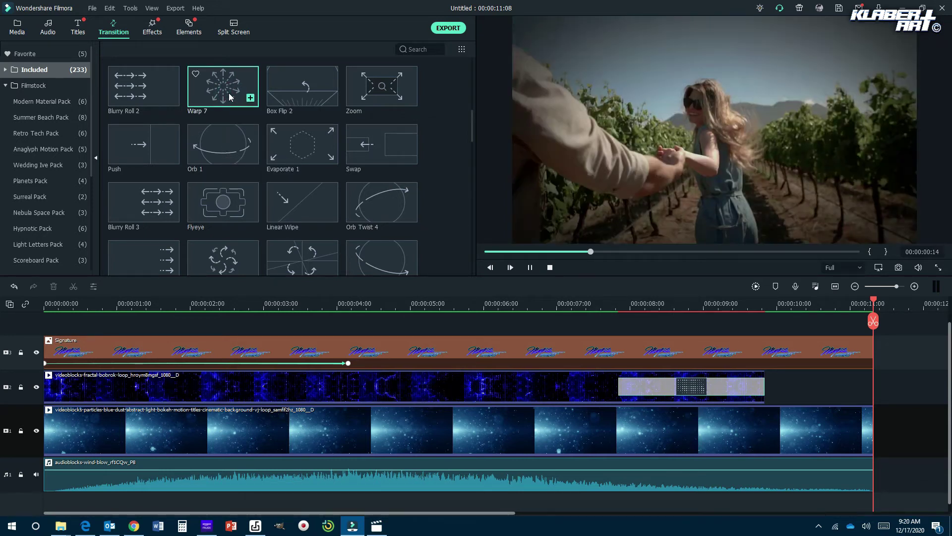
- Try the Pinwheel transition on the end of the Signature clip, preview it, and delete it
scroll(294, 174, down, 3)
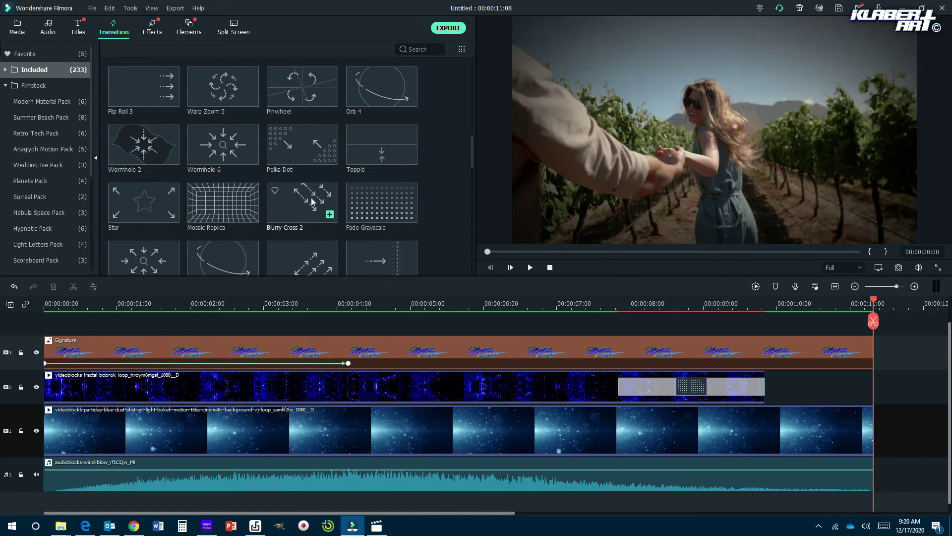
click(308, 94)
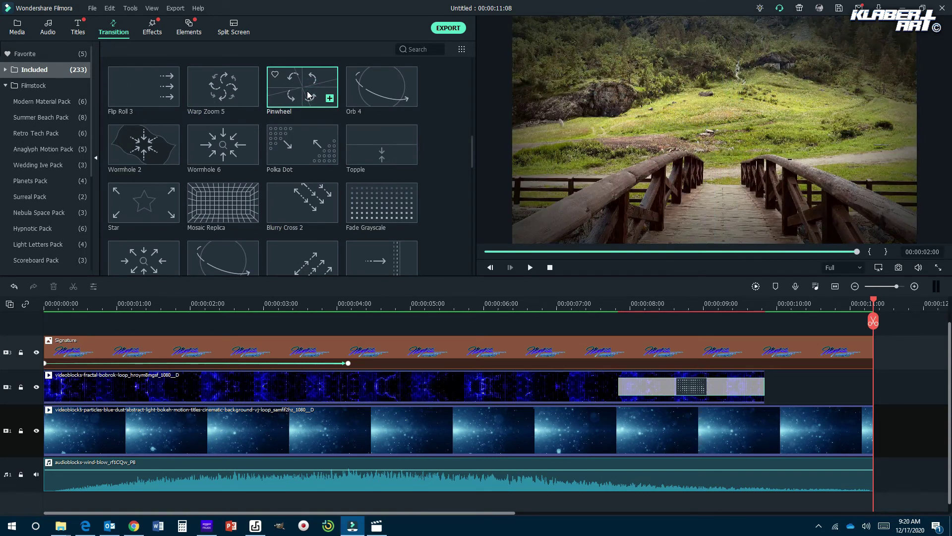
mouse_move(307, 87)
mouse_down()
mouse_move(772, 328)
mouse_move(773, 344)
mouse_up()
click(695, 302)
click(529, 267)
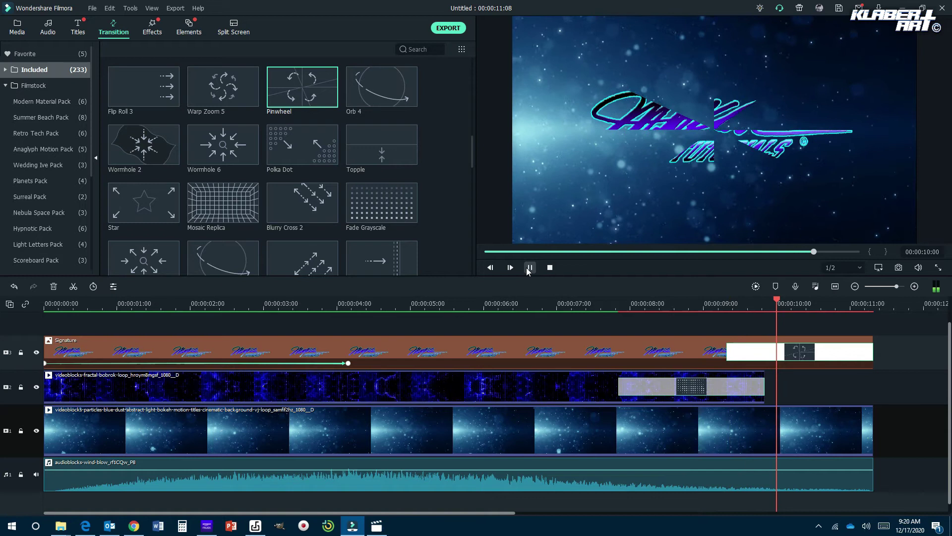
right_click(830, 356)
click(852, 380)
- Try the Wave transition on the end of the Signature clip, play it back, and remove it
scroll(333, 169, down, 3)
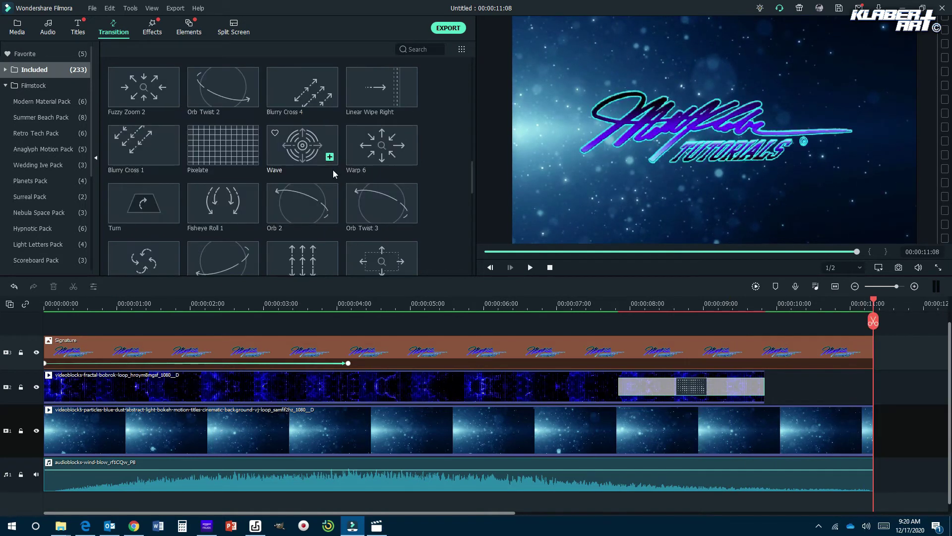
click(311, 154)
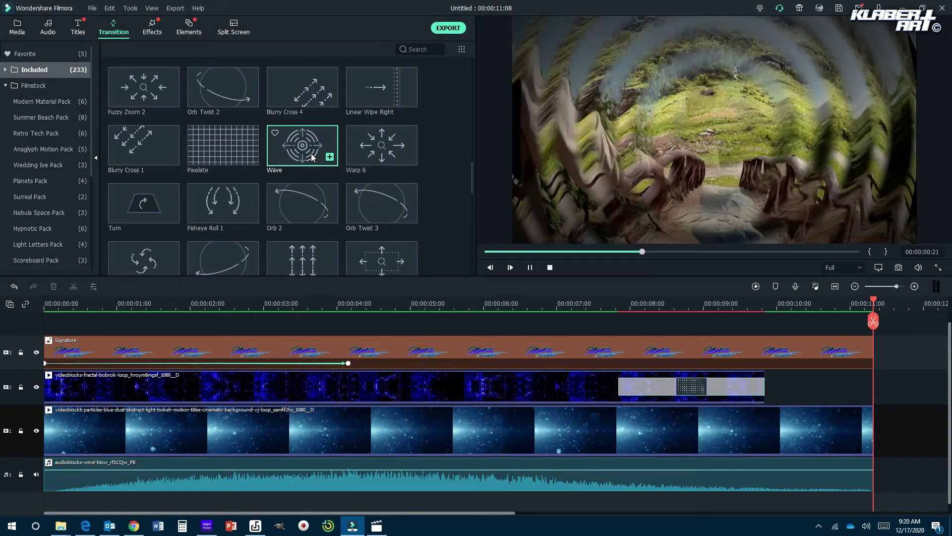
drag(312, 157, 761, 349)
click(700, 304)
click(531, 267)
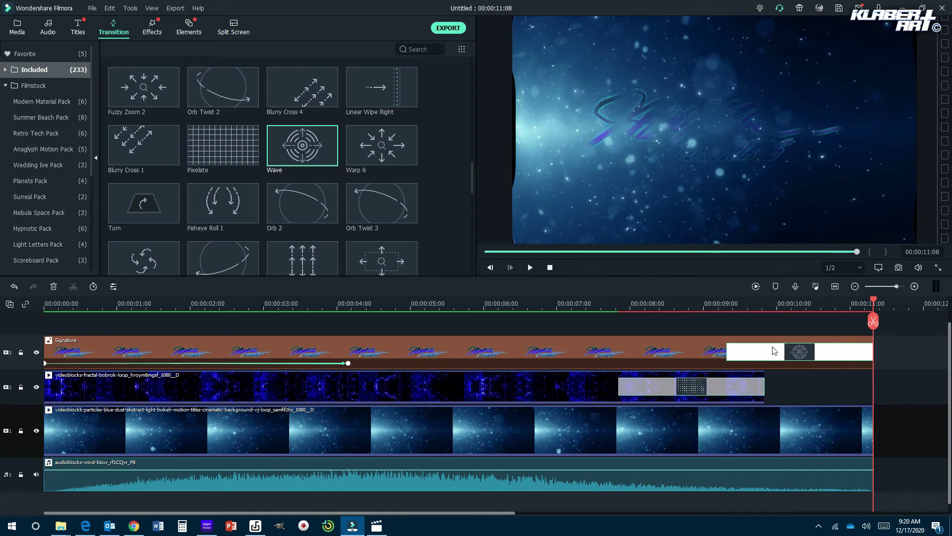
right_click(772, 347)
click(796, 379)
- Try the Dispersion Blur transition on the end of the Signature clip, preview it, and delete it
scroll(307, 165, down, 3)
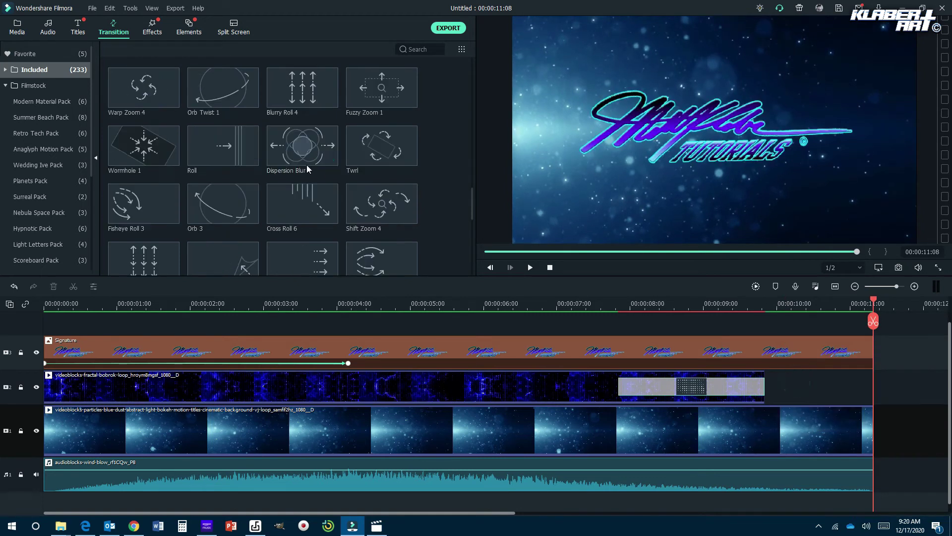
mouse_move(314, 146)
mouse_move(314, 147)
mouse_down()
mouse_move(758, 342)
mouse_move(748, 353)
mouse_up()
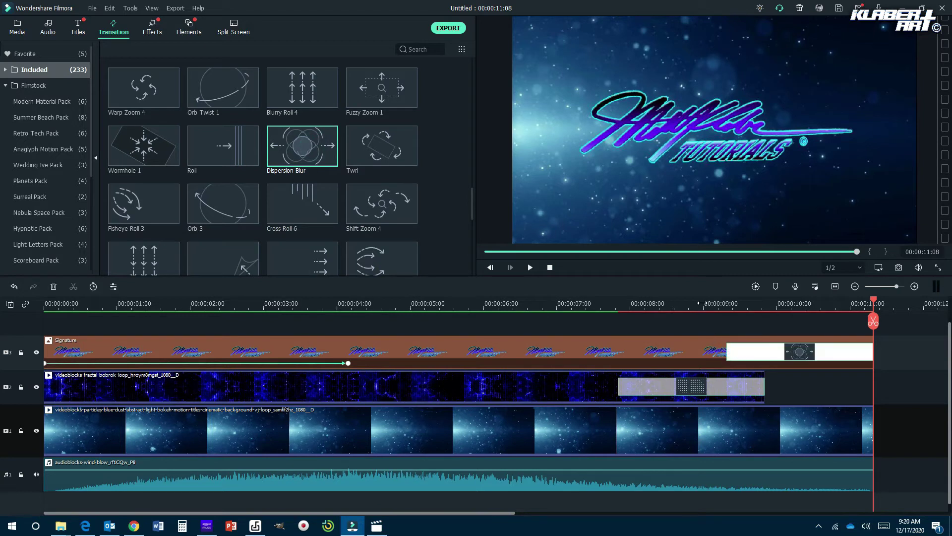
click(529, 268)
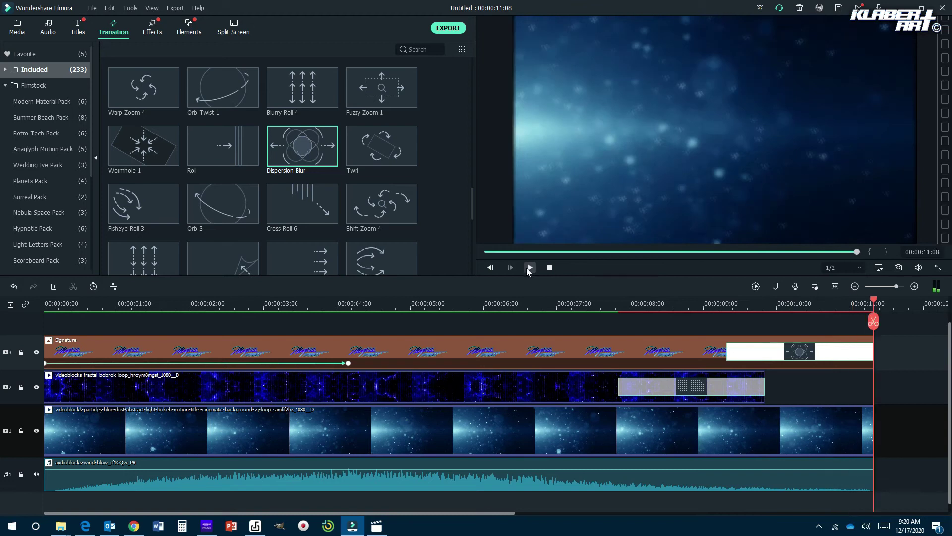
right_click(752, 353)
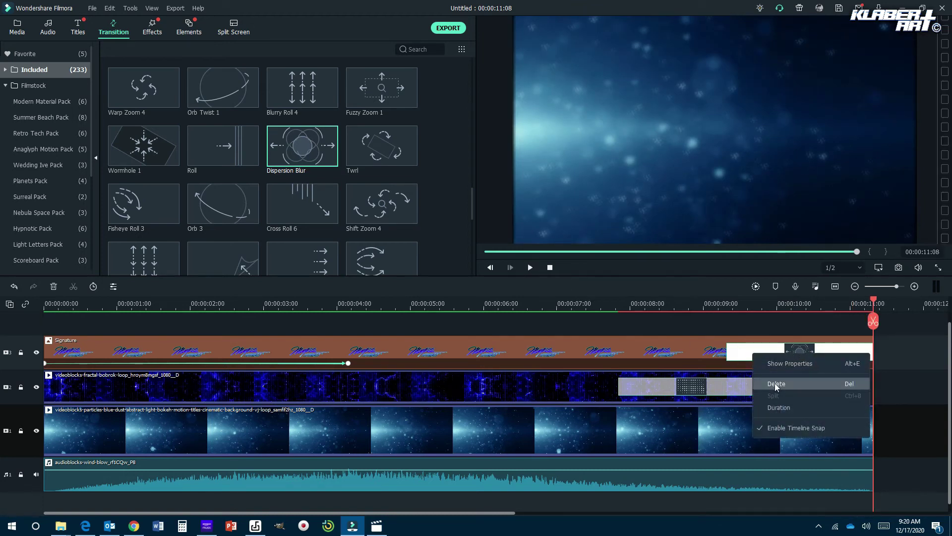
click(774, 383)
- Apply the Colour Distance transition to the end of the Signature clip and extend its start back to about 8.5 s
scroll(281, 192, down, 5)
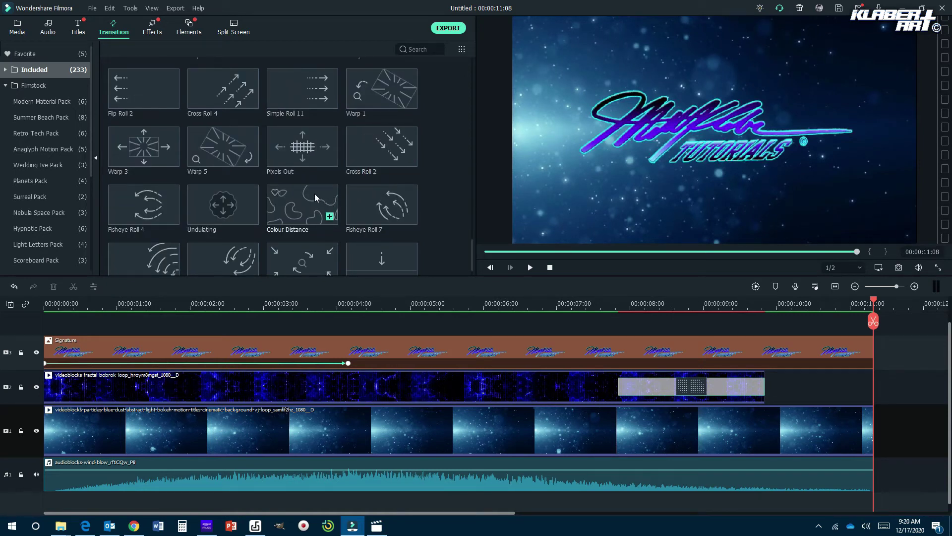
click(314, 194)
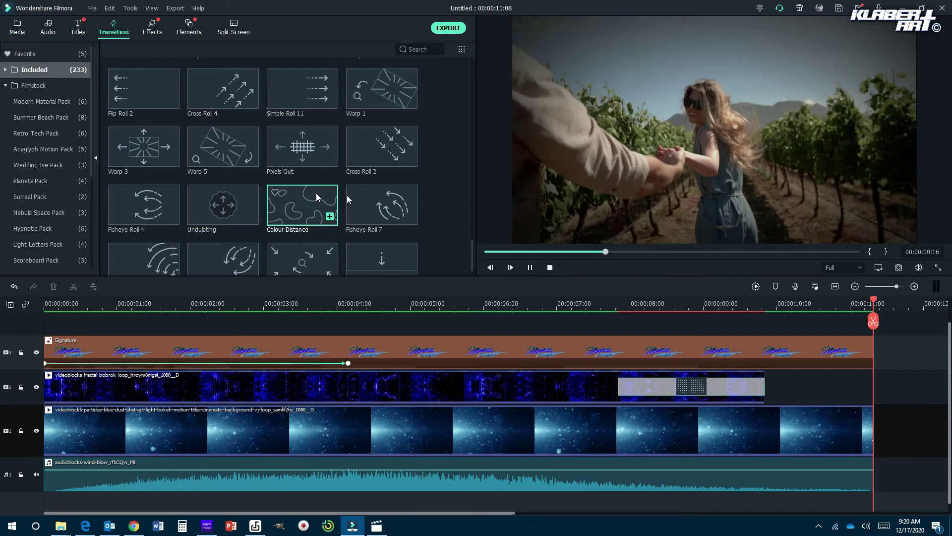
drag(548, 251, 794, 350)
drag(726, 350, 665, 350)
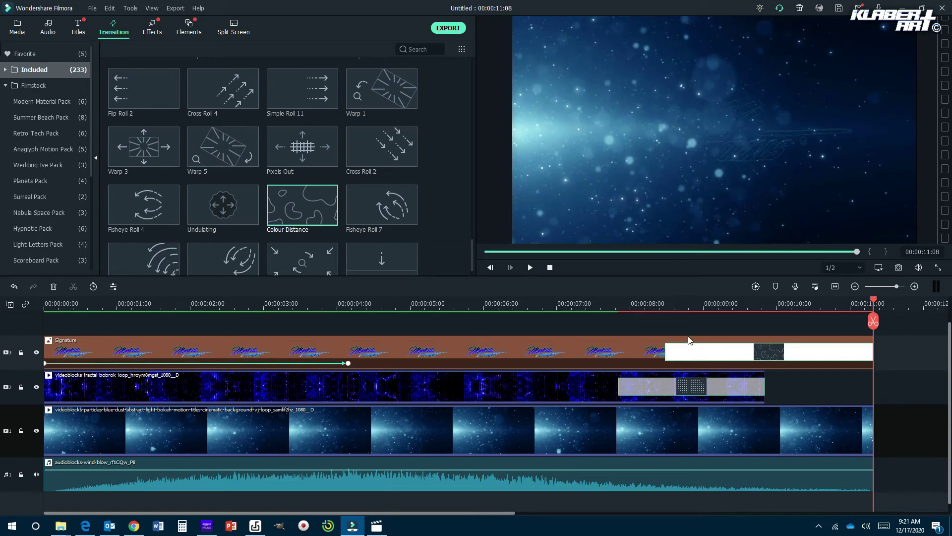
- Play the sequence from the beginning, render the timeline preview for smooth playback, and replay it
click(549, 267)
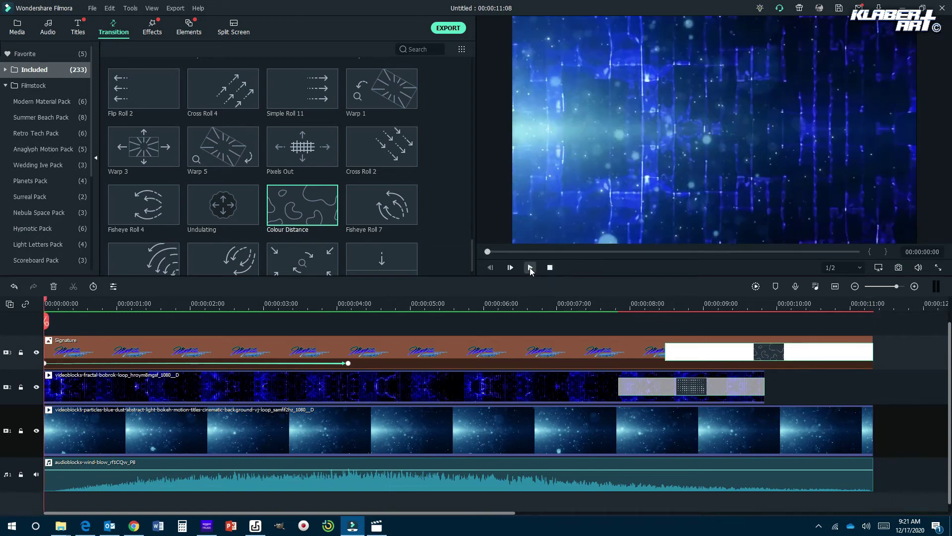
click(530, 267)
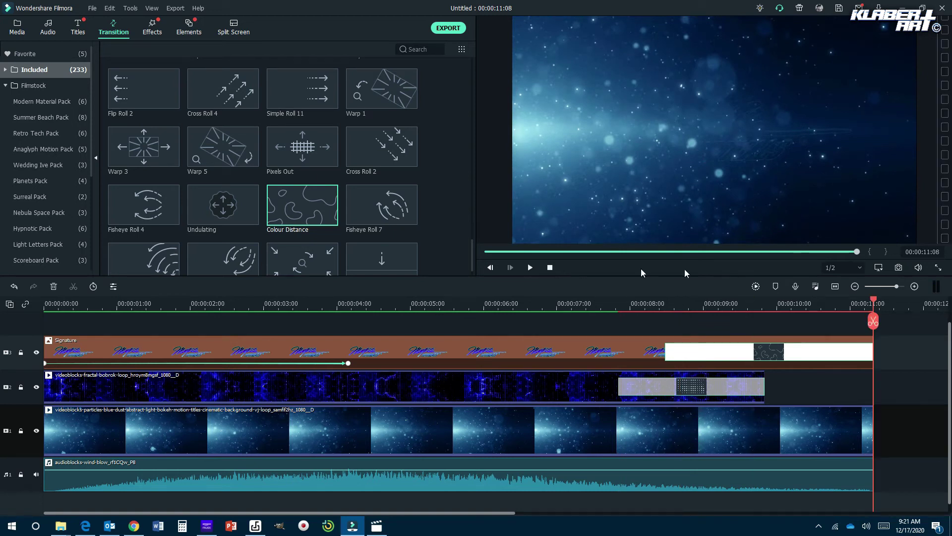
click(755, 287)
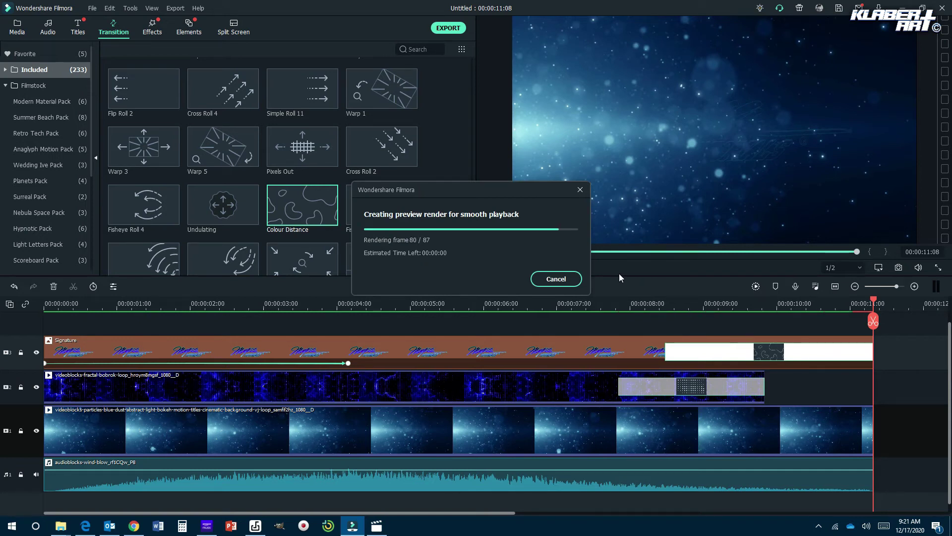
click(550, 268)
click(530, 268)
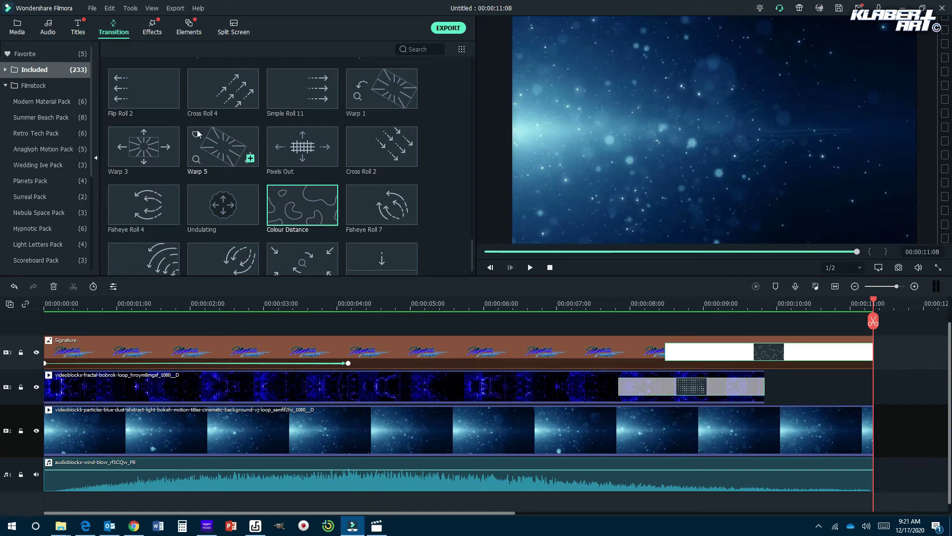
- Apply a Fade transition to the start of the blue dust particles clip and shorten it to about 0.3 s
scroll(190, 116, up, 10)
scroll(189, 112, up, 5)
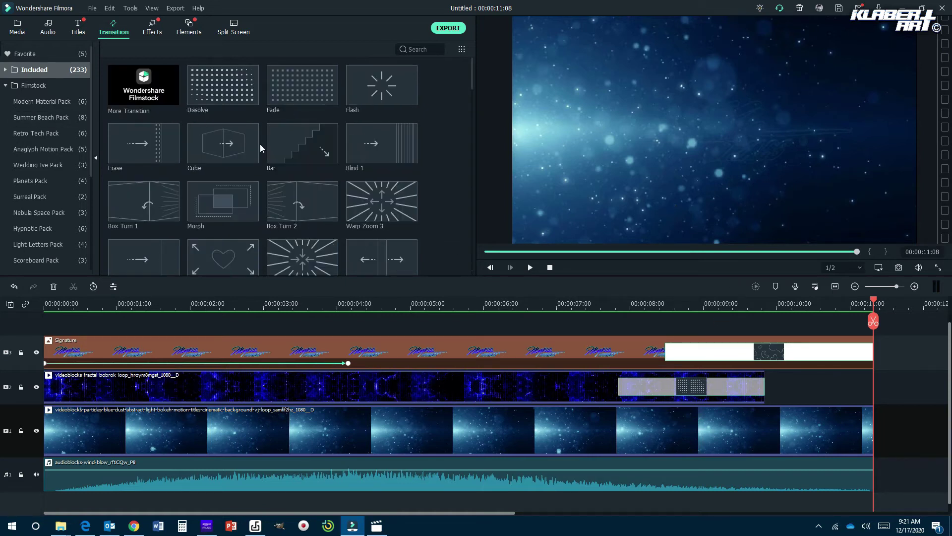
click(552, 269)
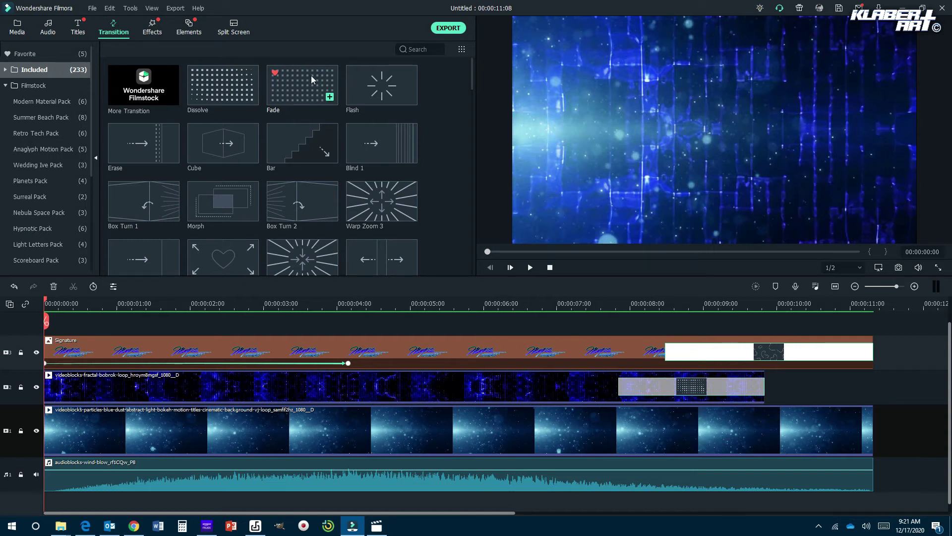
drag(296, 77, 241, 190)
drag(164, 321, 121, 424)
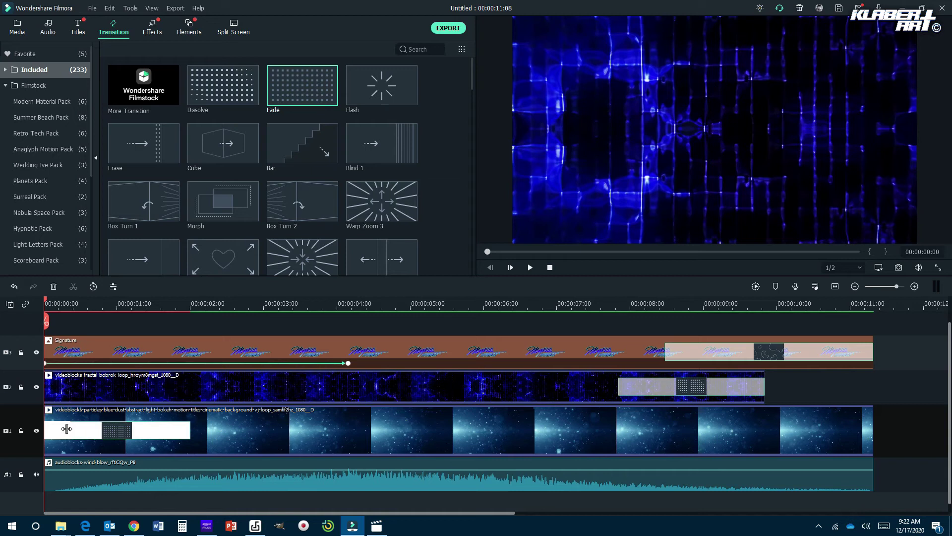
drag(61, 429, 61, 429)
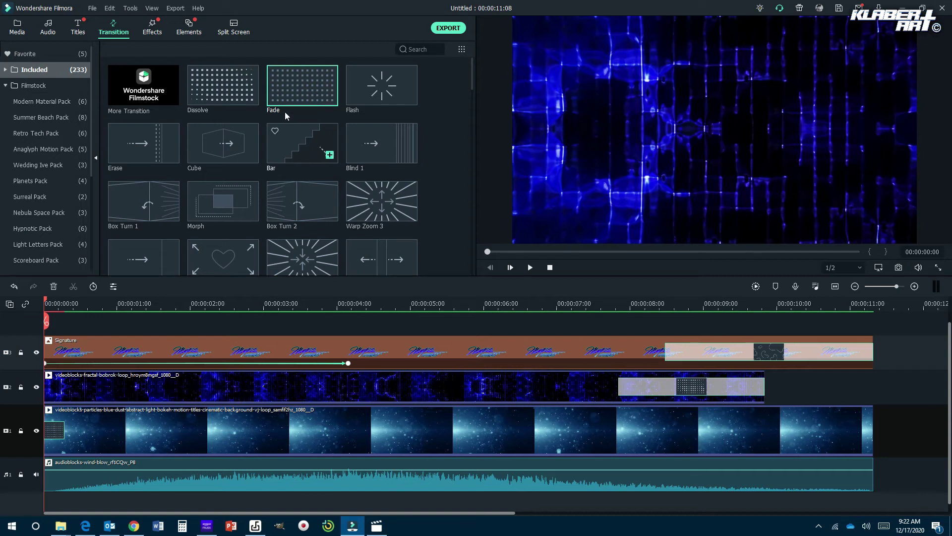
- Apply a Fade transition to the start of the fractal clip, shorten it to about 0.3 s, and preview the opening
drag(290, 109, 61, 379)
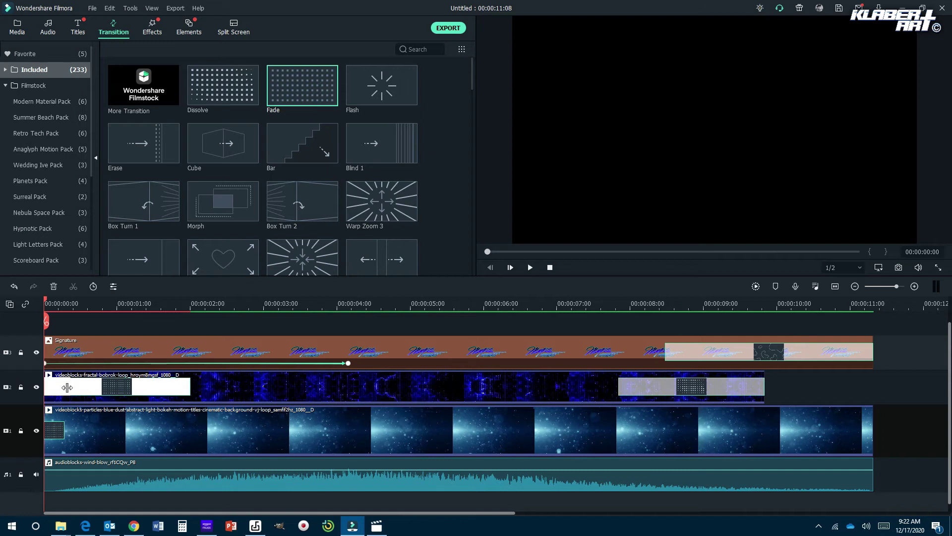
drag(64, 388, 62, 387)
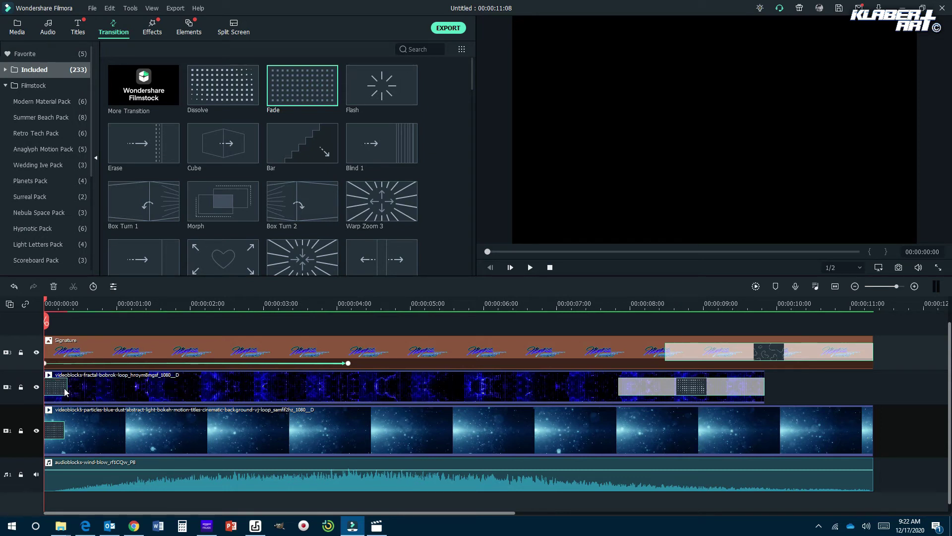
click(64, 387)
click(531, 267)
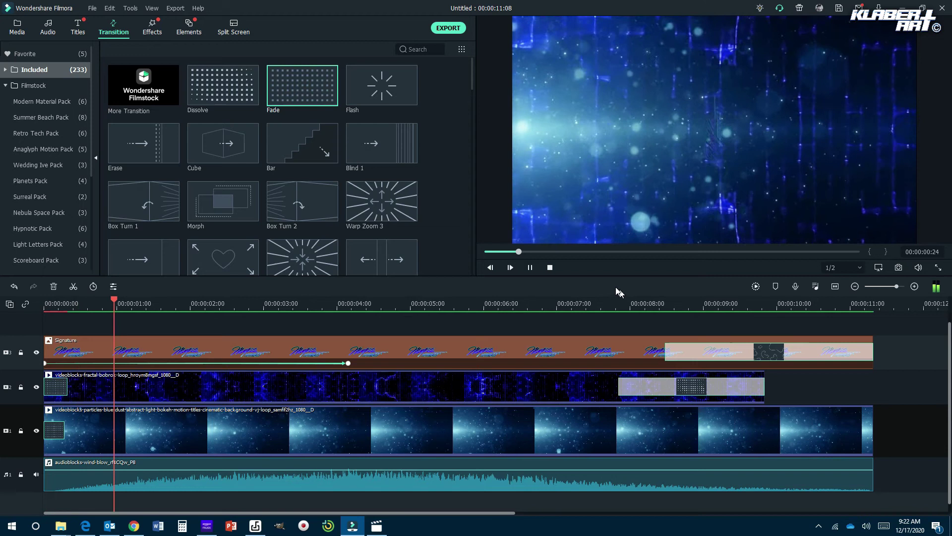
click(550, 267)
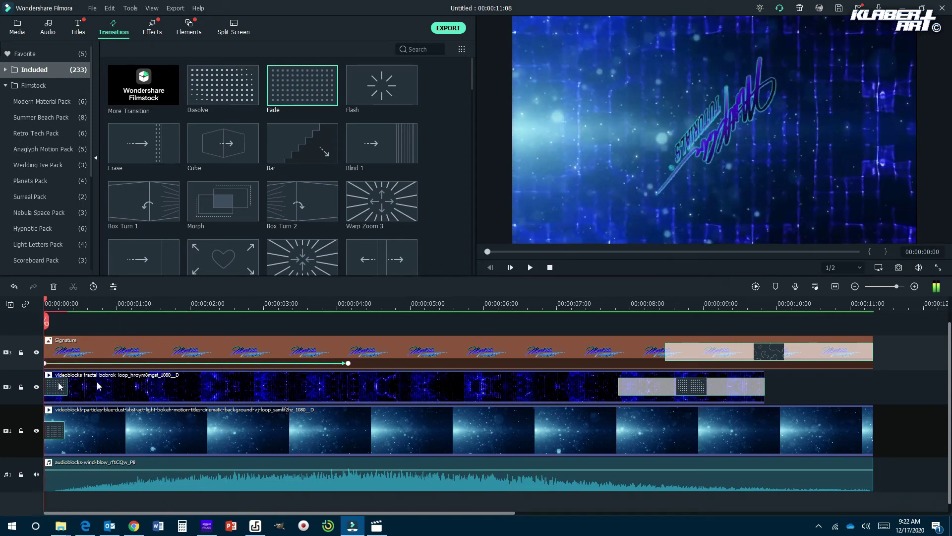
- Lengthen the opening Fade transitions on the fractal and blue dust particles clips to about 0.8 s each, and play the sequence
drag(67, 385, 95, 388)
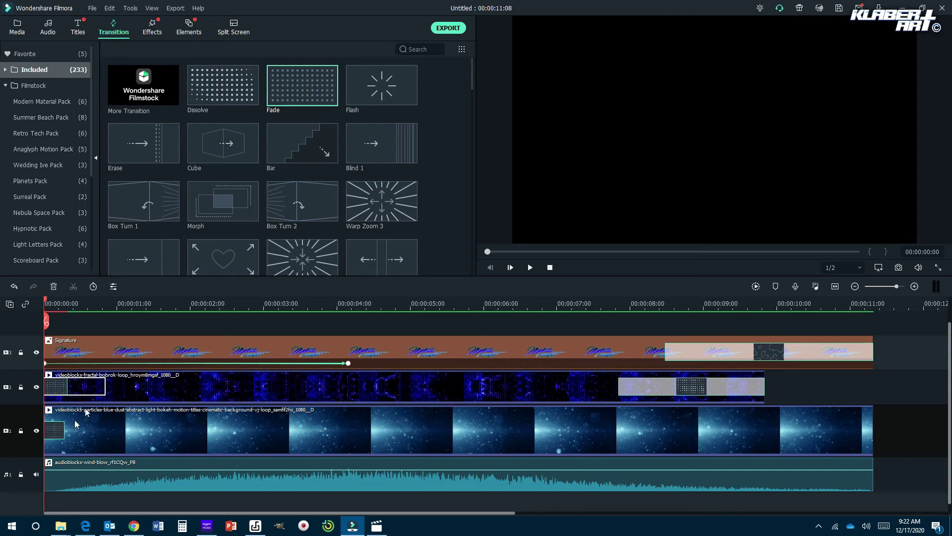
drag(65, 430, 106, 433)
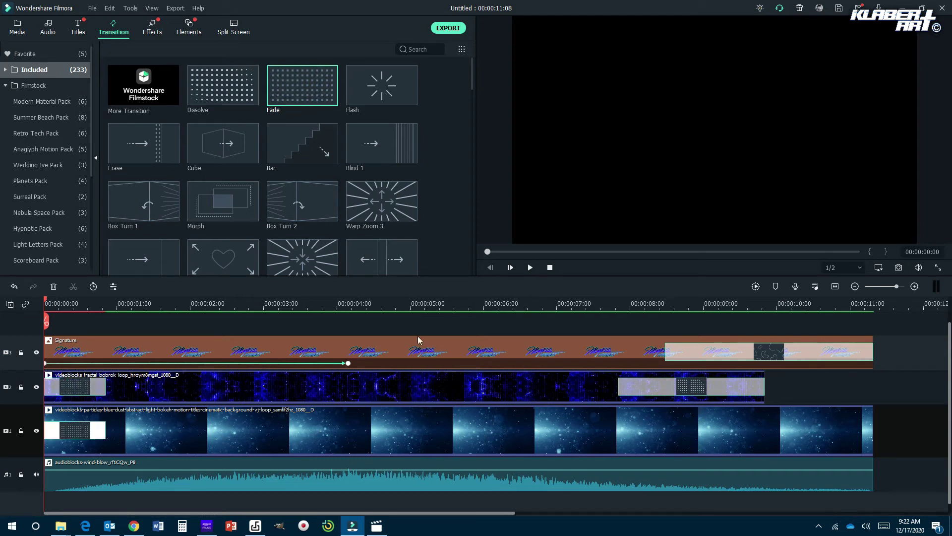
click(530, 267)
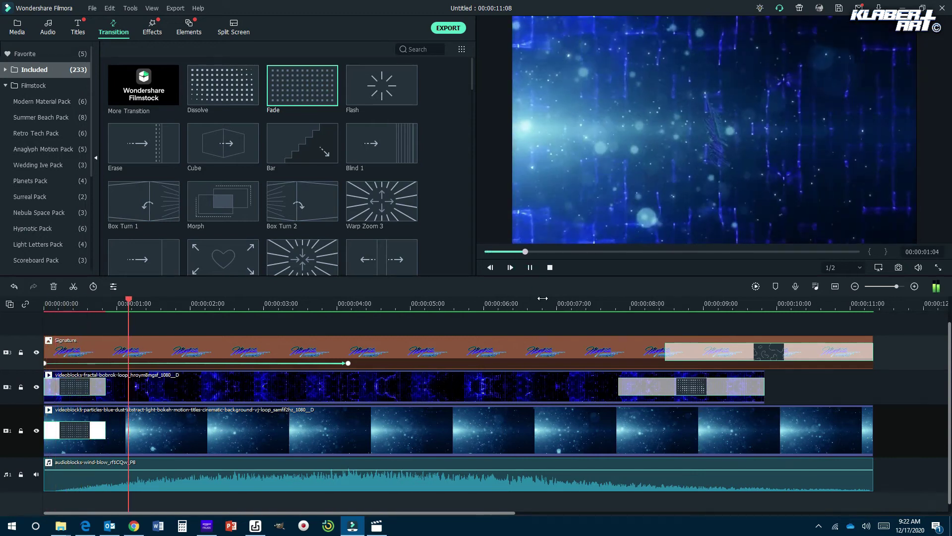
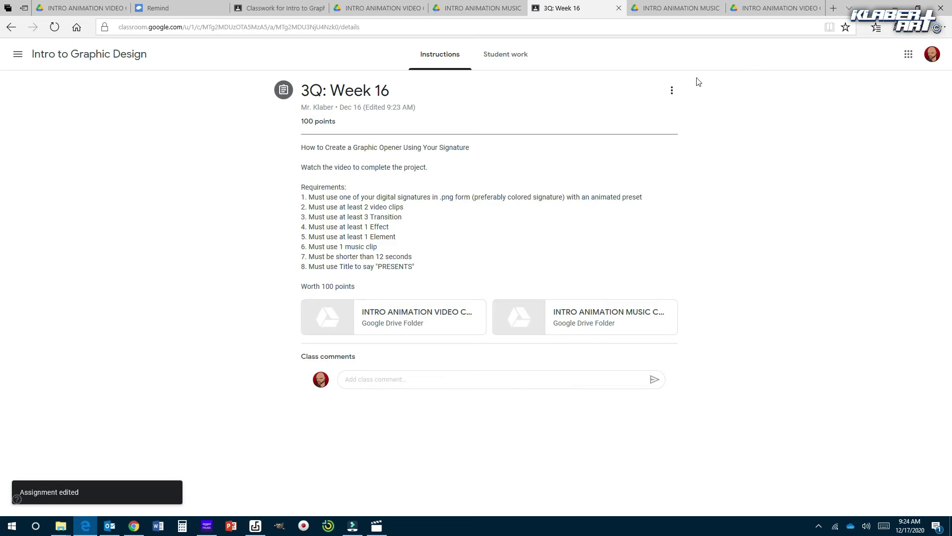
- In the Google Classroom assignment 3Q: Week 16, correct requirement 3 to read "Must use at least 3 Transitions" and save it
click(672, 90)
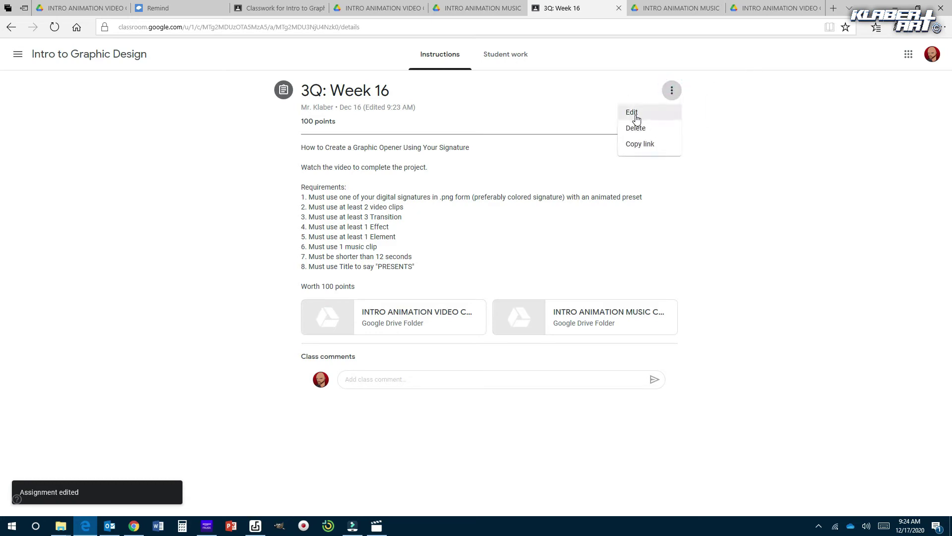
click(635, 115)
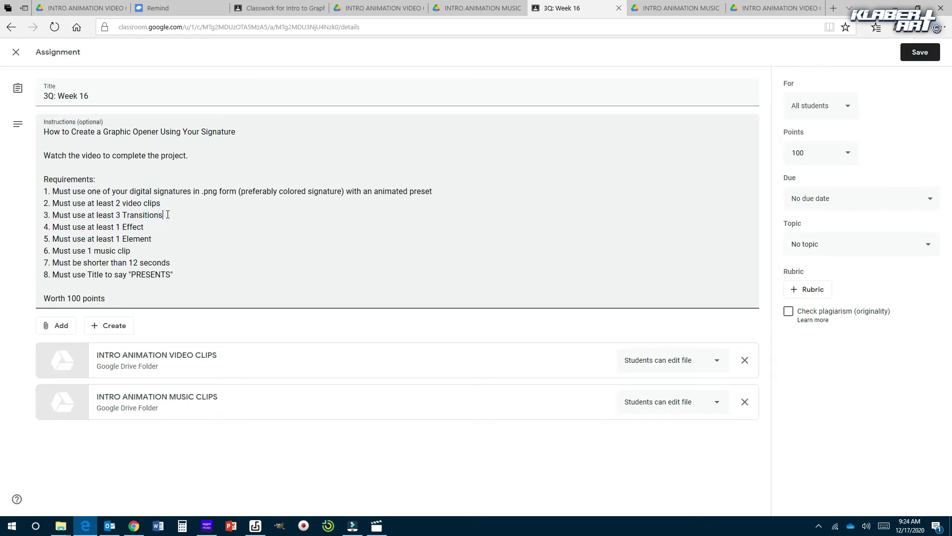
click(920, 52)
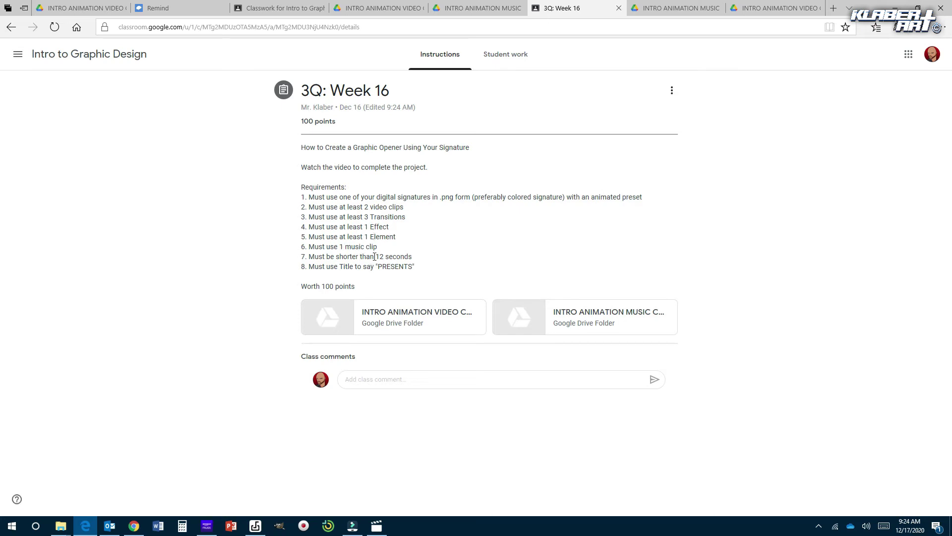
- Switch back to Filmora, play the sequence from the beginning, and pause at about 5 s
click(352, 526)
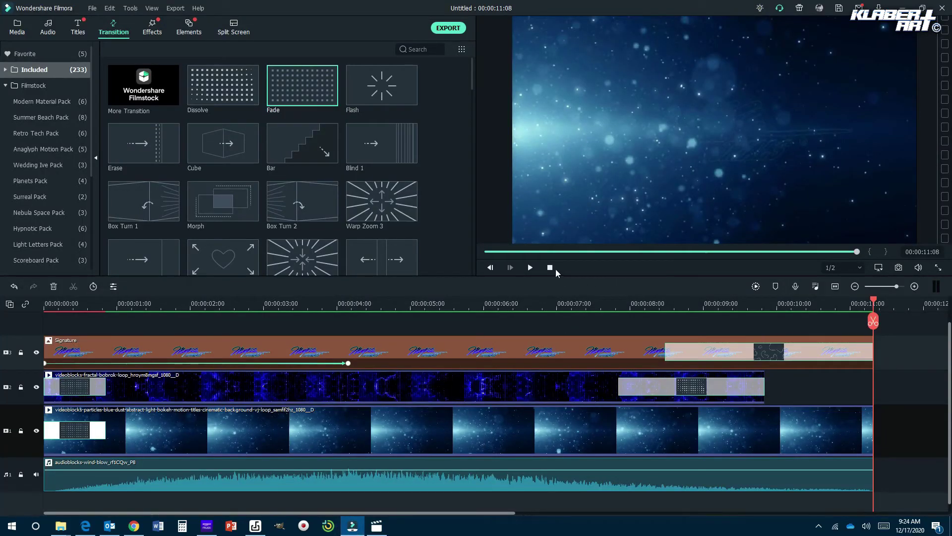
click(550, 267)
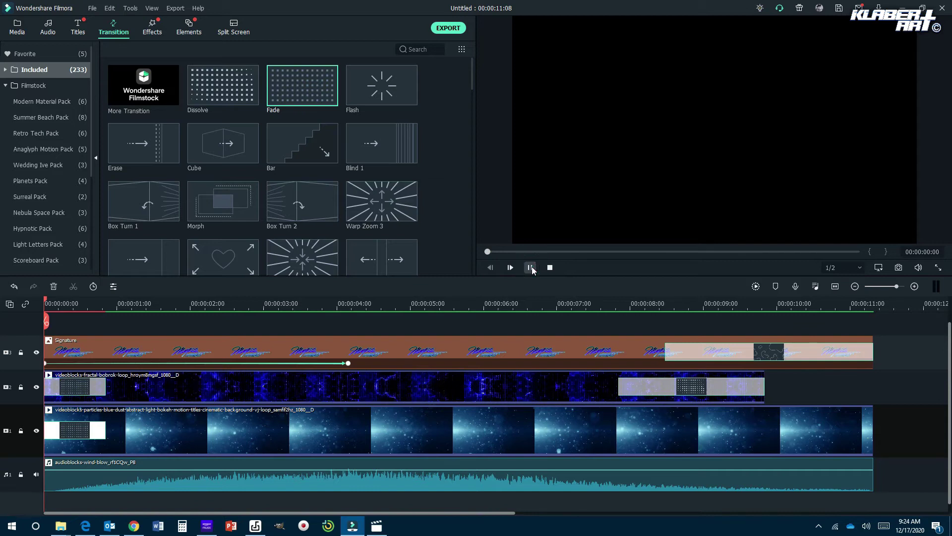
click(531, 267)
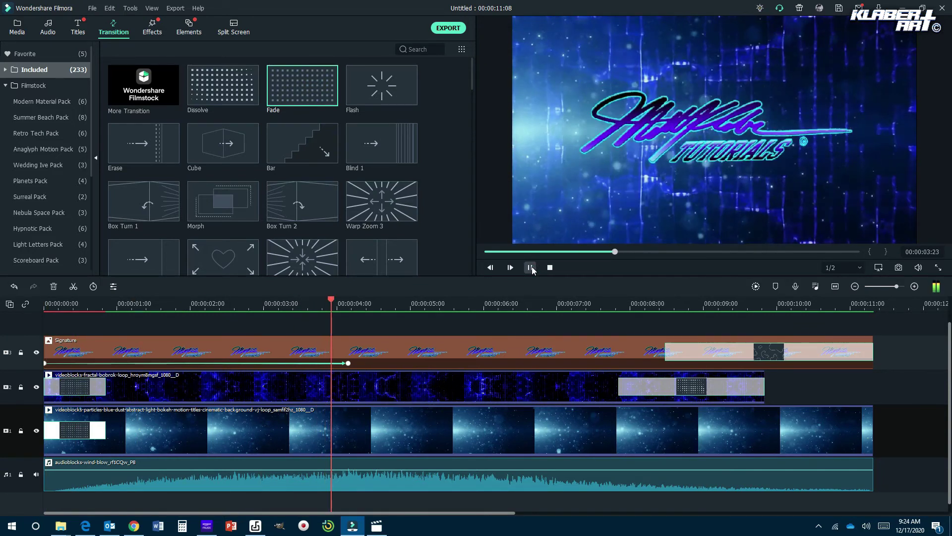
click(531, 267)
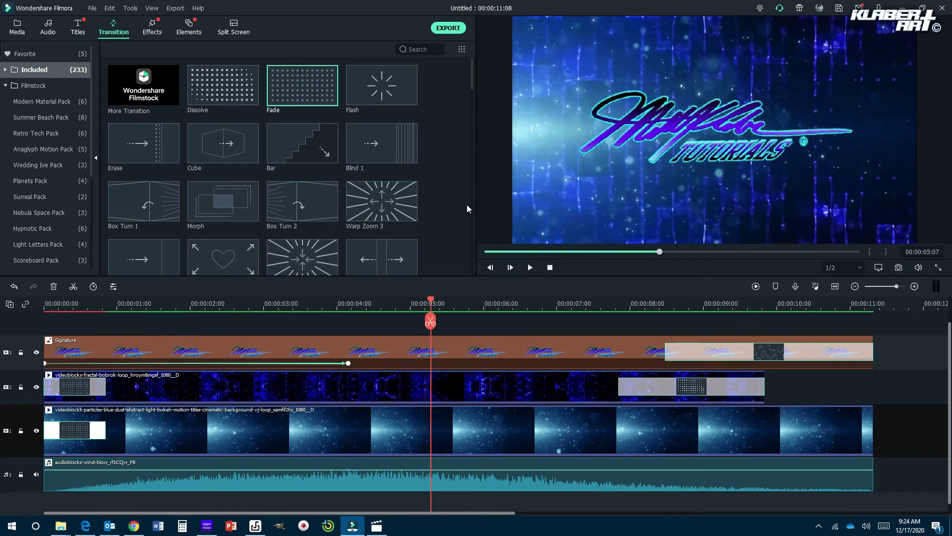
- Preview the Strong Glitch, Mosaic, 70s and Chromatic Aberration effects from the effects library
click(152, 25)
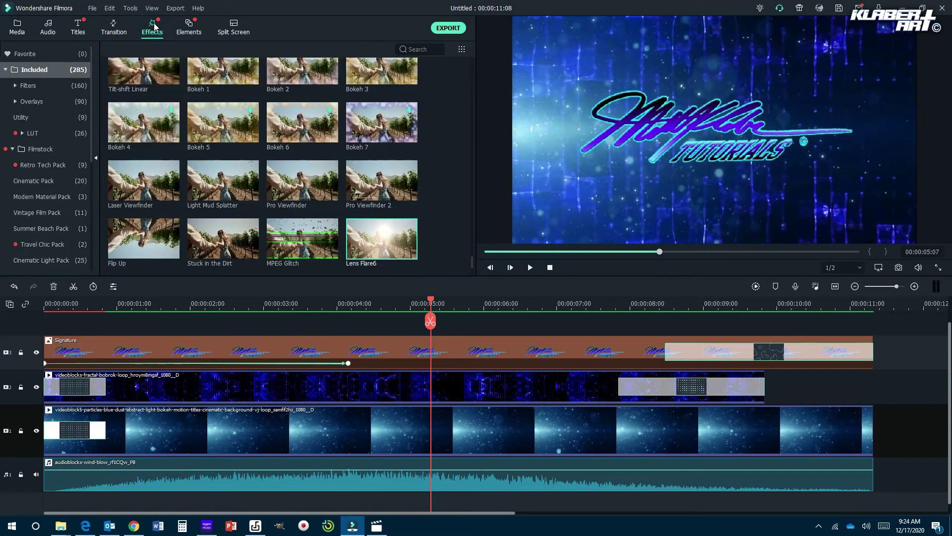
scroll(330, 176, up, 10)
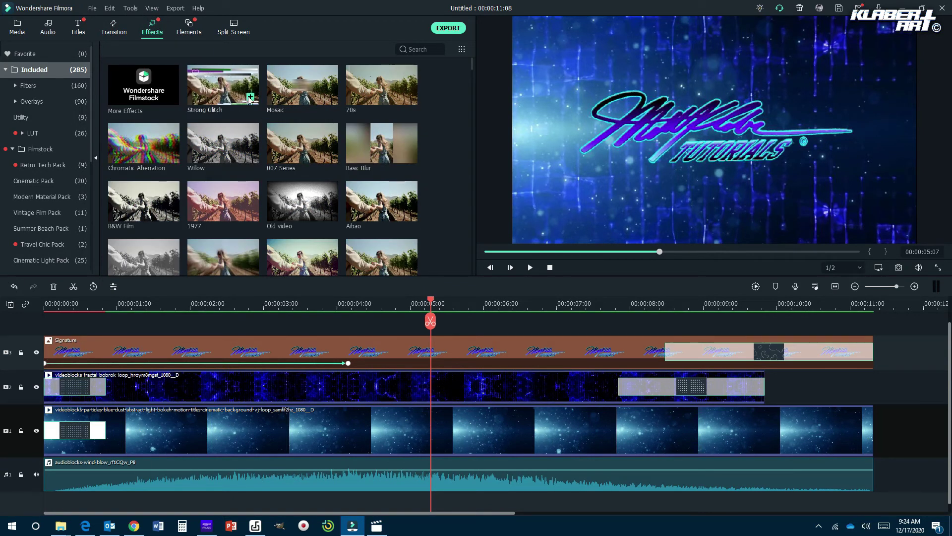
click(224, 90)
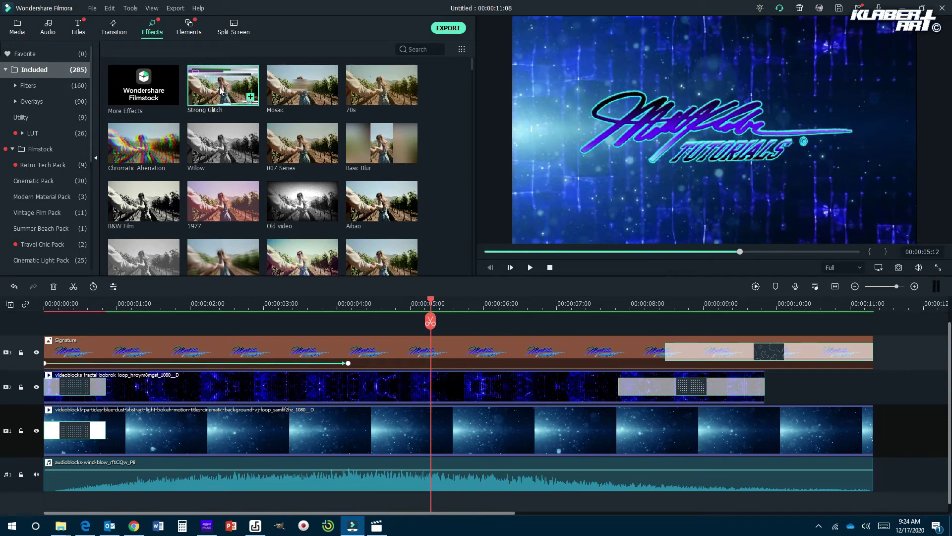
drag(221, 91, 473, 363)
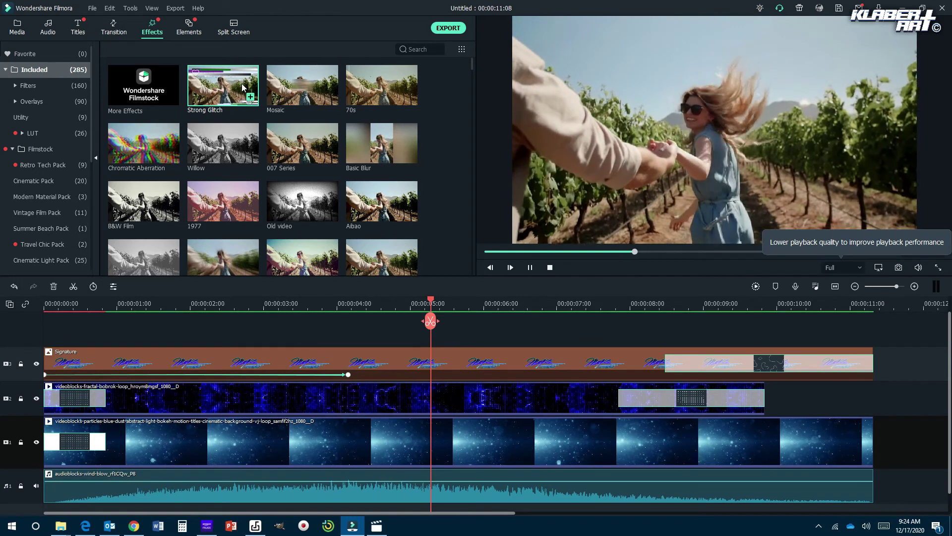
click(301, 85)
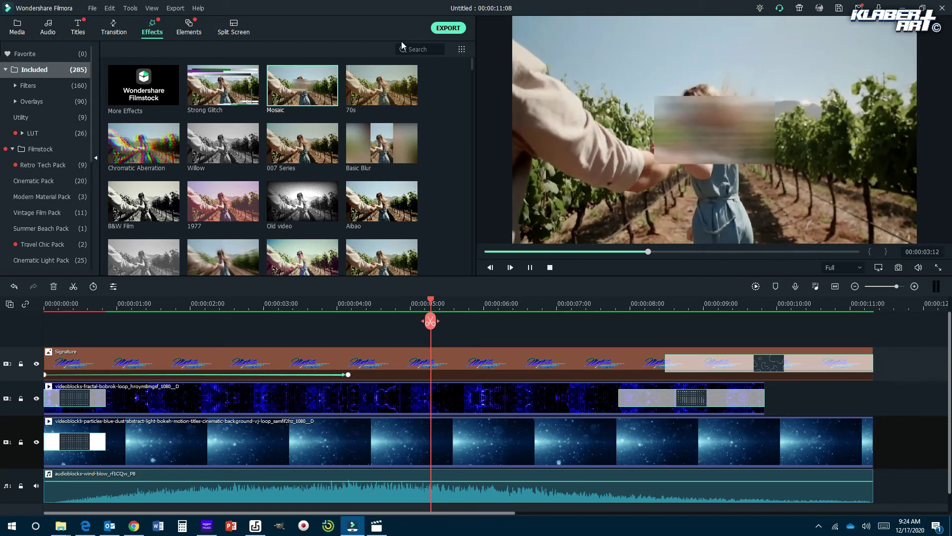
click(384, 84)
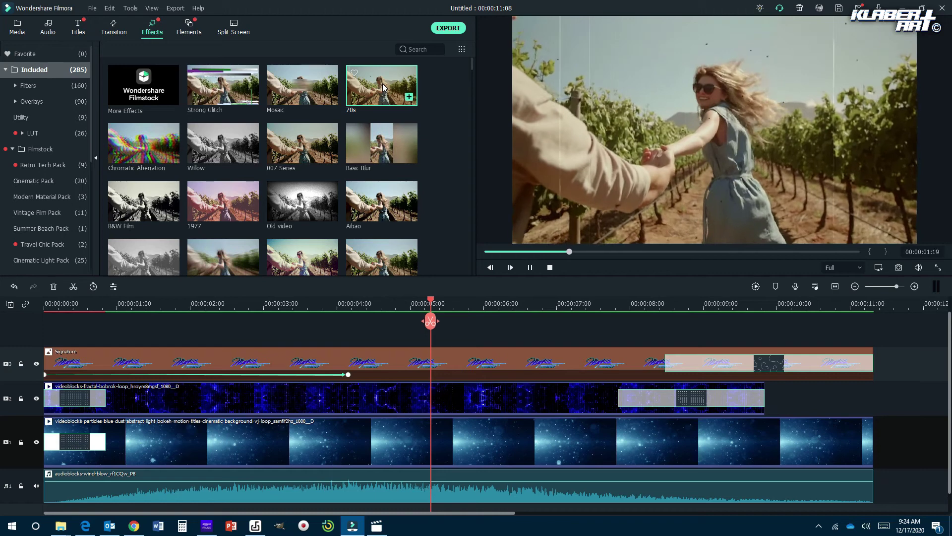
click(156, 153)
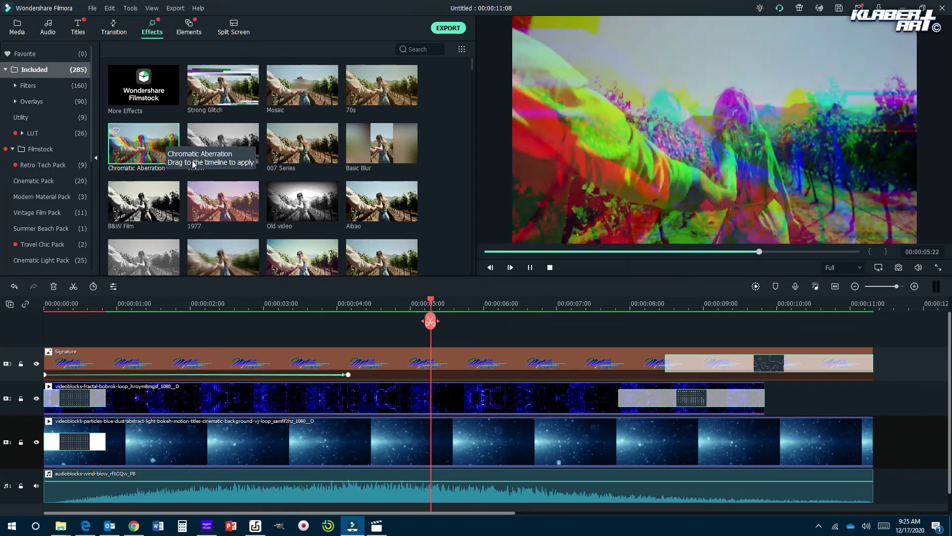
- Look through the rest of the included effects, previewing Hefe and Lens Flare 5
scroll(263, 202, down, 5)
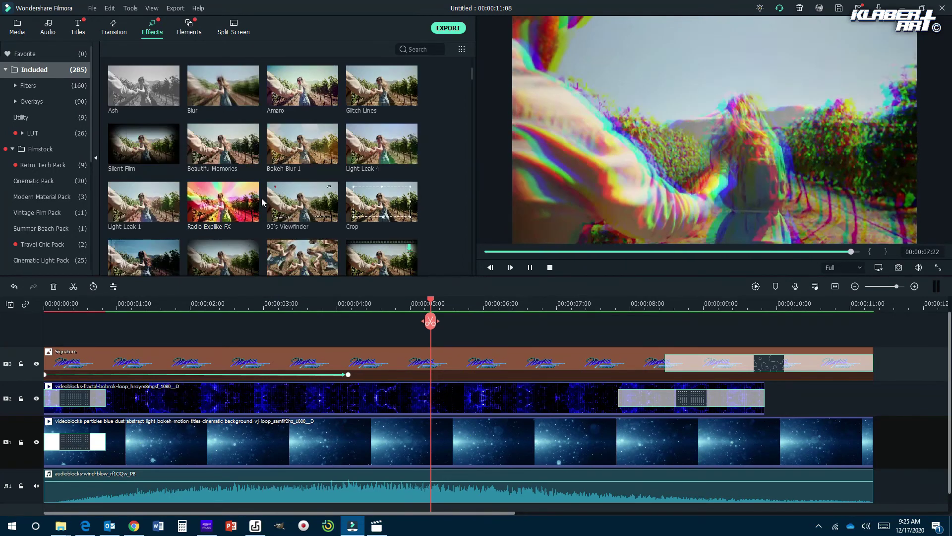
scroll(260, 198, down, 5)
scroll(260, 198, down, 5)
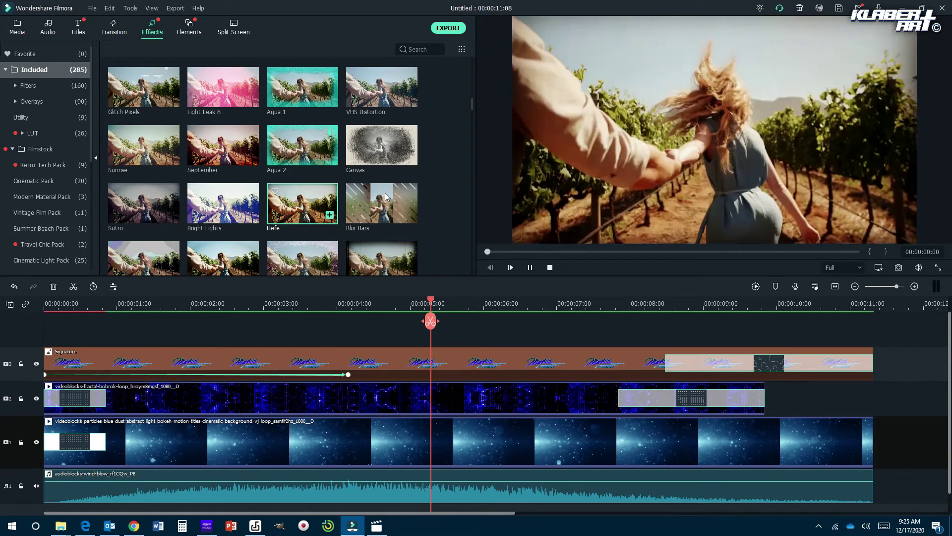
scroll(391, 199, down, 3)
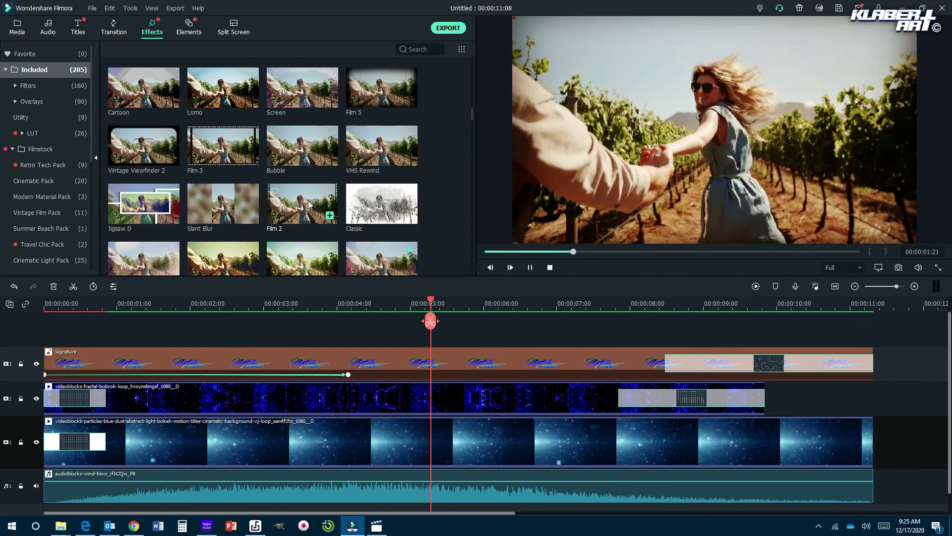
scroll(238, 209, down, 3)
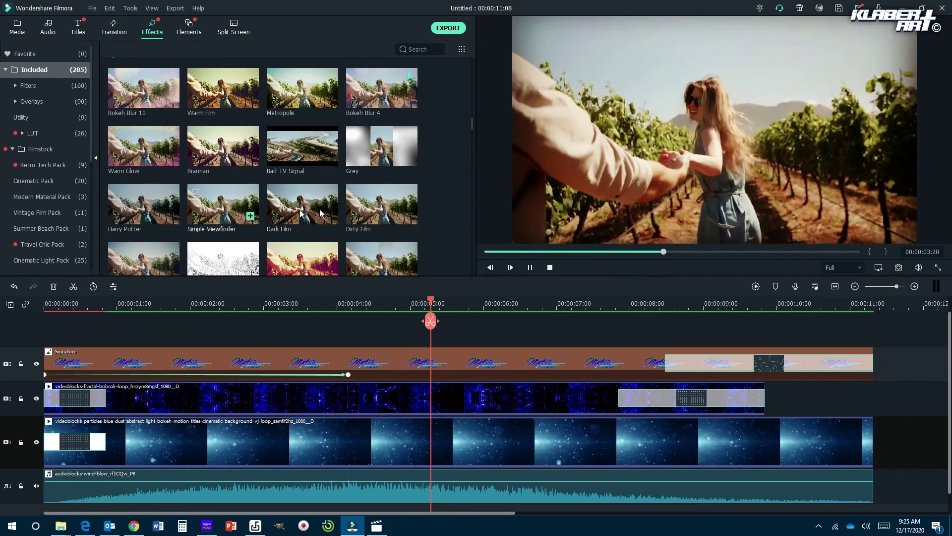
scroll(320, 213, down, 5)
scroll(319, 213, down, 5)
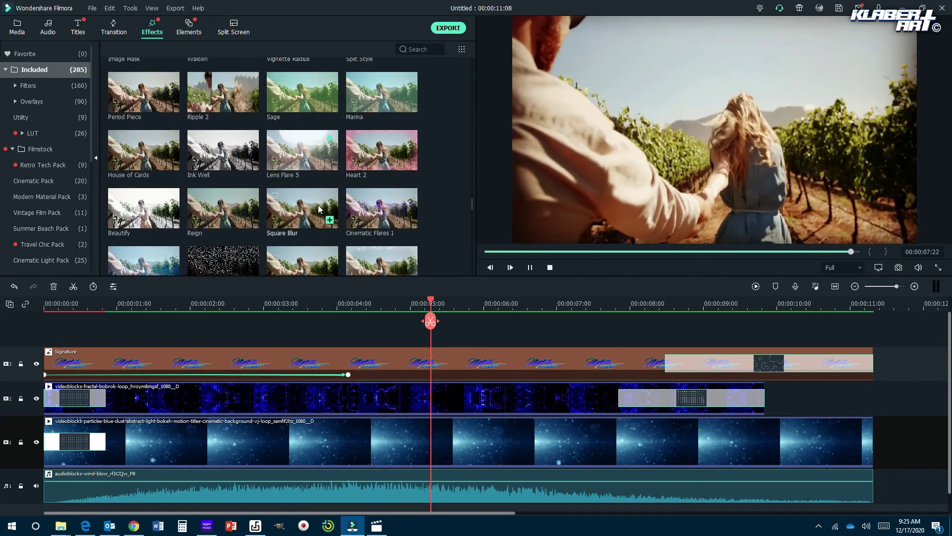
click(309, 153)
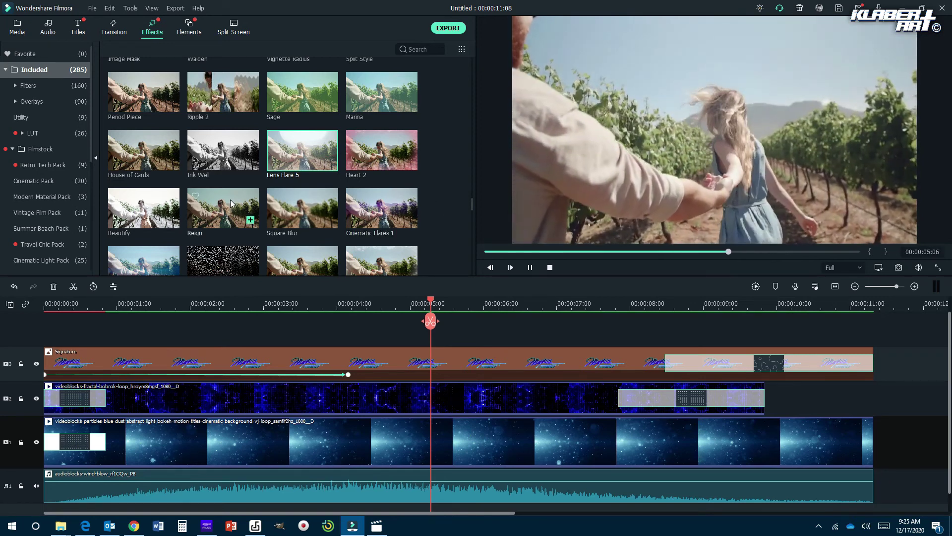
scroll(234, 197, up, 15)
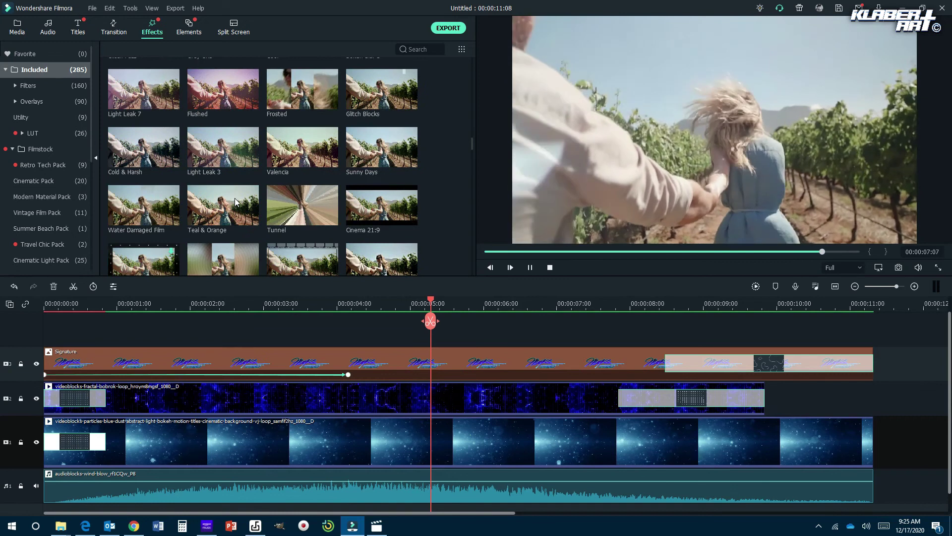
scroll(234, 198, up, 3)
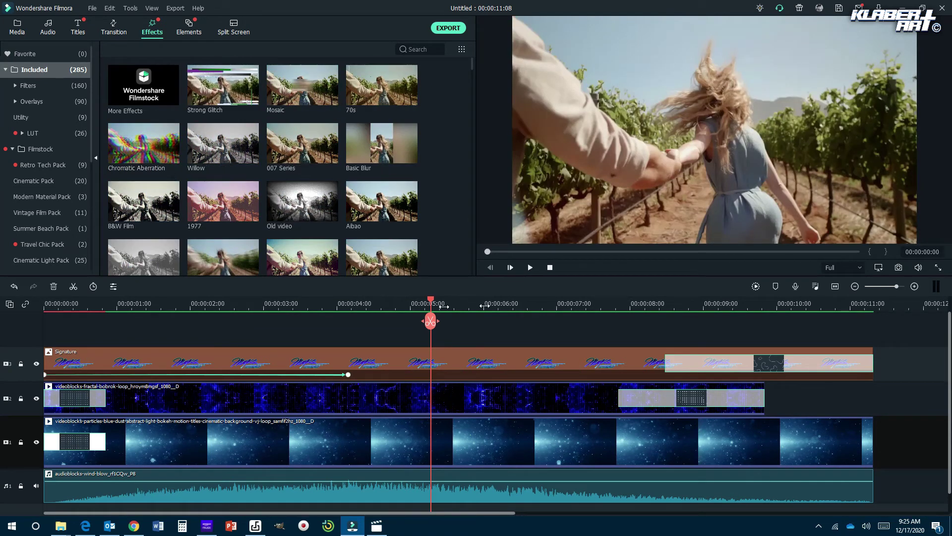
- Play from about 3.8 s to find where the signature stops moving, and place Chromatic Aberration above the Signature clip at about 4.1 s
drag(430, 298, 325, 304)
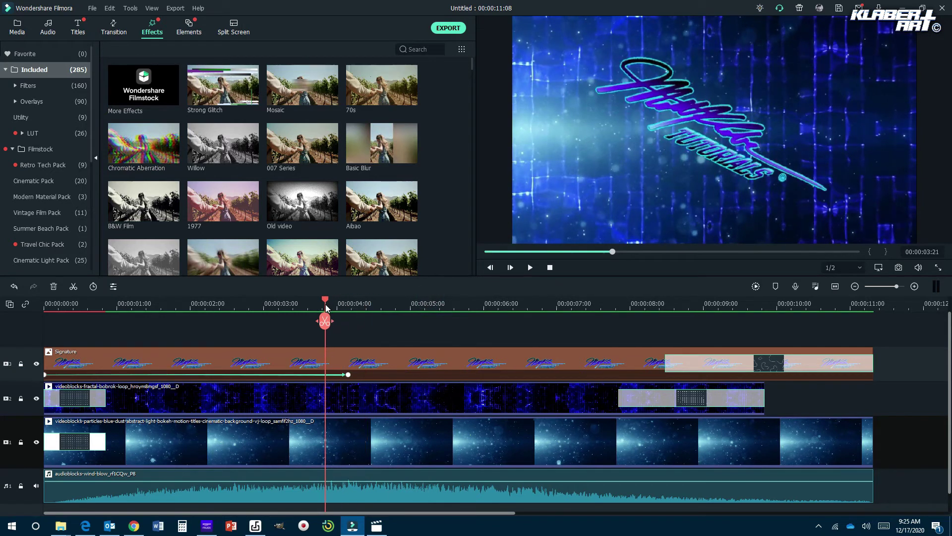
click(529, 269)
key(space)
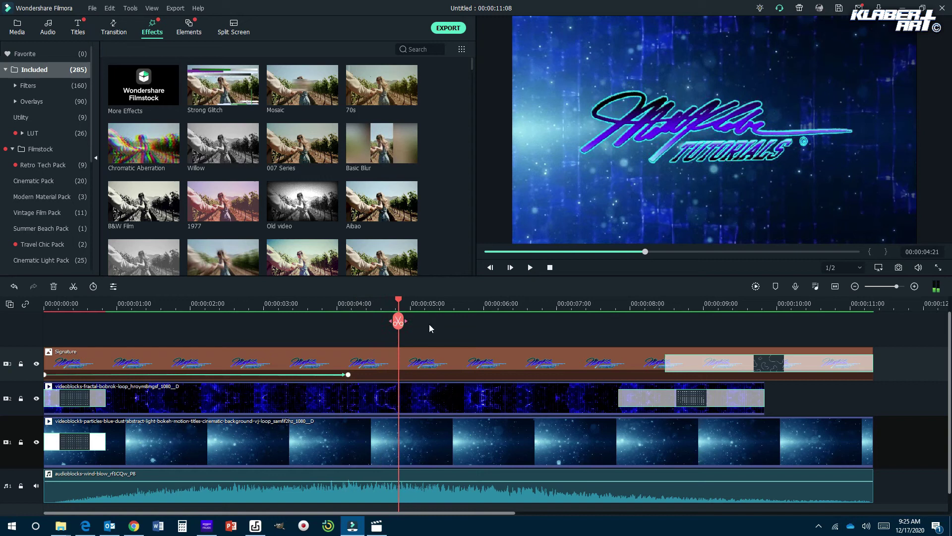
drag(160, 137, 241, 195)
mouse_move(356, 305)
mouse_down()
mouse_move(371, 331)
mouse_move(427, 360)
mouse_move(361, 368)
mouse_up()
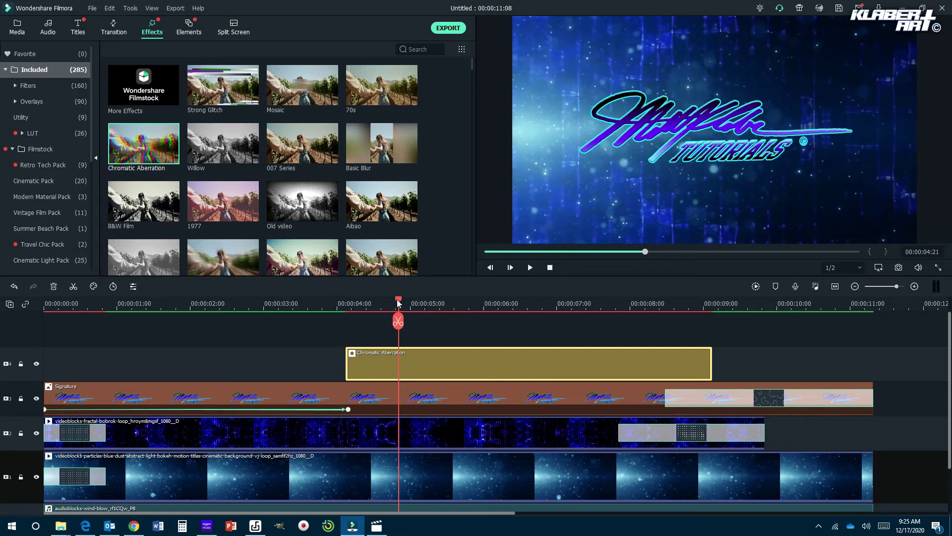
- Shorten the Chromatic Aberration effect to end at 00:00:04:20, with a duration of 00:00:00:17
drag(410, 304, 644, 327)
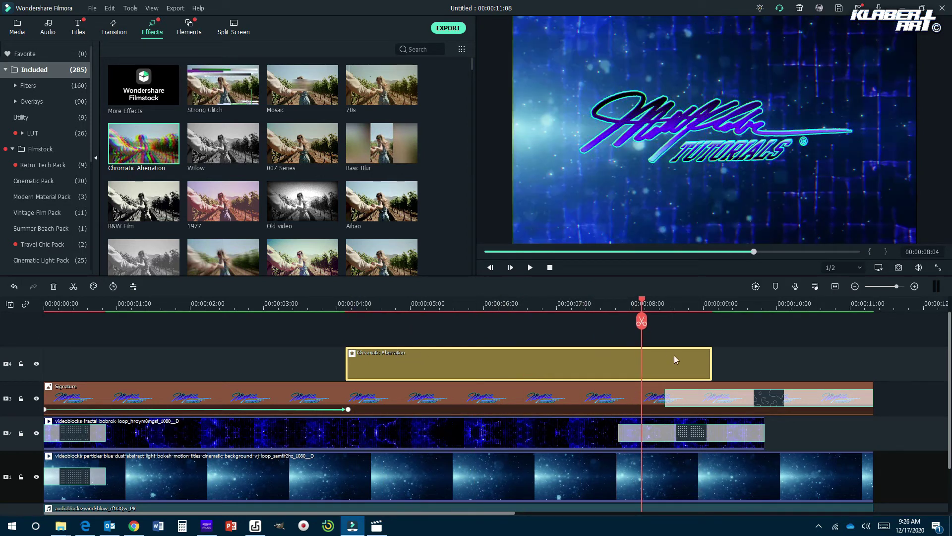
click(700, 365)
drag(711, 365, 394, 364)
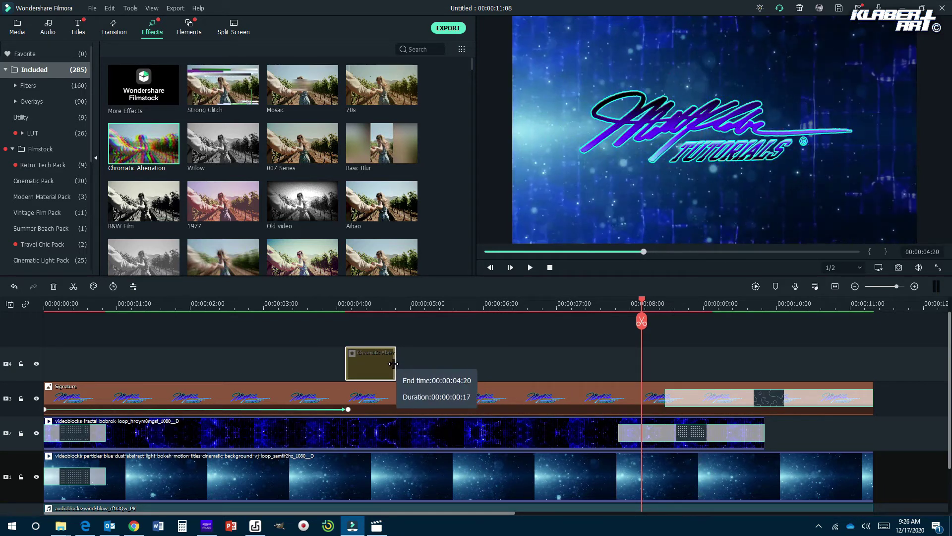
- Play the intro from the start to review the Chromatic Aberration effect, and park the playhead inside it at 00:00:04:11
click(551, 268)
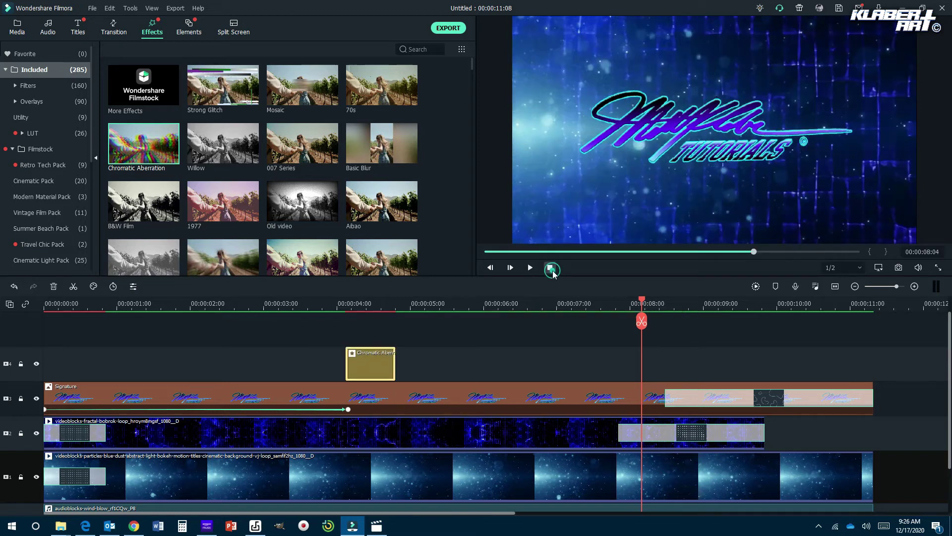
click(530, 268)
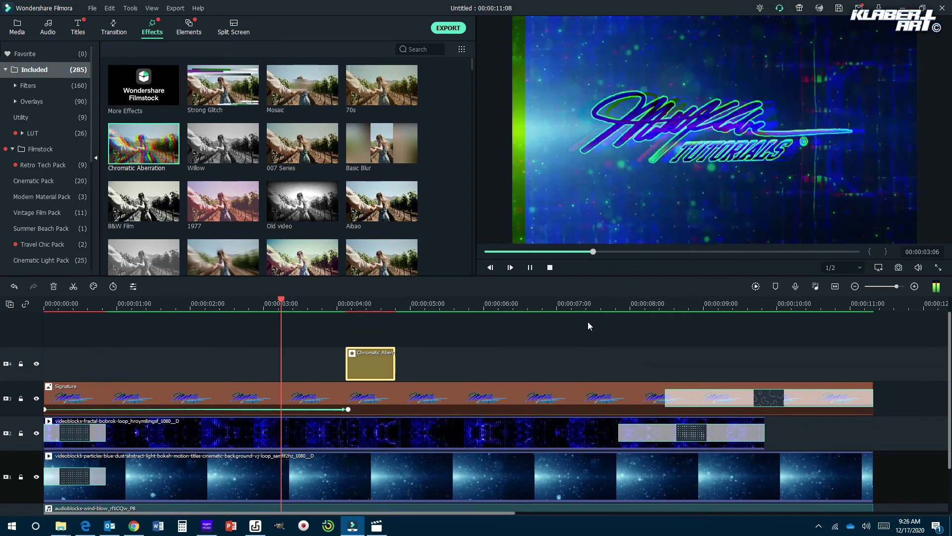
click(529, 268)
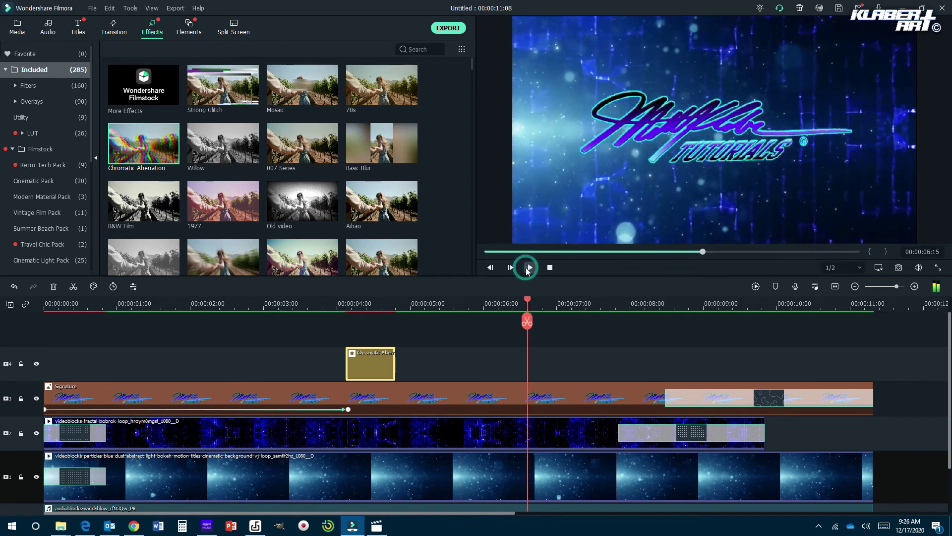
drag(527, 304, 369, 303)
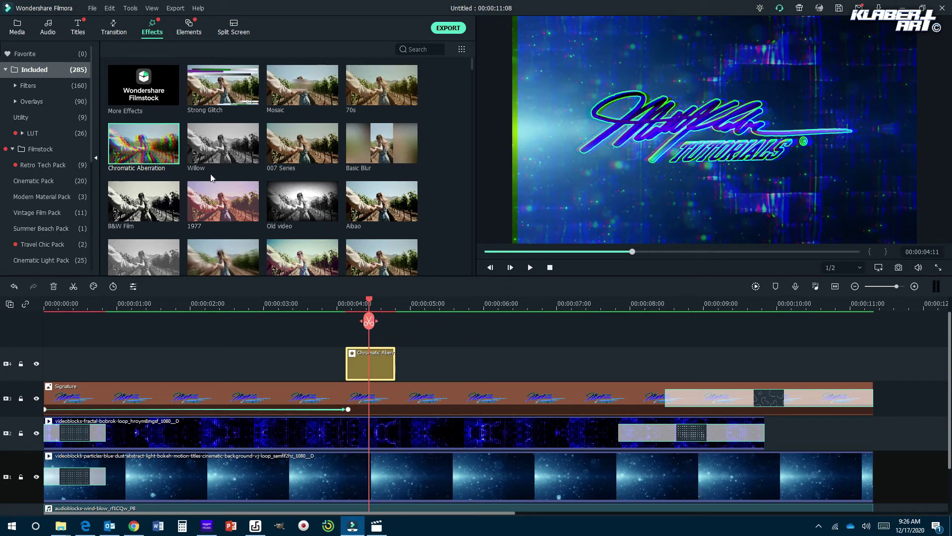
- Look through the included effects, previewing Cinematic Flares 4, Lens Flare 1, Cinematic Flares 6 and Lens Flare 3
scroll(211, 177, down, 15)
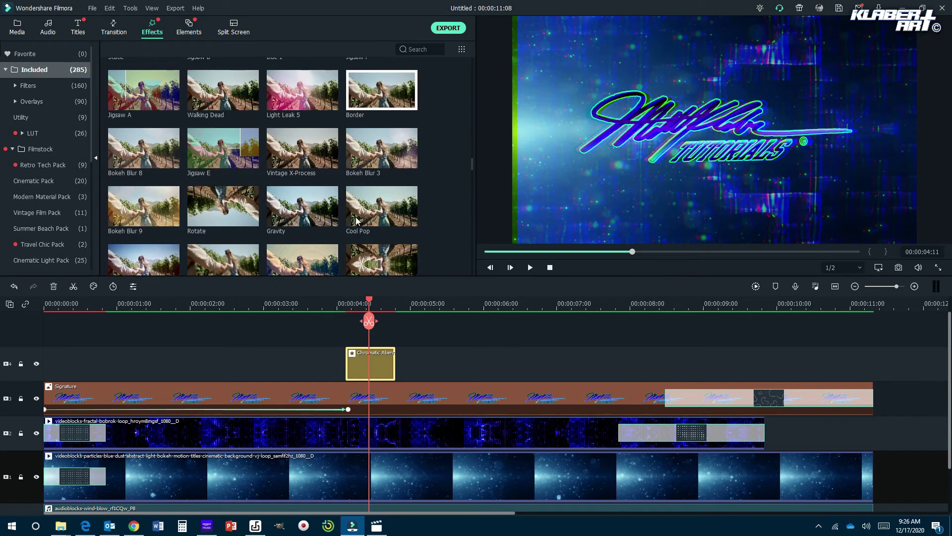
scroll(356, 218, down, 5)
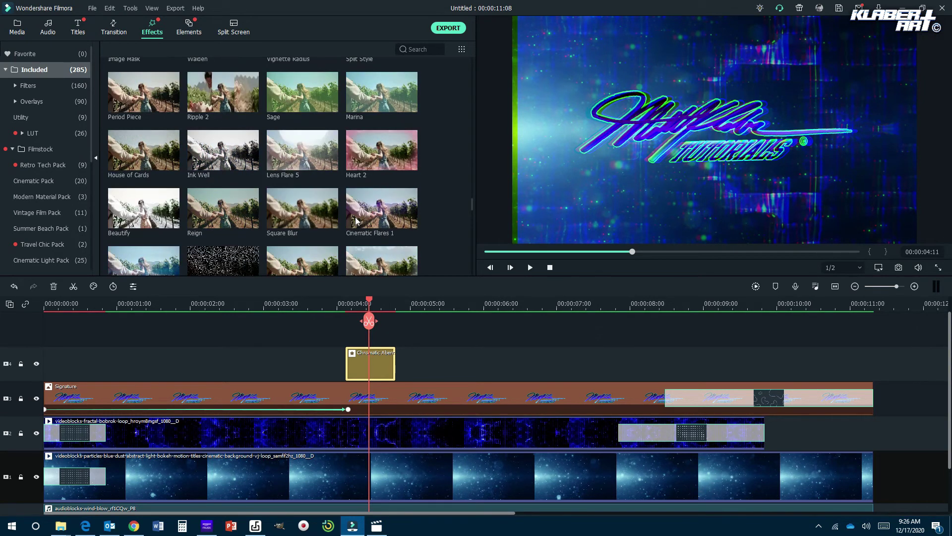
scroll(356, 219, down, 3)
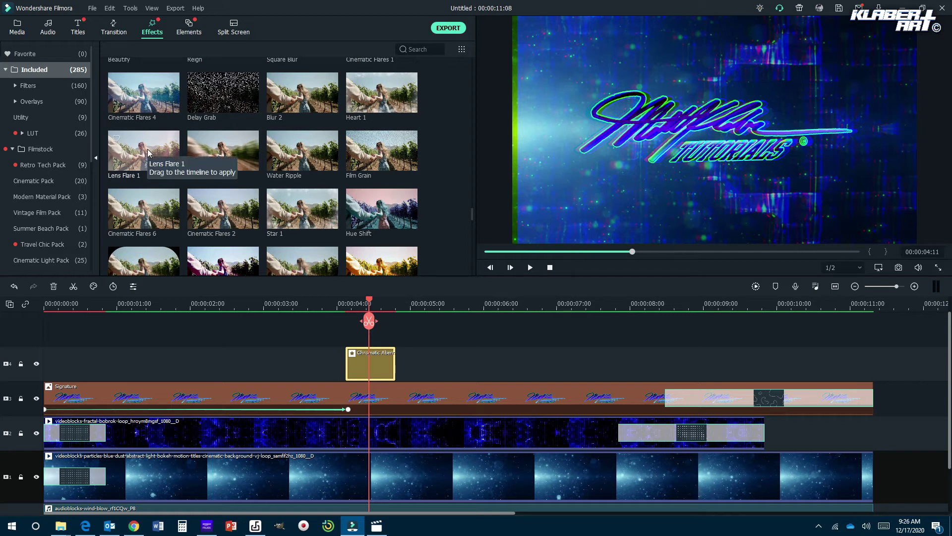
click(147, 100)
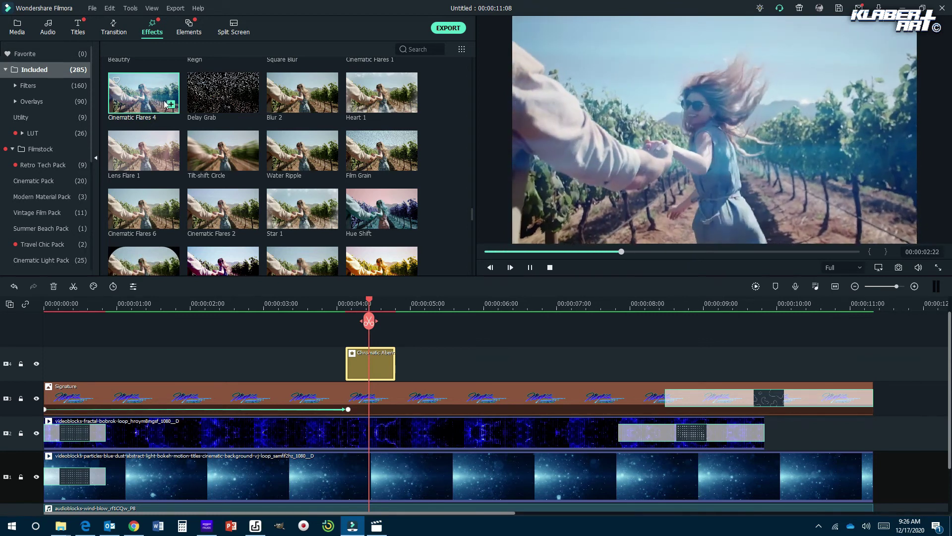
click(147, 151)
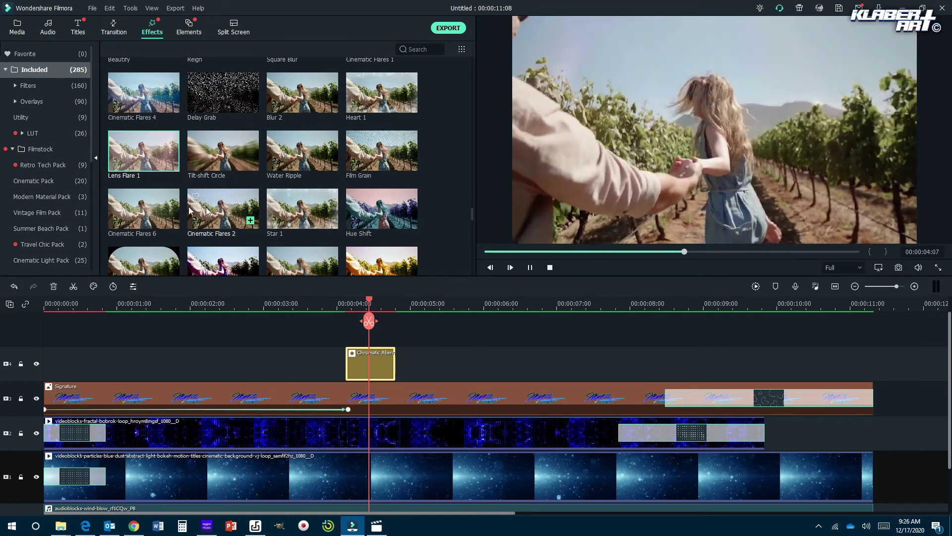
click(159, 211)
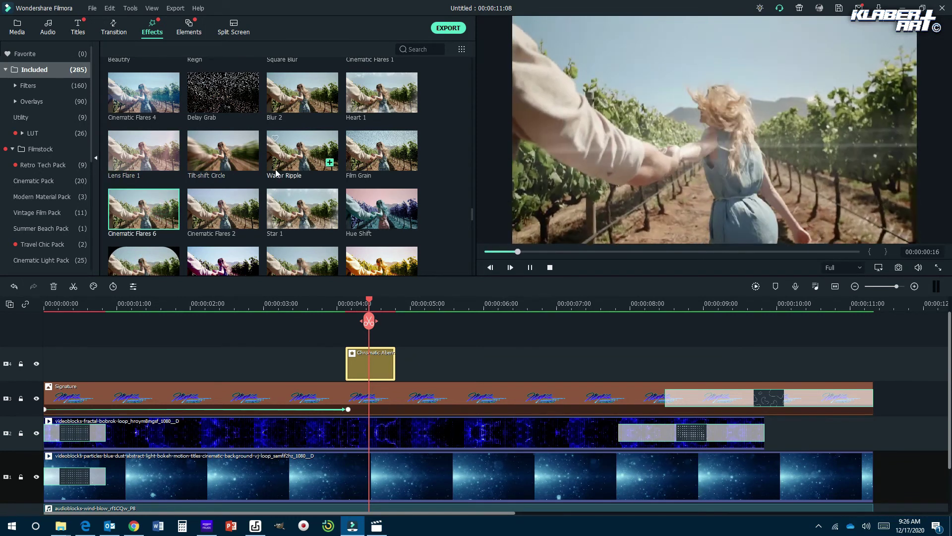
scroll(275, 172, down, 3)
click(248, 212)
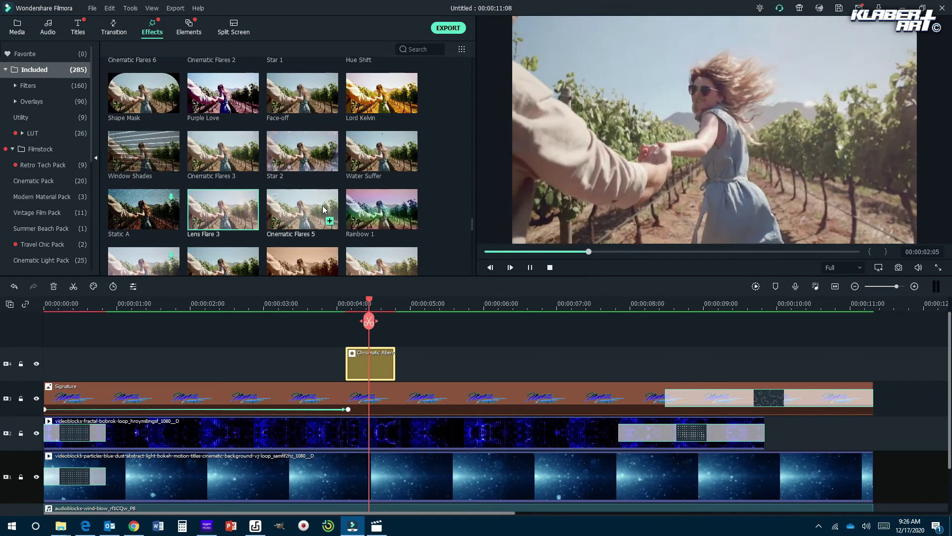
- Browse to the end of the included effects and preview the VCR Distortion and TVwall effects
scroll(293, 197, down, 3)
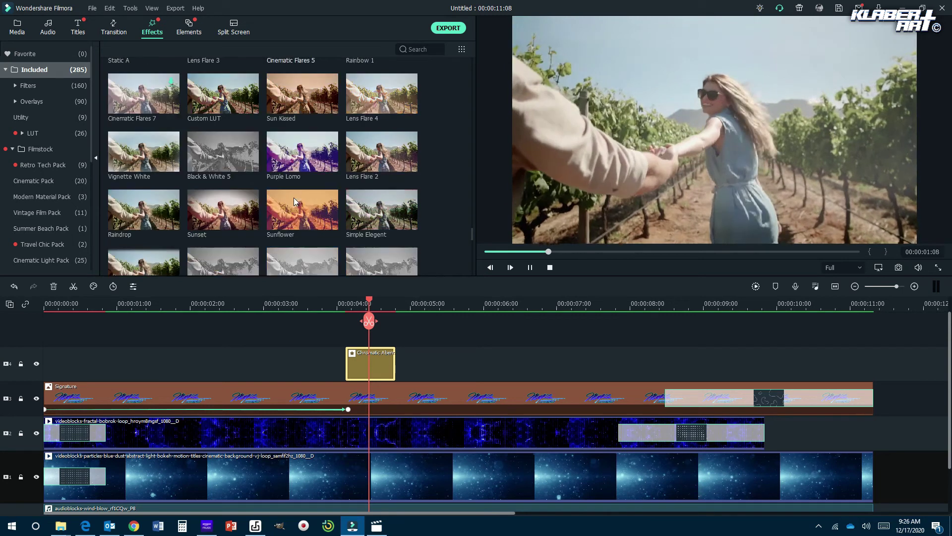
scroll(279, 197, down, 3)
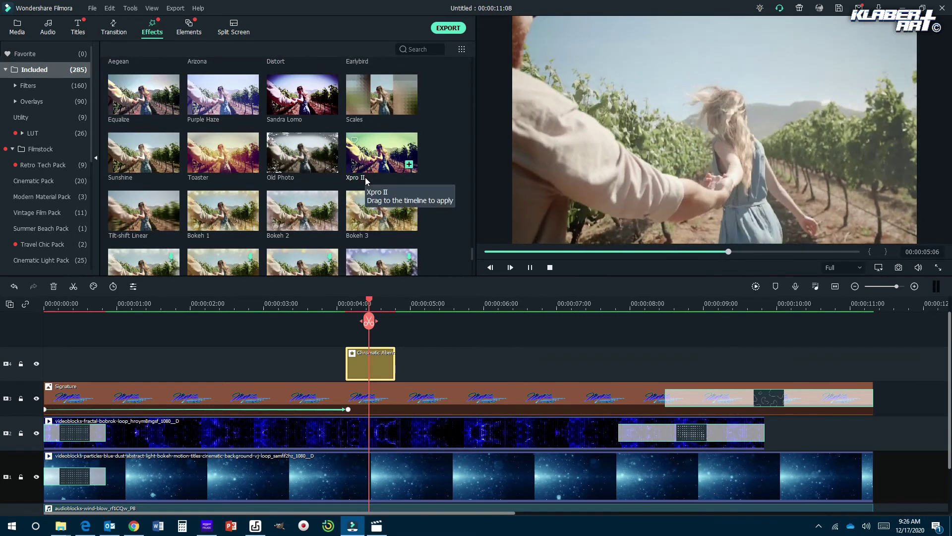
scroll(302, 187, down, 3)
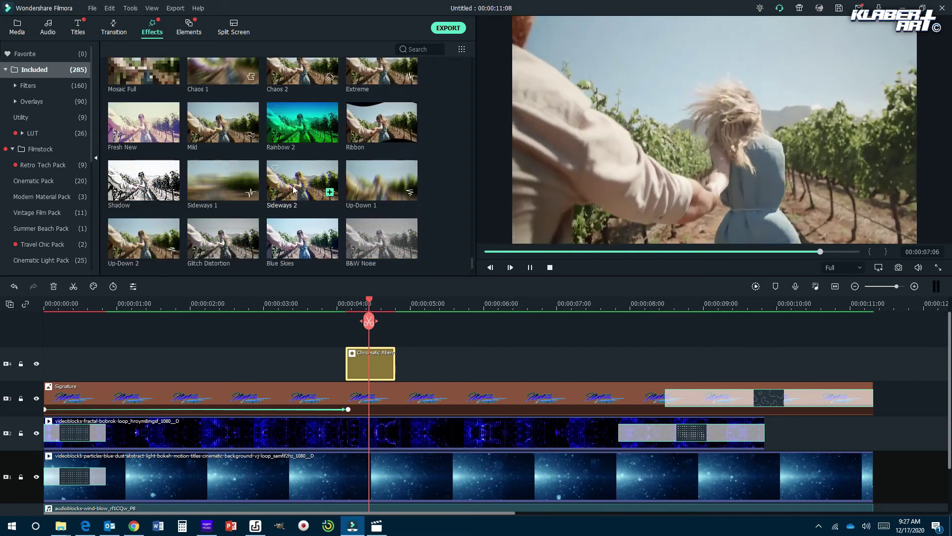
scroll(292, 187, down, 5)
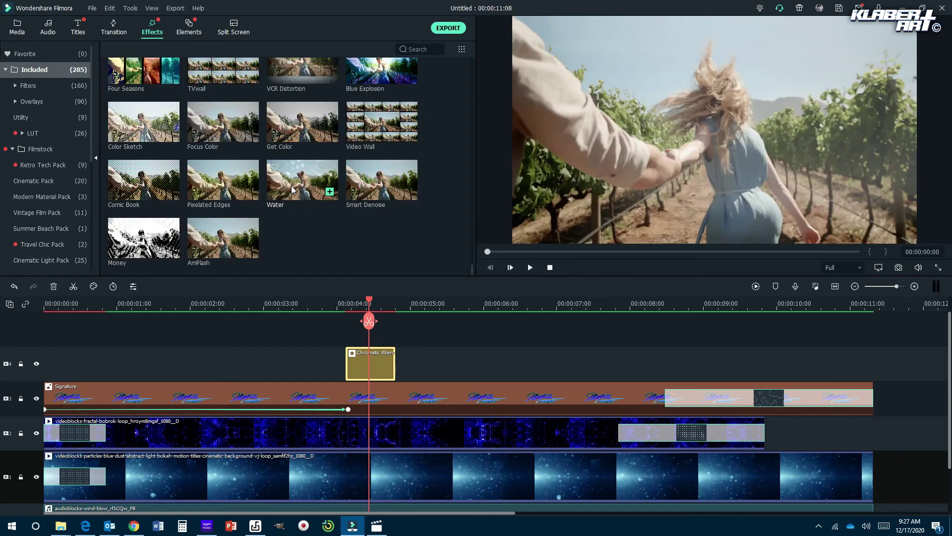
scroll(293, 189, up, 5)
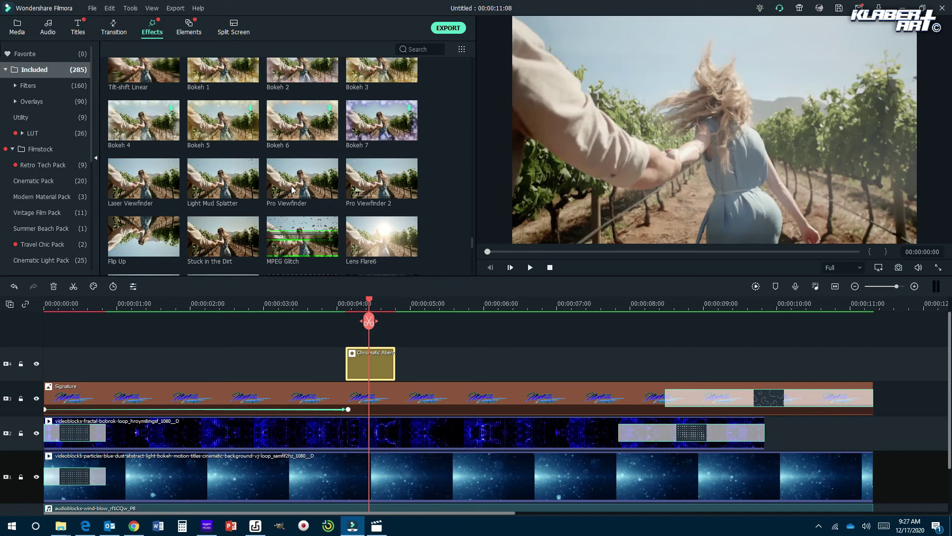
scroll(293, 189, down, 5)
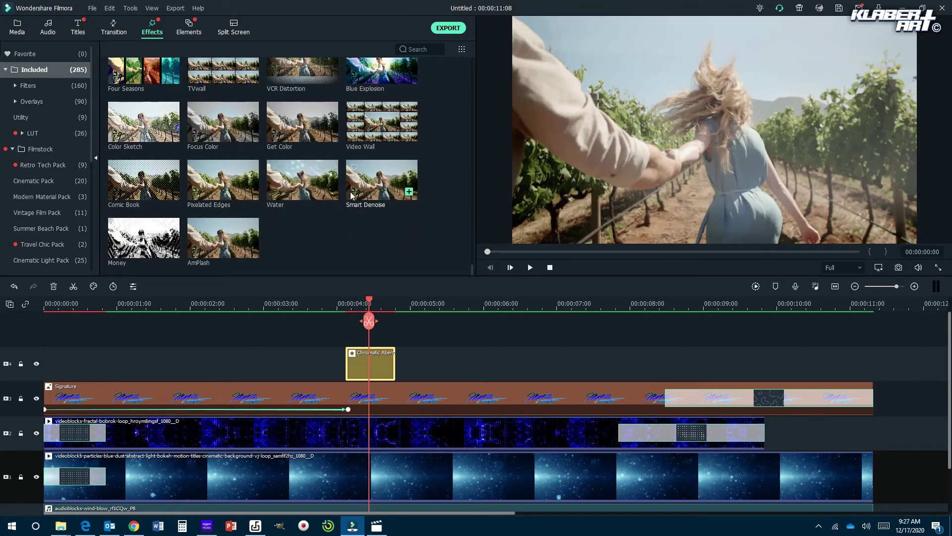
scroll(344, 192, up, 3)
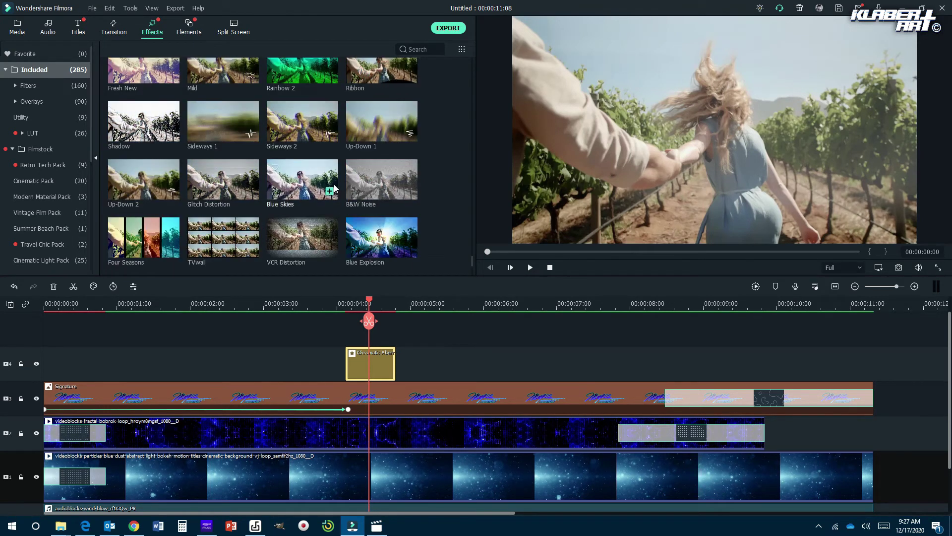
click(310, 245)
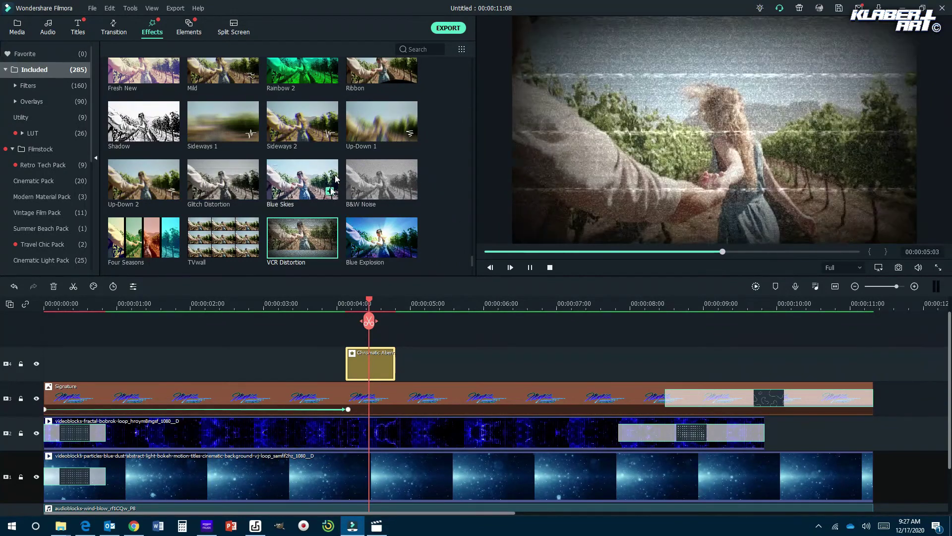
click(226, 240)
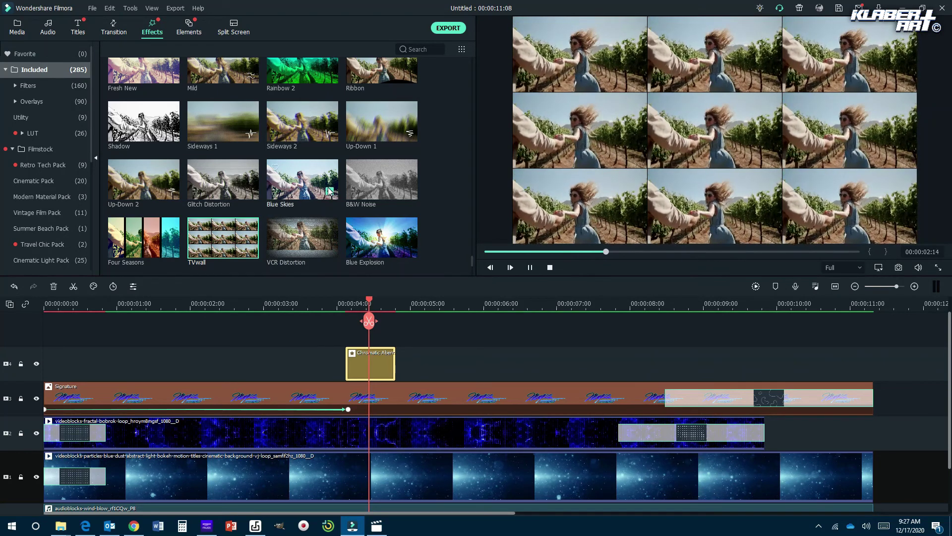
- Look back through the included effects and open the Filmstock Cinematic Pack
scroll(237, 163, down, 8)
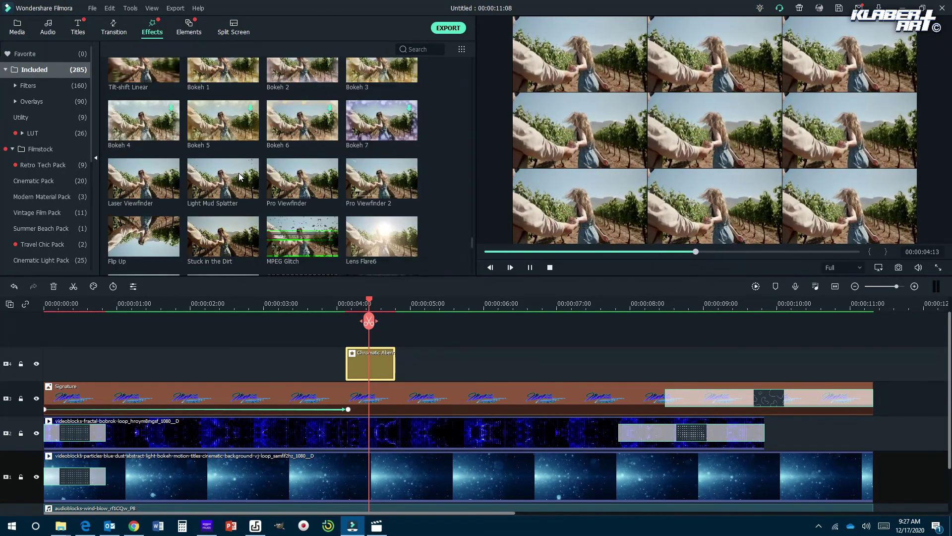
scroll(239, 173, down, 10)
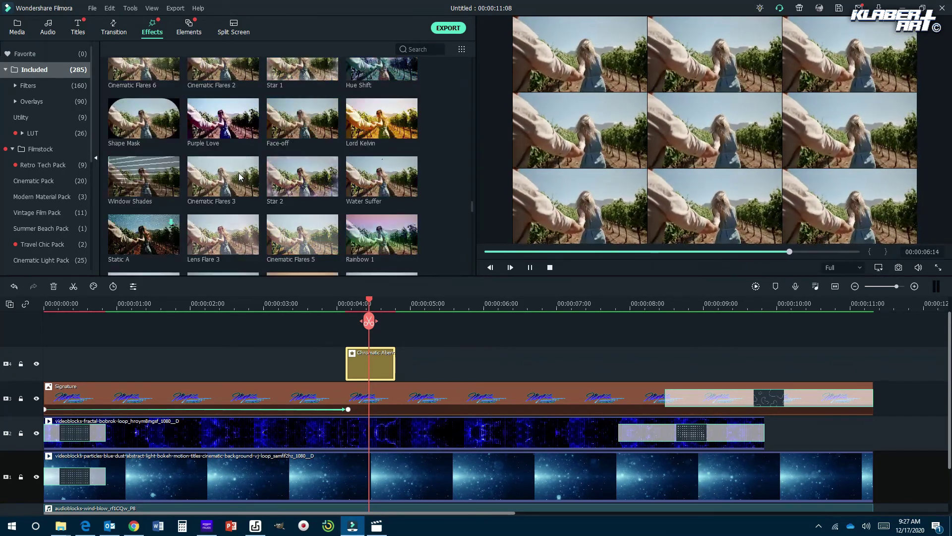
scroll(183, 193, up, 3)
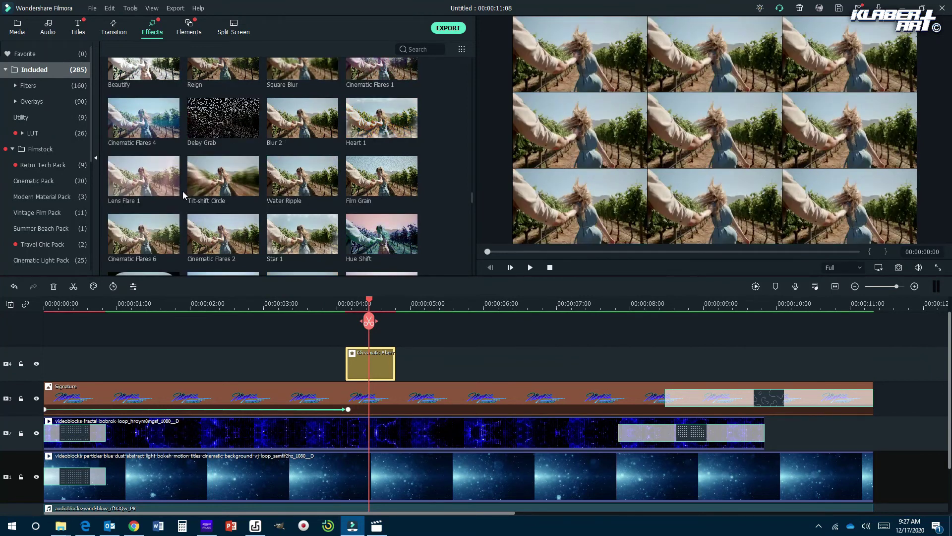
click(53, 181)
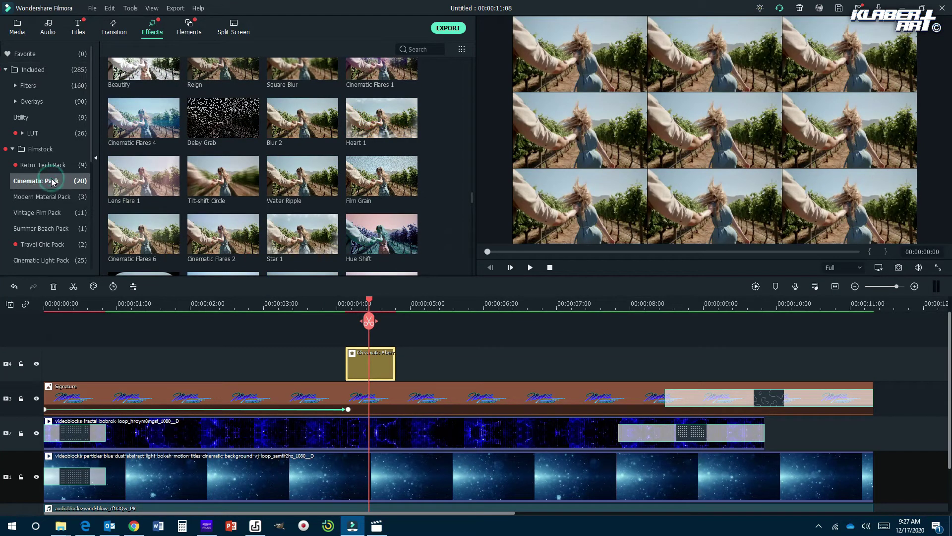
- Switch to Chrome, open Filmstock's effects page, and view the After Effects template categories on Storyblocks
click(134, 526)
click(162, 10)
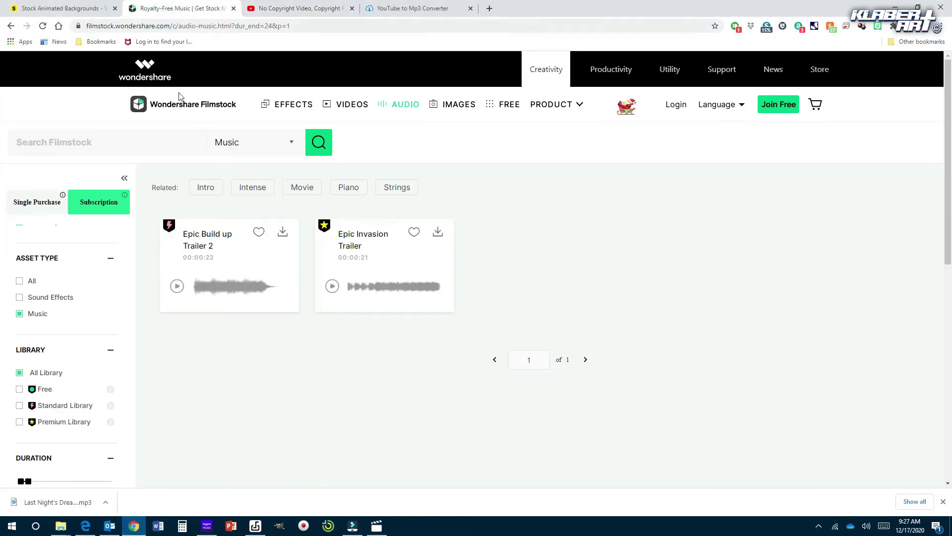
click(296, 103)
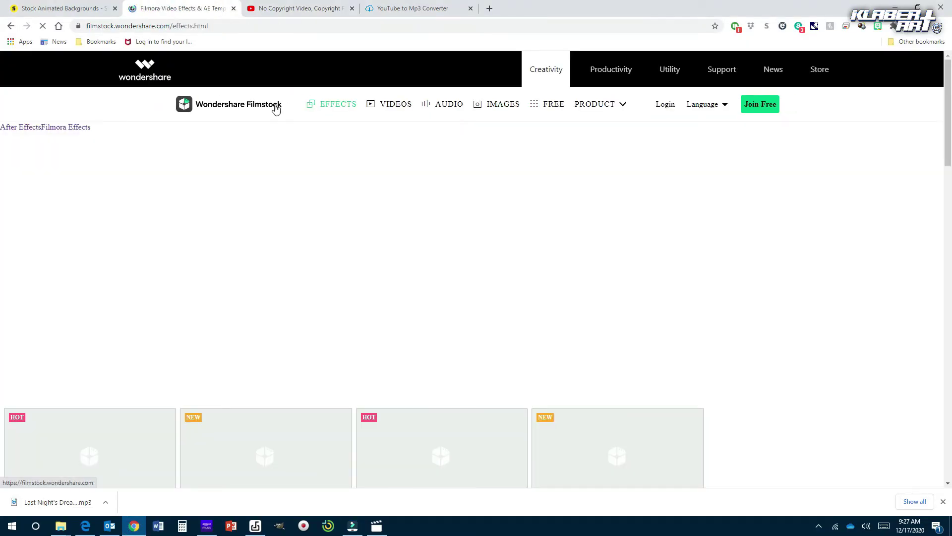
click(75, 9)
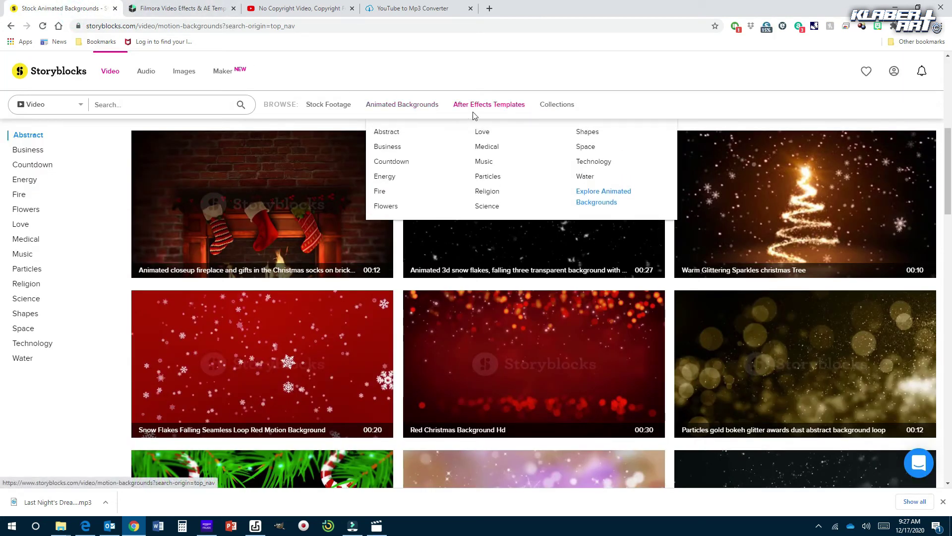
mouse_move(485, 106)
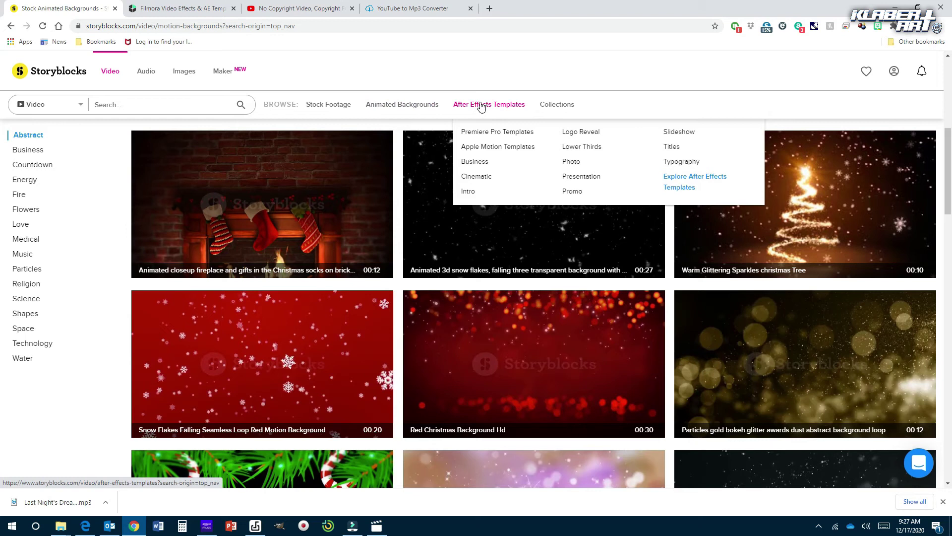
- Return to the Filmstock site, open its Filmora Effects collection and look through the available packs
click(181, 8)
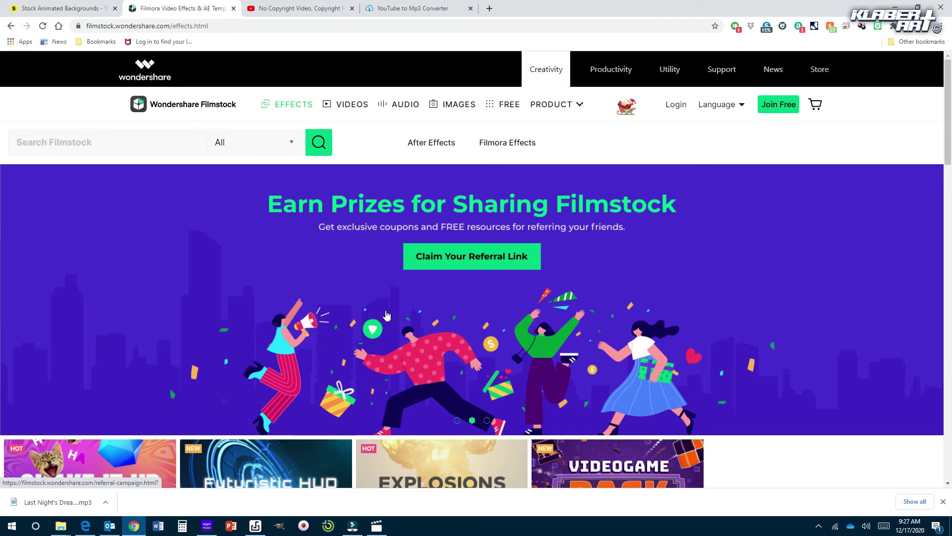
click(508, 144)
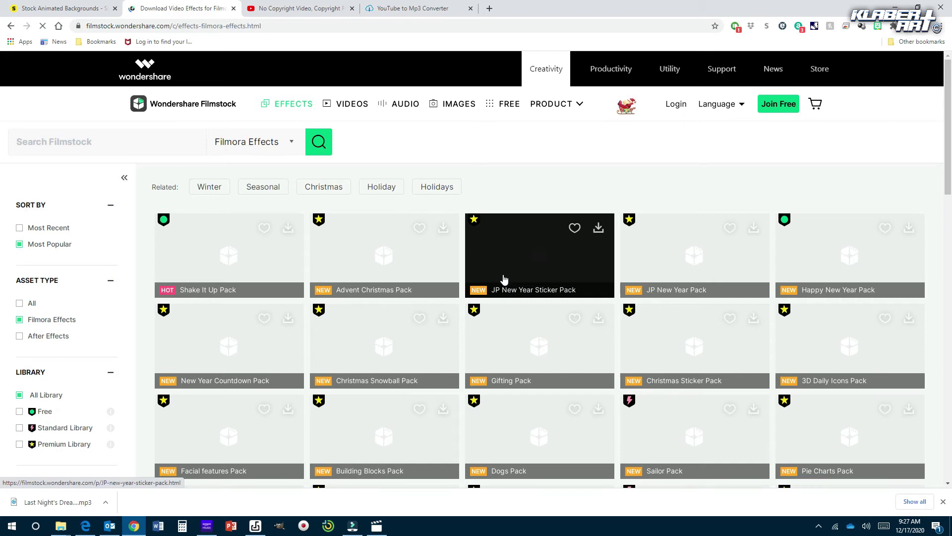
scroll(594, 312, down, 1)
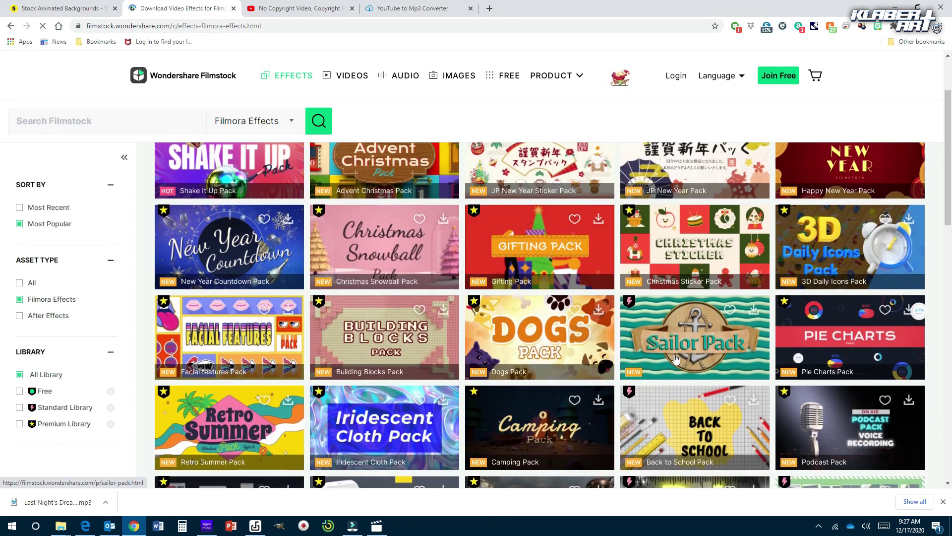
scroll(531, 63, down, 5)
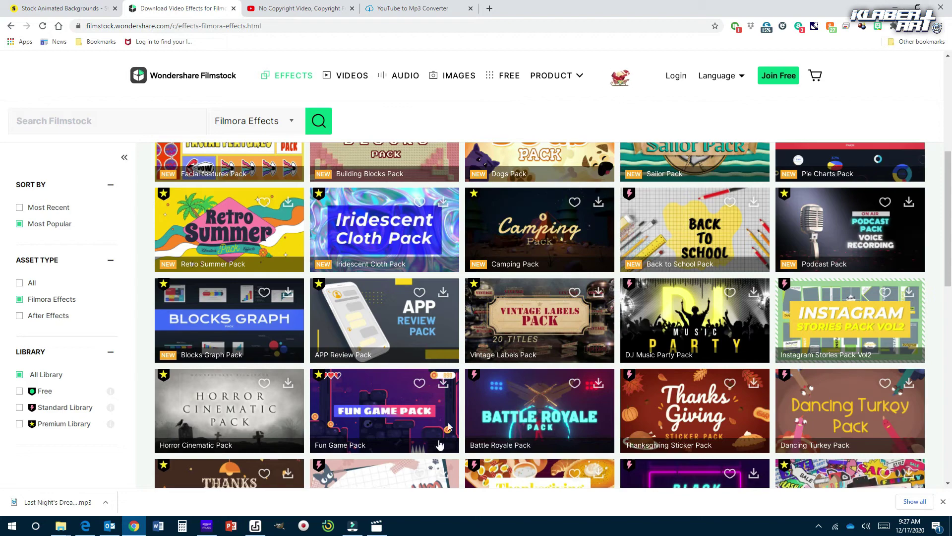
- Switch back to Filmora, look through the Cinematic Pack effects, and return to the Included effects
click(900, 7)
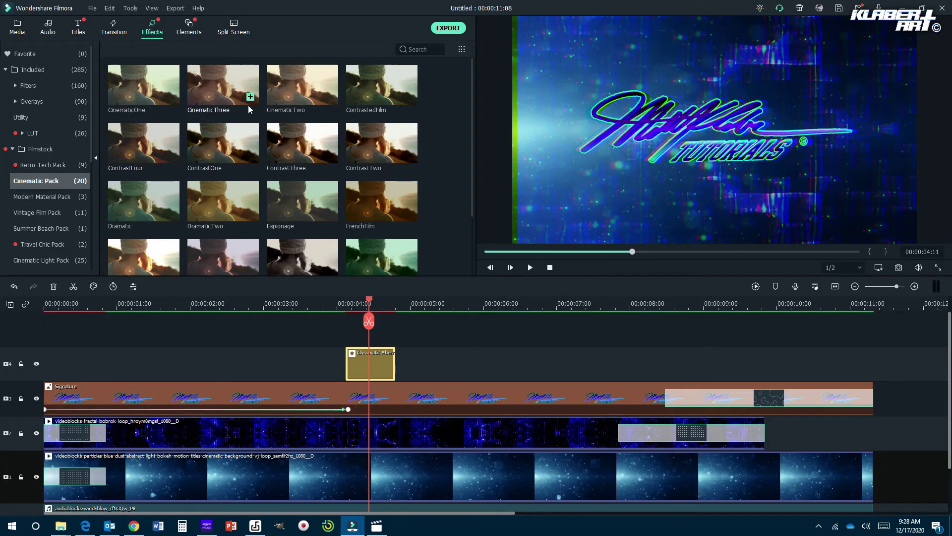
scroll(252, 111, down, 3)
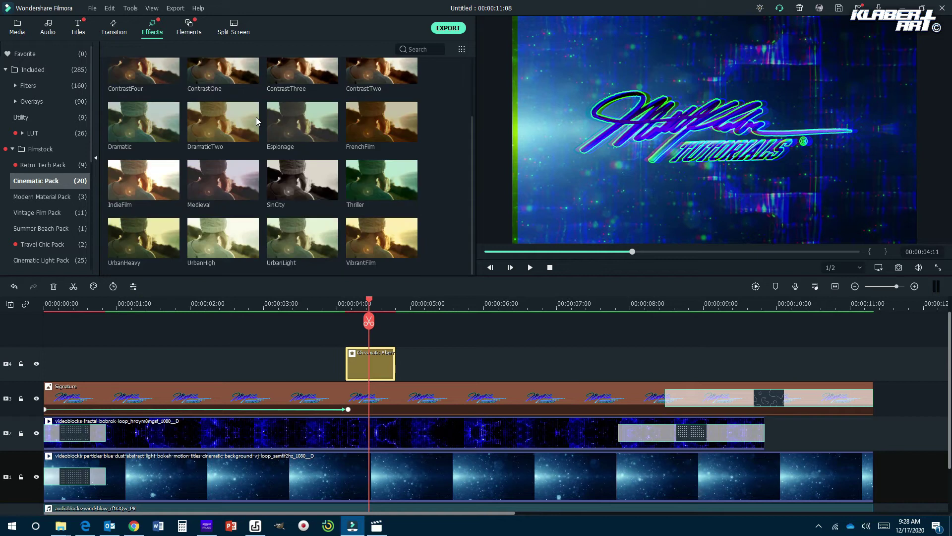
click(35, 72)
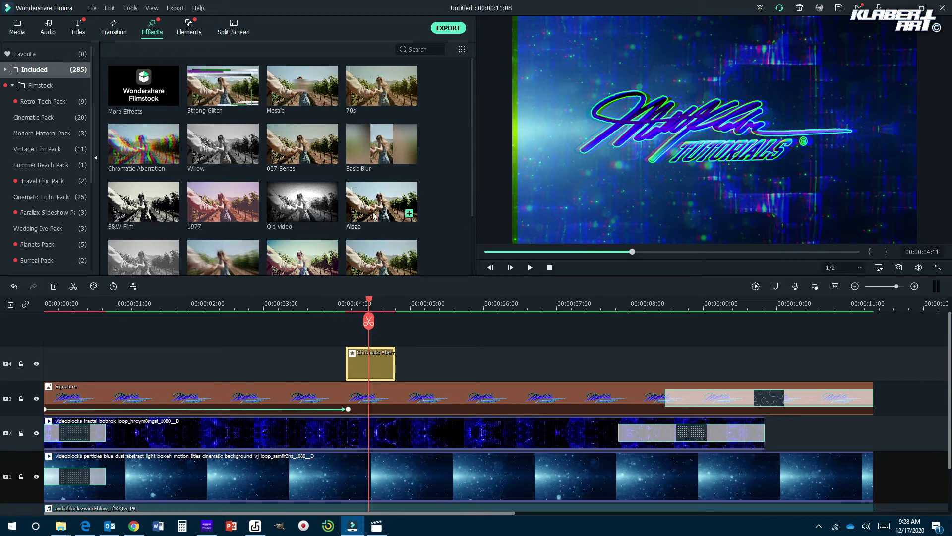
- Look through the Included effects collection down to the Cinematic Flares and Lens Flare effects
scroll(378, 219, down, 5)
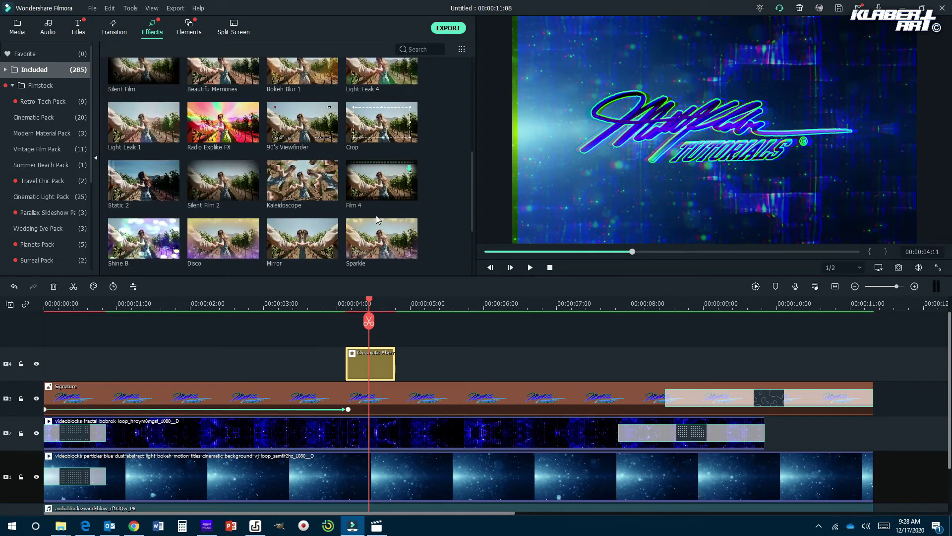
scroll(376, 219, down, 2)
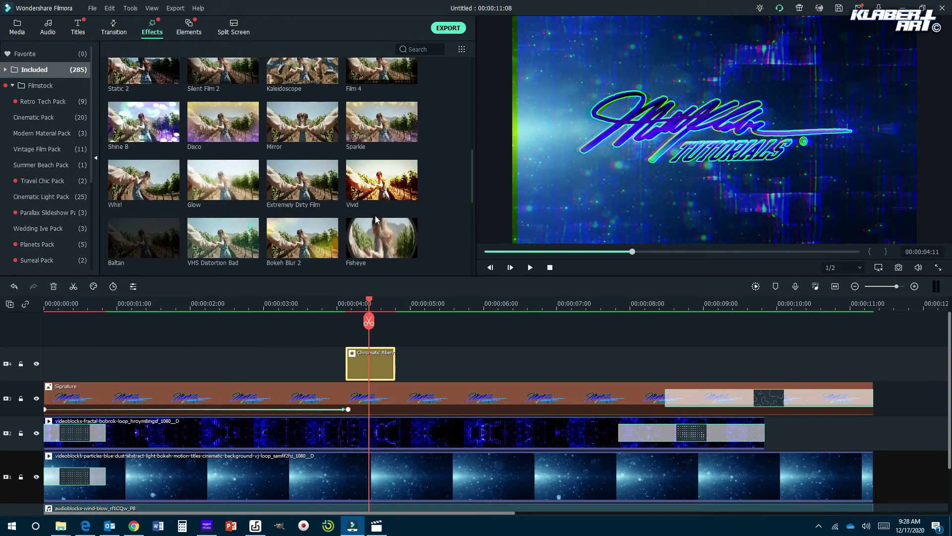
scroll(373, 215, down, 3)
scroll(374, 218, down, 2)
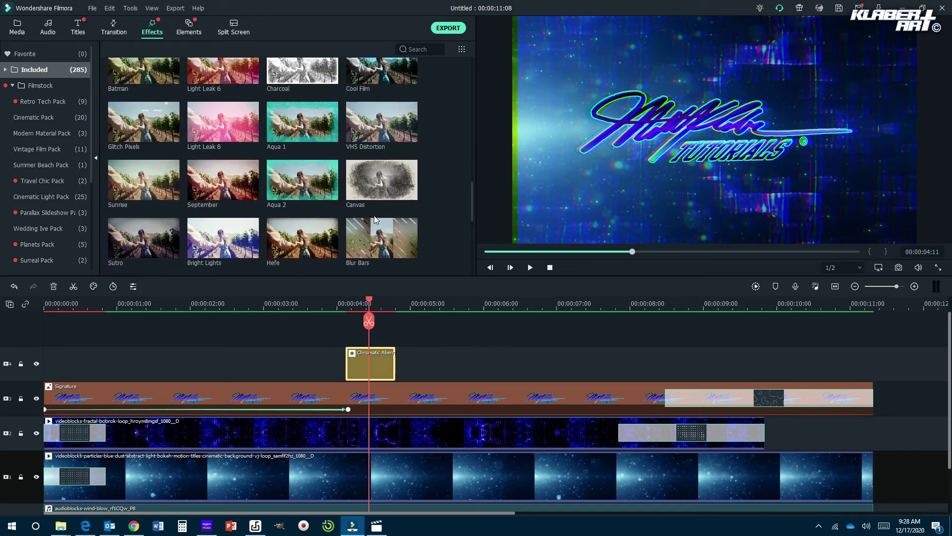
scroll(374, 215, down, 5)
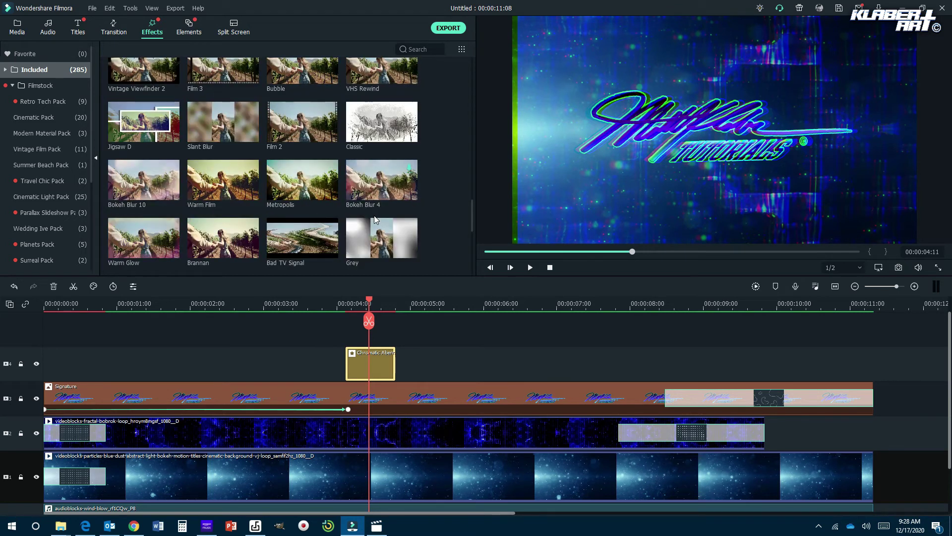
scroll(374, 215, down, 4)
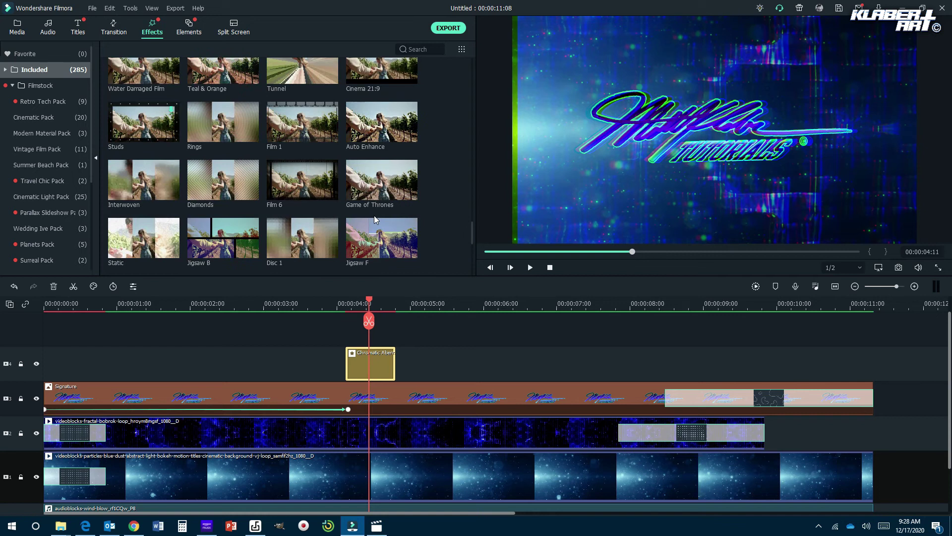
scroll(374, 215, down, 4)
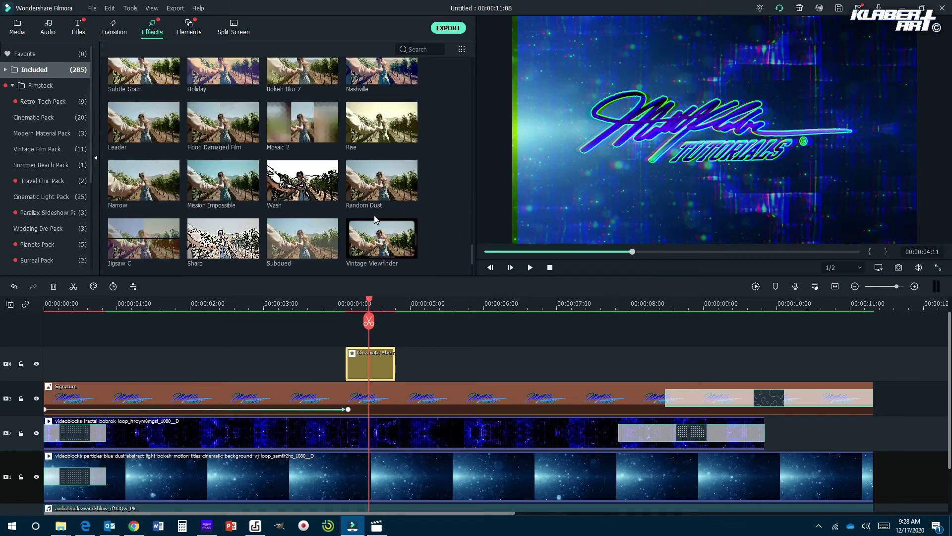
scroll(374, 216, down, 4)
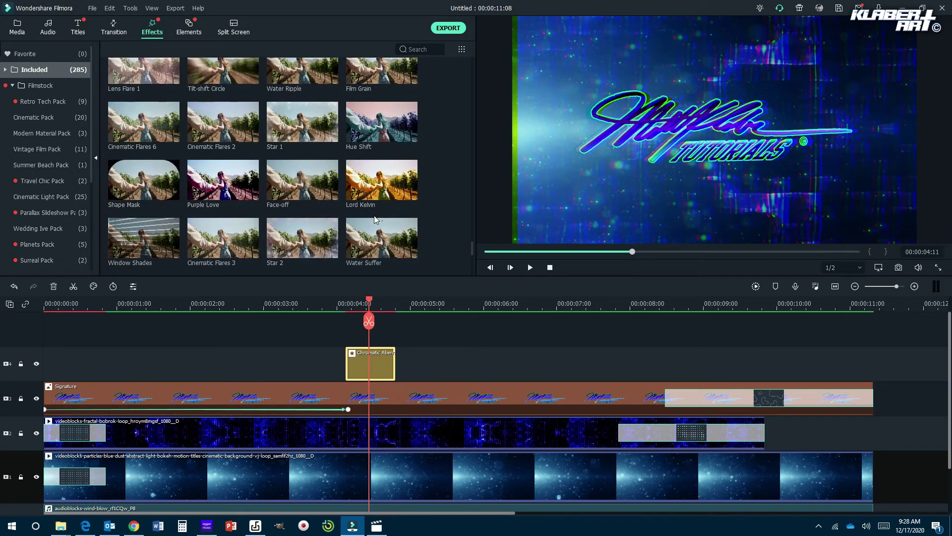
- Add the Lens Flare 1 effect on a new track above Chromatic Aberration at 00:00:04:11 and trim its end to 00:00:08:01
scroll(372, 216, up, 3)
drag(247, 255, 392, 336)
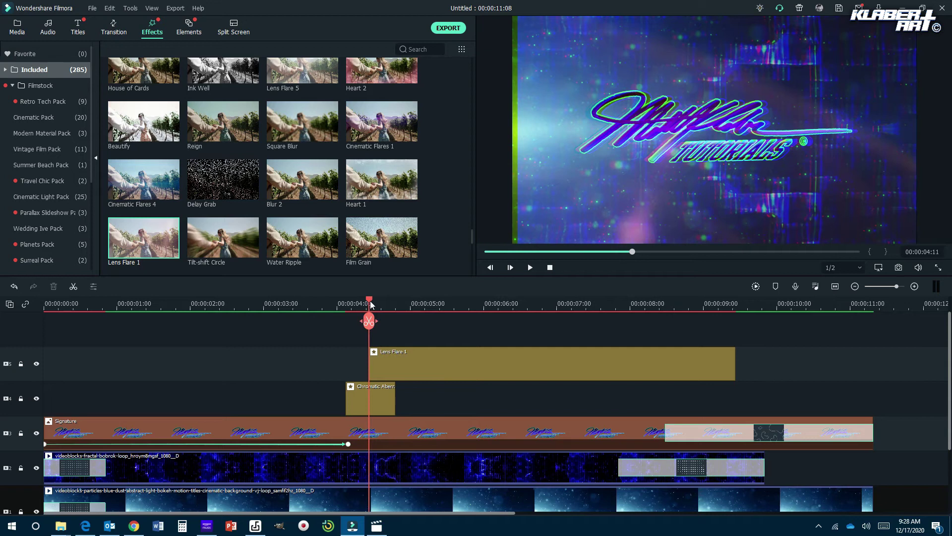
drag(357, 300, 246, 300)
drag(735, 366, 626, 332)
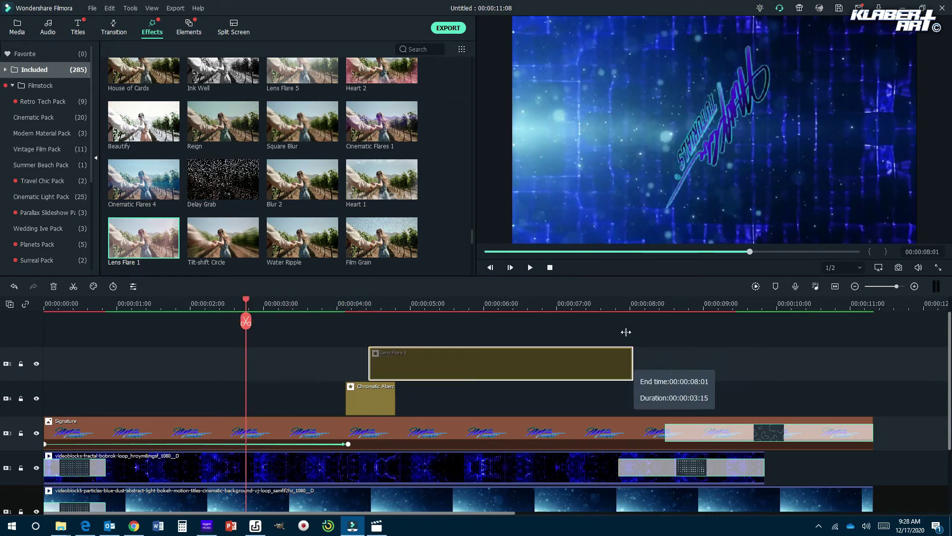
- Play back the intro to check how the Lens Flare 1 effect looks over the signature
click(550, 267)
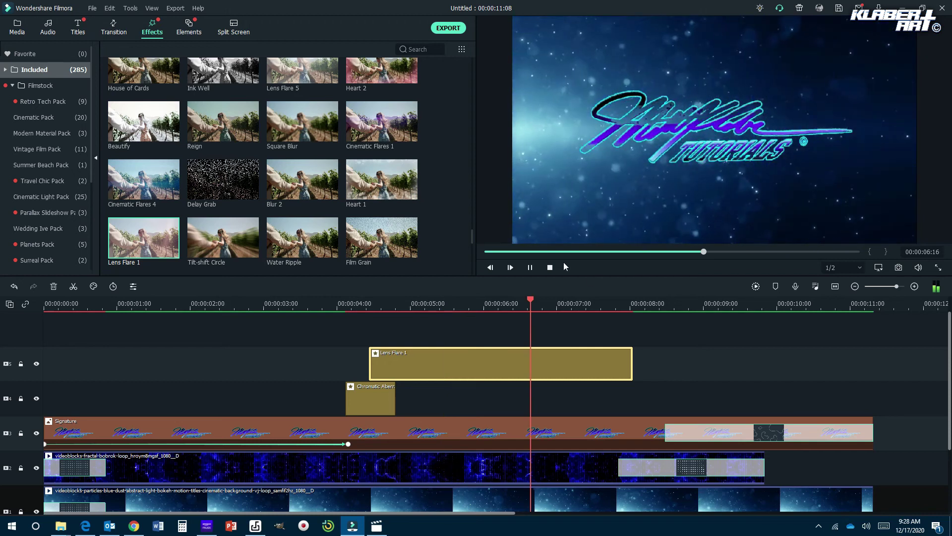
click(531, 268)
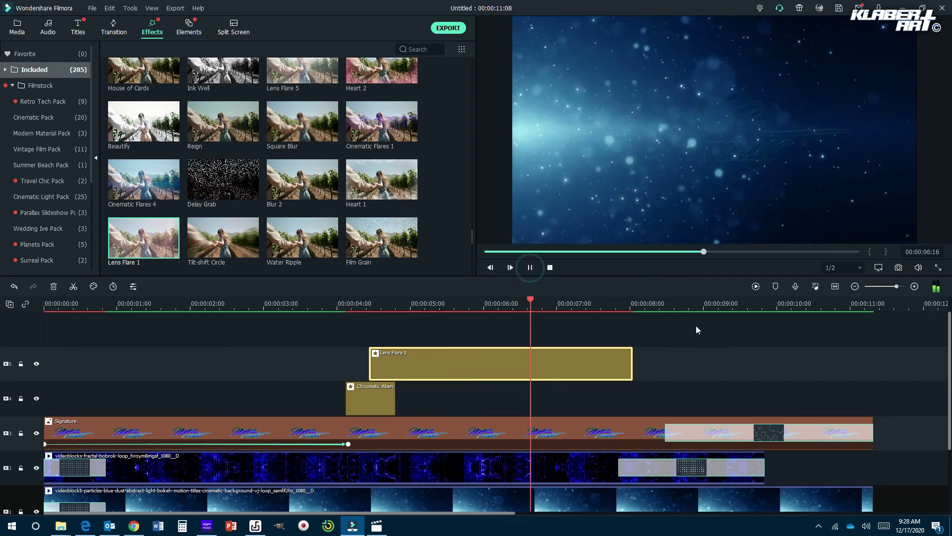
click(620, 370)
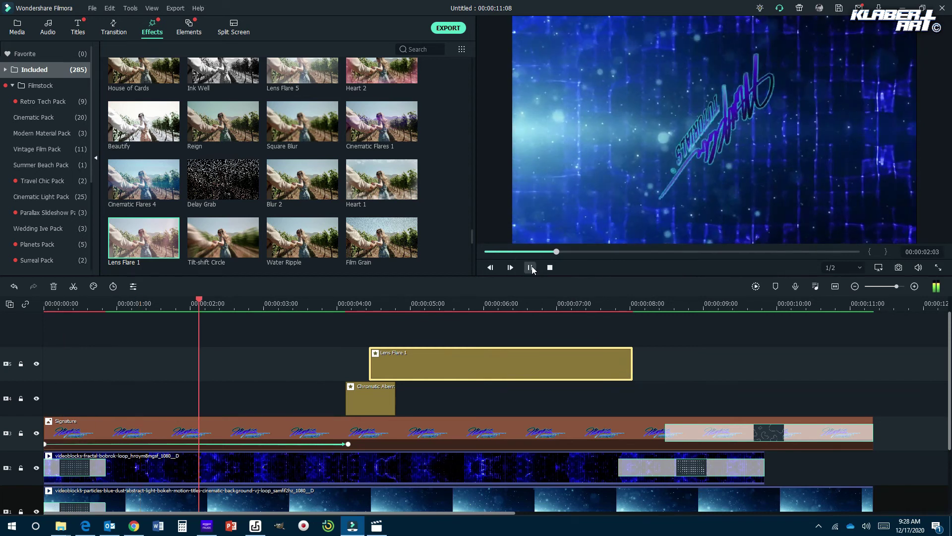
key(space)
- Extend the Lens Flare 1 effect to the end of the Signature clip and play back the result
drag(632, 363, 871, 373)
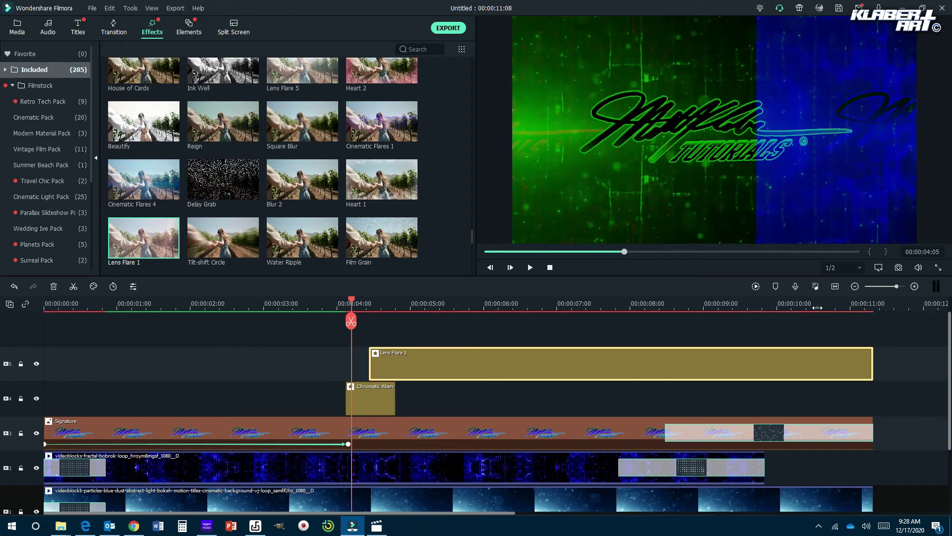
click(815, 305)
click(529, 267)
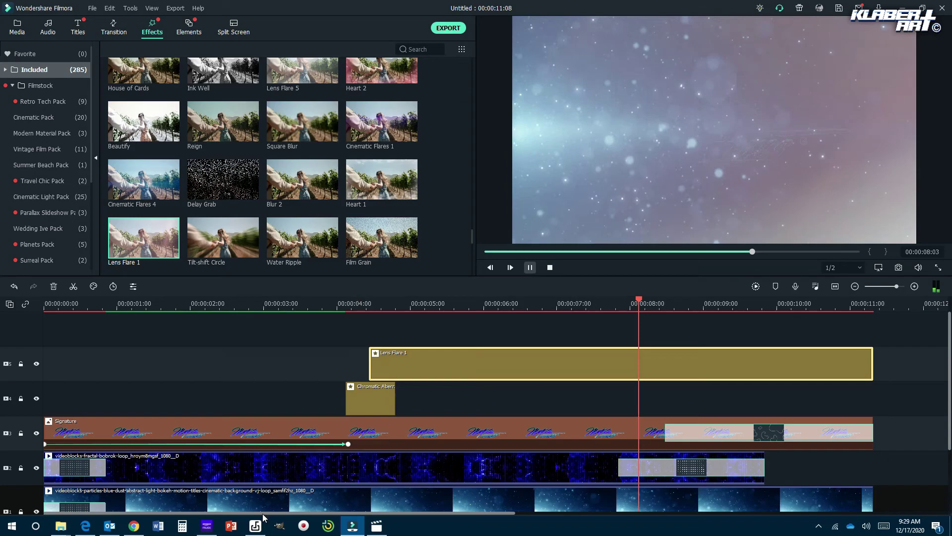
- Check the 3Q: Week 16 assignment requirements in Edge, switch back to Filmora and open the Elements library
click(85, 525)
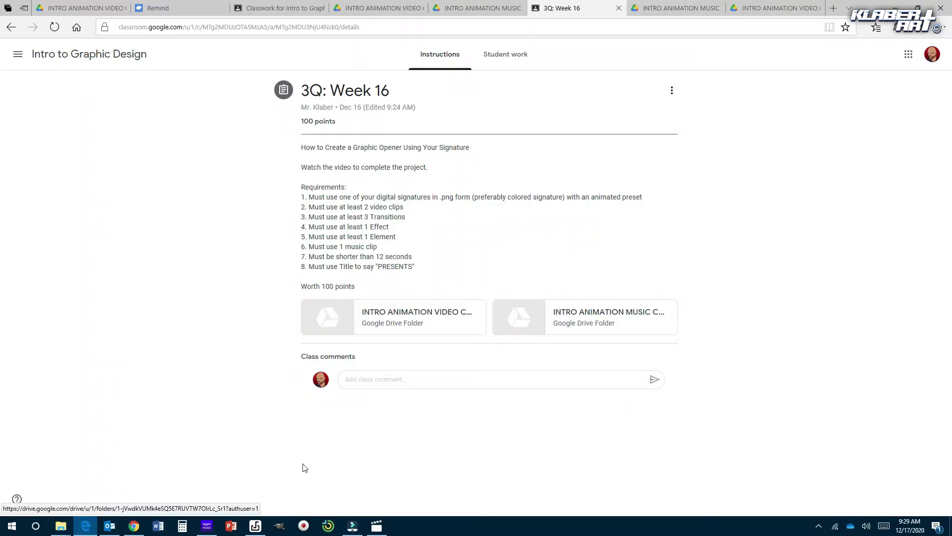
click(352, 525)
click(189, 29)
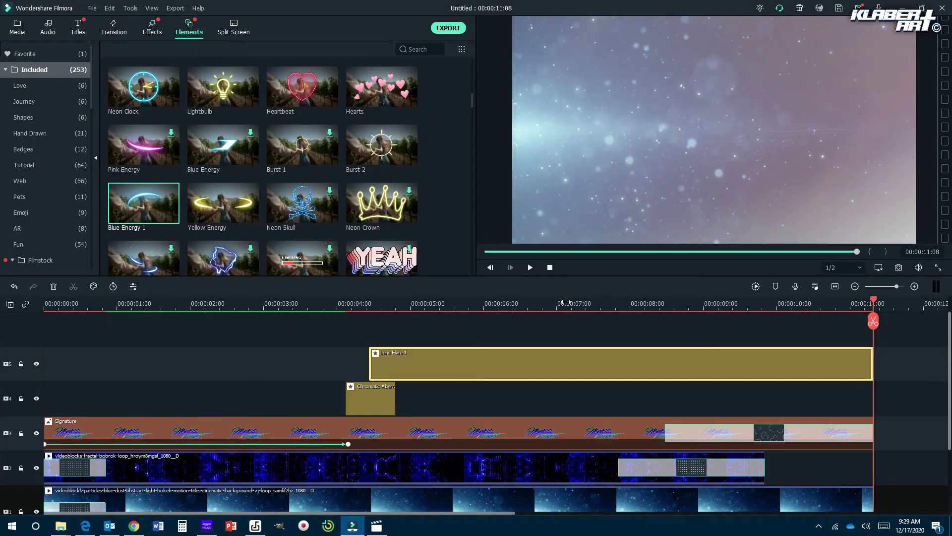
- Preview the Neon Clock, Lightbulb, Heartbeat, Blue Energy and Blue Energy 1 elements
click(161, 79)
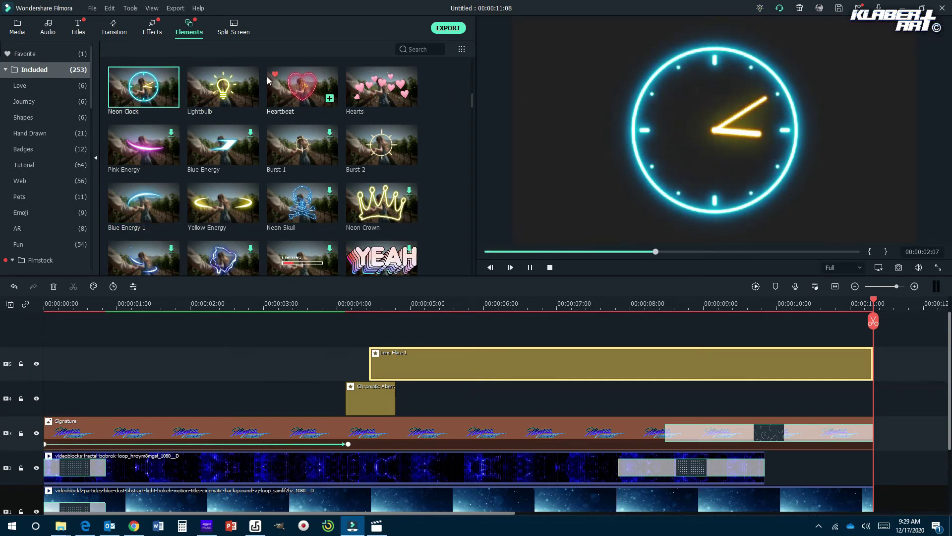
click(245, 82)
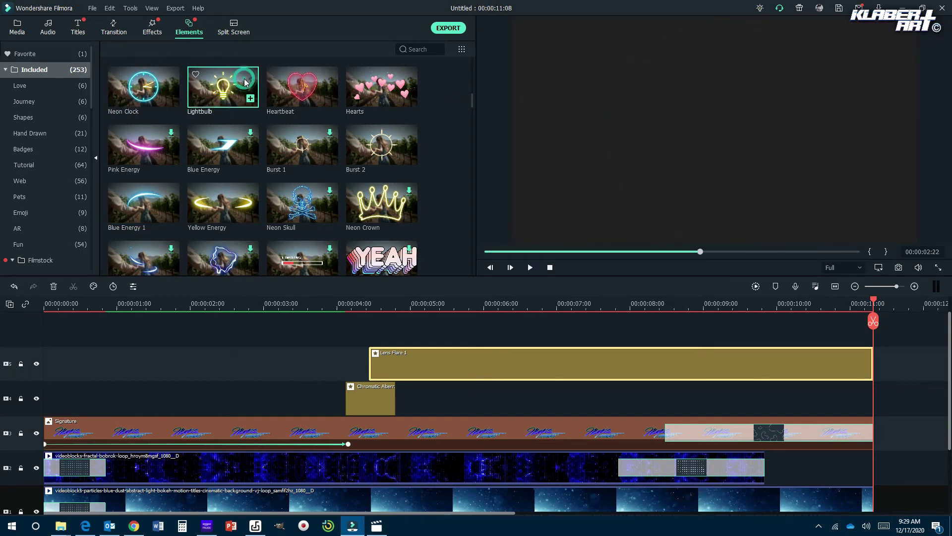
click(332, 76)
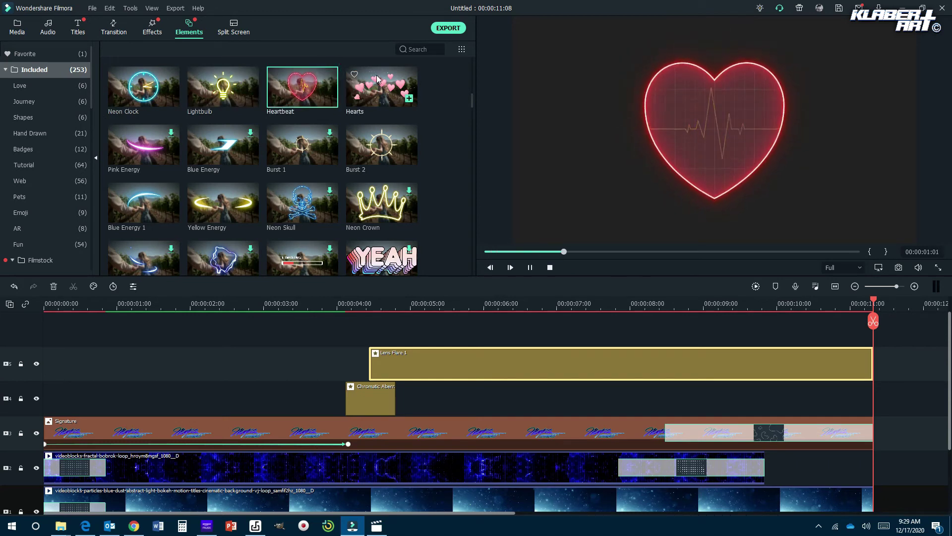
click(235, 158)
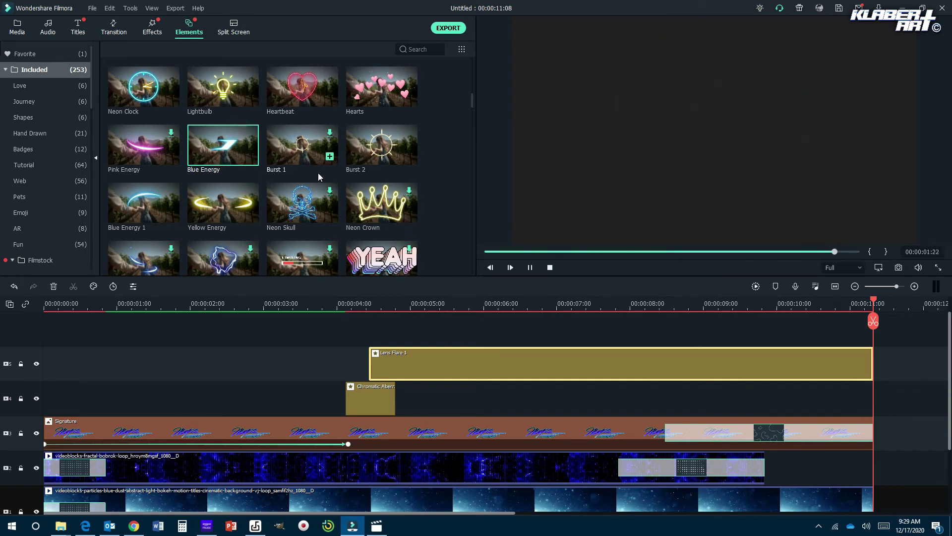
click(139, 208)
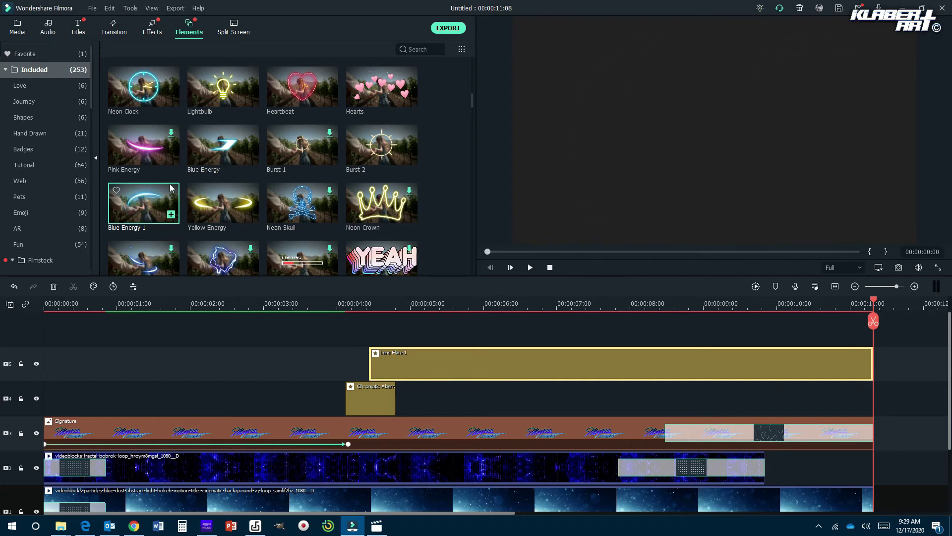
- Look through the remaining Included elements, such as the emoji, hand-drawn, tutorial and web elements
scroll(191, 272, down, 6)
scroll(251, 241, up, 6)
scroll(251, 238, down, 6)
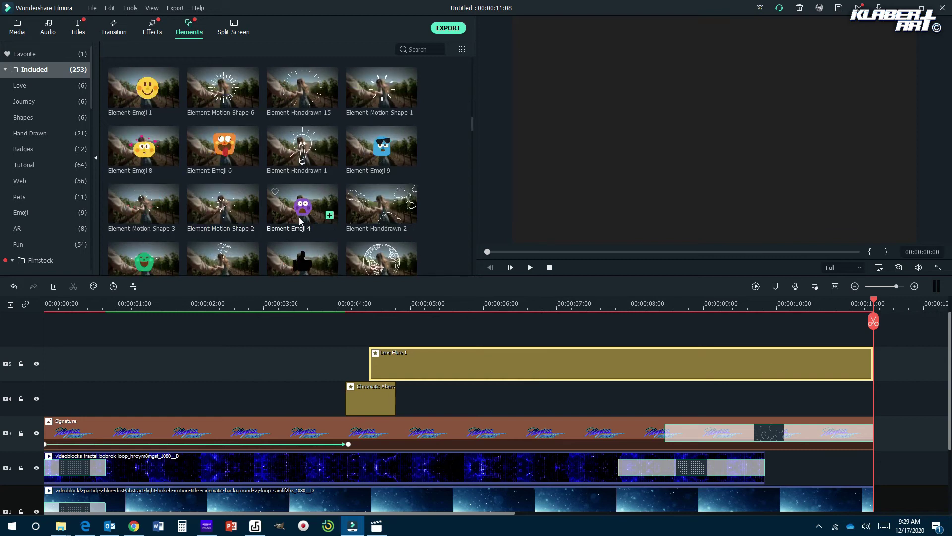
scroll(335, 220, down, 10)
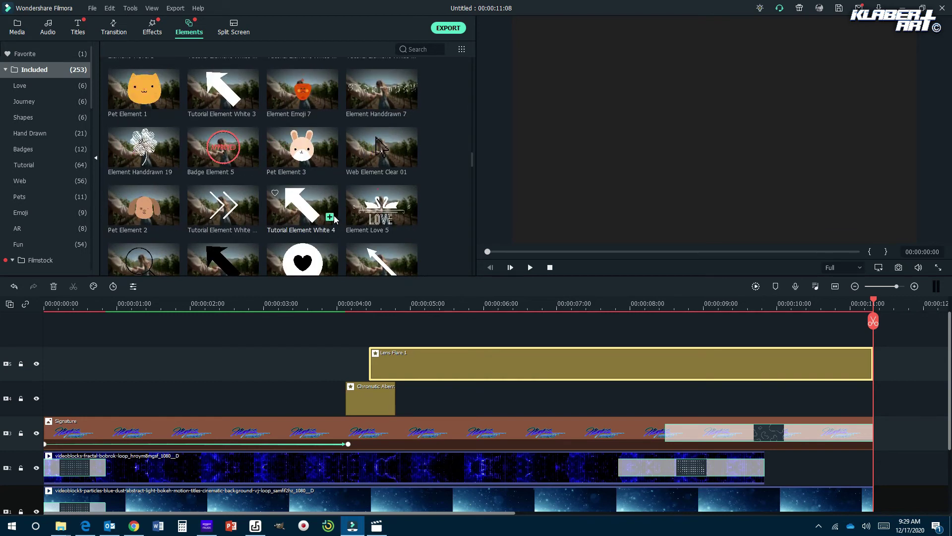
scroll(335, 220, down, 12)
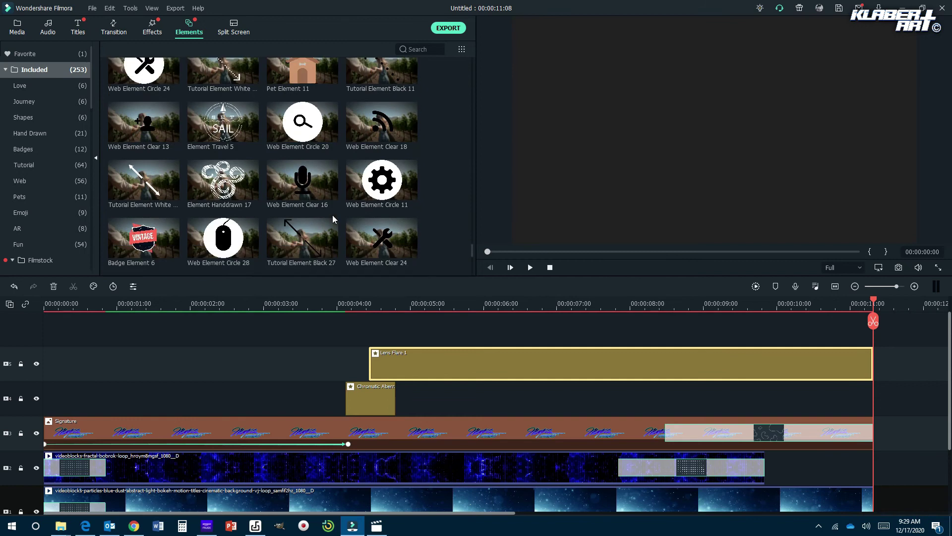
scroll(332, 215, up, 20)
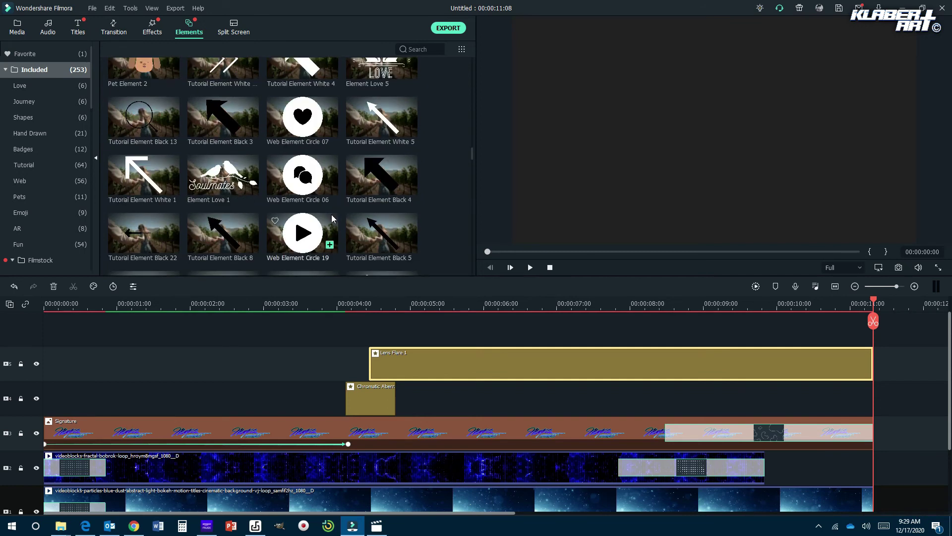
- Place the Blue Energy 1 element on a new track above Lens Flare 1, aligned with the start of Chromatic Aberration
scroll(331, 214, up, 8)
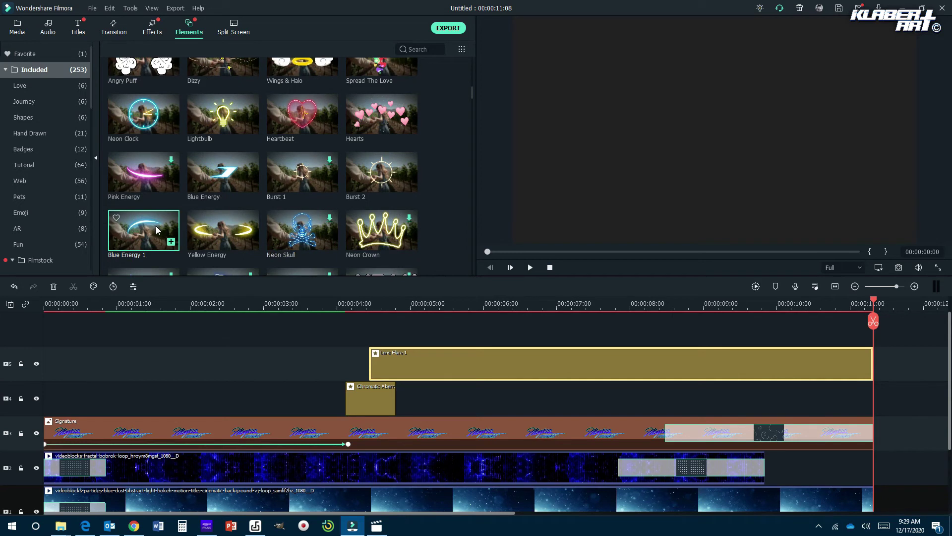
drag(155, 226, 349, 325)
drag(424, 327, 385, 347)
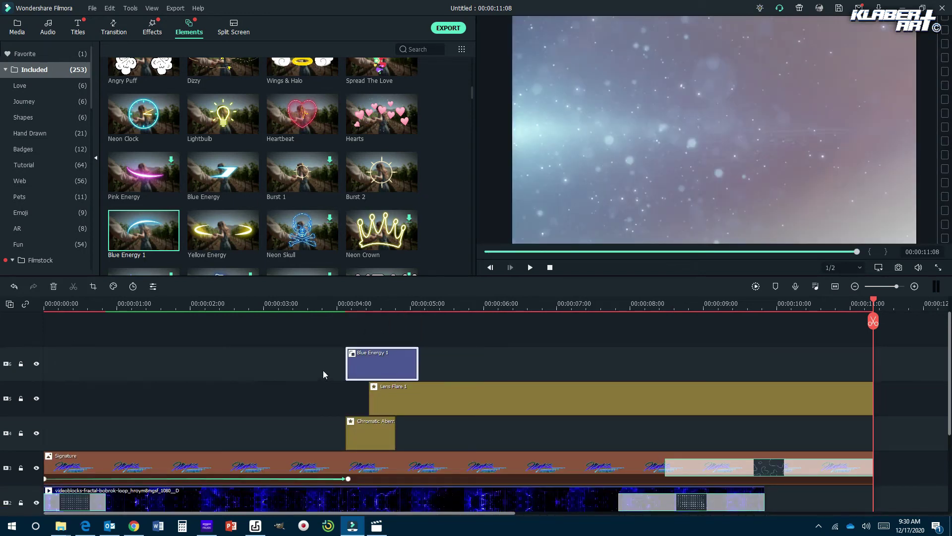
- Play back the section of the intro containing the Blue Energy 1 element
scroll(323, 370, down, 5)
scroll(323, 372, up, 5)
scroll(375, 397, down, 4)
scroll(377, 393, up, 5)
click(312, 306)
click(529, 268)
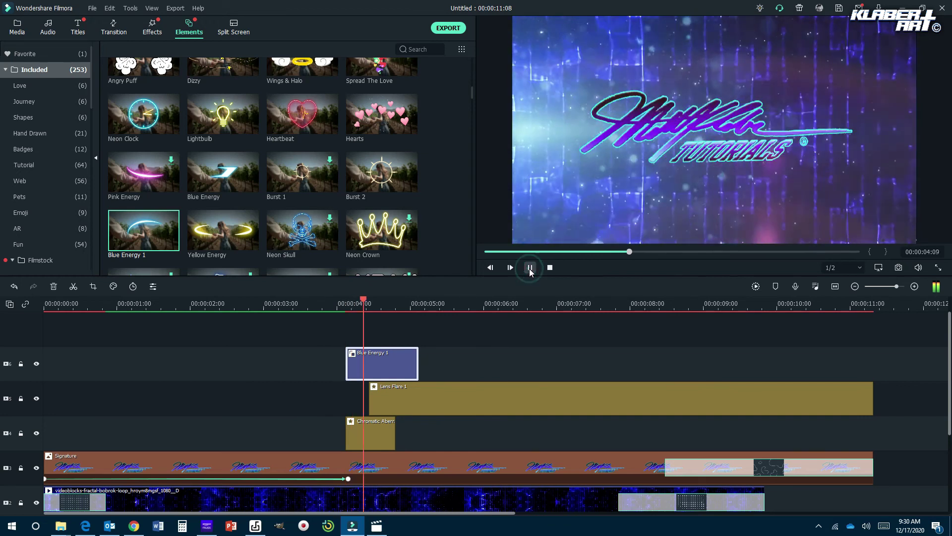
click(531, 268)
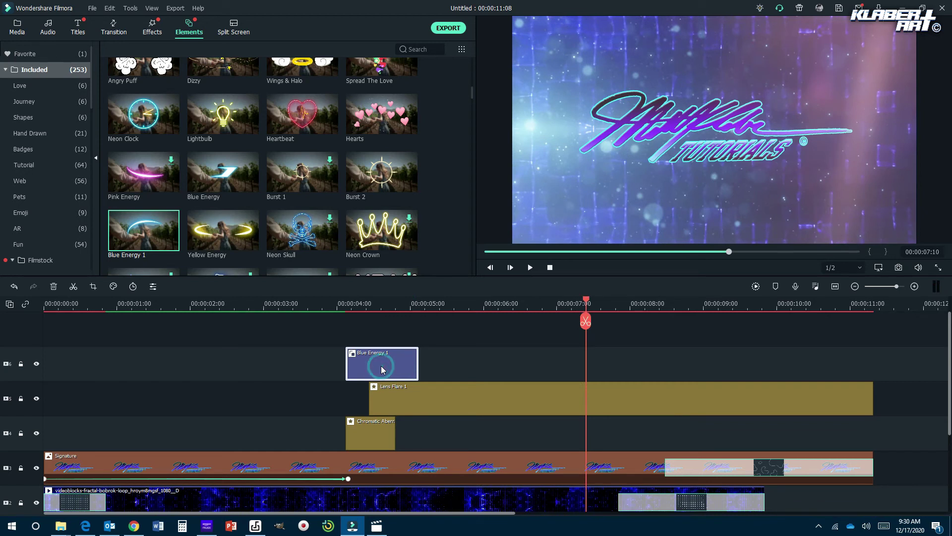
- At 00:00:04:17, reshape and reposition the Blue Energy 1 arc so it curves around the upper-left of the signature
drag(586, 303, 388, 303)
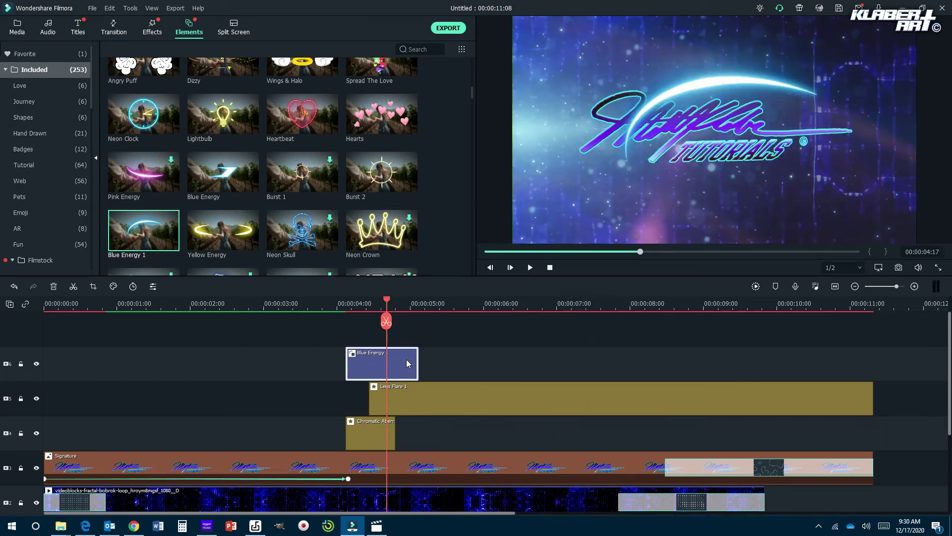
double_click(732, 84)
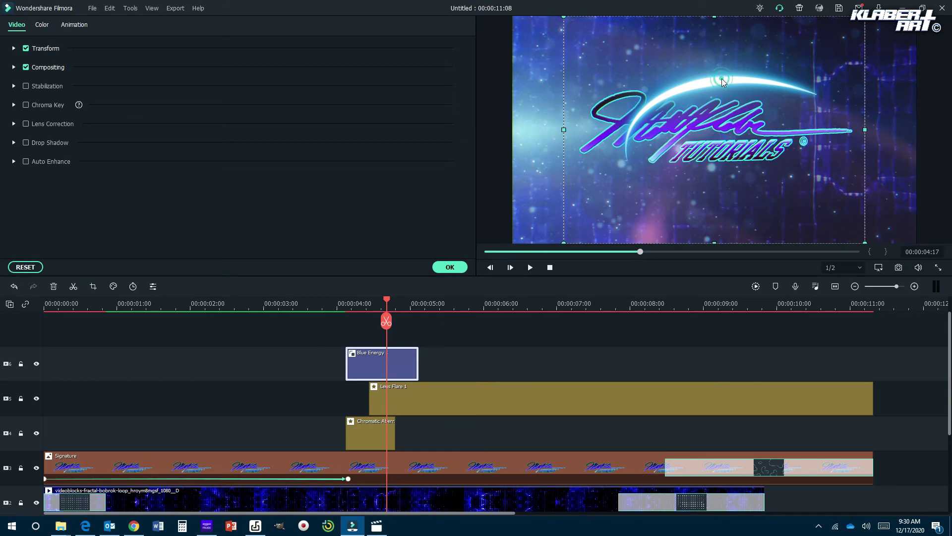
drag(719, 82, 656, 79)
drag(501, 242, 551, 205)
drag(801, 111, 878, 111)
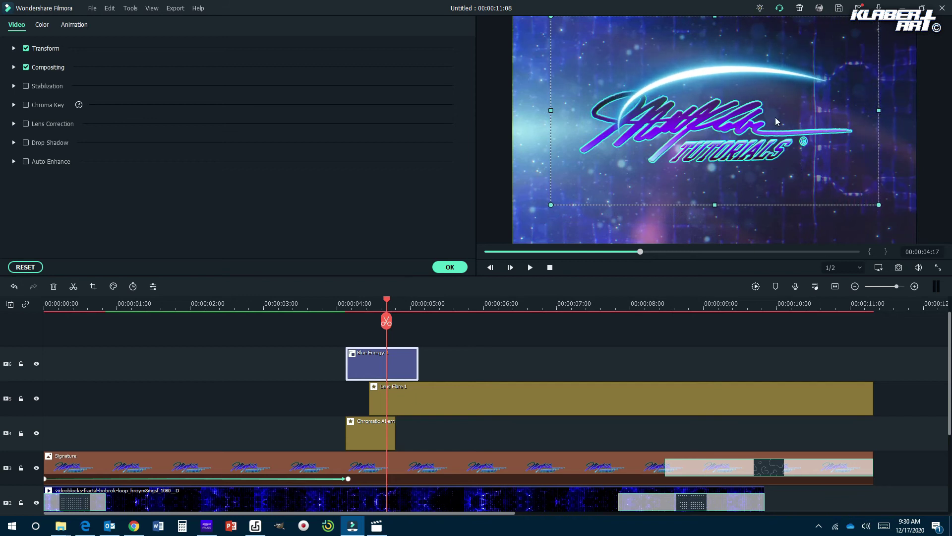
drag(776, 121, 719, 123)
drag(492, 116, 503, 118)
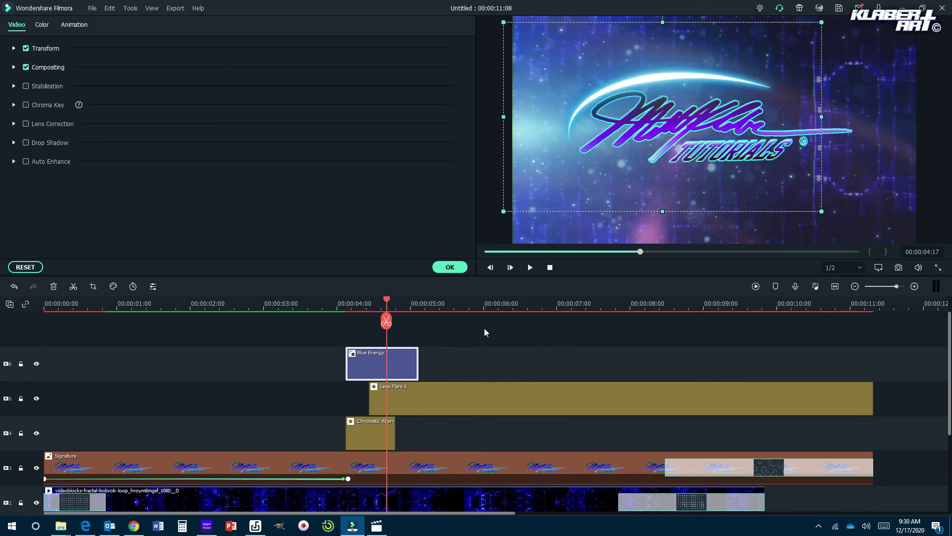
- Slow the Blue Energy 1 clip to 0.50x speed so it lasts twice as long
mouse_move(420, 363)
mouse_down()
mouse_move(435, 366)
mouse_move(402, 368)
mouse_up()
right_click(403, 369)
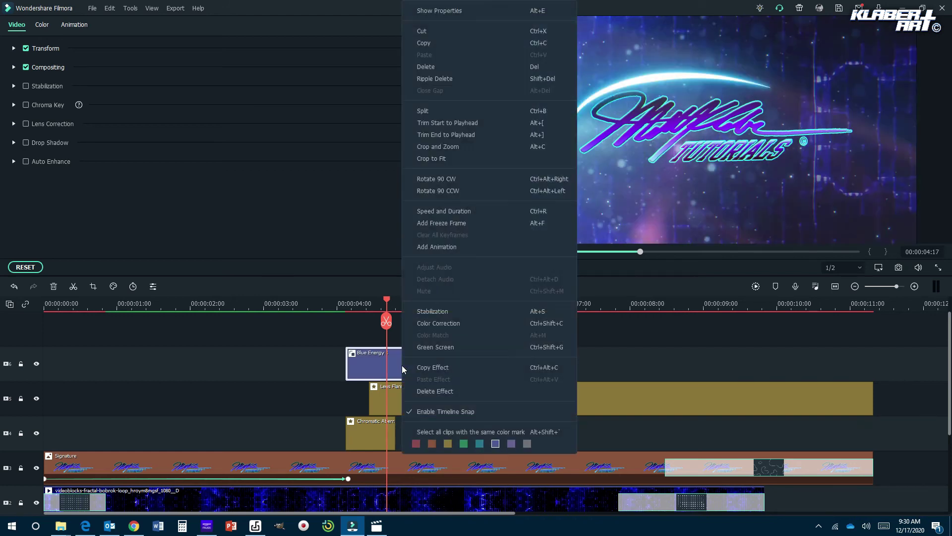
click(437, 208)
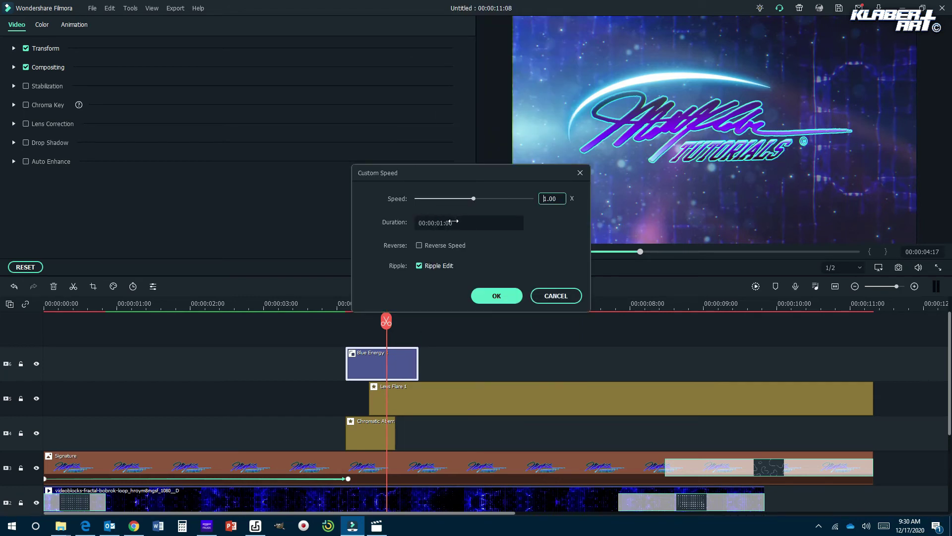
drag(443, 222, 452, 222)
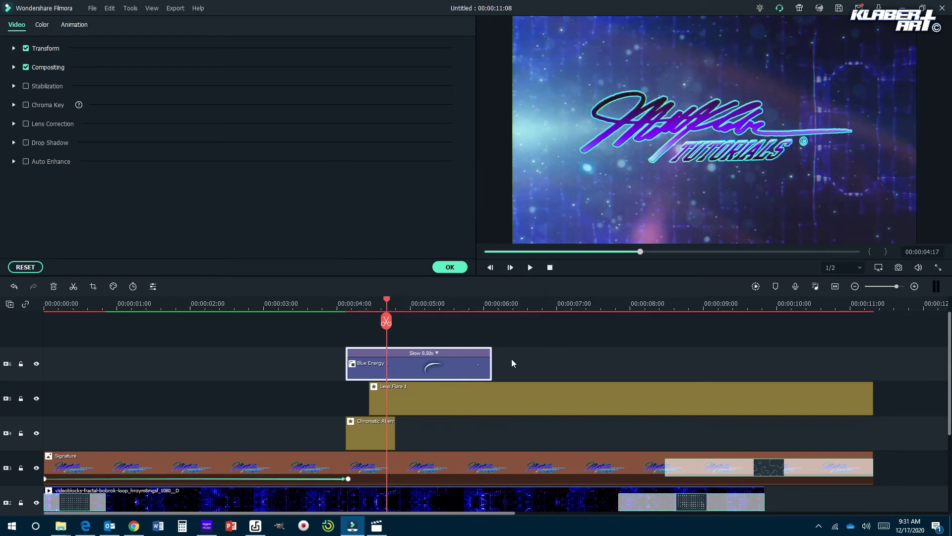
- Render the timeline preview and play the whole intro back from the beginning
click(756, 286)
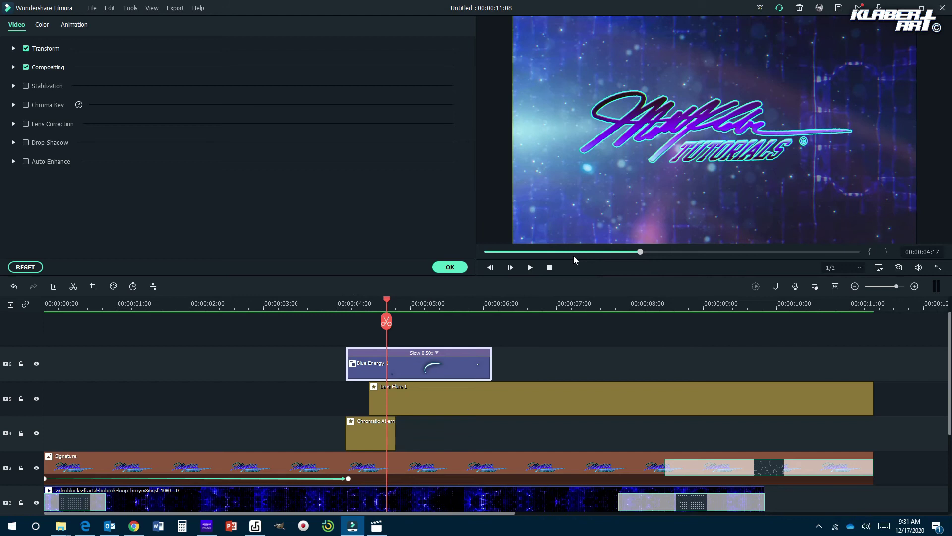
click(550, 267)
click(530, 267)
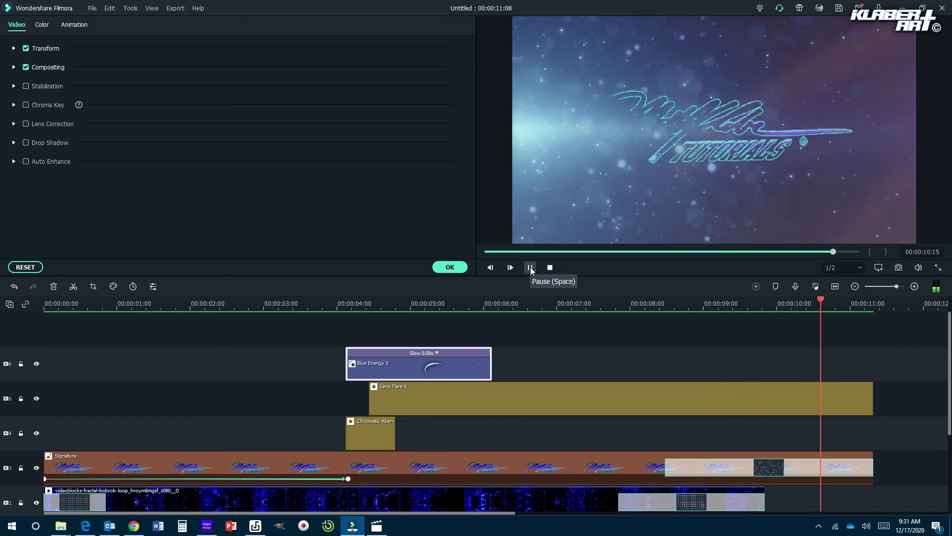
click(531, 267)
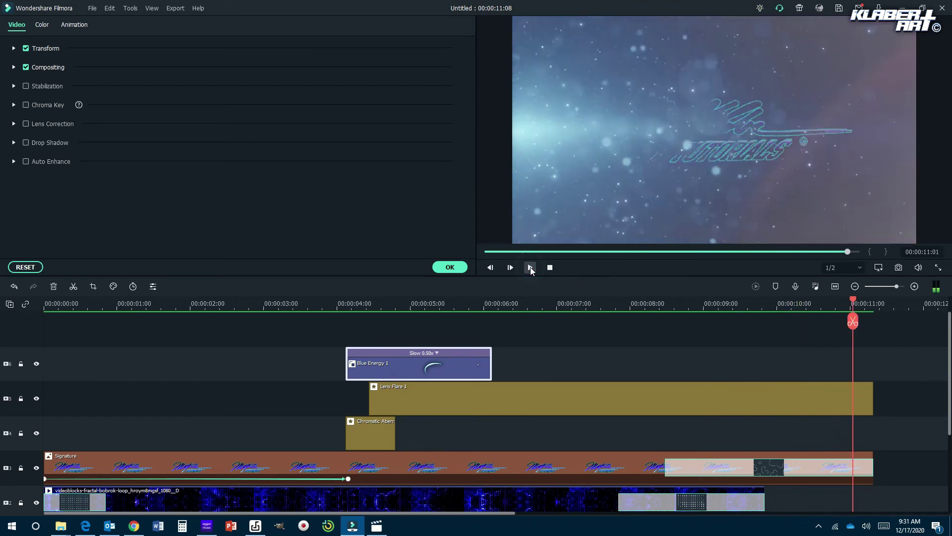
- Close the Blue Energy 1 clip's properties and move the playhead to 00:00:10:09
click(85, 526)
click(444, 267)
drag(854, 304, 803, 303)
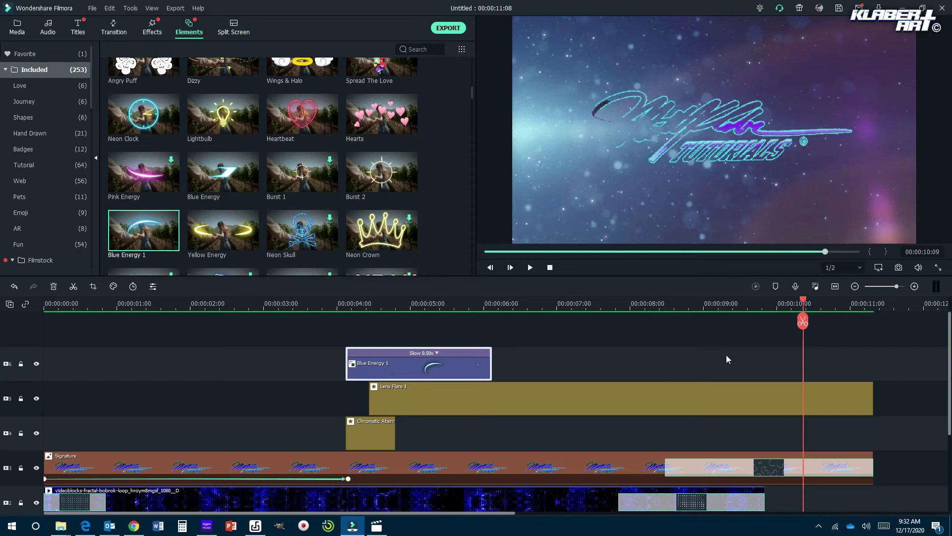
click(110, 8)
click(660, 328)
- Look through the Included title templates for a suitable text design
click(78, 26)
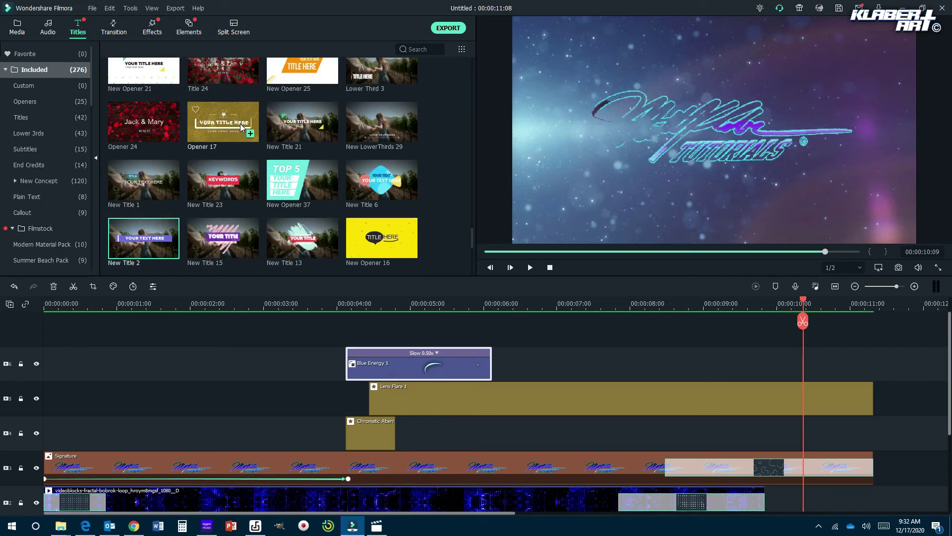
scroll(236, 130, down, 5)
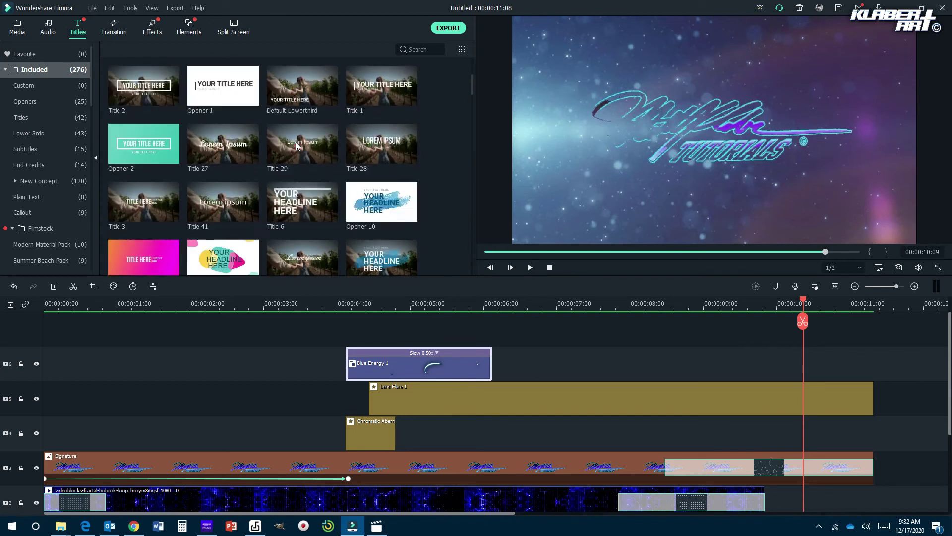
scroll(296, 144, down, 10)
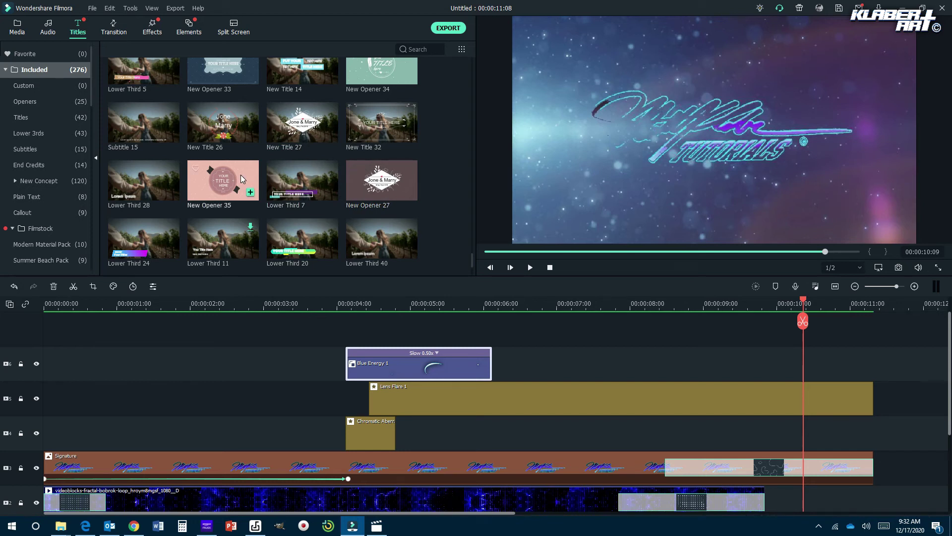
scroll(368, 199, up, 5)
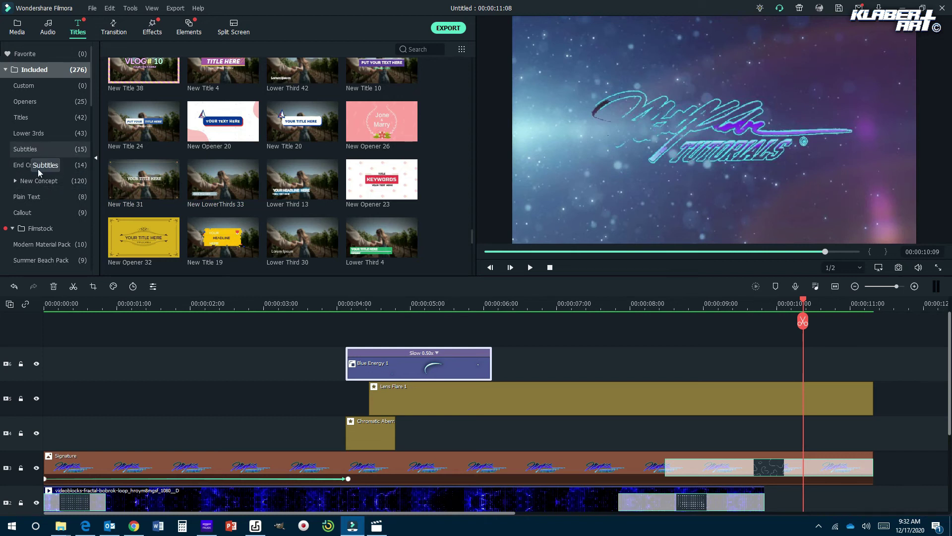
- Preview the Lower Third 13, 29 and 4 titles, and download Lower Third 26 to preview it
click(32, 134)
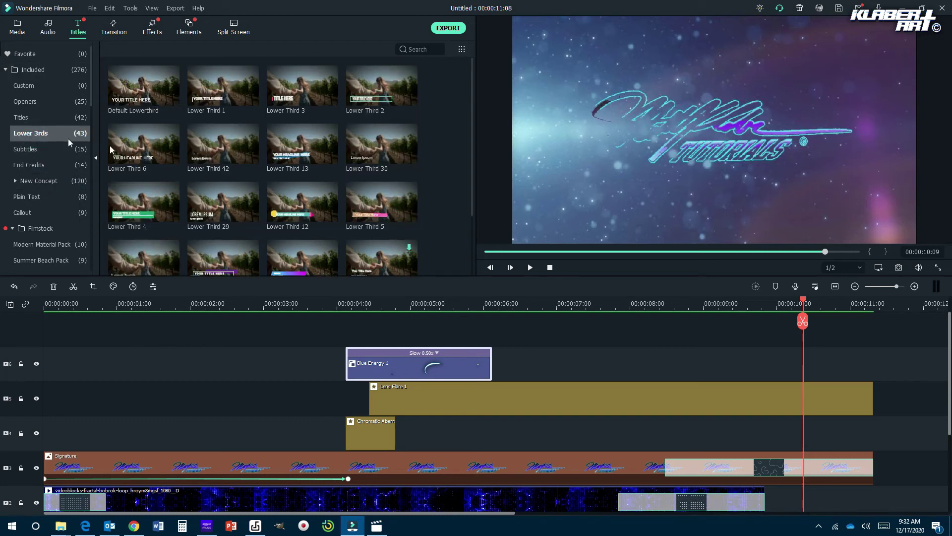
click(298, 150)
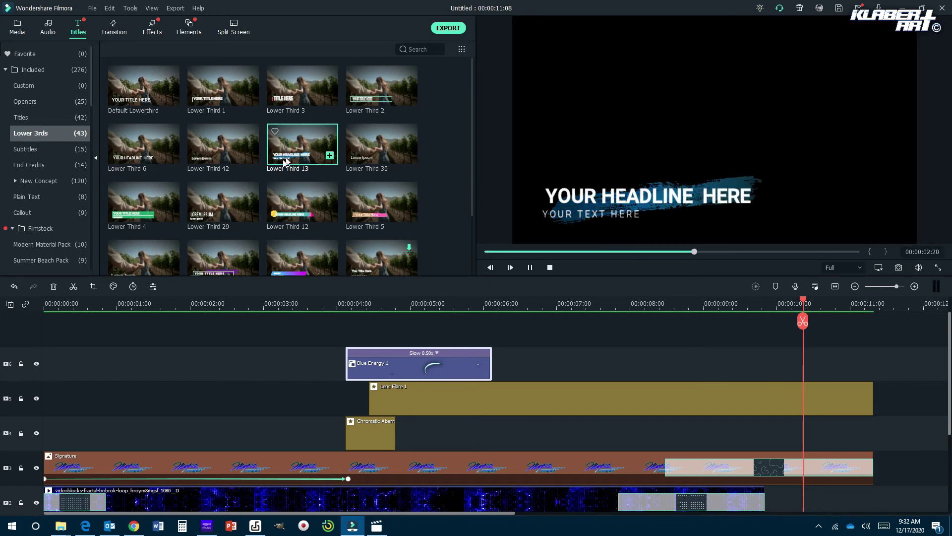
click(224, 205)
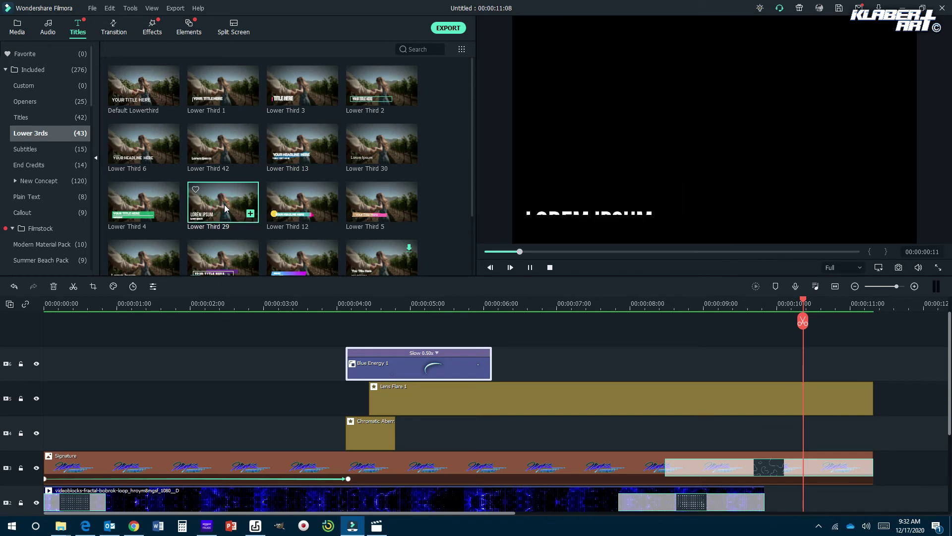
click(156, 194)
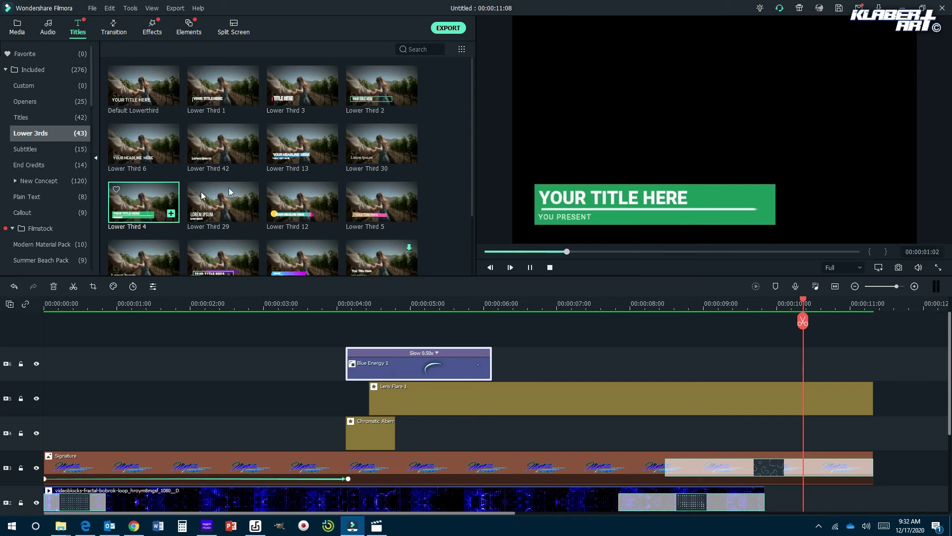
scroll(258, 183, down, 8)
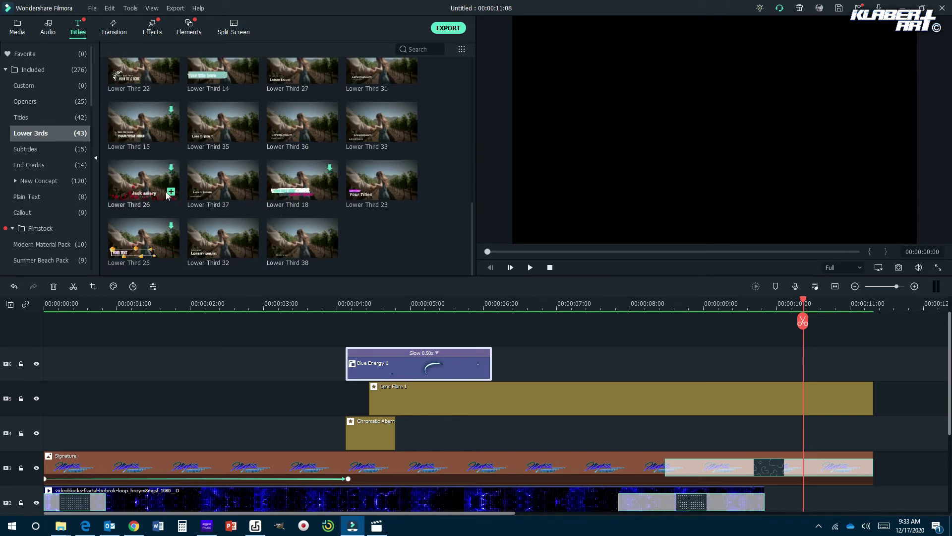
click(153, 184)
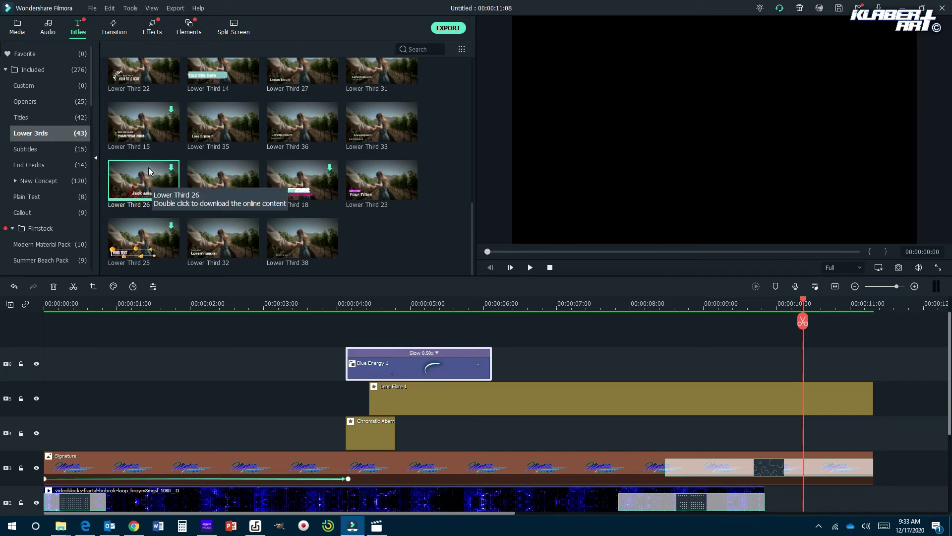
click(144, 168)
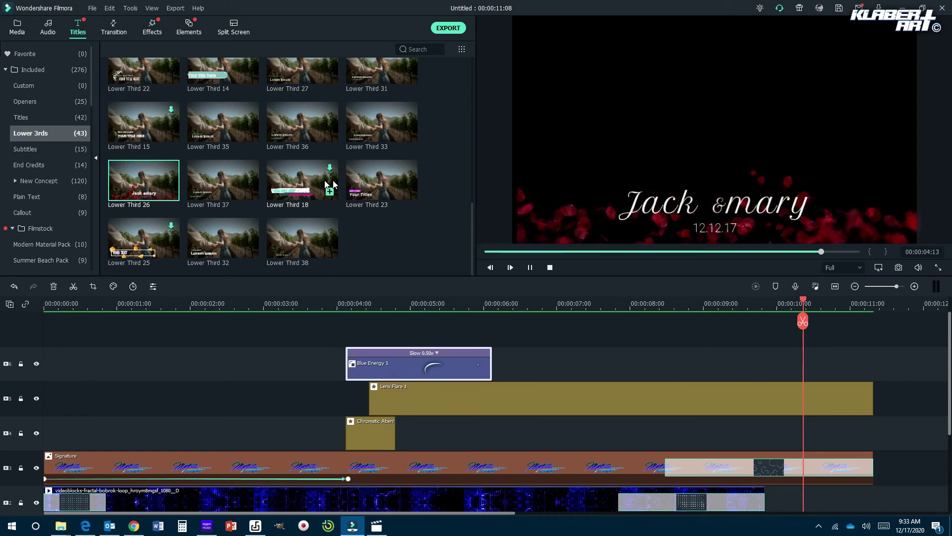
- Preview Lower Third 1 and place it on the Blue Energy 1 track, aligned with the start of the signature's closing transition
scroll(277, 189, up, 5)
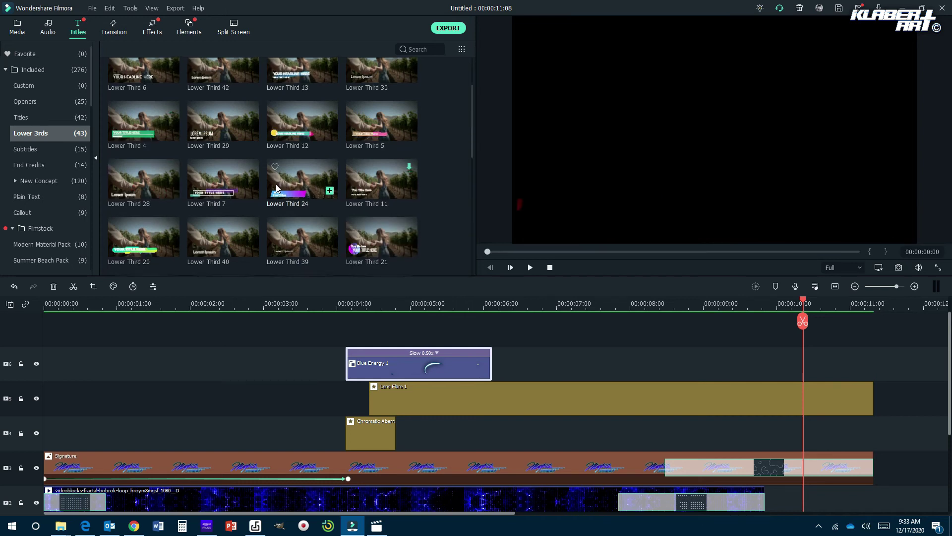
scroll(205, 165, up, 2)
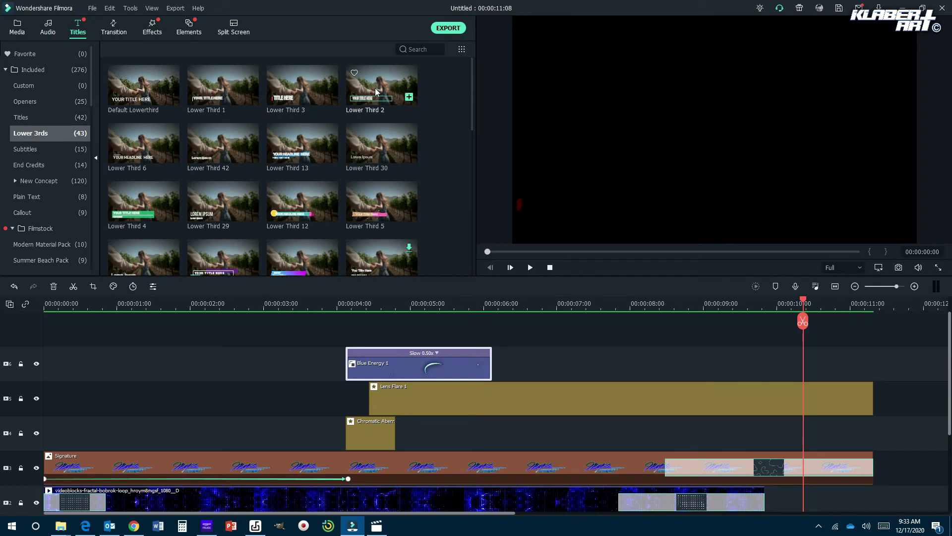
click(219, 89)
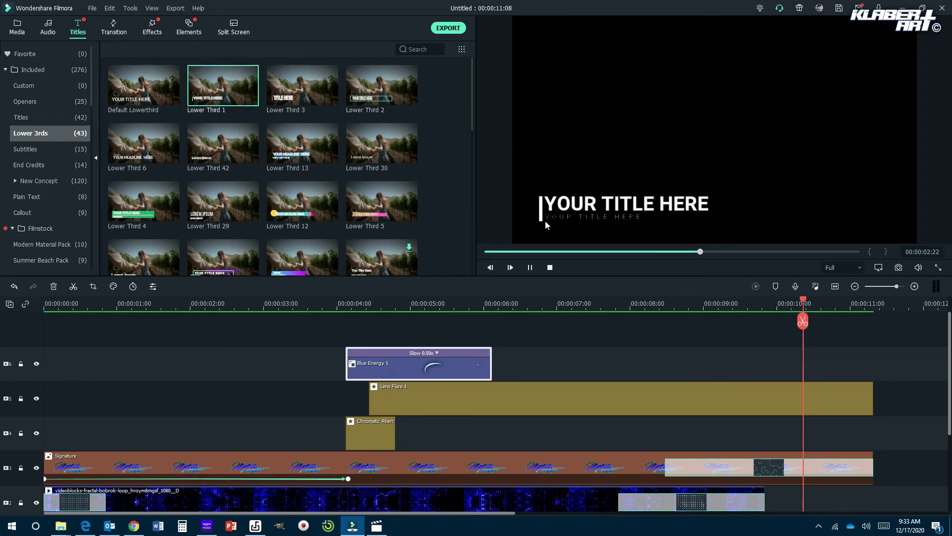
drag(230, 86, 663, 367)
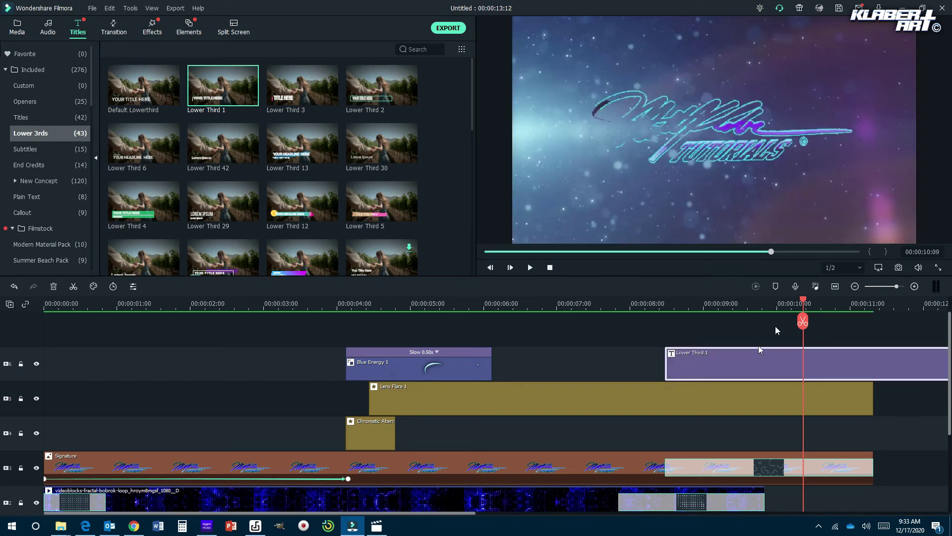
- At 00:00:09:09, move the Lower Third 1 main title and its vertical bar to just below TUTORIALS in the logo
drag(803, 301, 732, 316)
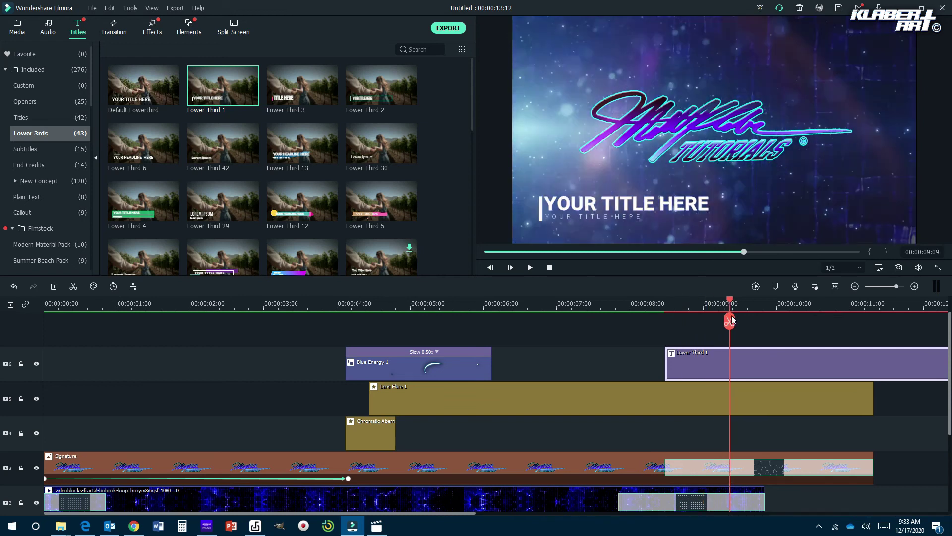
click(609, 205)
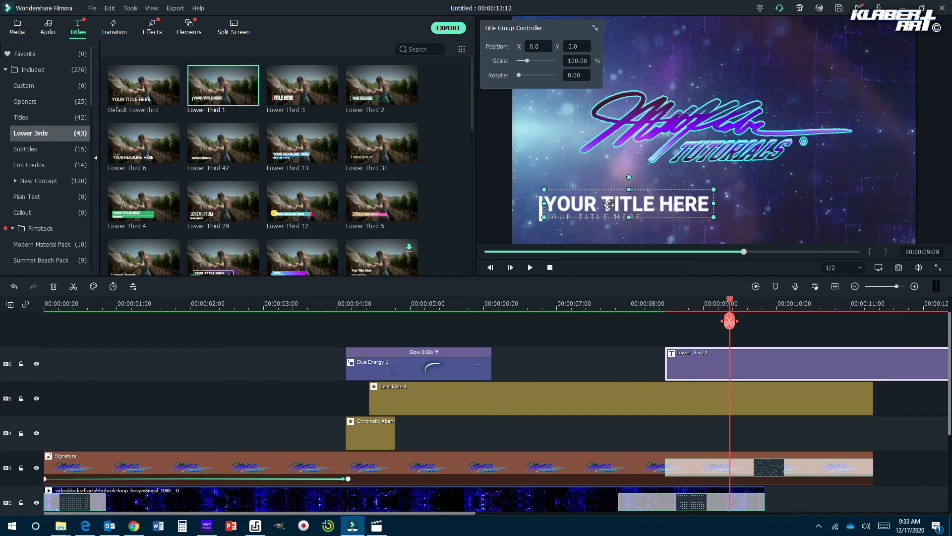
drag(590, 203, 691, 181)
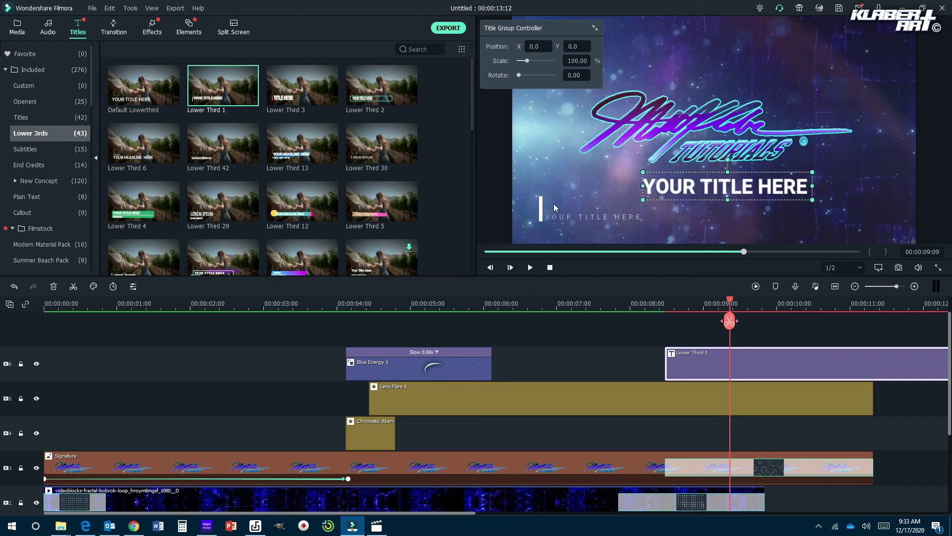
click(541, 206)
drag(540, 207, 638, 187)
- Clear the small secondary text line of the Lower Third 1 title
click(604, 214)
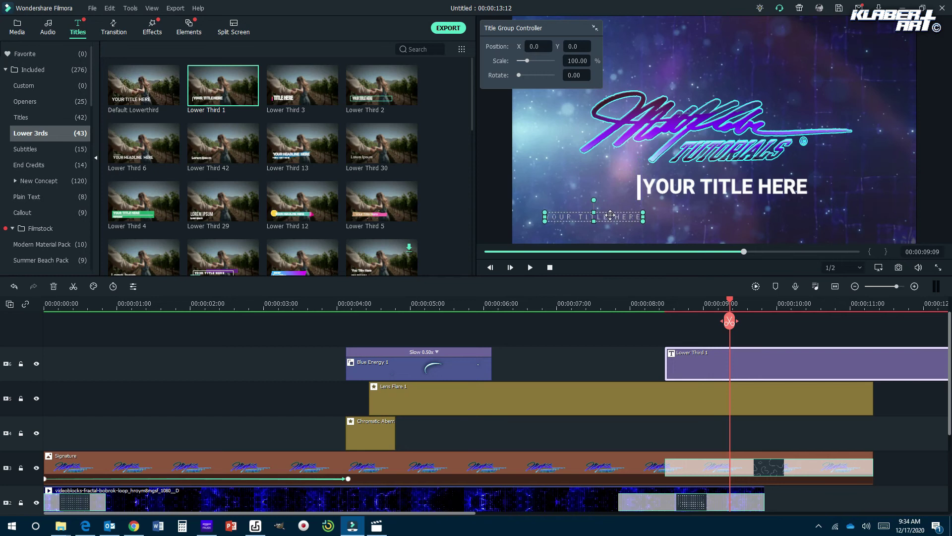
double_click(603, 217)
click(276, 106)
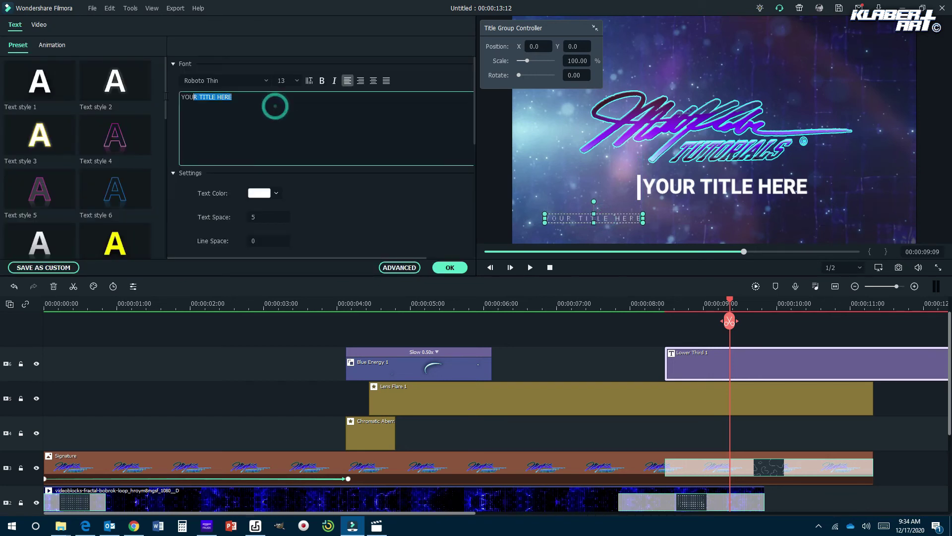
key(BackSpace)
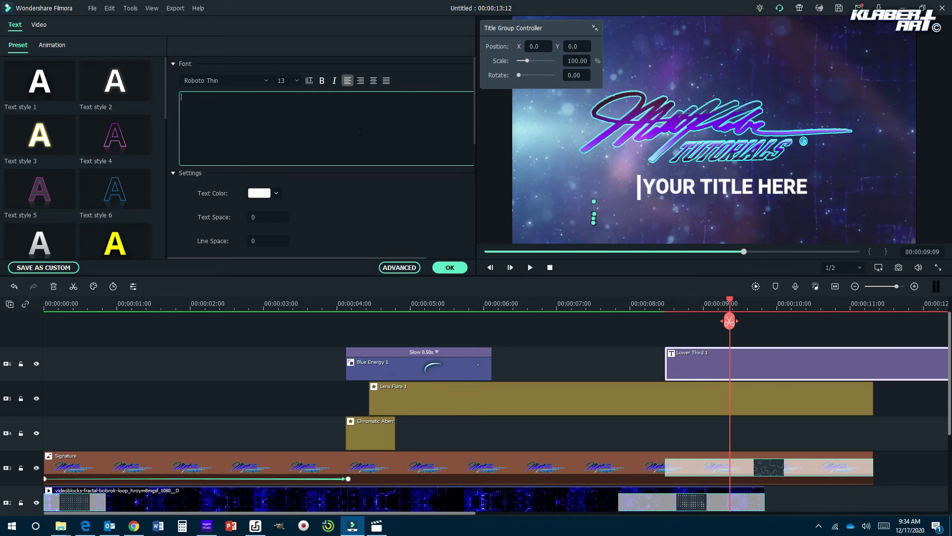
click(464, 268)
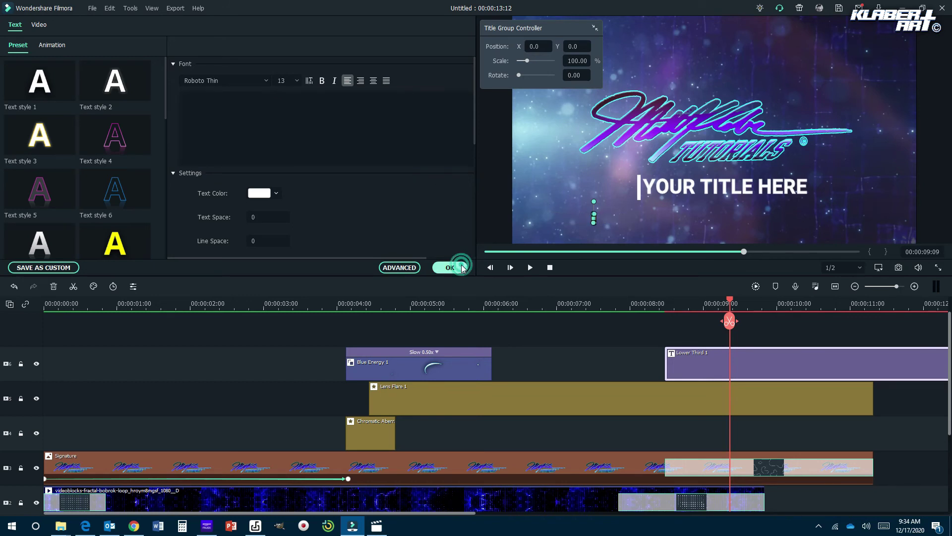
- Replace the main text of the Lower Third 1 title with PRESENTS
click(670, 188)
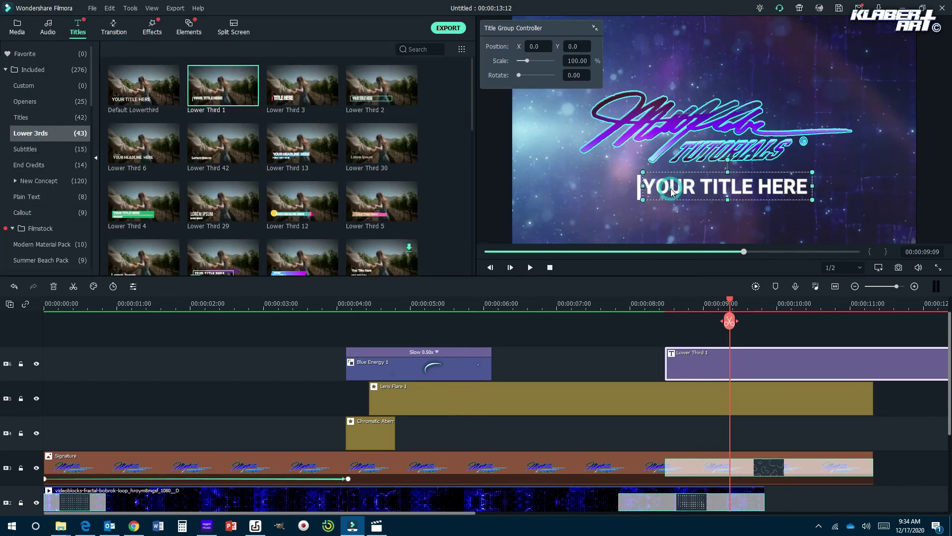
double_click(698, 189)
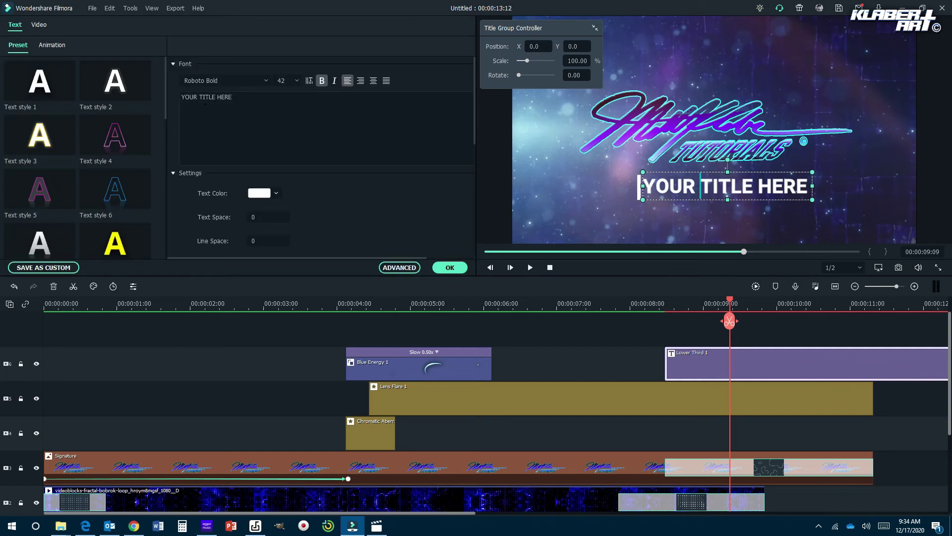
triple_click(259, 102)
text(p)
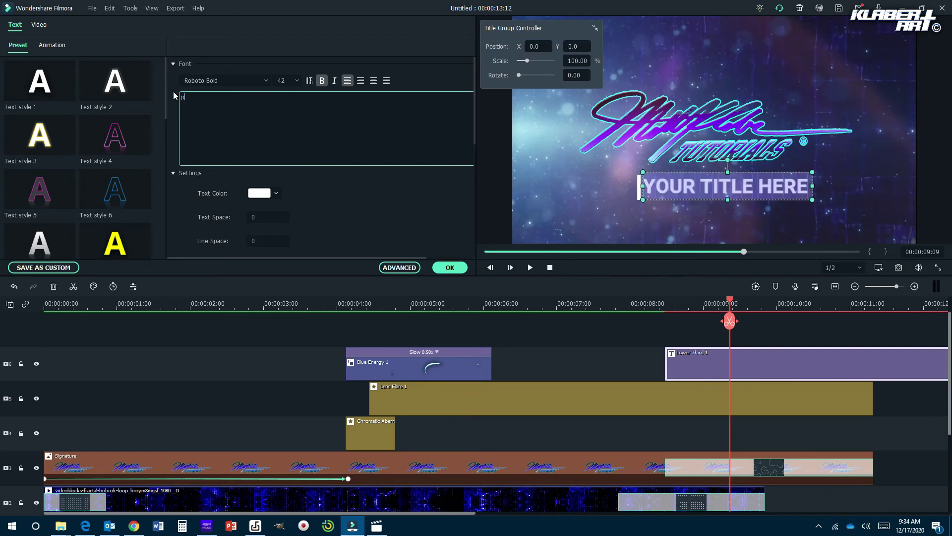
text(resent)
key(BackSpace)
key(BackSpace)
key(BackSpace)
key(BackSpace)
key(BackSpace)
key(BackSpace)
key(BackSpace)
text(PRESENTS)
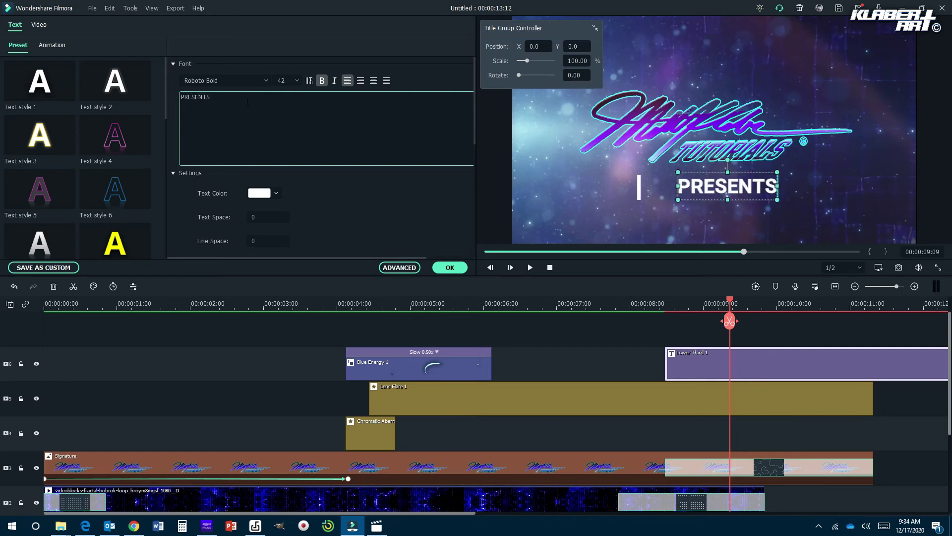
click(450, 267)
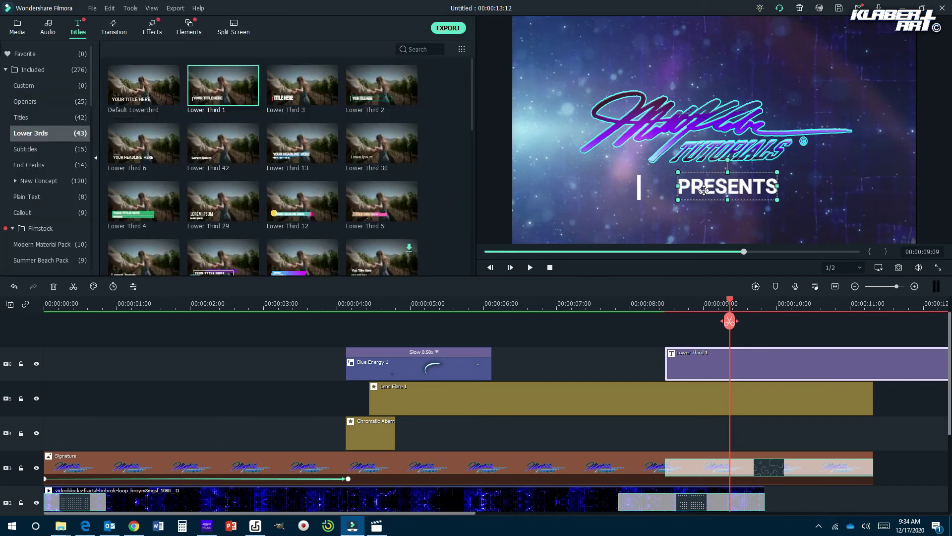
- Move the title's vertical bar right next to the start of the word PRESENTS
click(639, 190)
drag(639, 191, 672, 193)
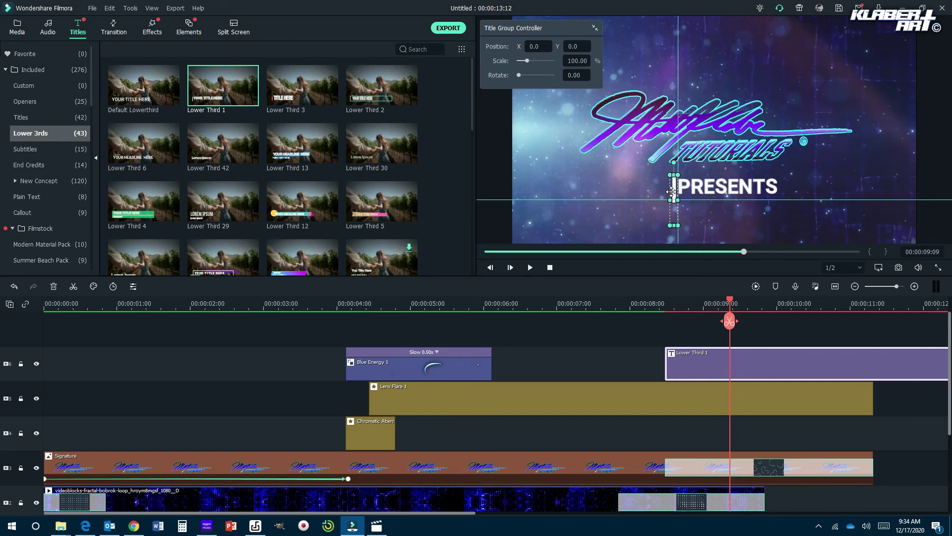
- Shorten the vertical bar of the Lower Third 1 title from its lower end, roughly to the height of PRESENTS
click(746, 207)
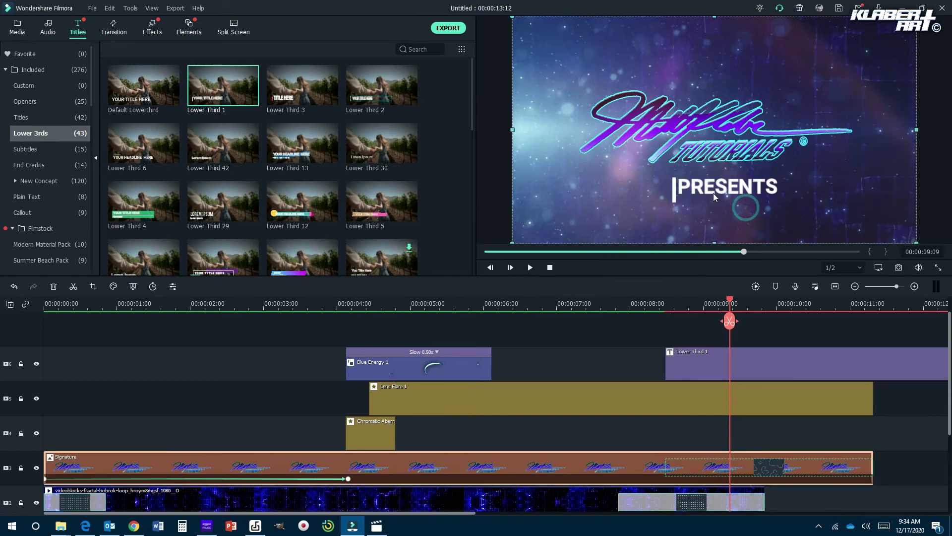
click(670, 194)
drag(674, 201, 673, 227)
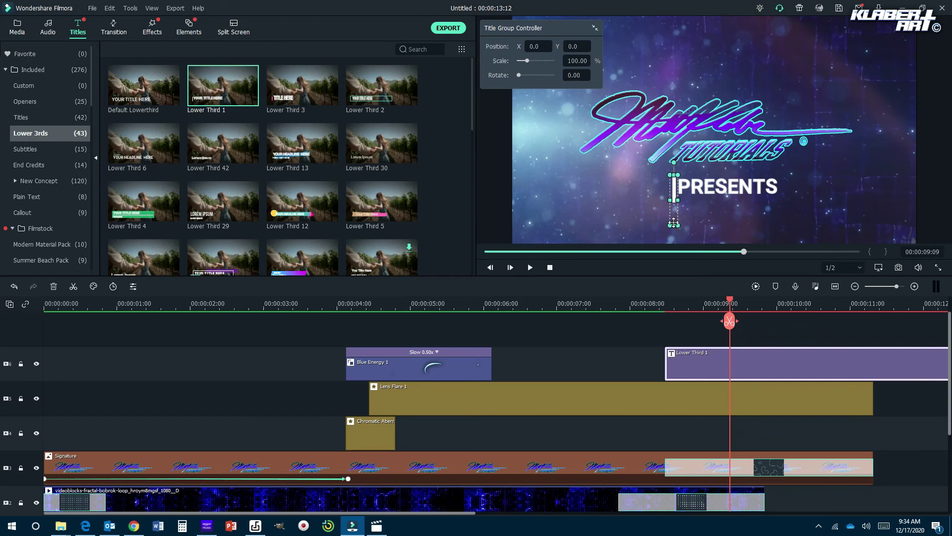
drag(674, 228, 675, 220)
click(682, 199)
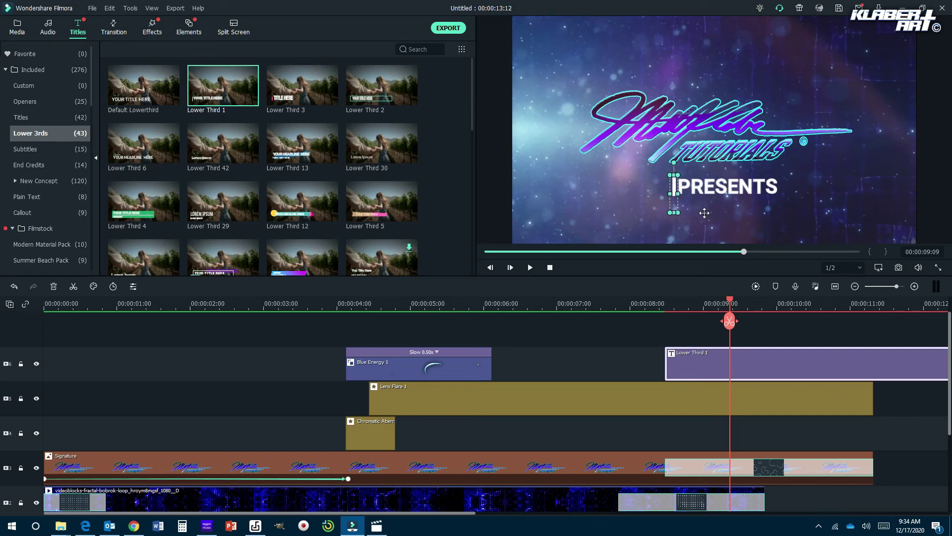
- Raise the title's vertical bar slightly and align it directly against the start of the word PRESENTS
click(674, 189)
drag(672, 186, 671, 186)
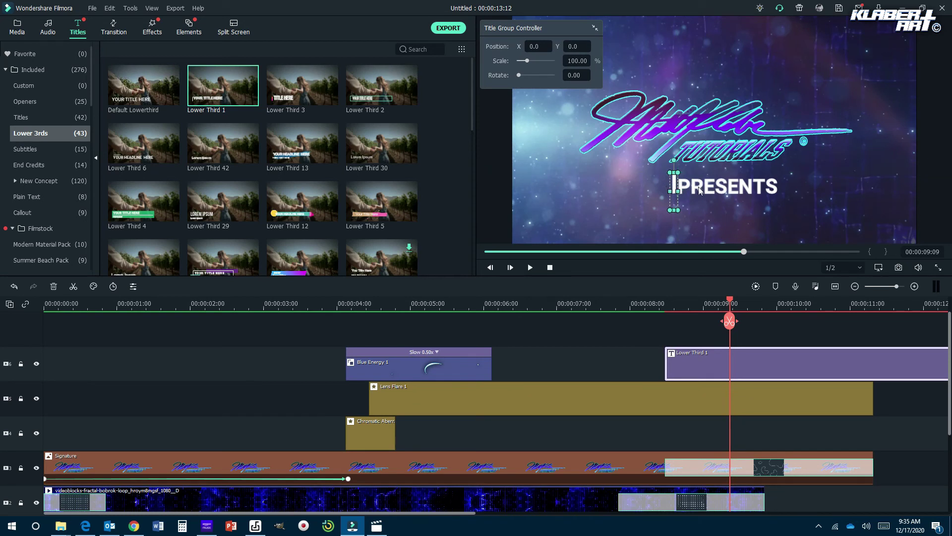
click(673, 186)
drag(673, 186, 669, 188)
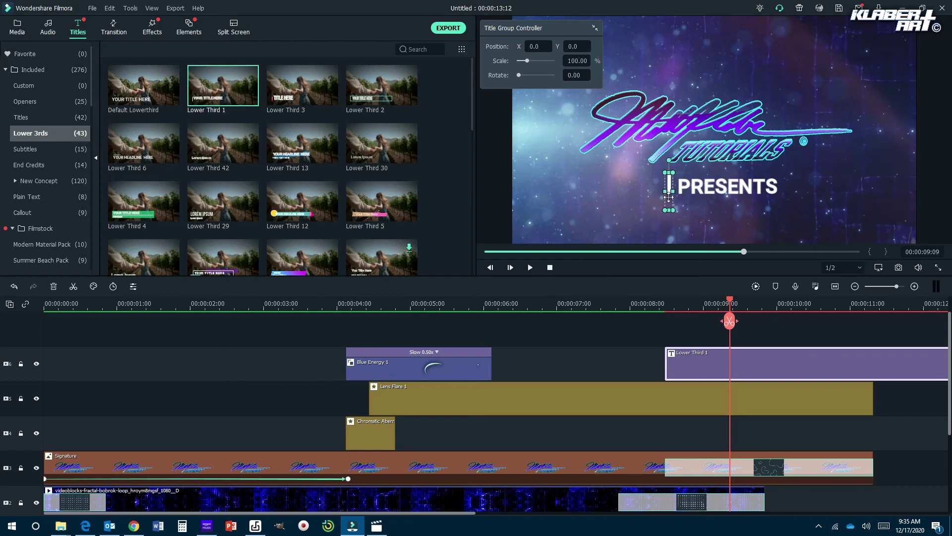
click(684, 212)
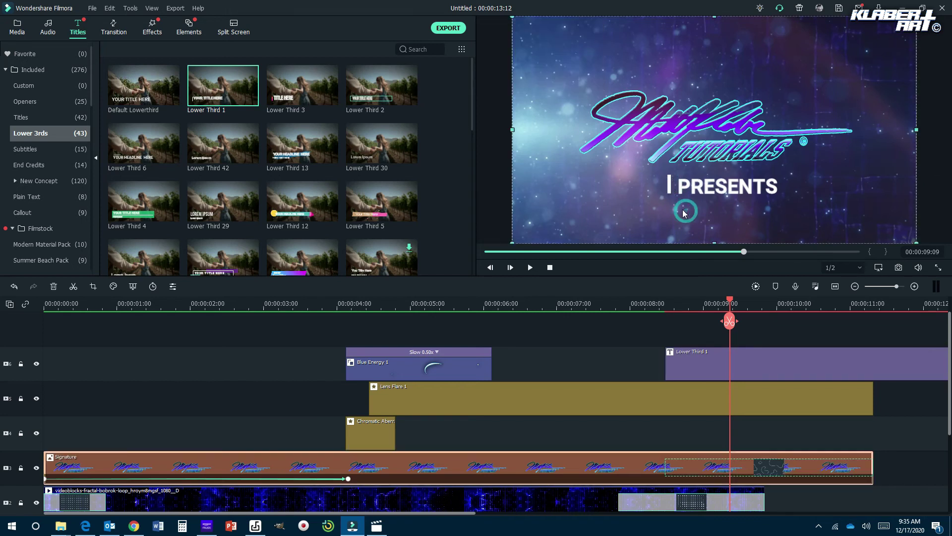
click(667, 183)
drag(669, 184, 670, 183)
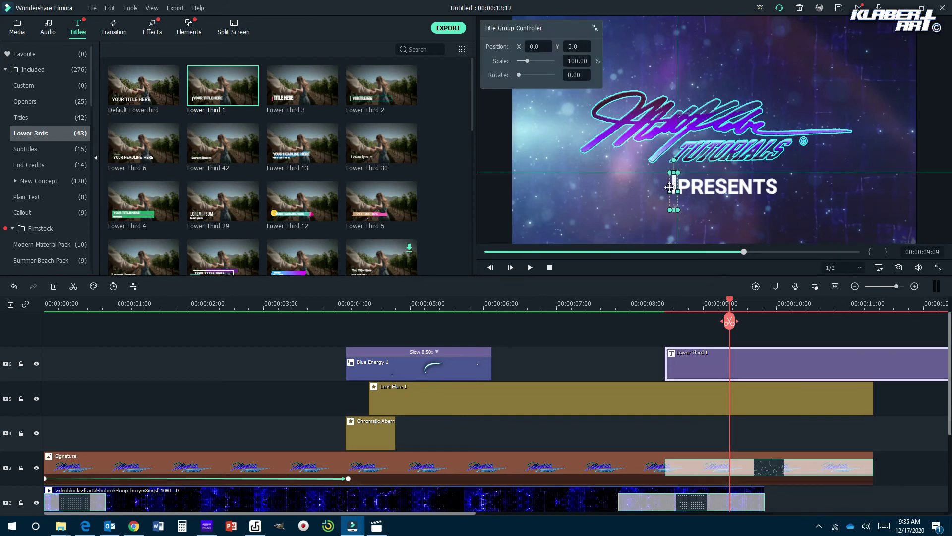
- Lengthen the vertical bar slightly downward so its height matches the PRESENTS text
click(702, 186)
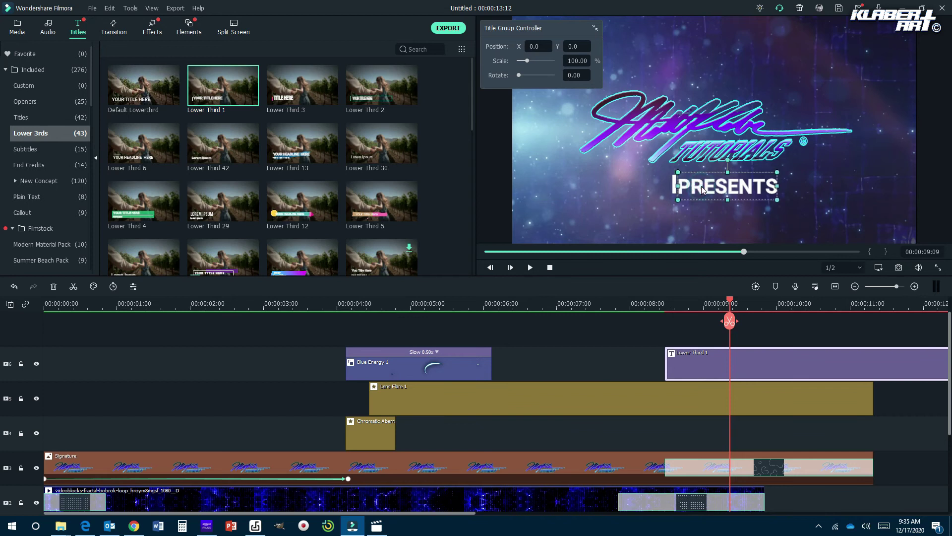
drag(702, 177, 672, 189)
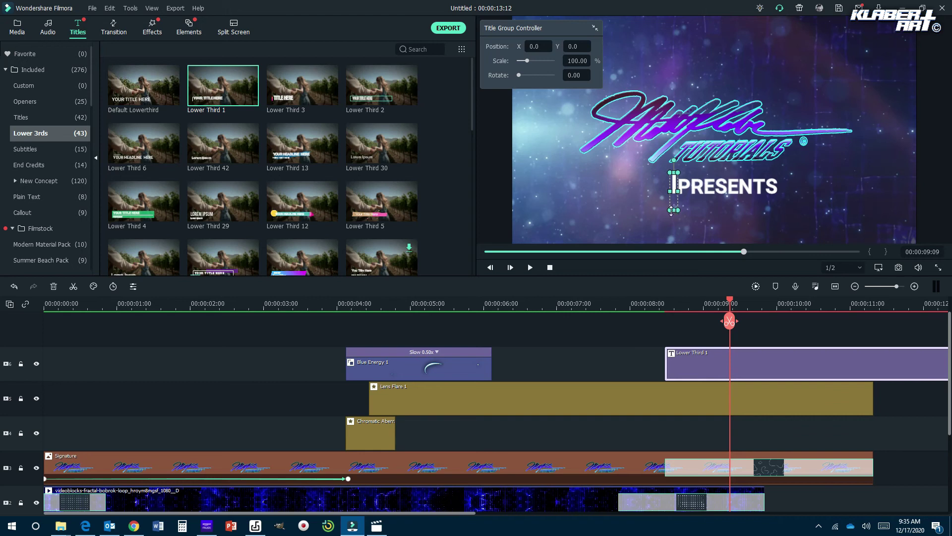
drag(672, 210, 671, 219)
click(672, 221)
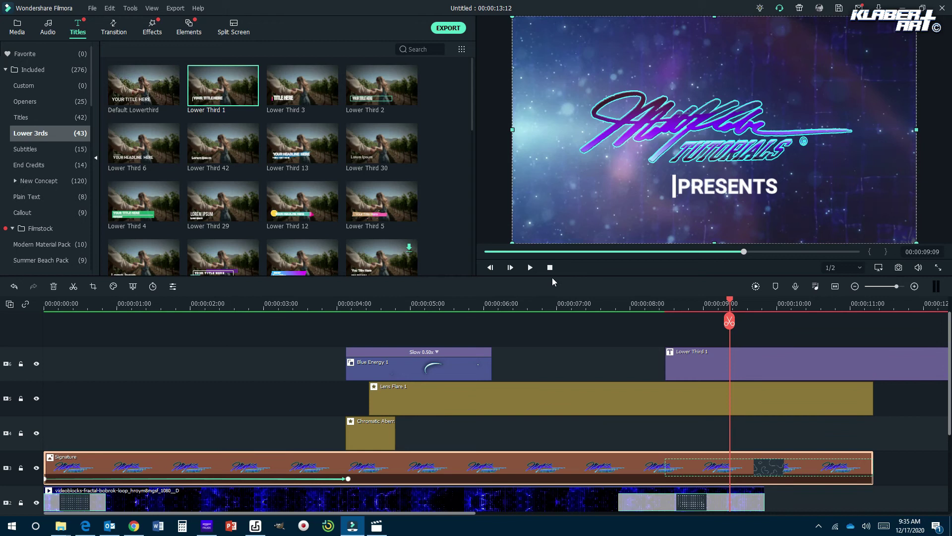
- Play the intro from the start and pause the playback
click(550, 268)
click(529, 268)
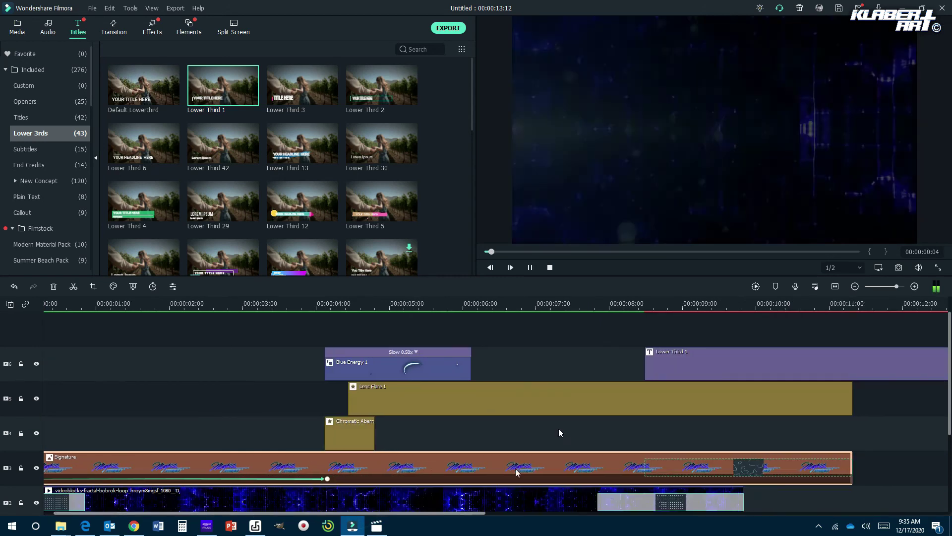
key(space)
click(530, 267)
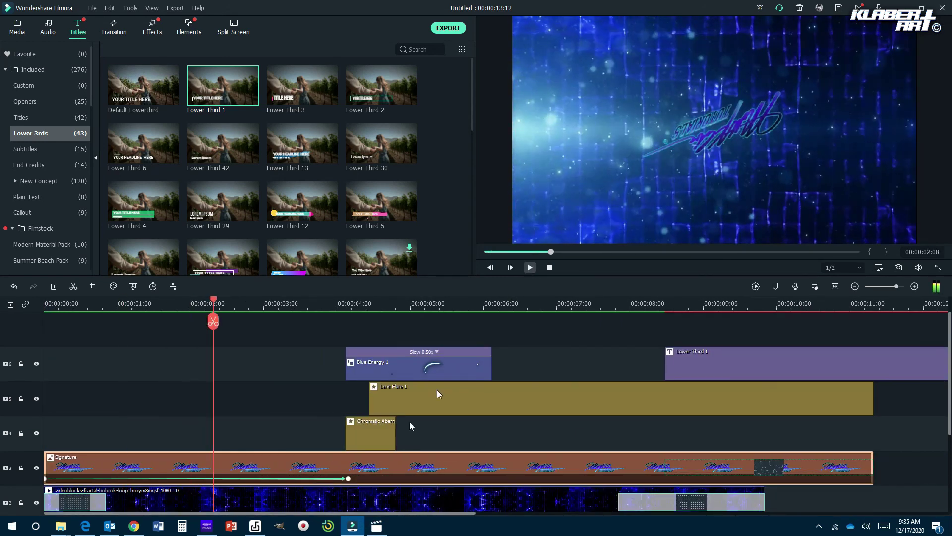
- Trim the end of the Lower Third 1 title clip back to the end of the Signature clip
drag(377, 516, 558, 517)
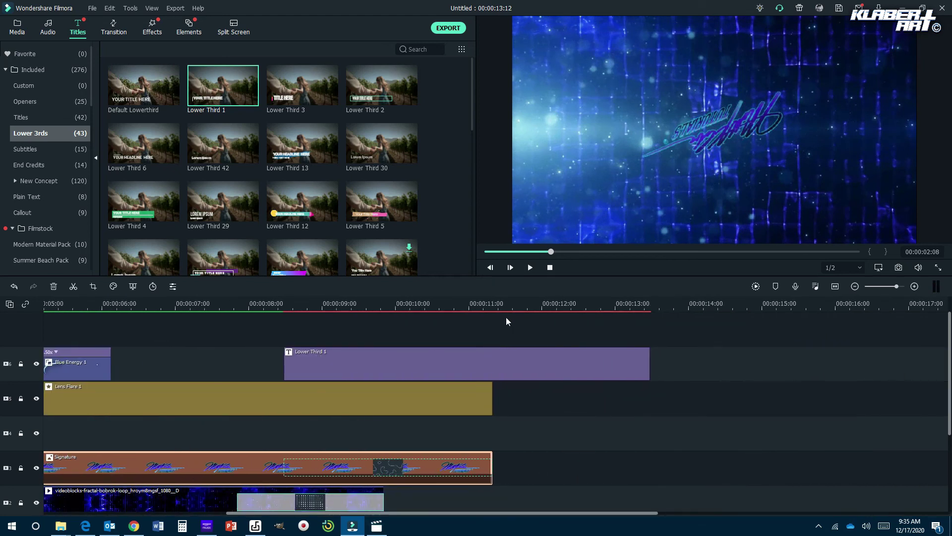
click(635, 367)
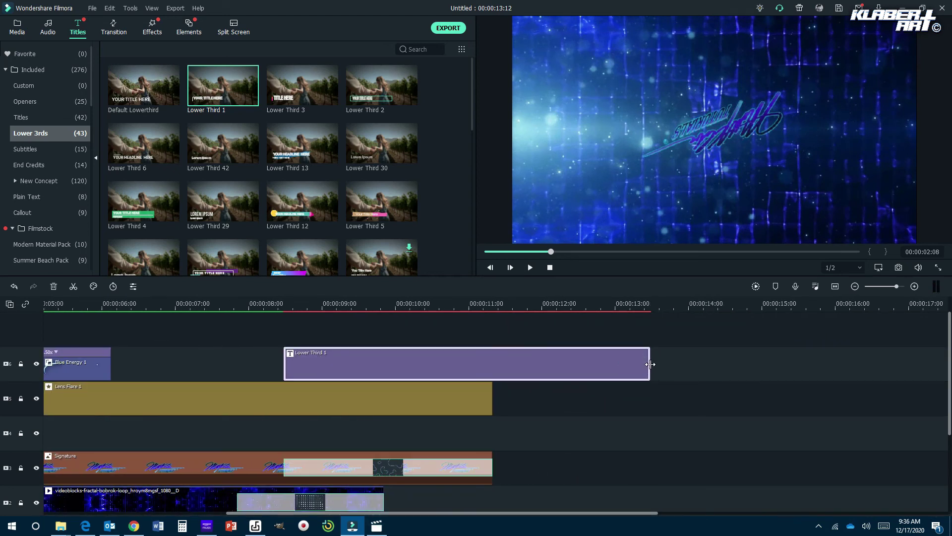
drag(650, 365, 490, 362)
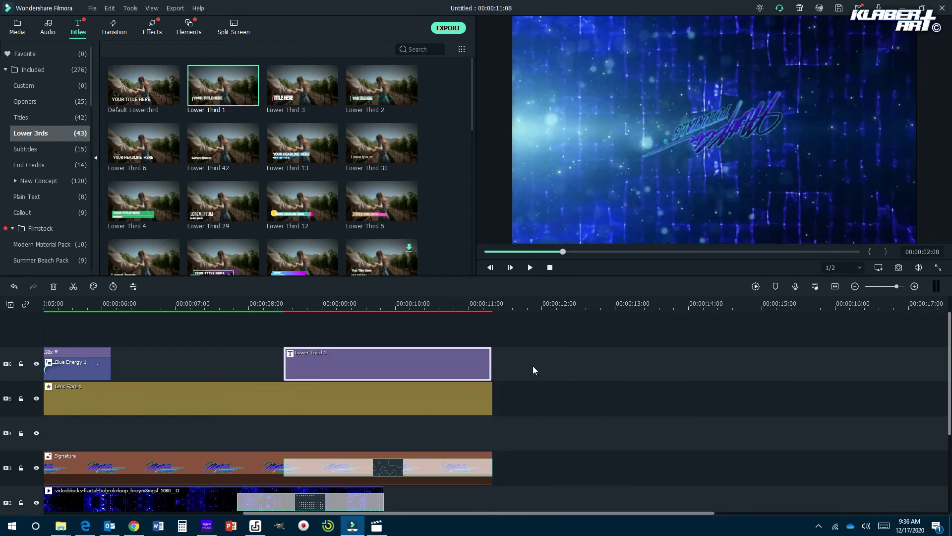
- At 00:00:09:12, open the PRESENTS text of the Lower Third 1 title for editing
click(358, 303)
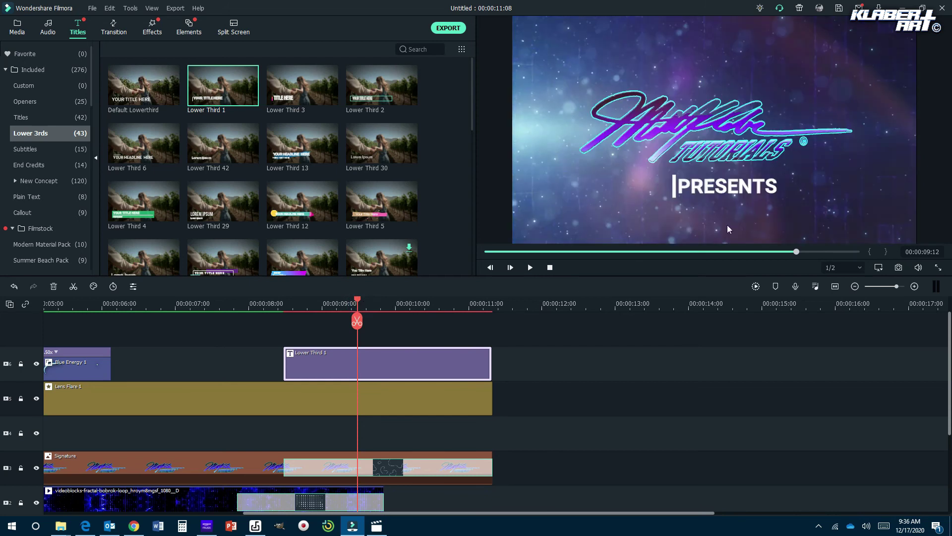
double_click(402, 368)
double_click(746, 191)
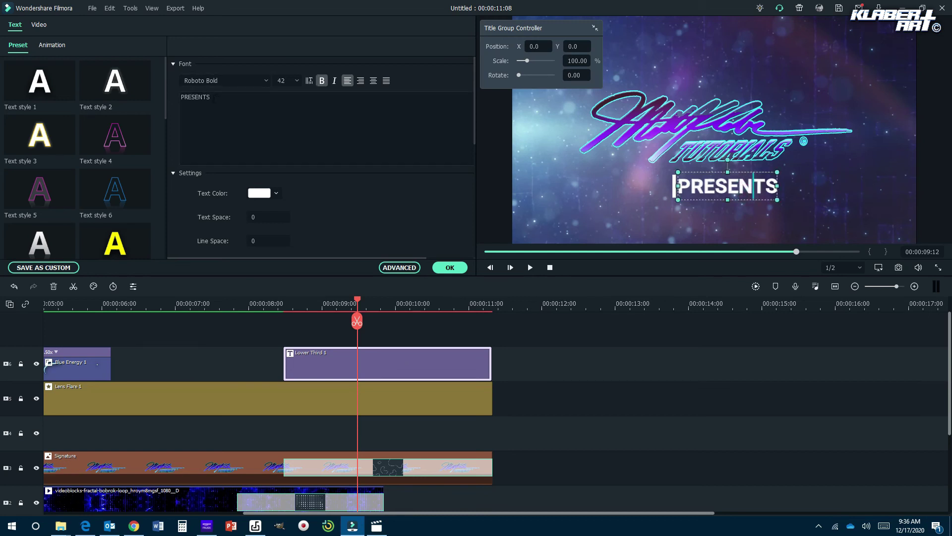
- Try the Text style 6 preset on the PRESENTS text
click(264, 85)
click(273, 58)
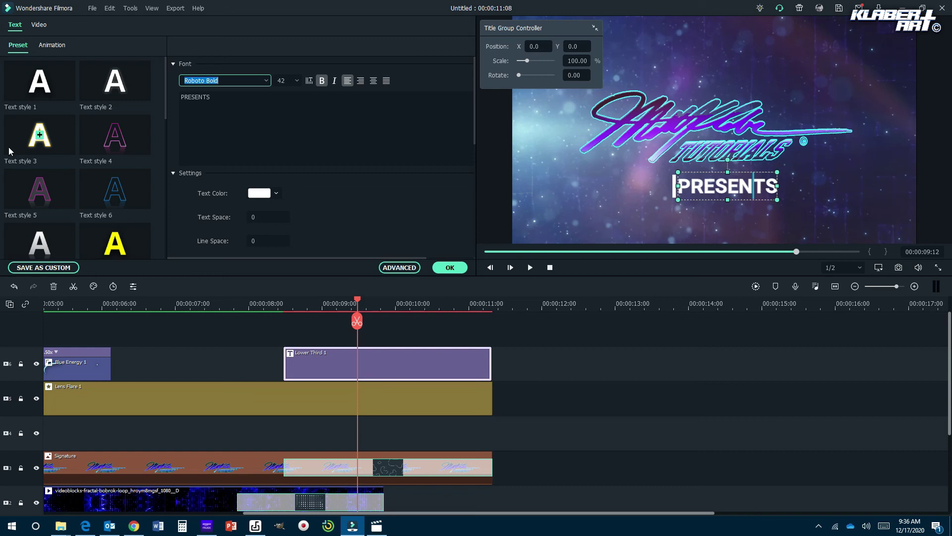
click(122, 197)
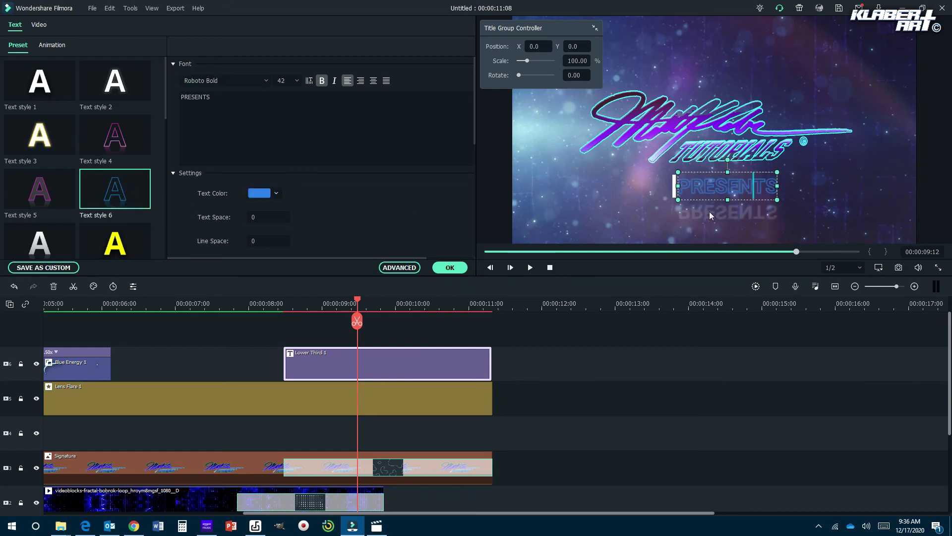
- Look through the video, color, audio and animation settings available for the title's vertical bar
click(675, 192)
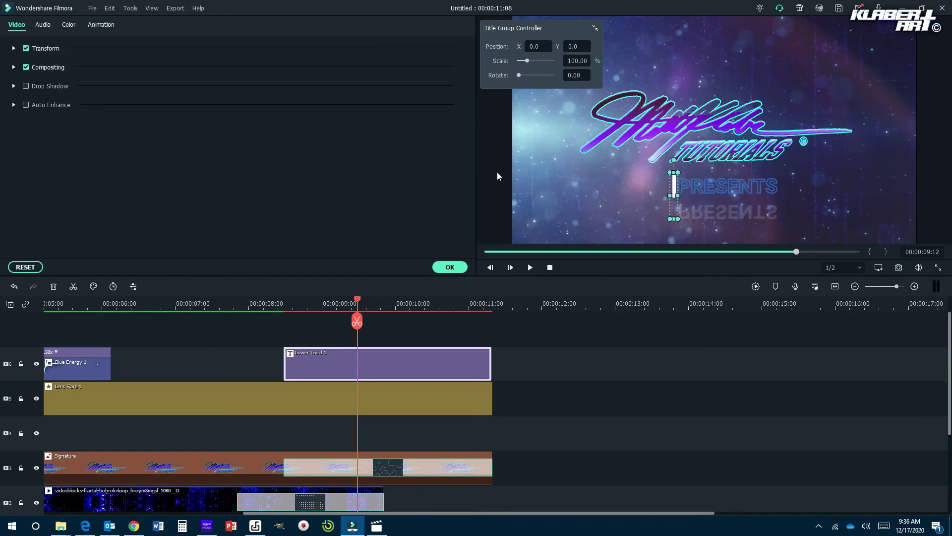
click(70, 25)
click(48, 28)
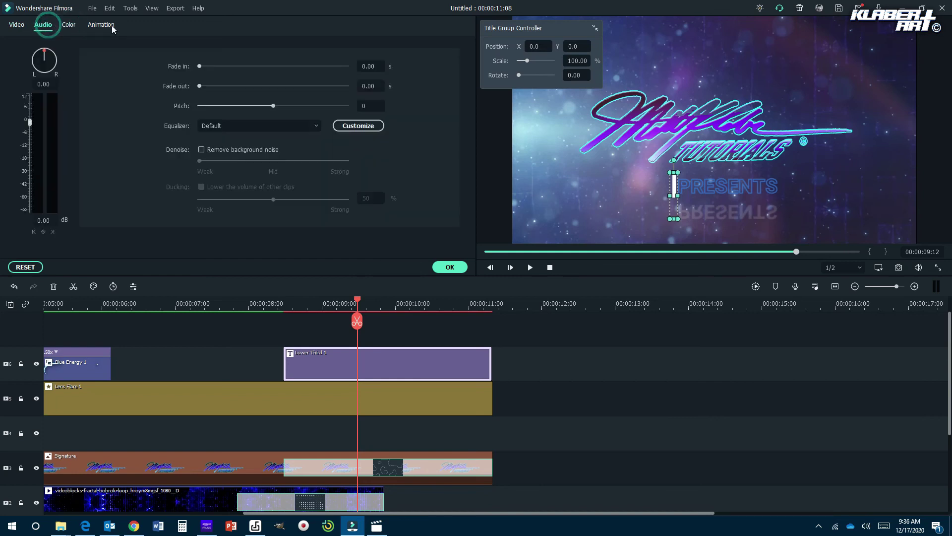
click(112, 29)
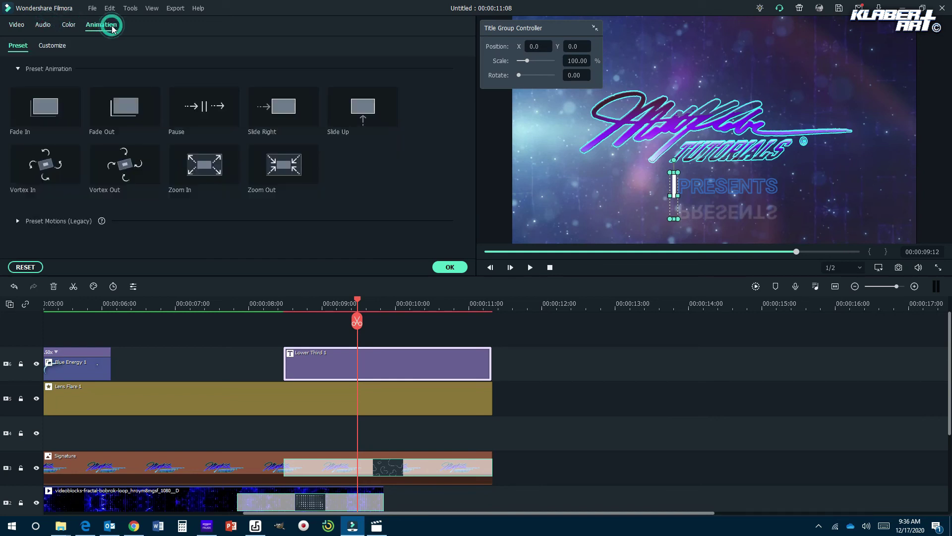
click(16, 25)
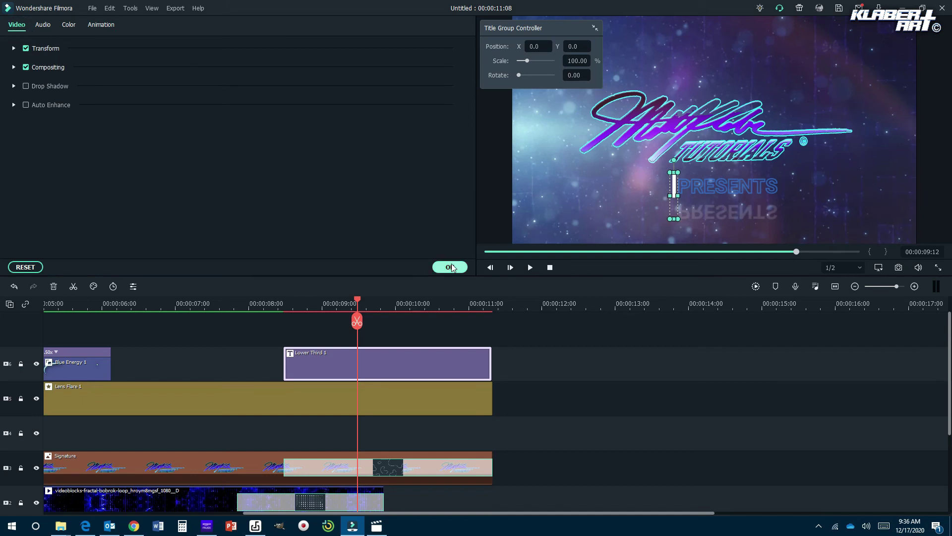
- Apply the Text style 12 preset to the PRESENTS text, and play the title section from 00:00:08:02
click(725, 188)
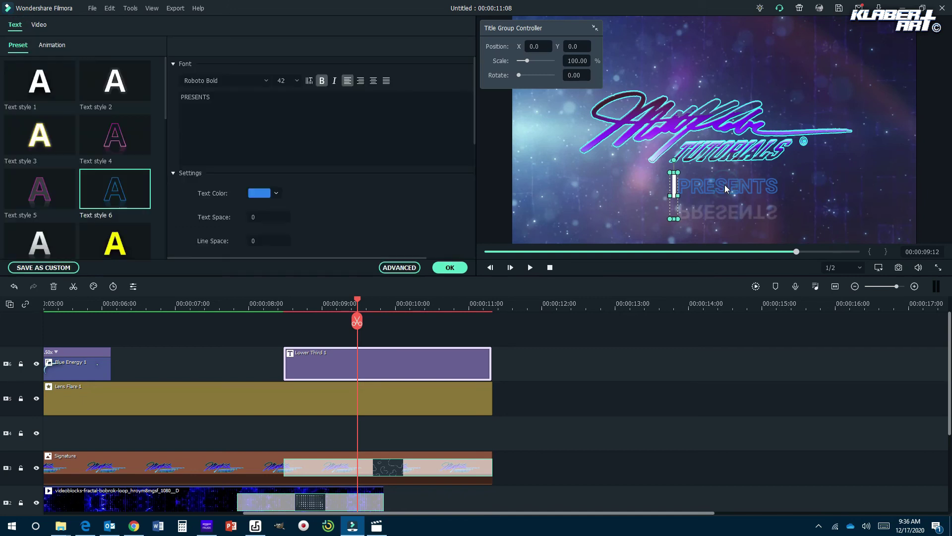
scroll(87, 157, down, 4)
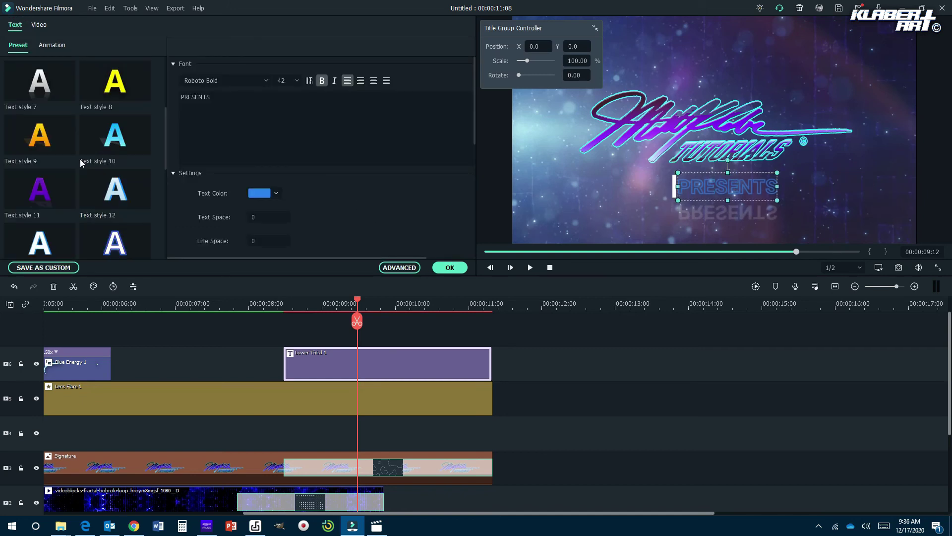
mouse_move(115, 138)
scroll(115, 138, up, 2)
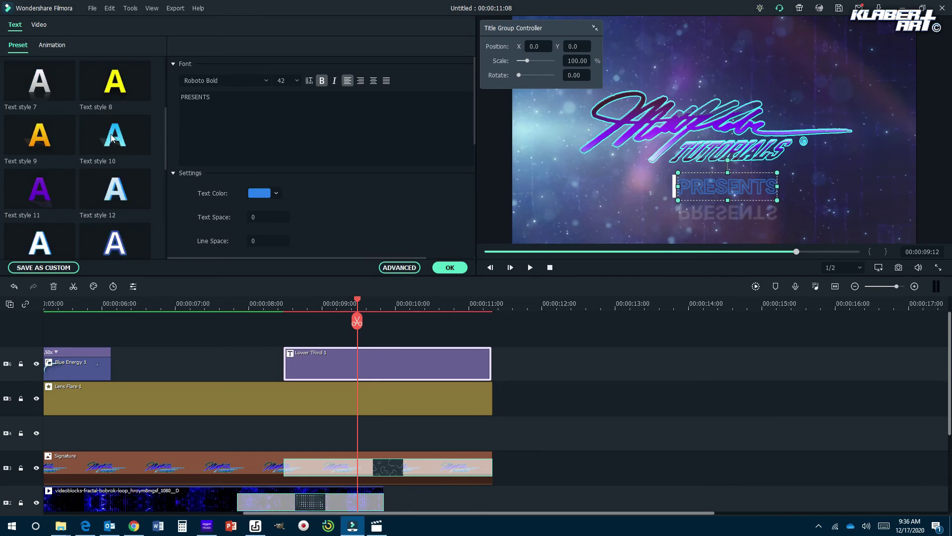
click(119, 190)
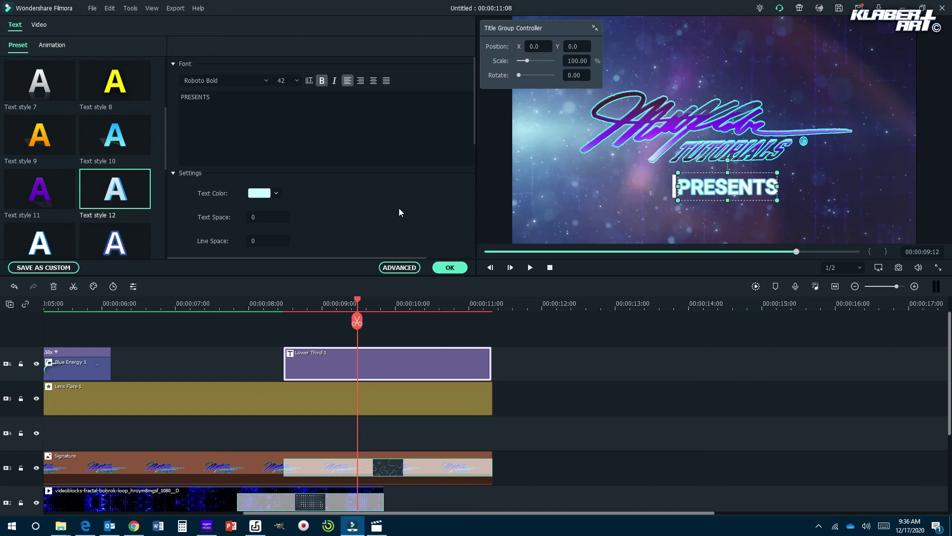
click(449, 269)
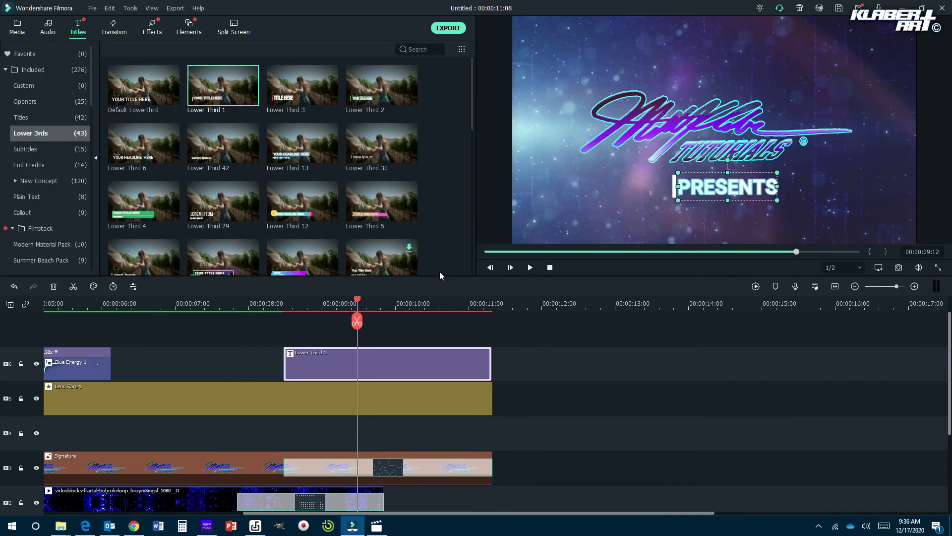
click(254, 303)
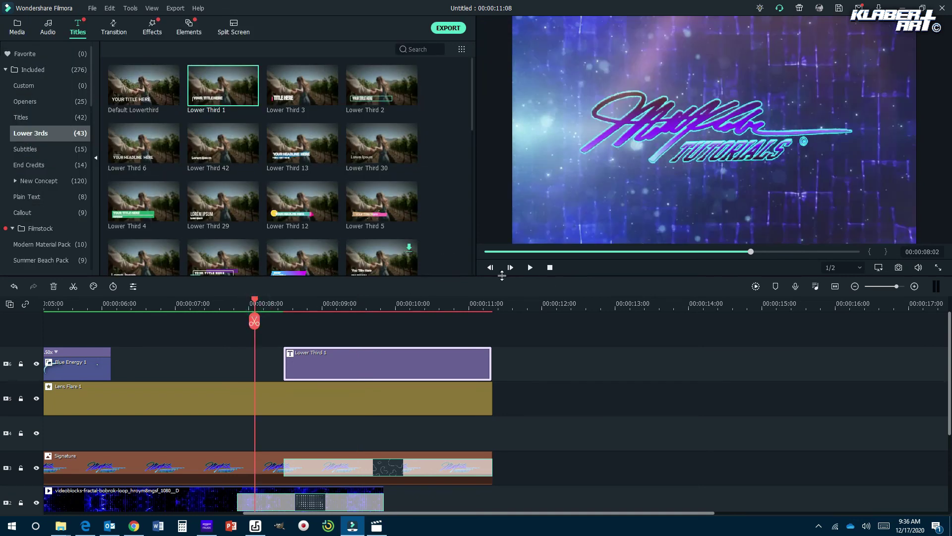
click(529, 267)
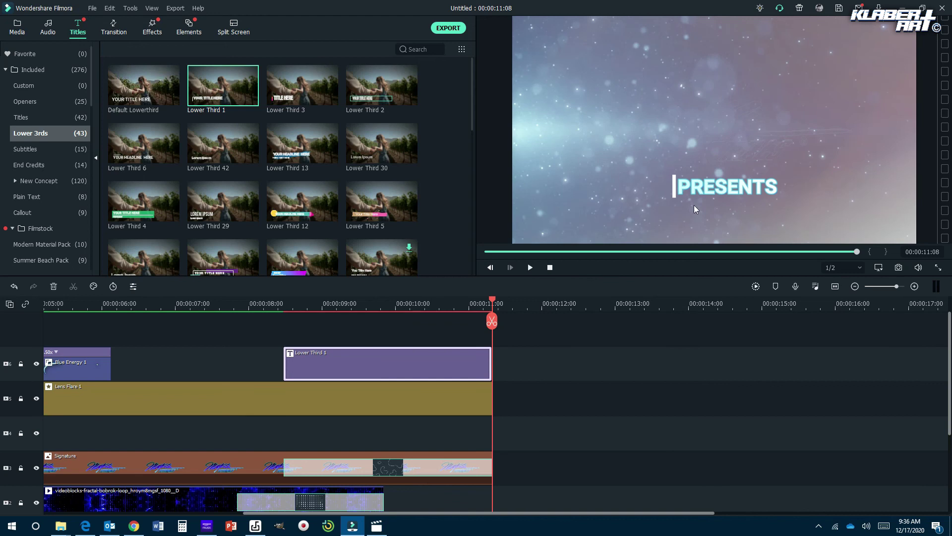
- Add a Fade transition at the end of the Lower Third 1 title and shorten it to start just before 00:00:10:00
click(117, 28)
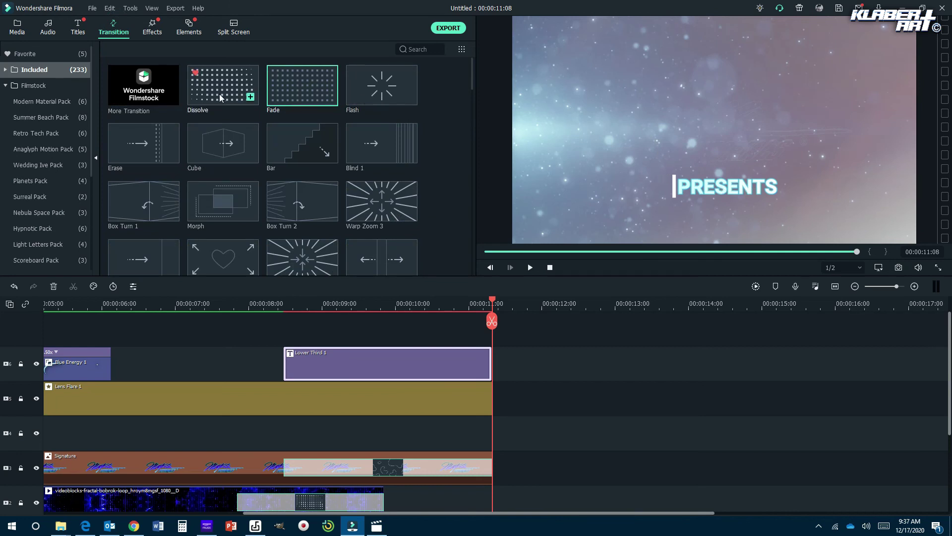
drag(294, 83, 437, 365)
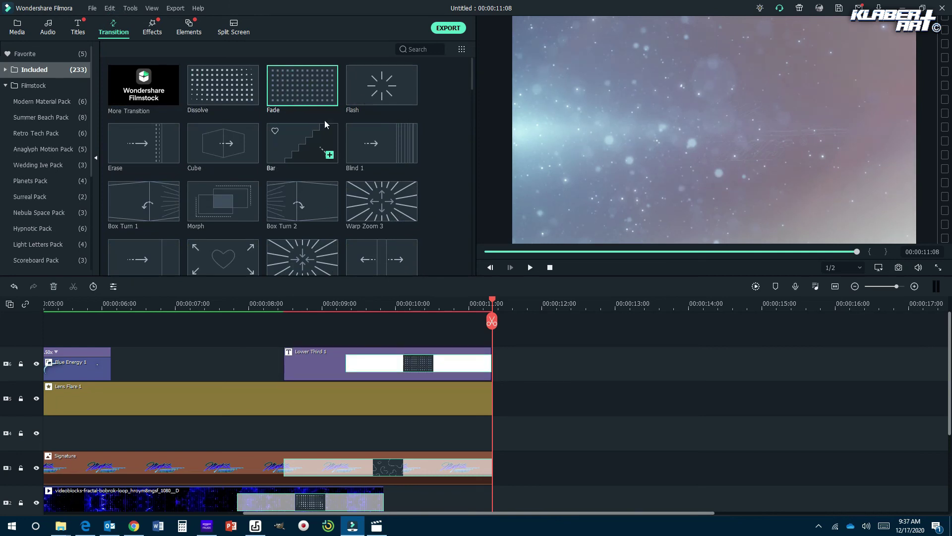
click(349, 366)
drag(345, 365, 389, 365)
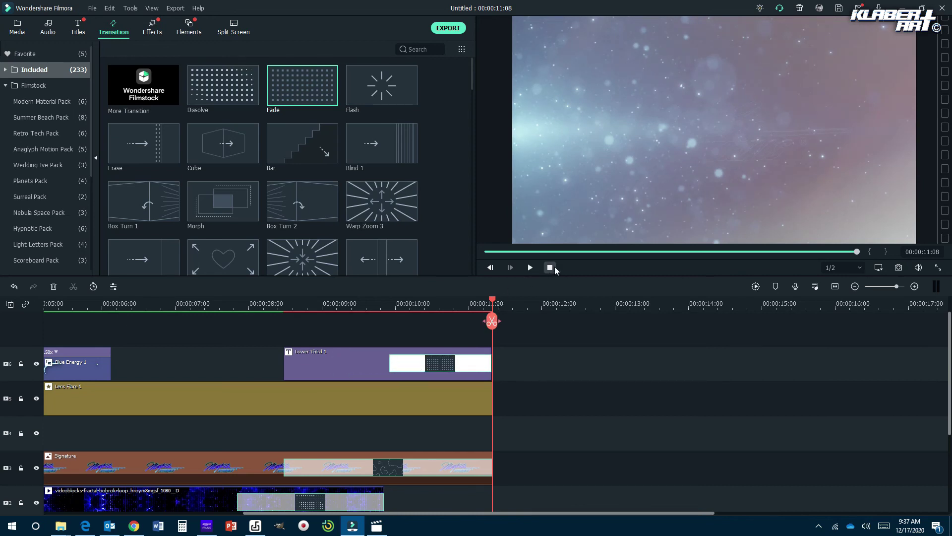
- Render the timeline preview and play the intro from the start
click(756, 286)
click(550, 268)
click(529, 267)
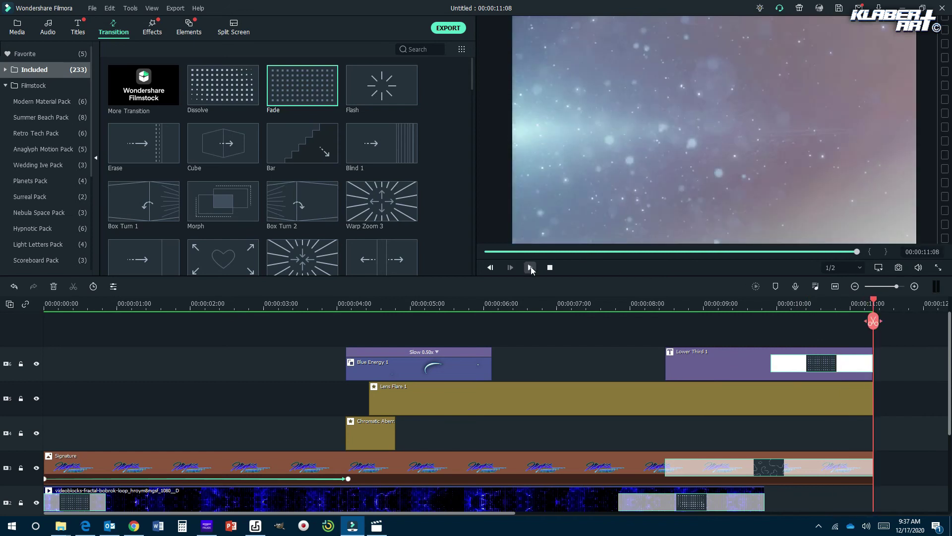
scroll(917, 394, down, 2)
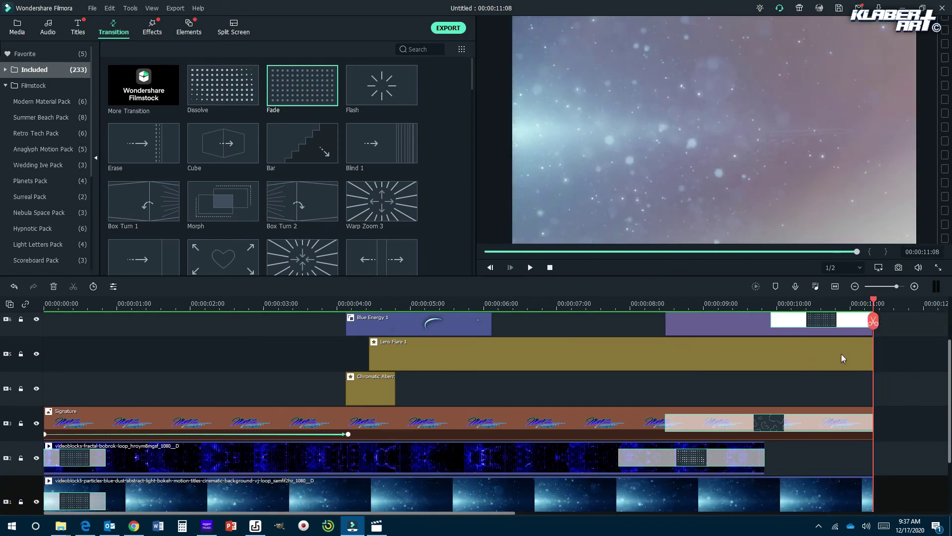
- Add a Fade transition at the end of the blue-dust particles background clip, shorten it to start where the fractal clip ends, and play the ending
drag(292, 91, 347, 193)
scroll(704, 340, up, 1)
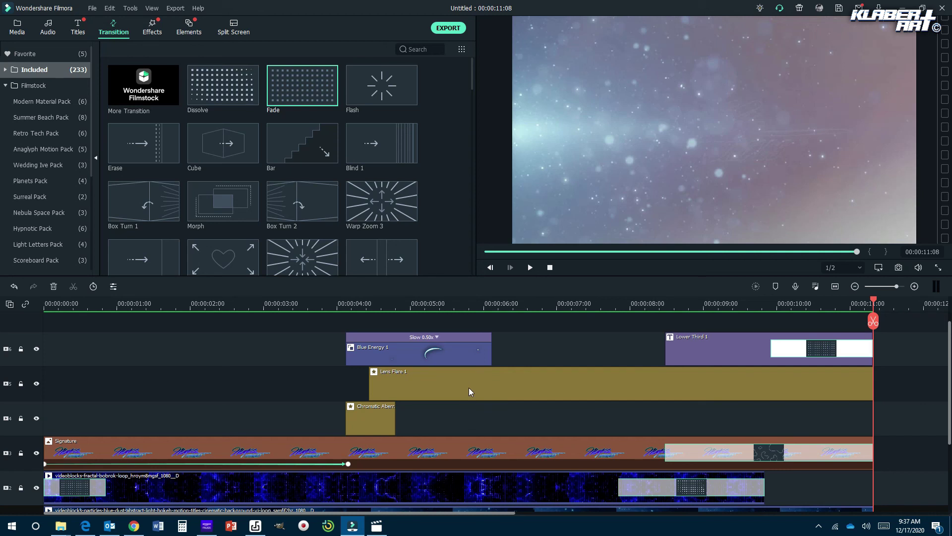
scroll(638, 406, down, 2)
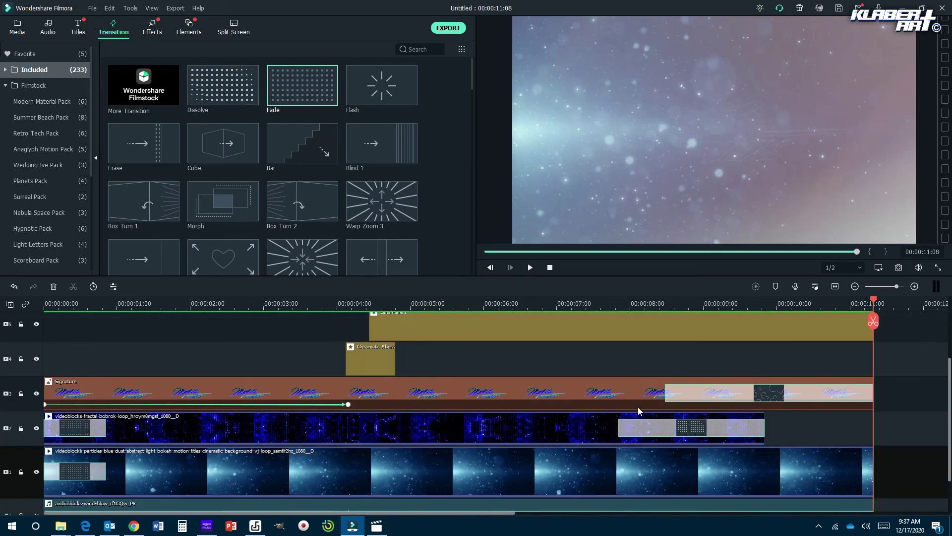
scroll(638, 407, down, 2)
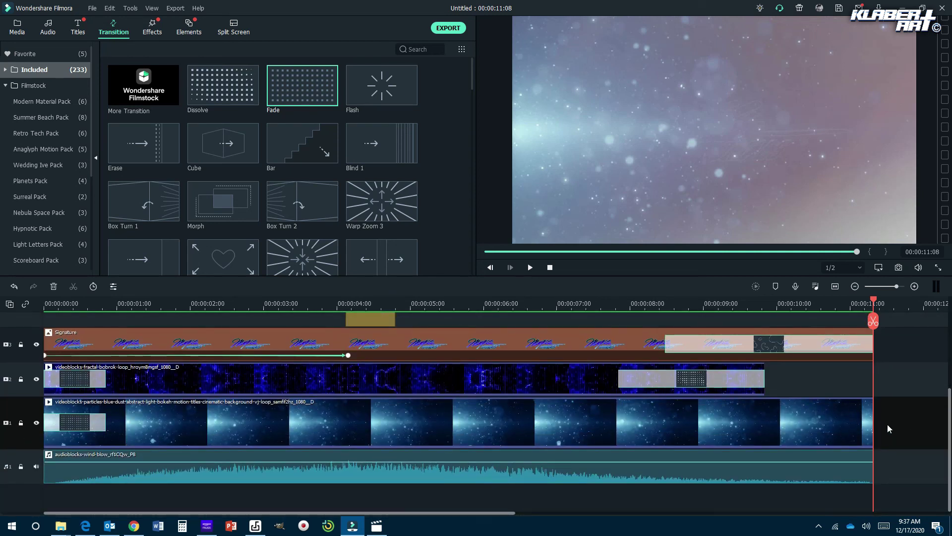
drag(307, 96, 811, 418)
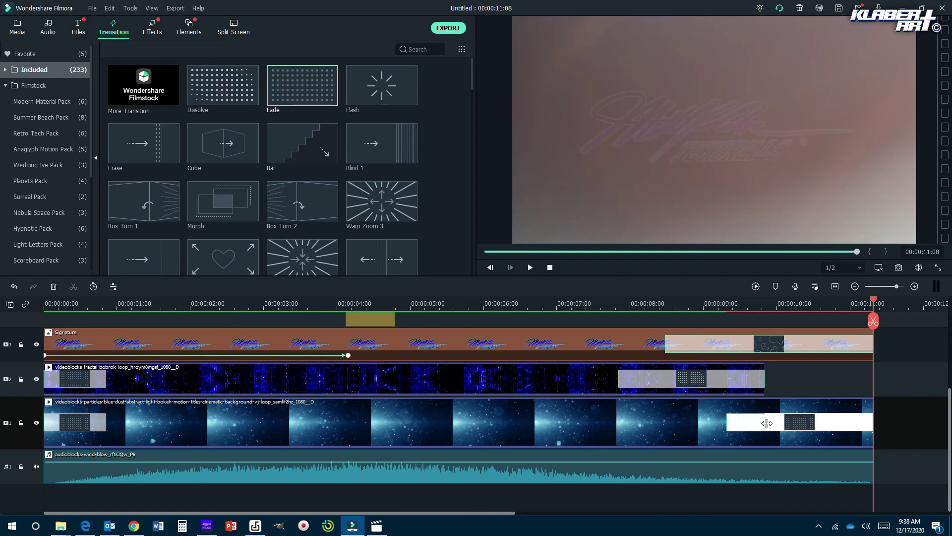
drag(767, 423, 766, 422)
click(550, 267)
click(533, 267)
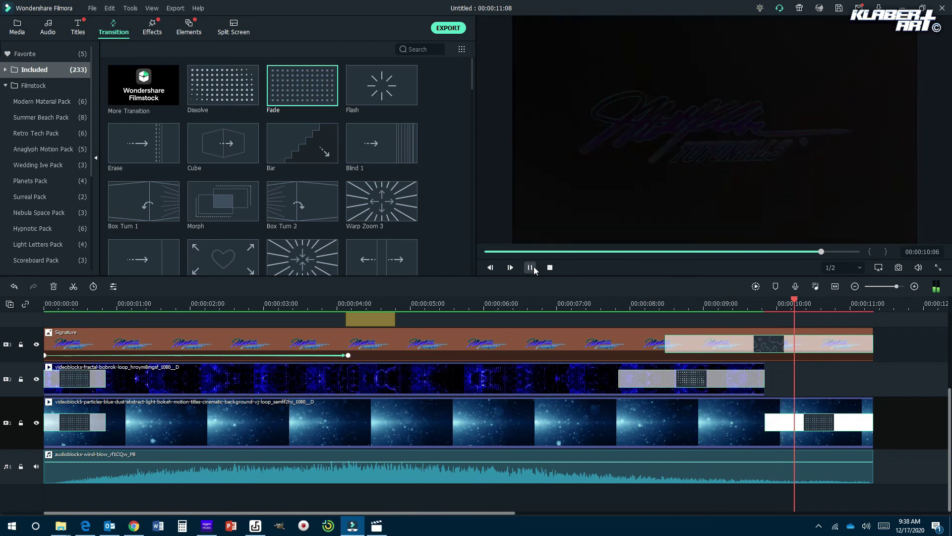
- Review all timeline tracks, from the Blue Energy element and Lower Third 1 title down to the background clips and audio
scroll(849, 380, up, 3)
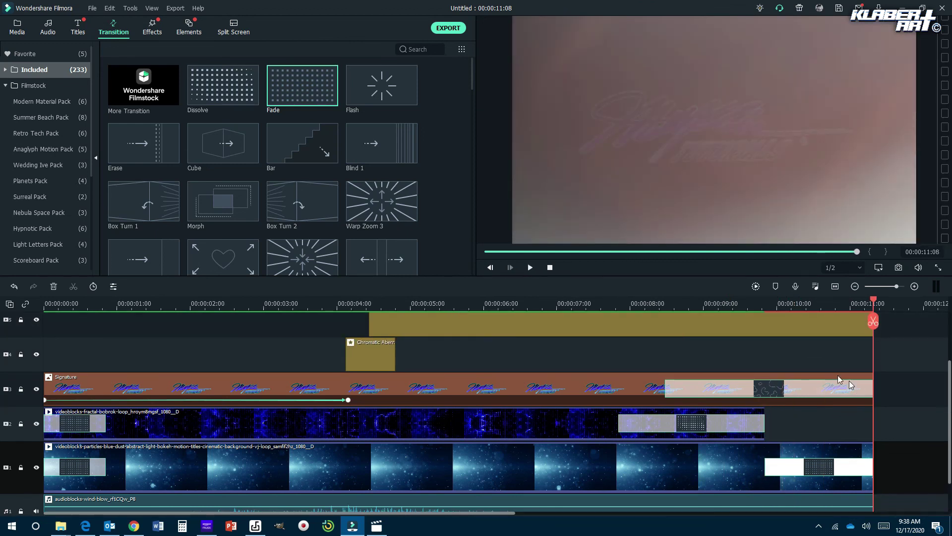
scroll(849, 380, up, 2)
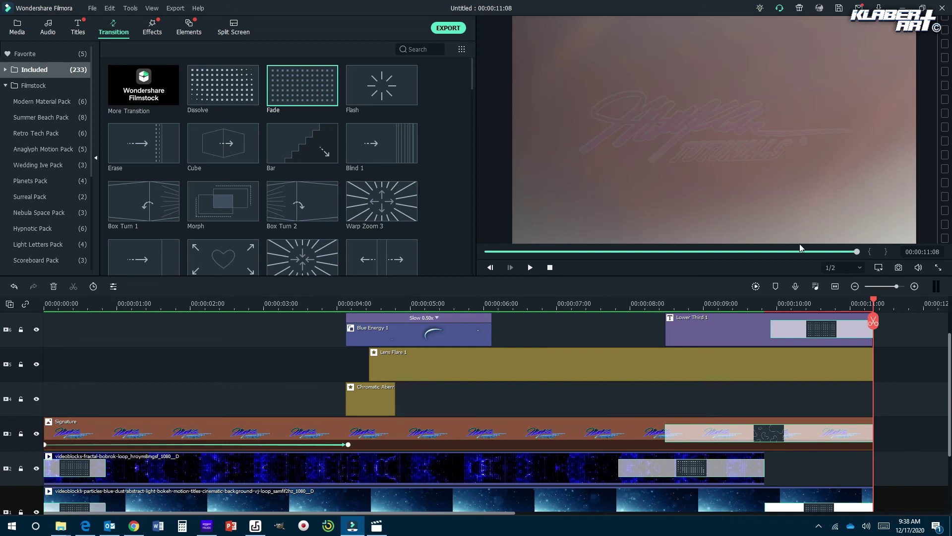
scroll(796, 372, down, 5)
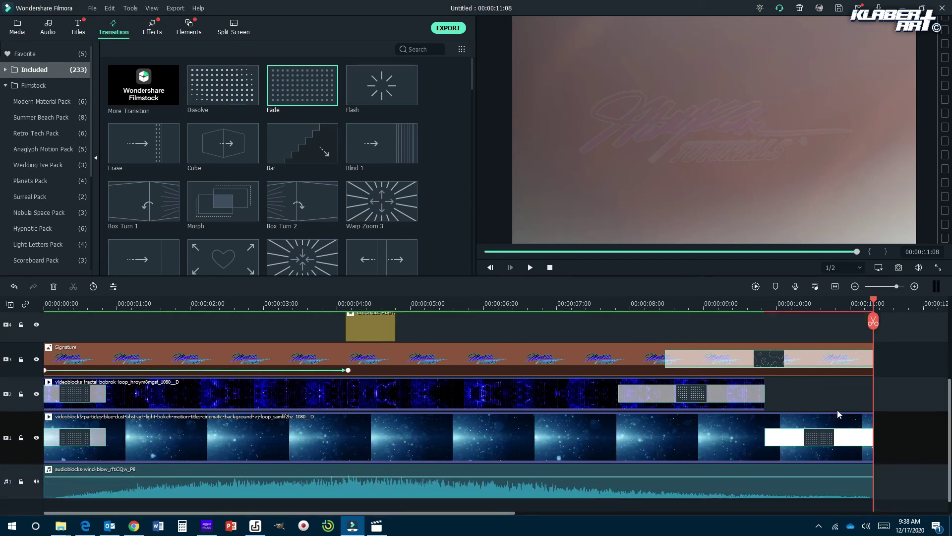
scroll(818, 396, up, 5)
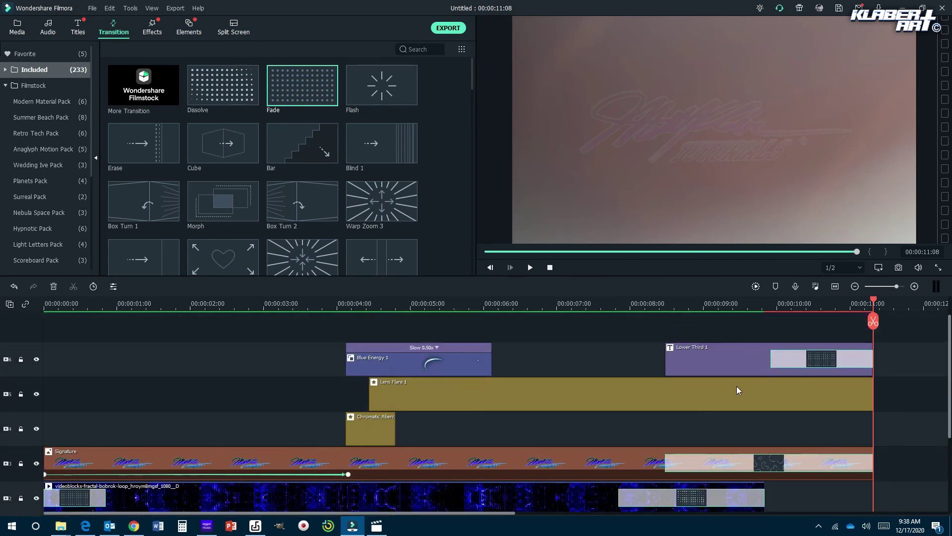
scroll(744, 397, down, 1)
scroll(764, 432, down, 1)
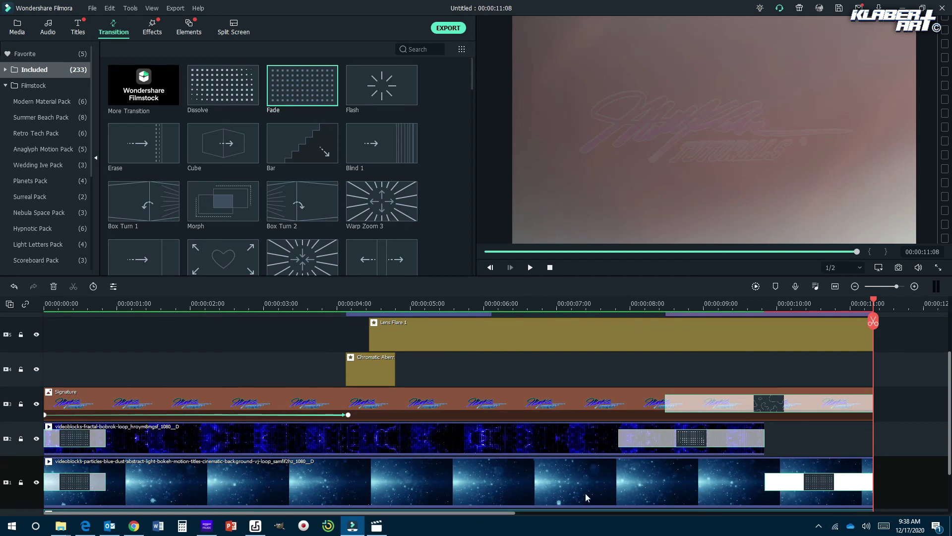
scroll(403, 429, down, 3)
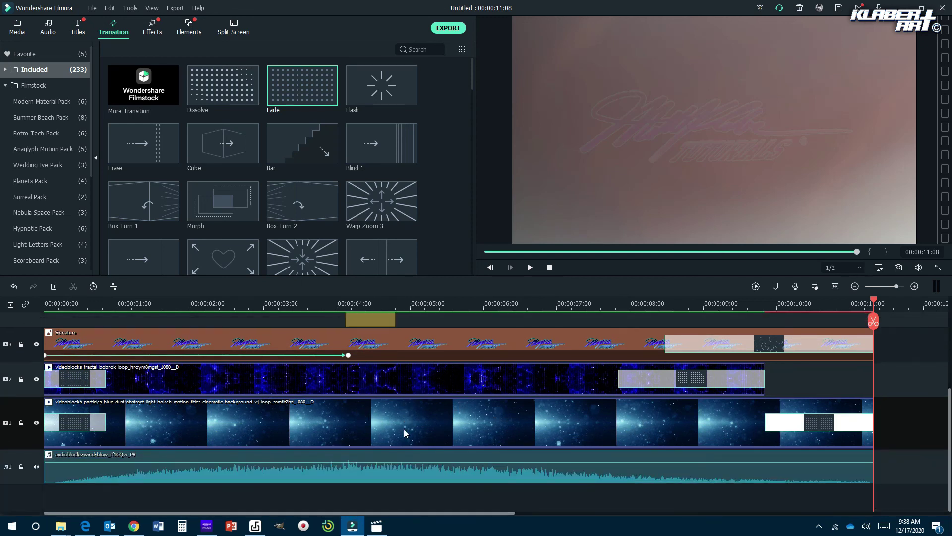
scroll(404, 430, up, 6)
scroll(491, 432, down, 5)
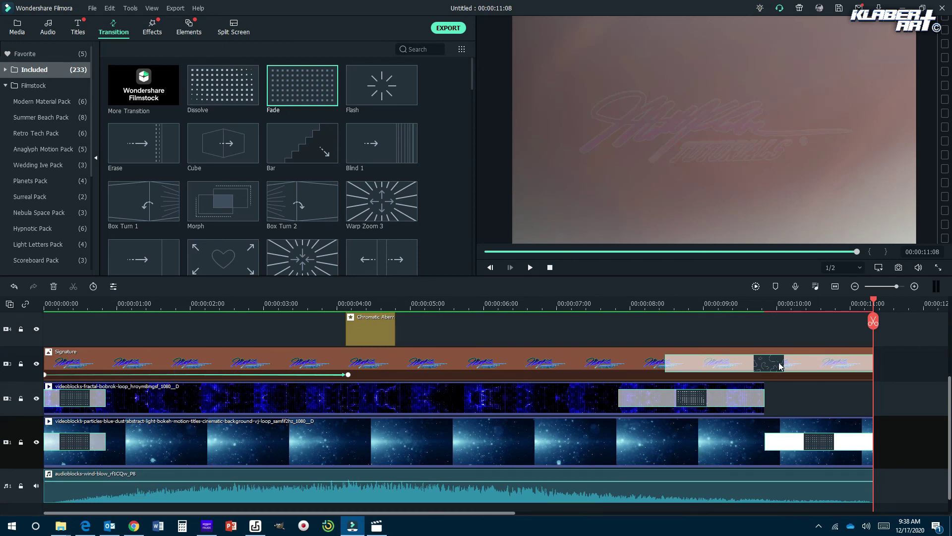
scroll(705, 448, up, 4)
scroll(397, 332, up, 1)
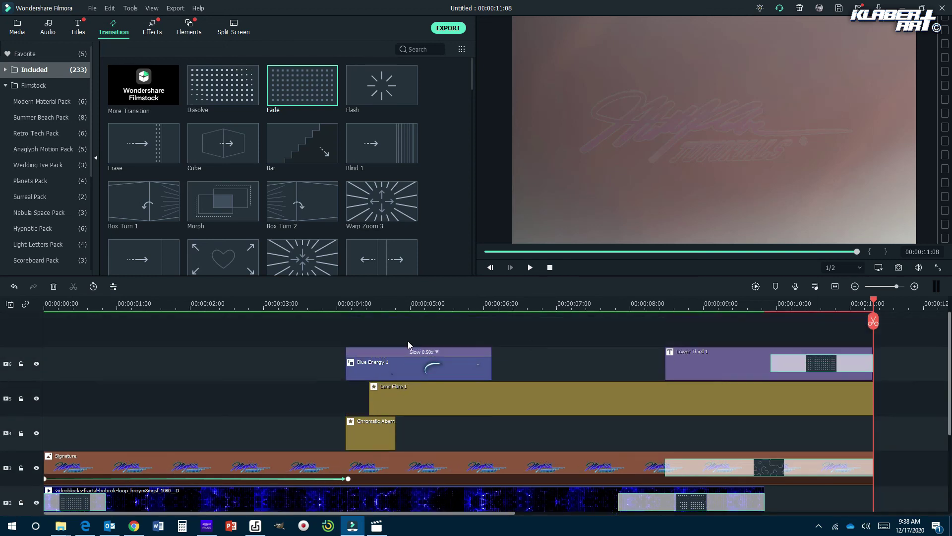
scroll(568, 407, down, 2)
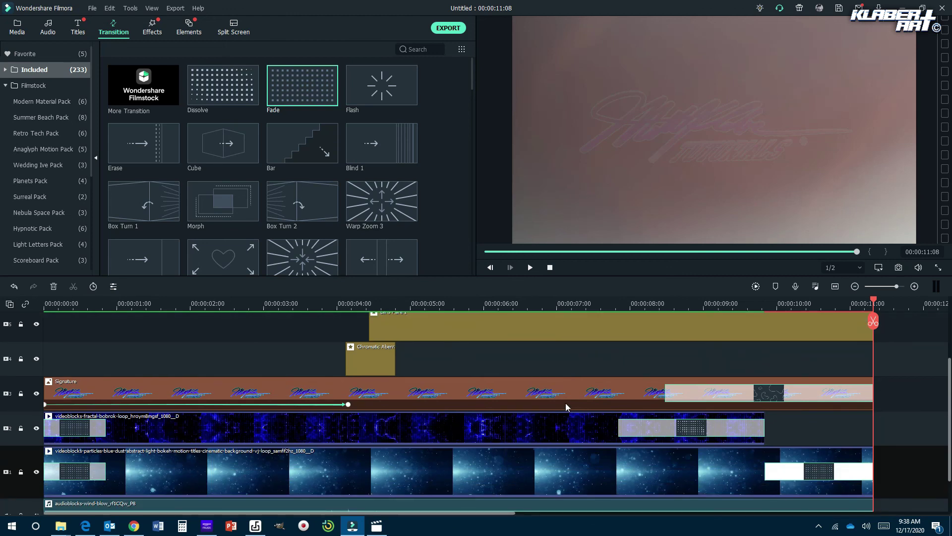
scroll(566, 402, down, 1)
scroll(485, 359, up, 3)
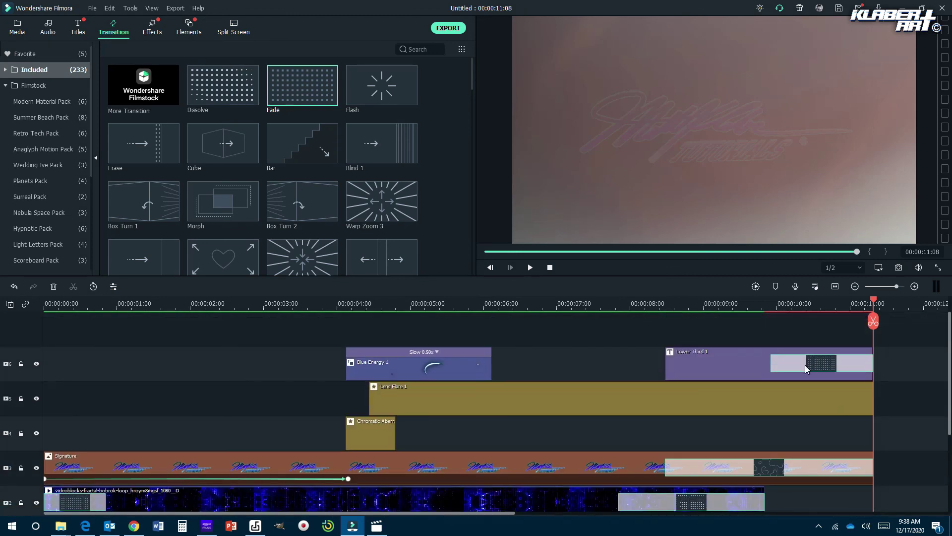
click(784, 365)
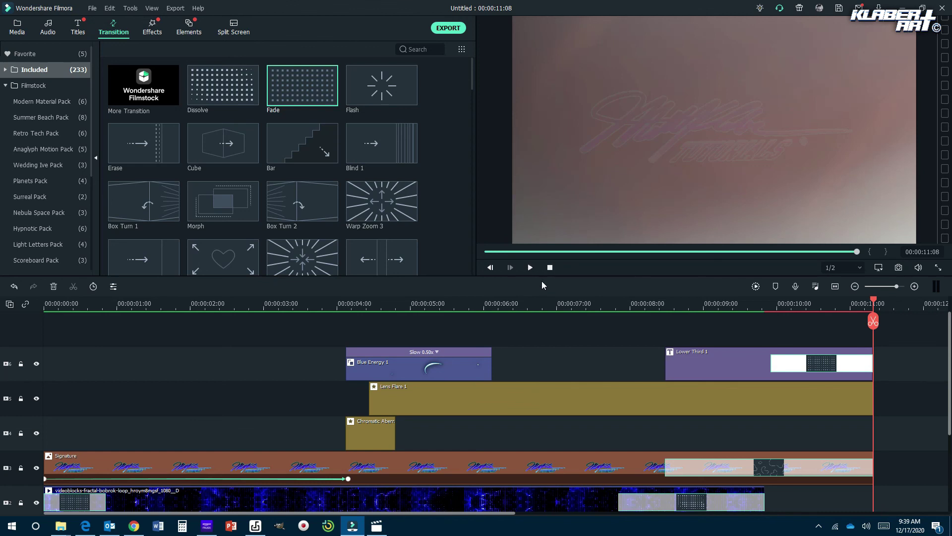
scroll(648, 335, down, 3)
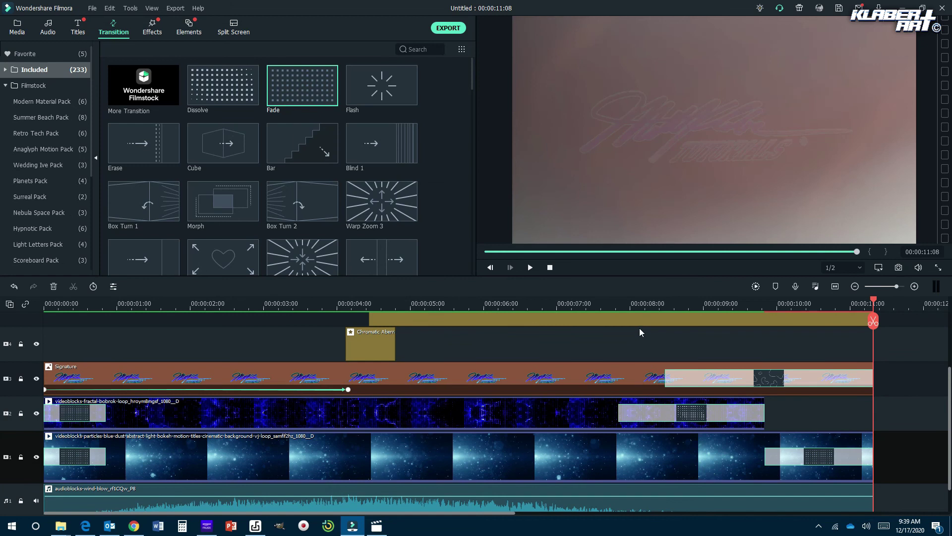
scroll(630, 322, up, 3)
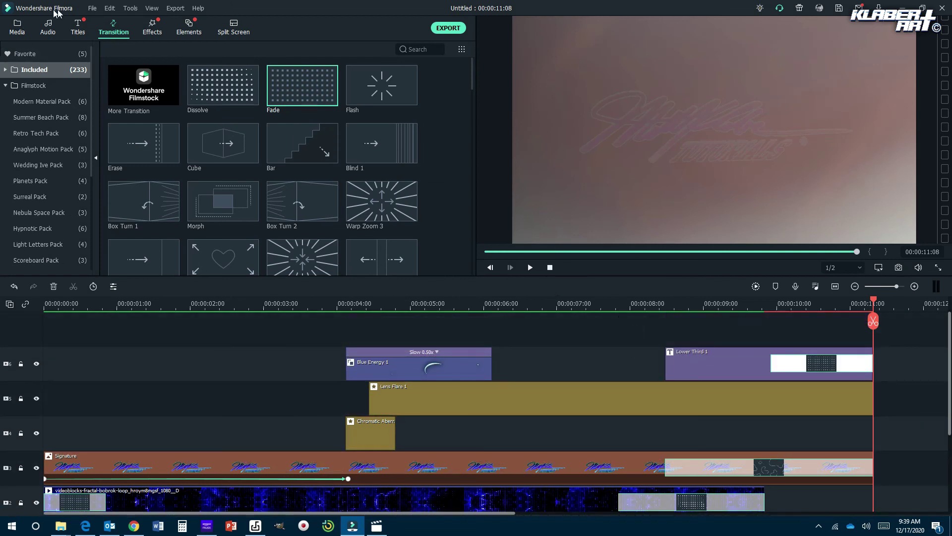
- Save the project under the name intro in the Projects folder
click(92, 9)
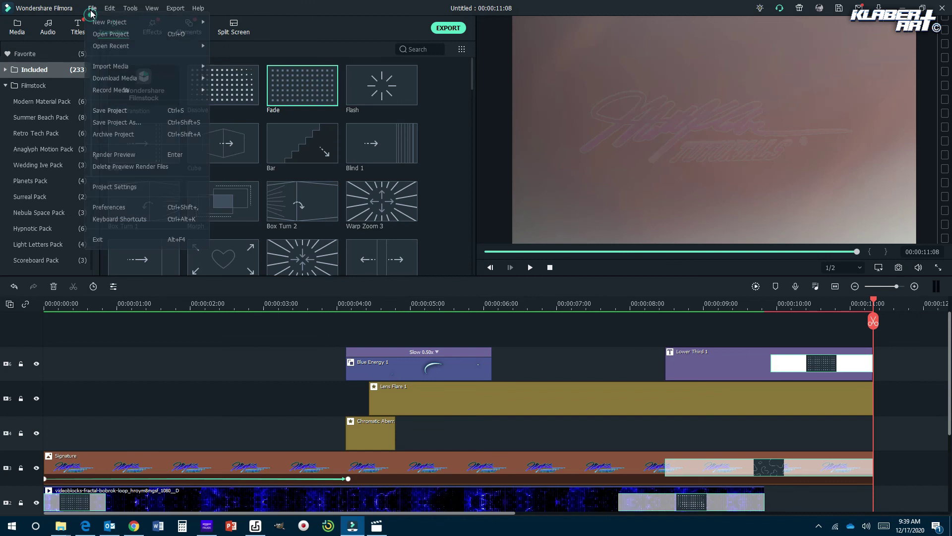
click(118, 119)
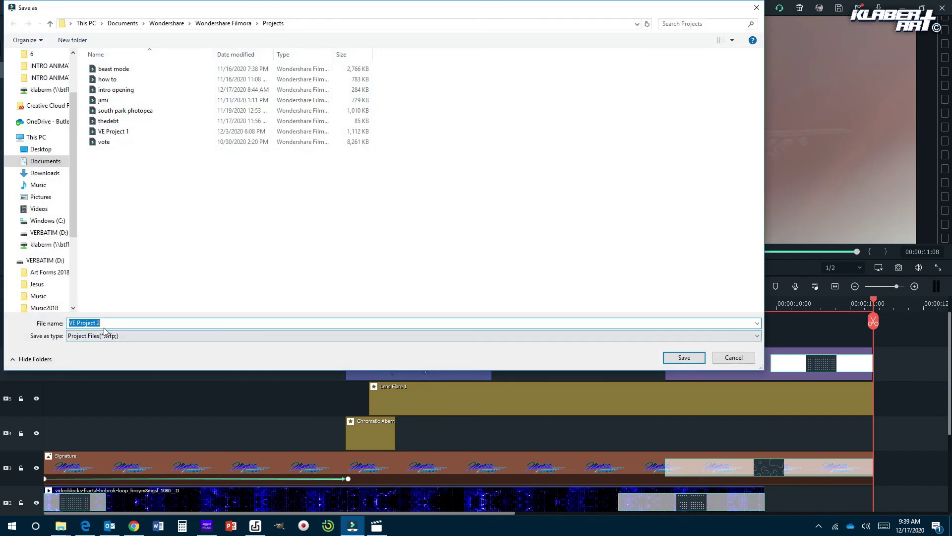
text(intro)
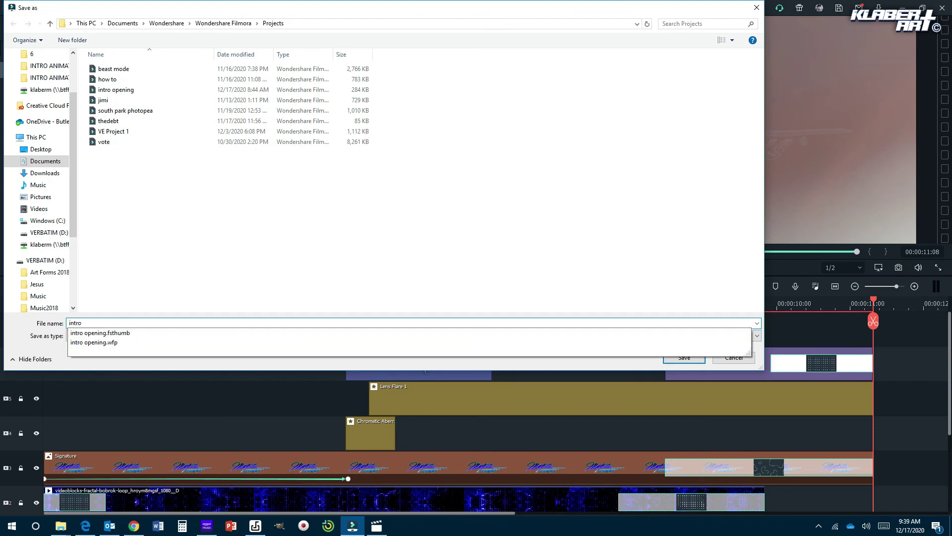
click(673, 270)
click(688, 358)
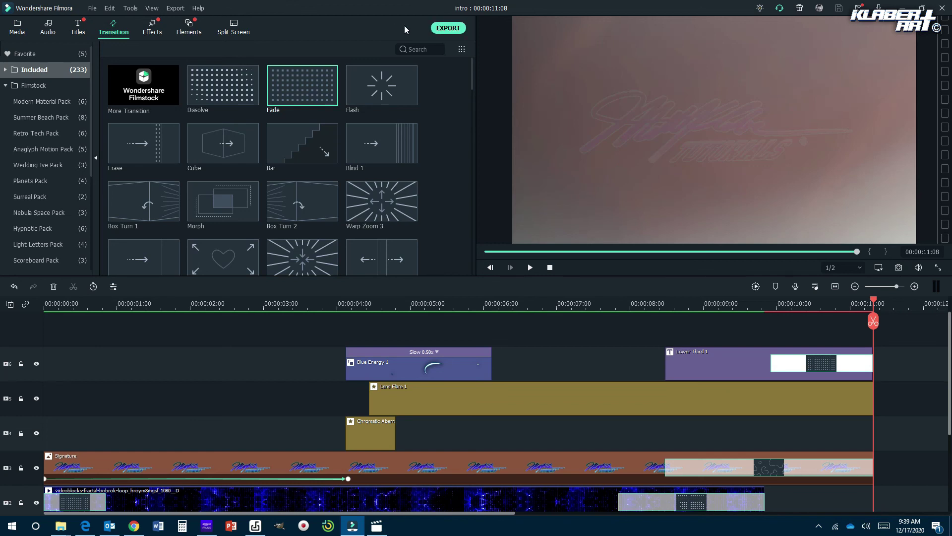
- Set up a local MP4 export to the Desktop, named "Intro Graphic Opening" followed by the author's surname
click(448, 29)
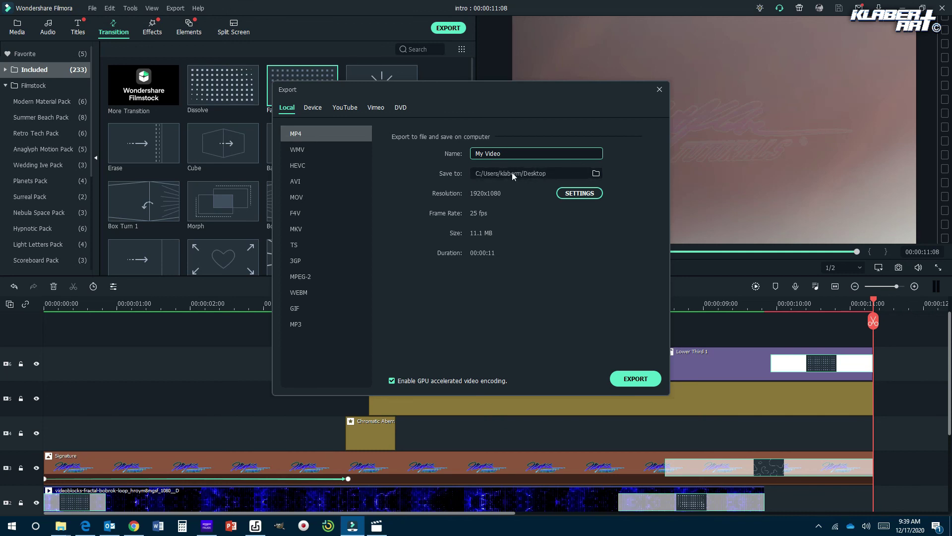
click(597, 174)
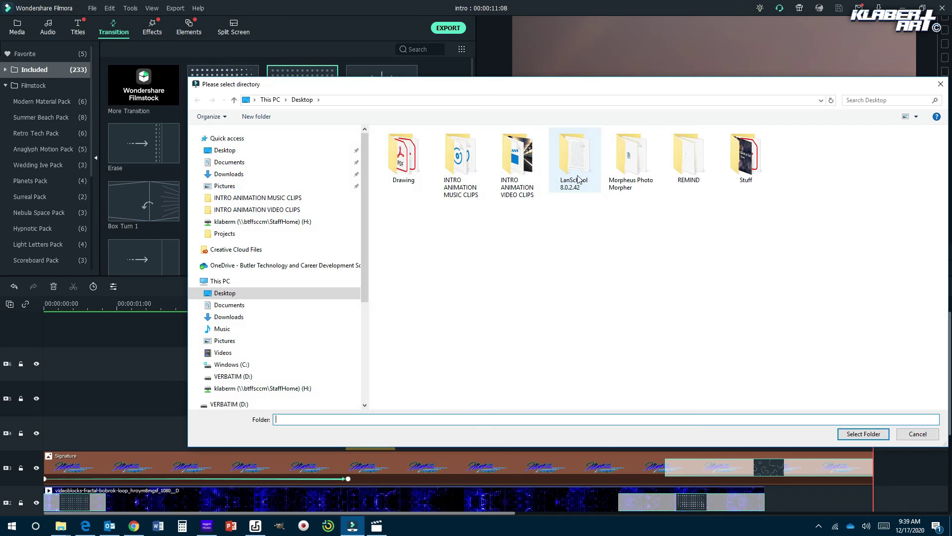
click(223, 151)
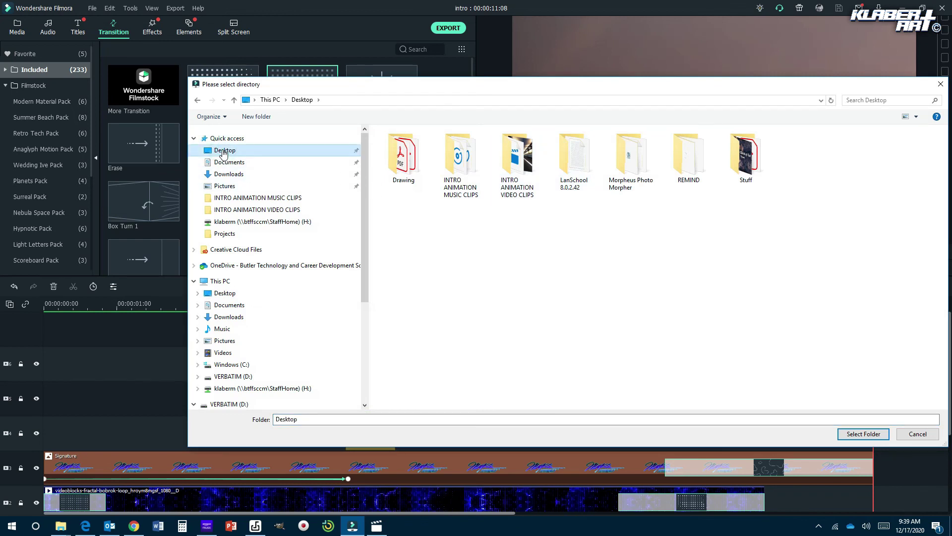
click(875, 435)
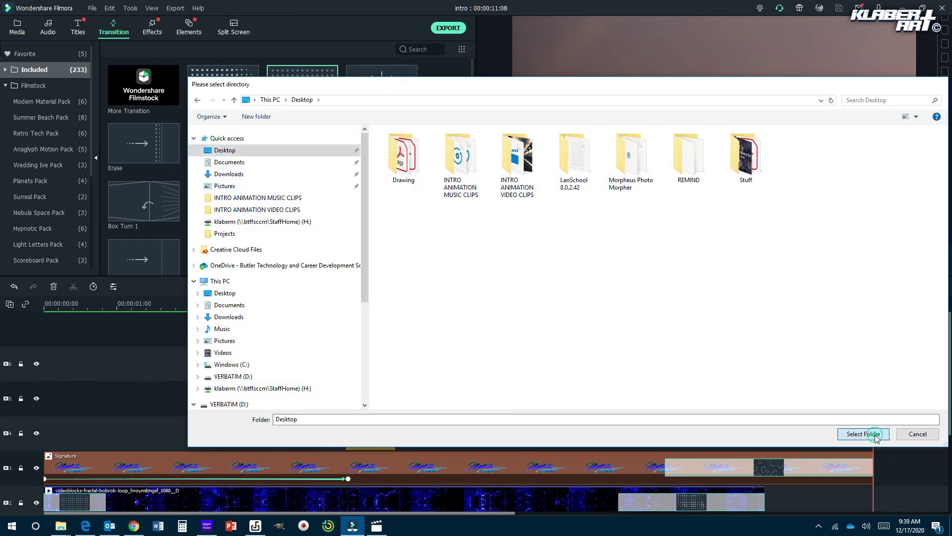
click(504, 153)
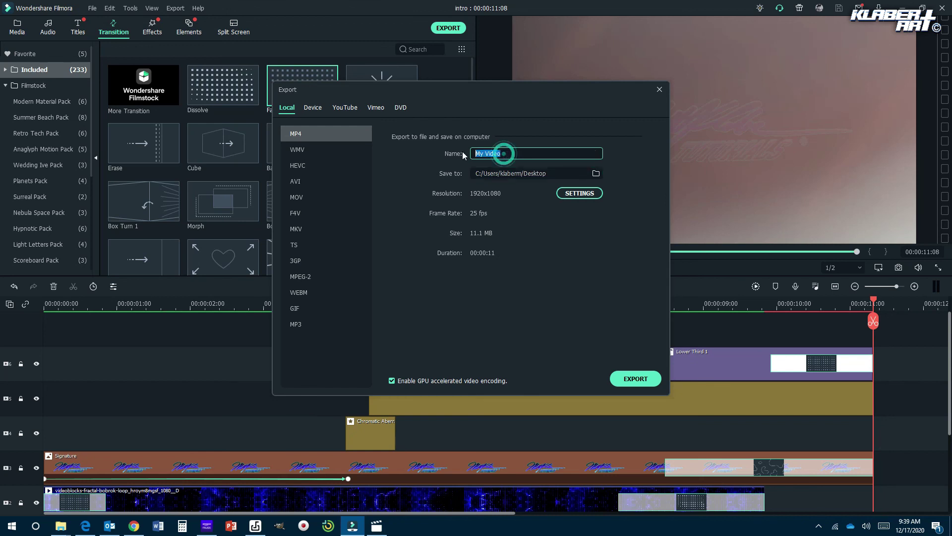
text(Intro Graphic Opening KLB)
key(BackSpace)
text(ABER)
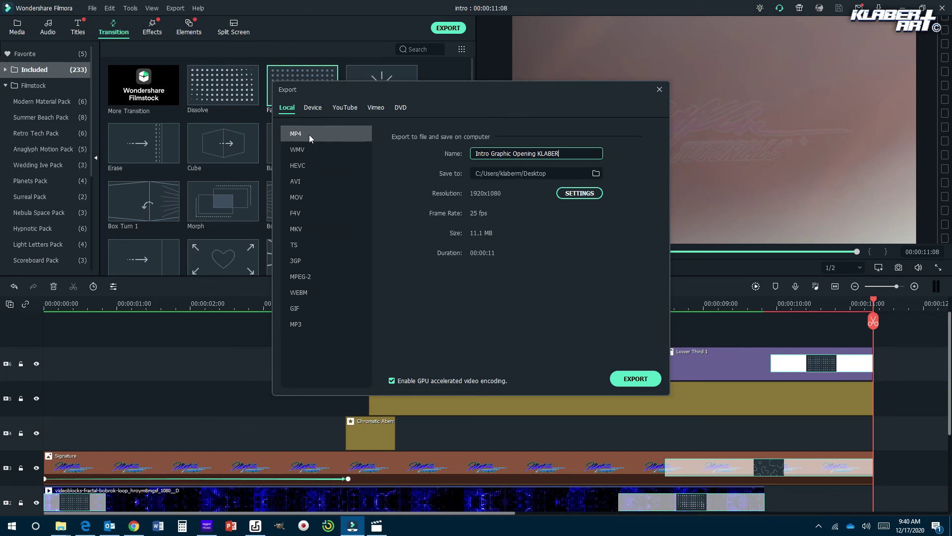
- Check and accept the MP4 export settings, and export the video
click(566, 193)
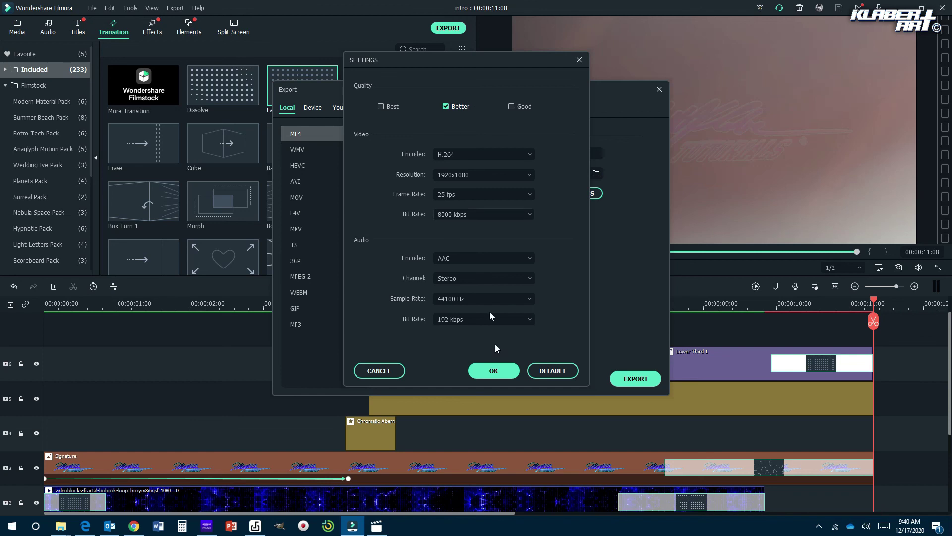
click(480, 371)
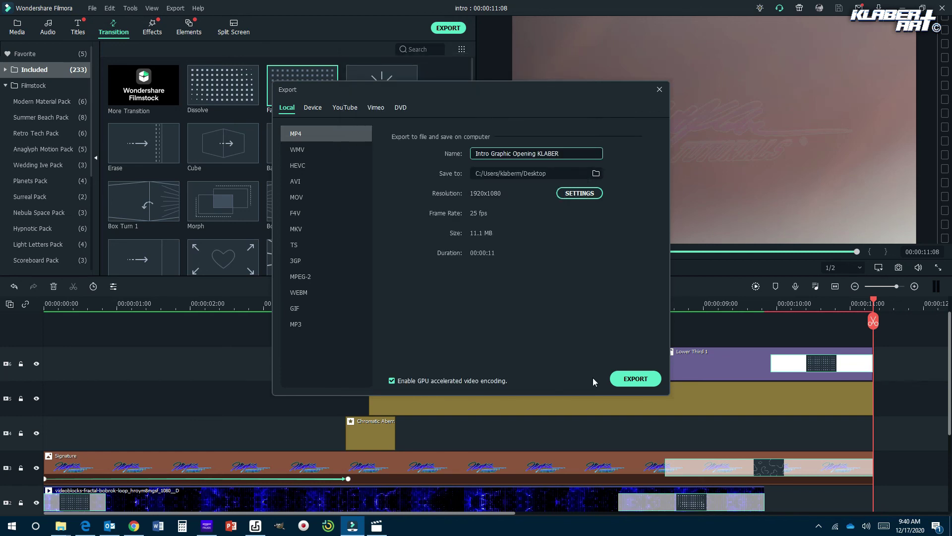
click(637, 380)
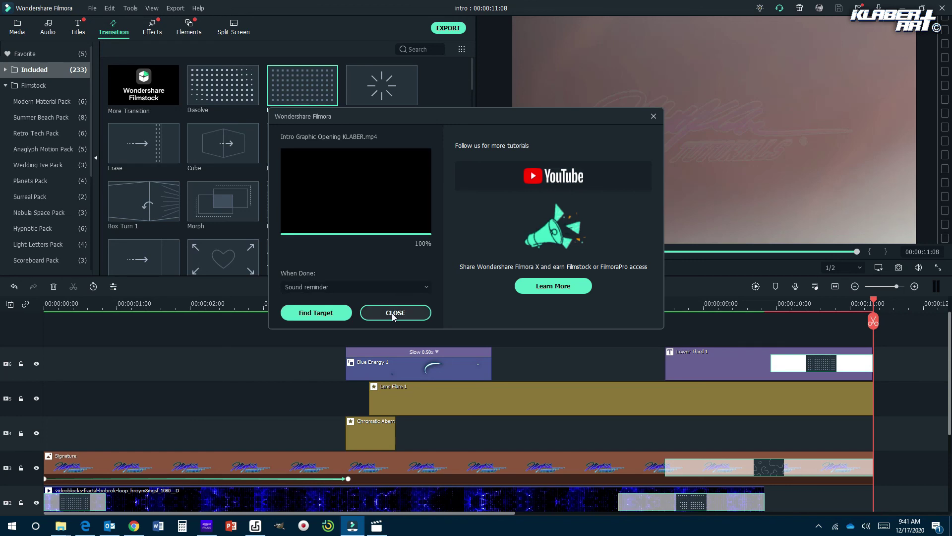
- Play the exported intro video from its Desktop location, close the player, and switch to the Edge browser's 3Q: Week 16 assignment page
click(332, 314)
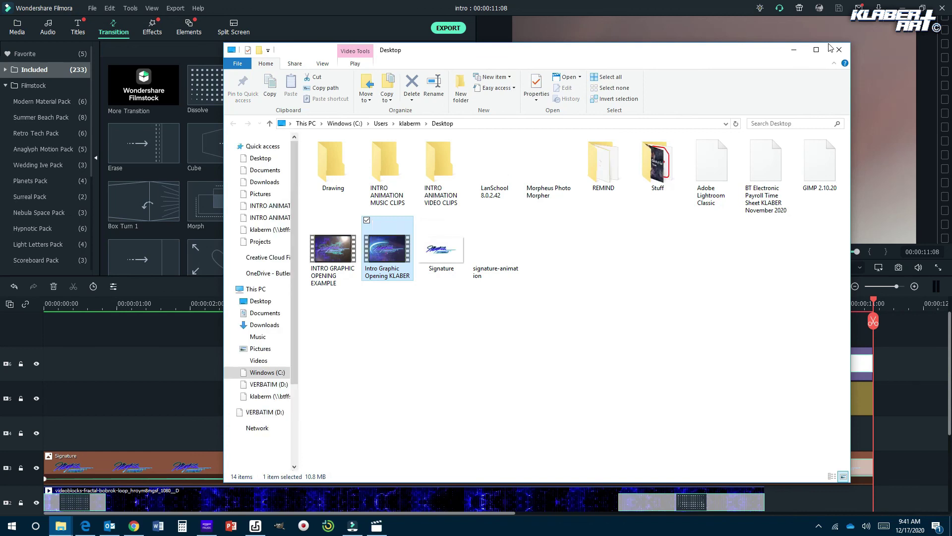
double_click(385, 235)
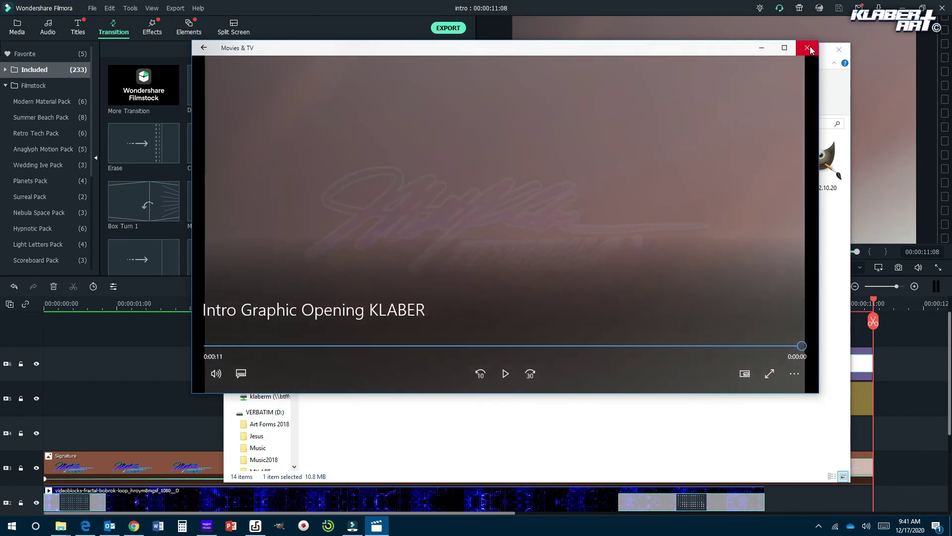
click(808, 47)
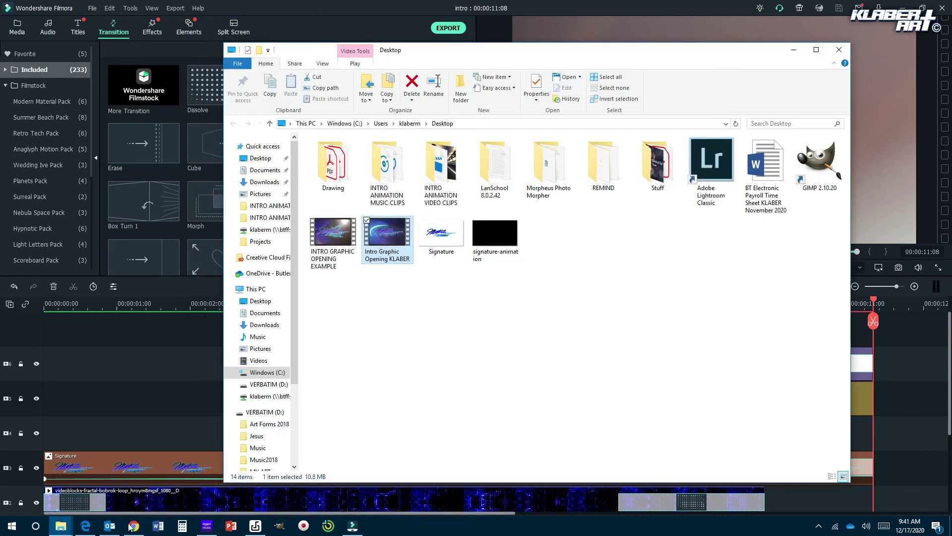
click(90, 529)
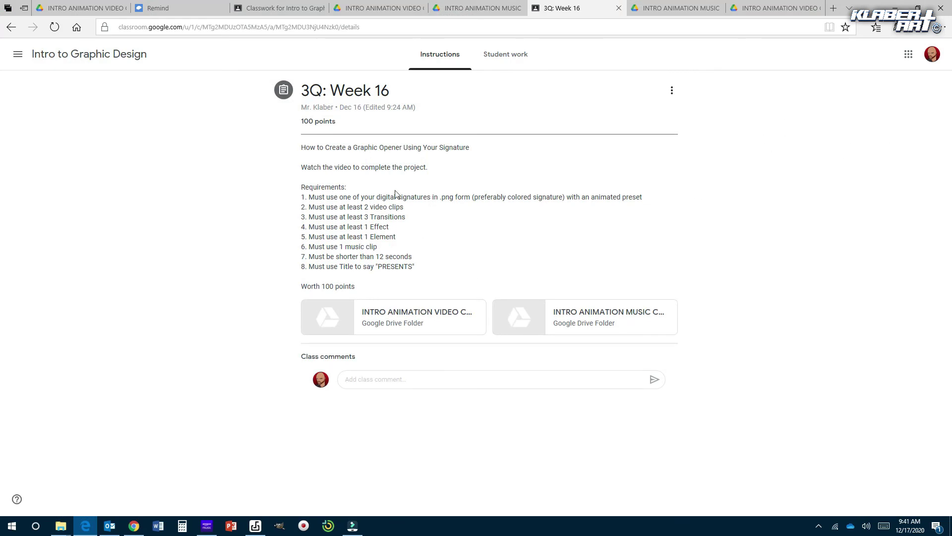
- Find the post about submitting upload assignments in the 1-Intro to Graphic Design Period 1 class stream, and return to the intro project in Filmora
click(493, 55)
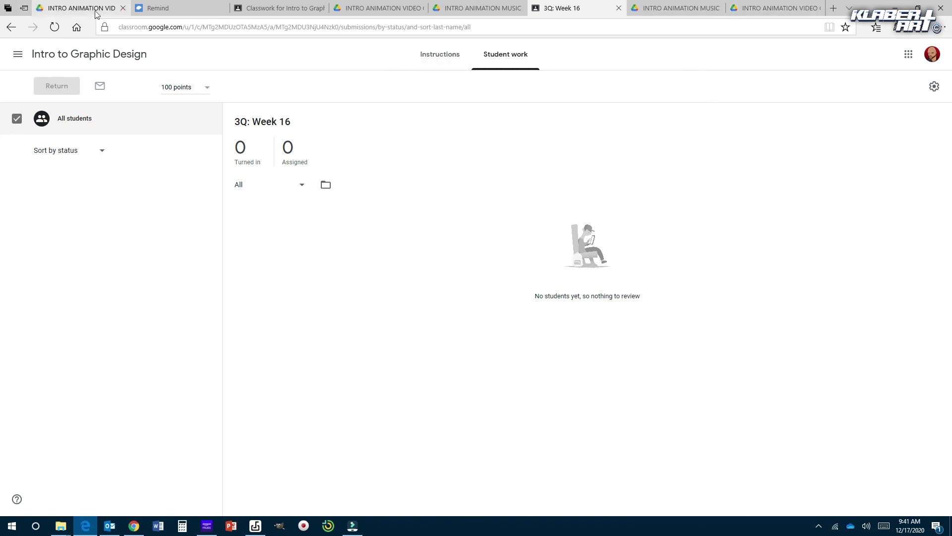
click(18, 54)
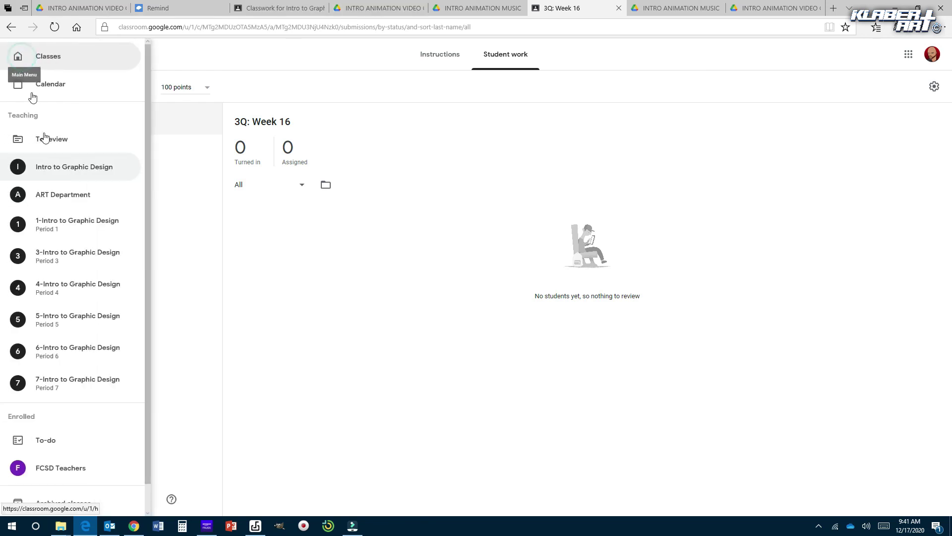
click(58, 212)
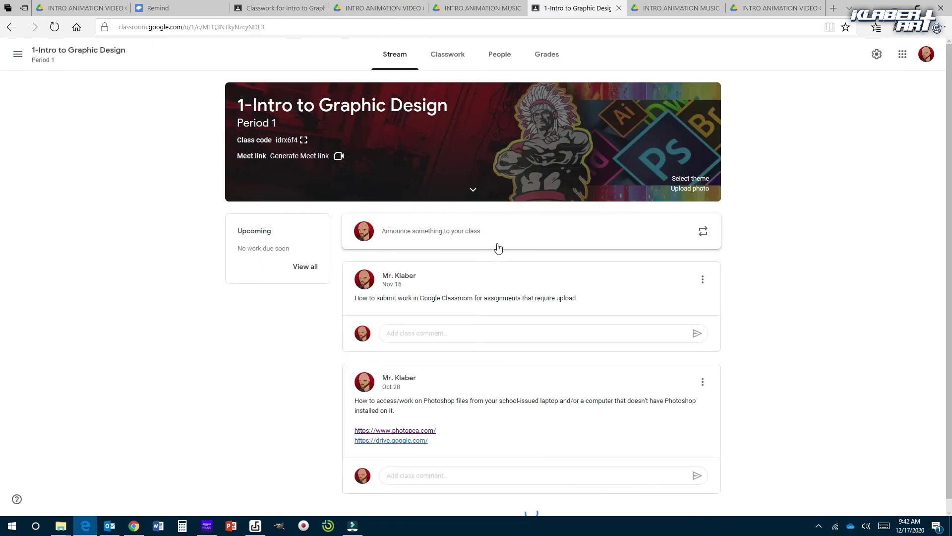
scroll(496, 246, down, 2)
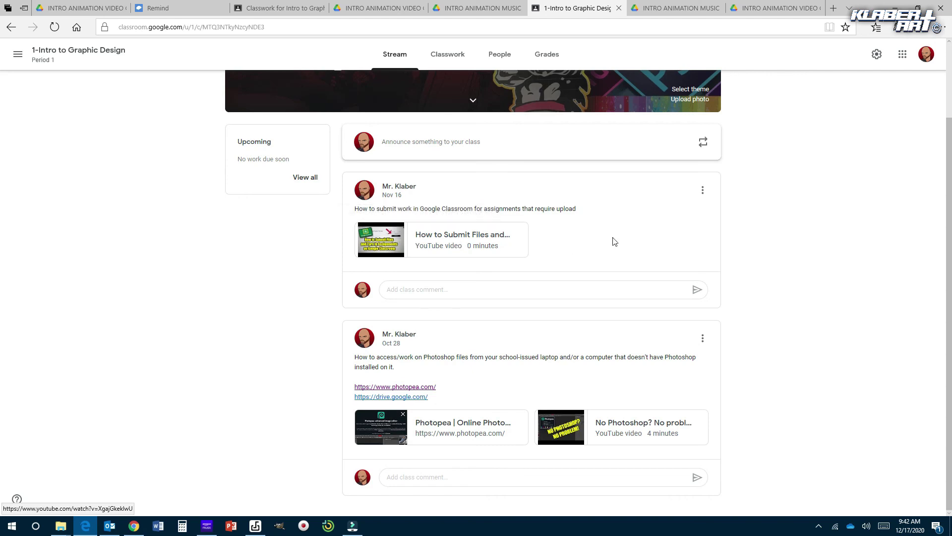
scroll(612, 238, up, 2)
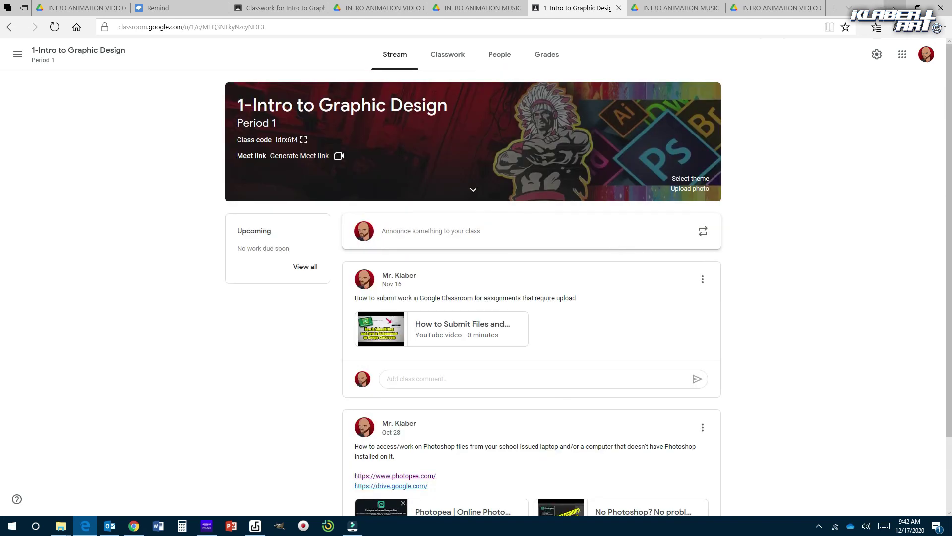
click(893, 6)
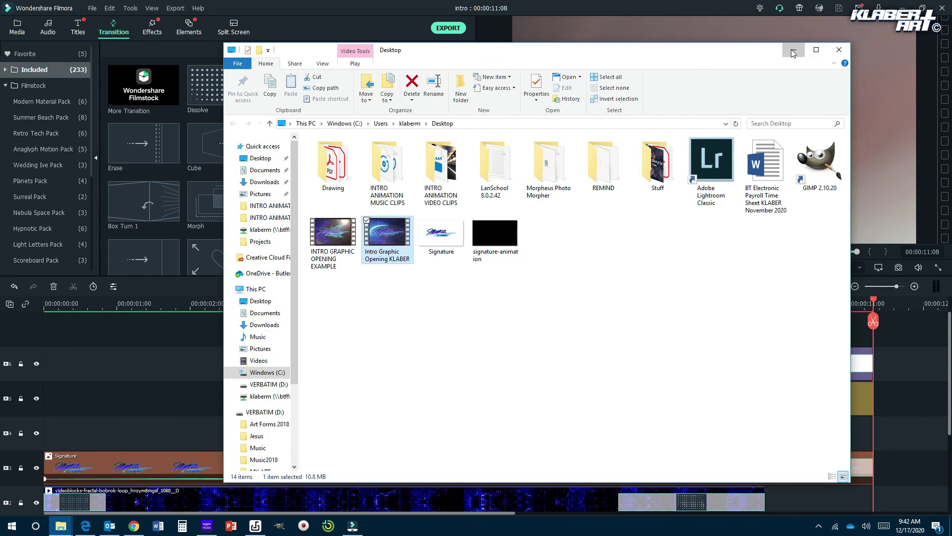
click(793, 51)
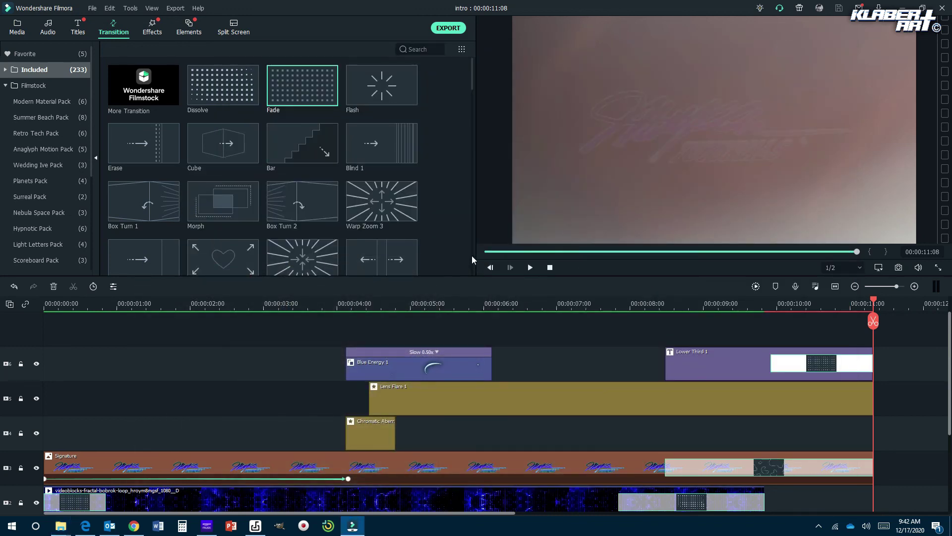